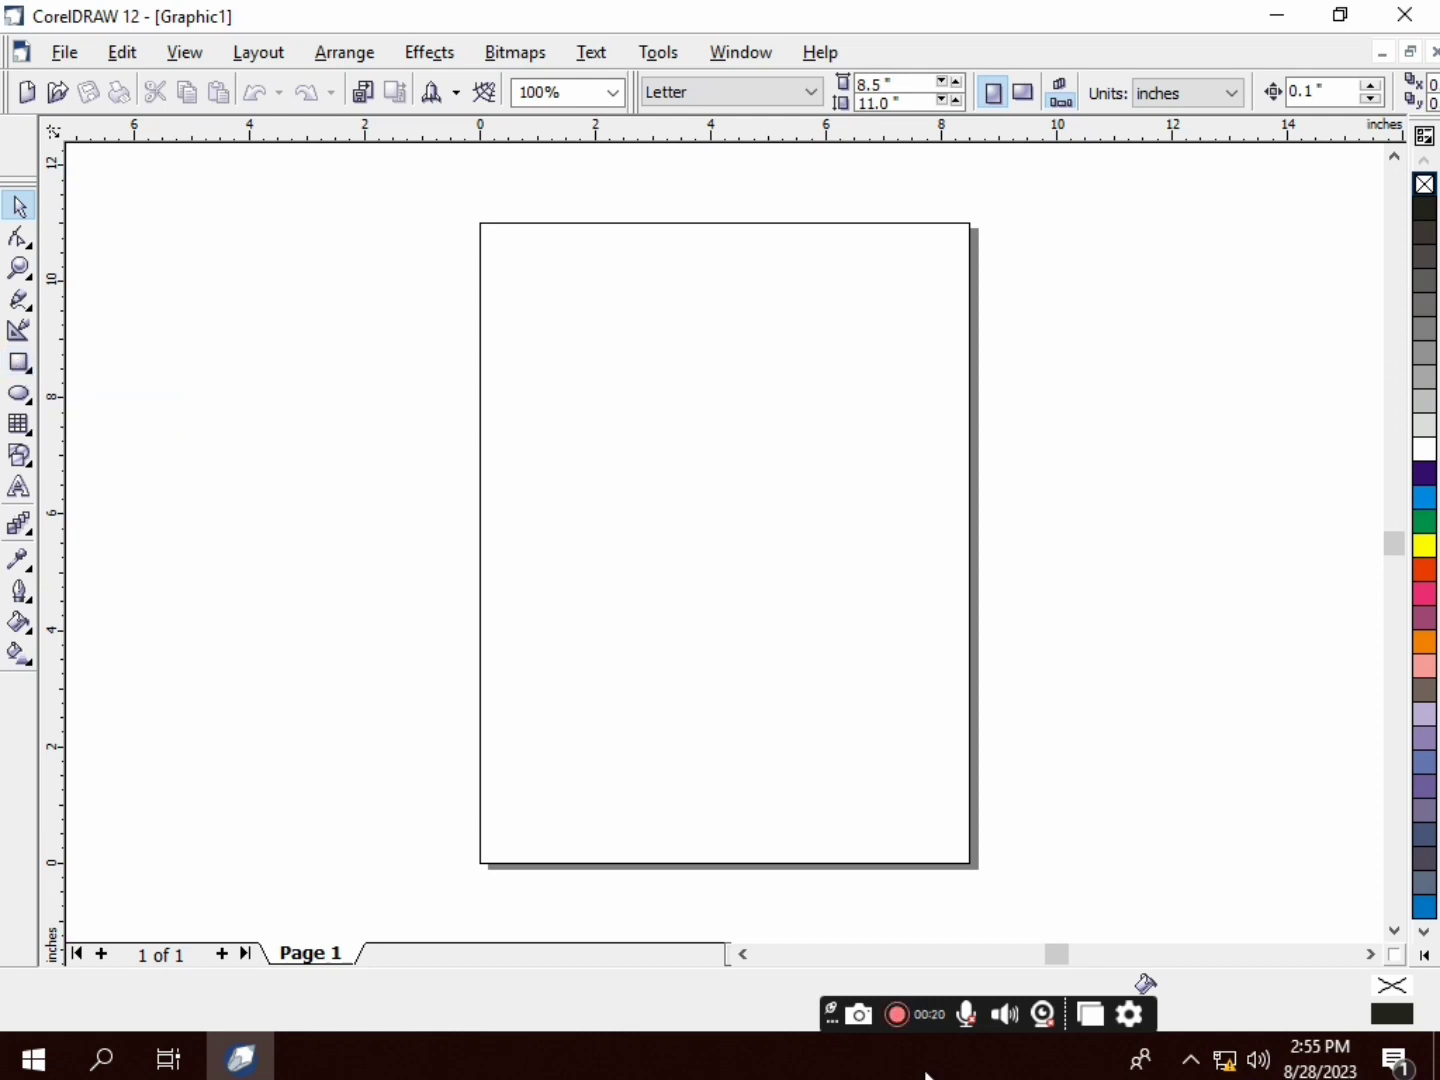
click(1003, 1013)
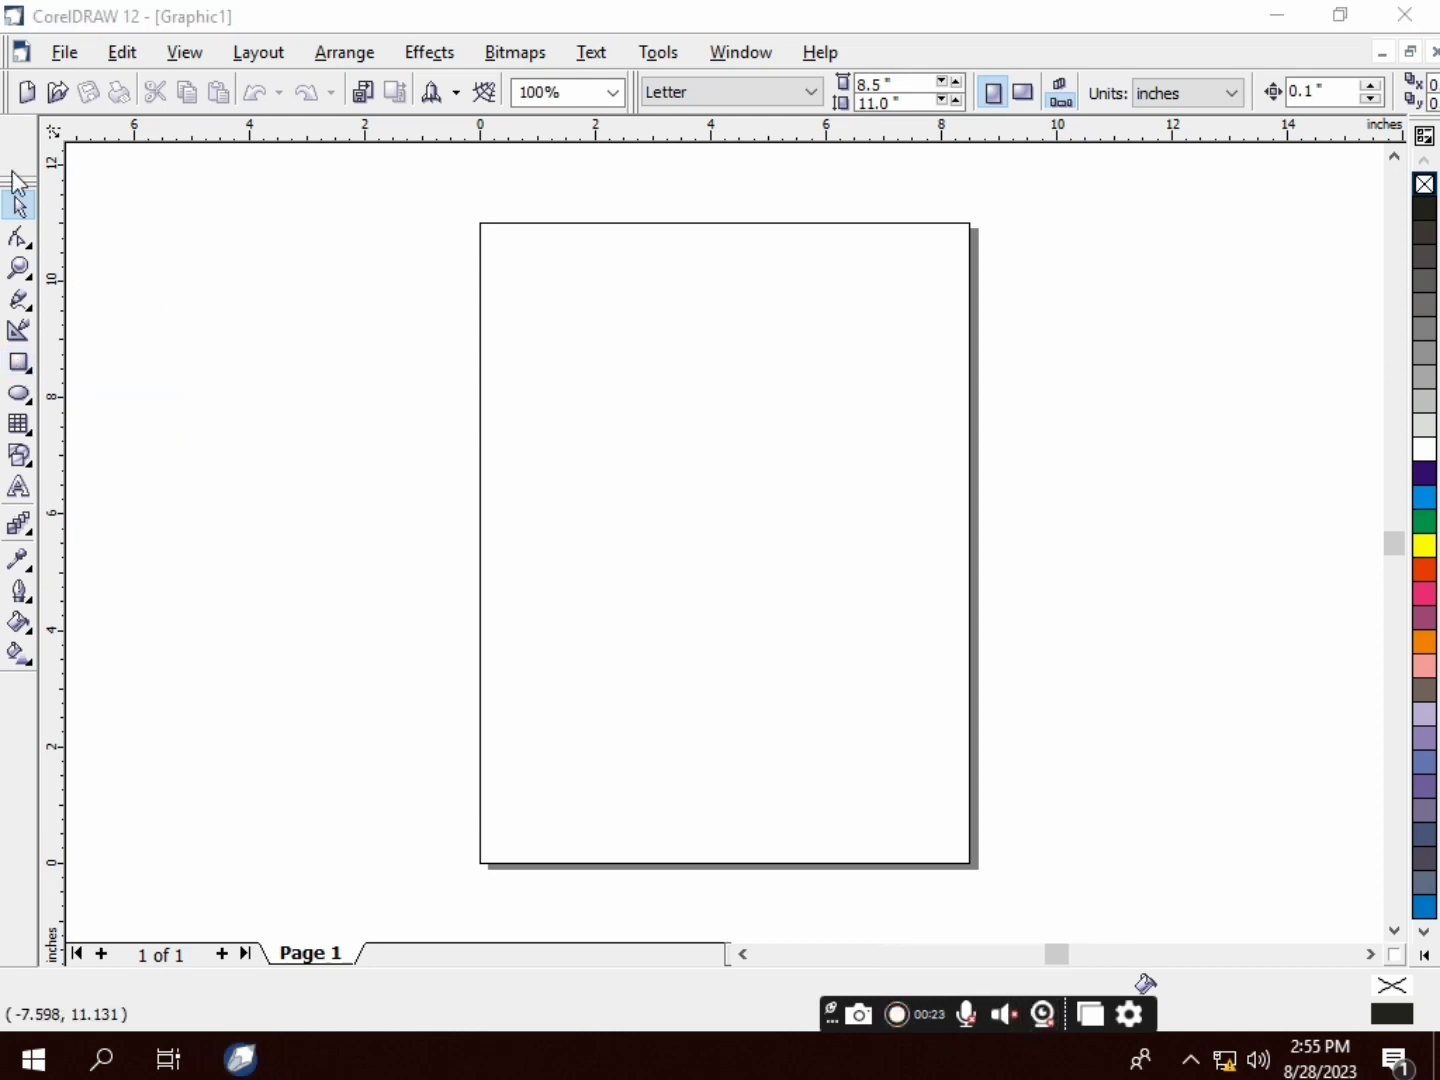
Draw a green-filled rectangle about 12.26 by 5.53 inches and move it to the middle of the page
click(20, 365)
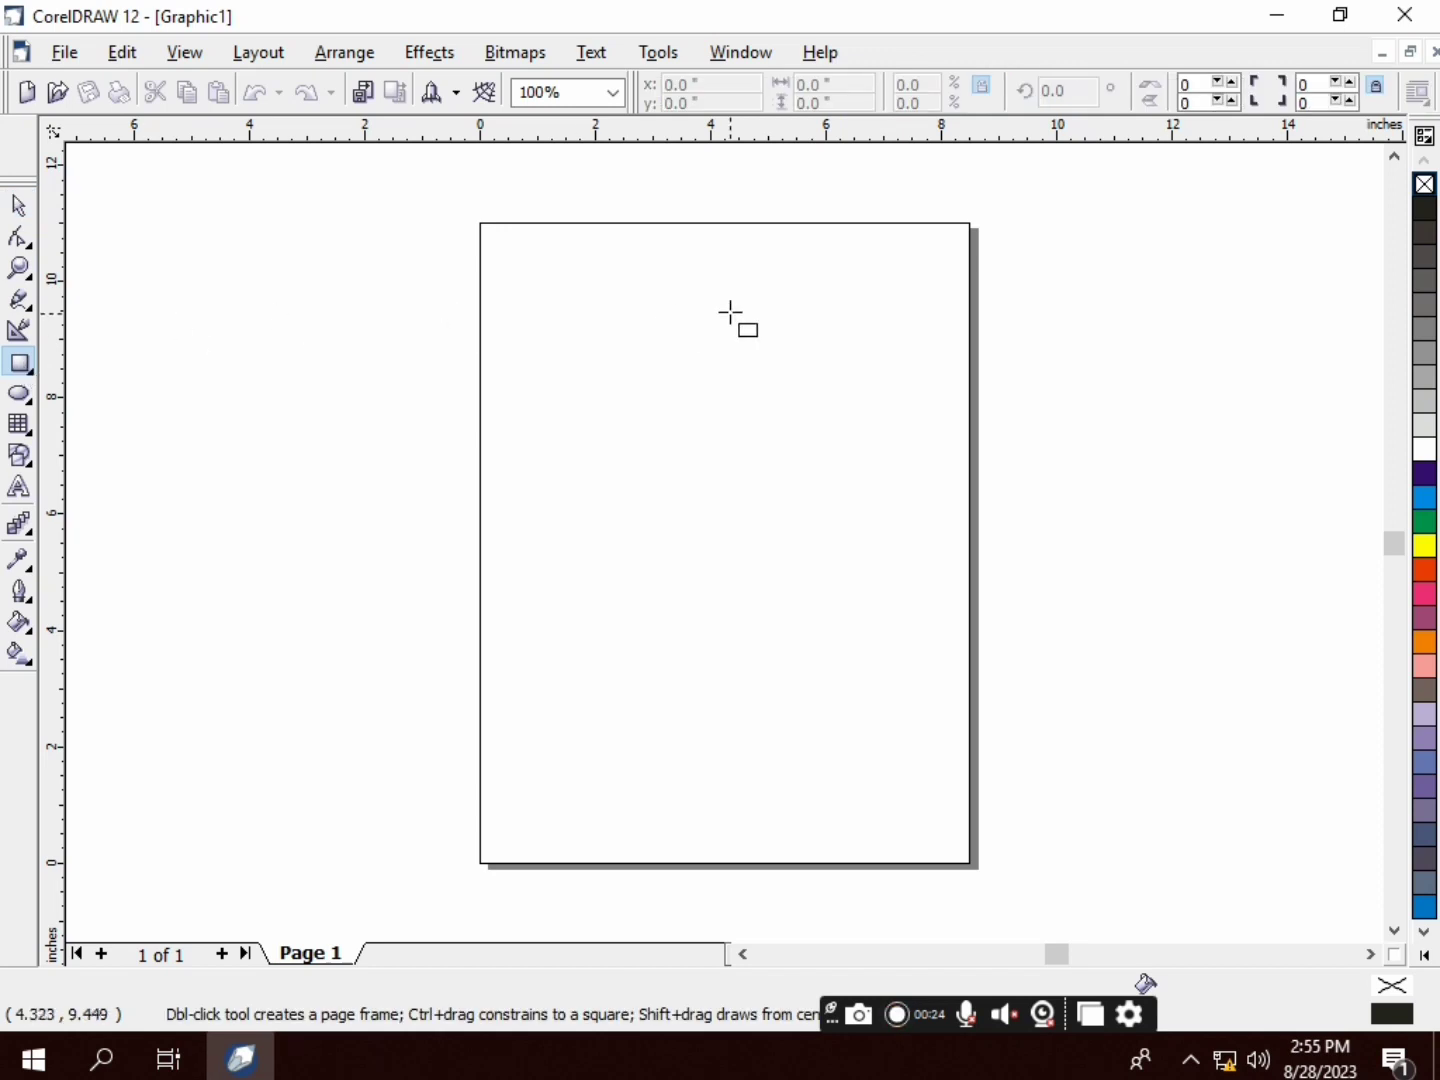
mouse_move(332, 254)
mouse_down()
mouse_move(1165, 648)
mouse_move(1123, 590)
mouse_move(1040, 576)
mouse_up()
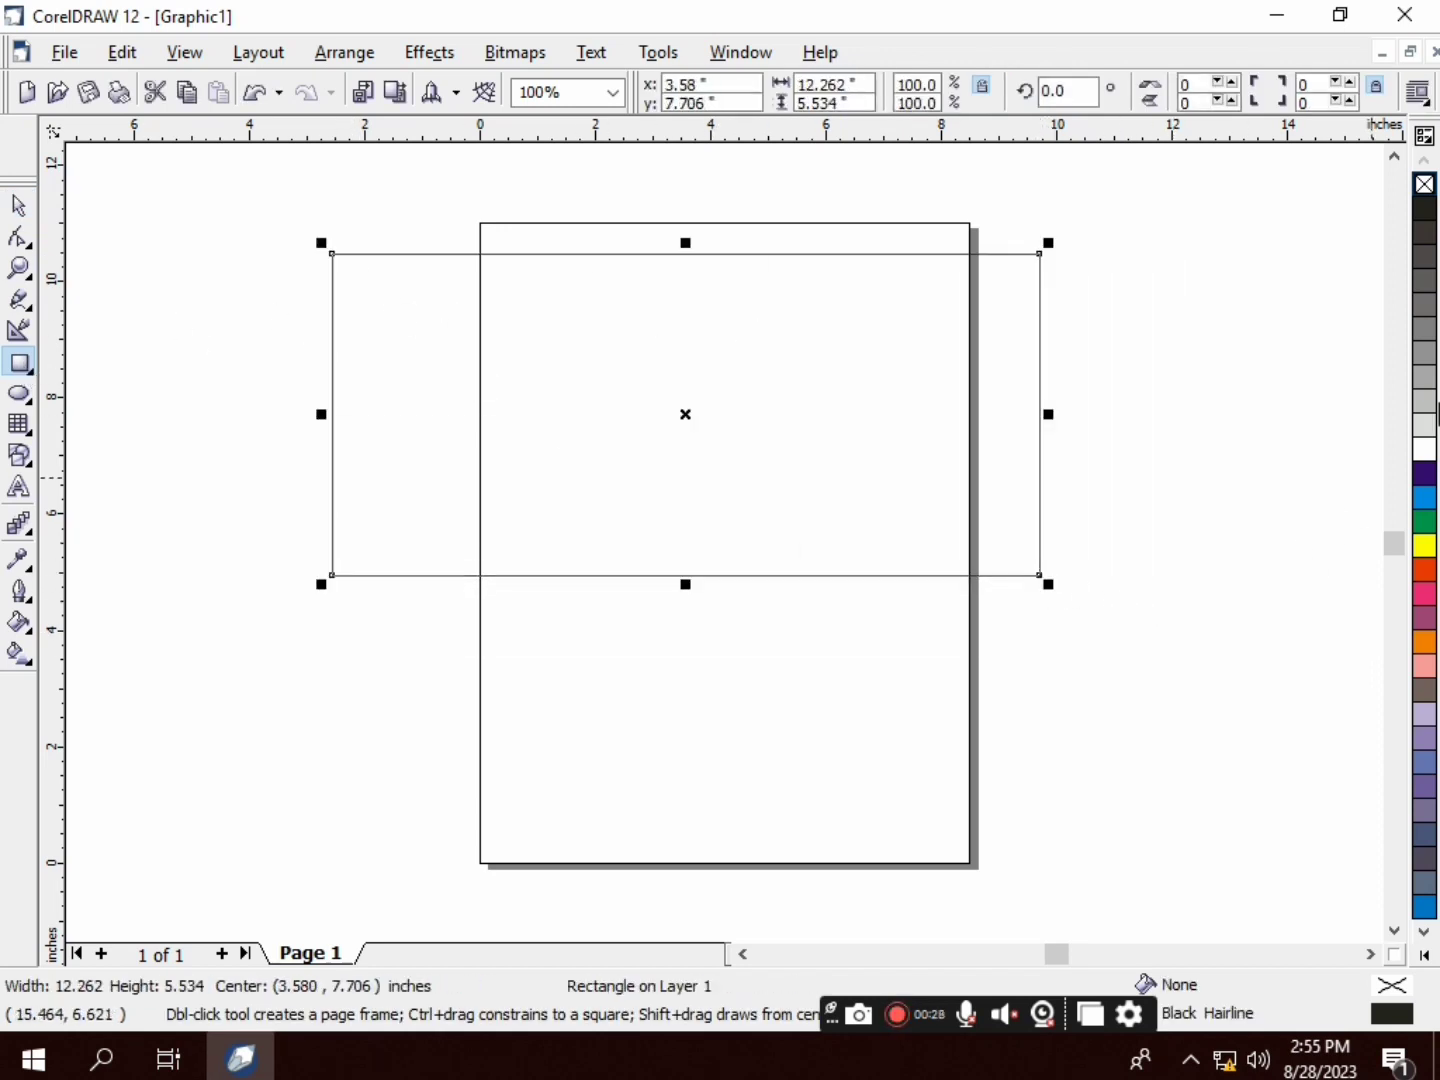
click(1425, 521)
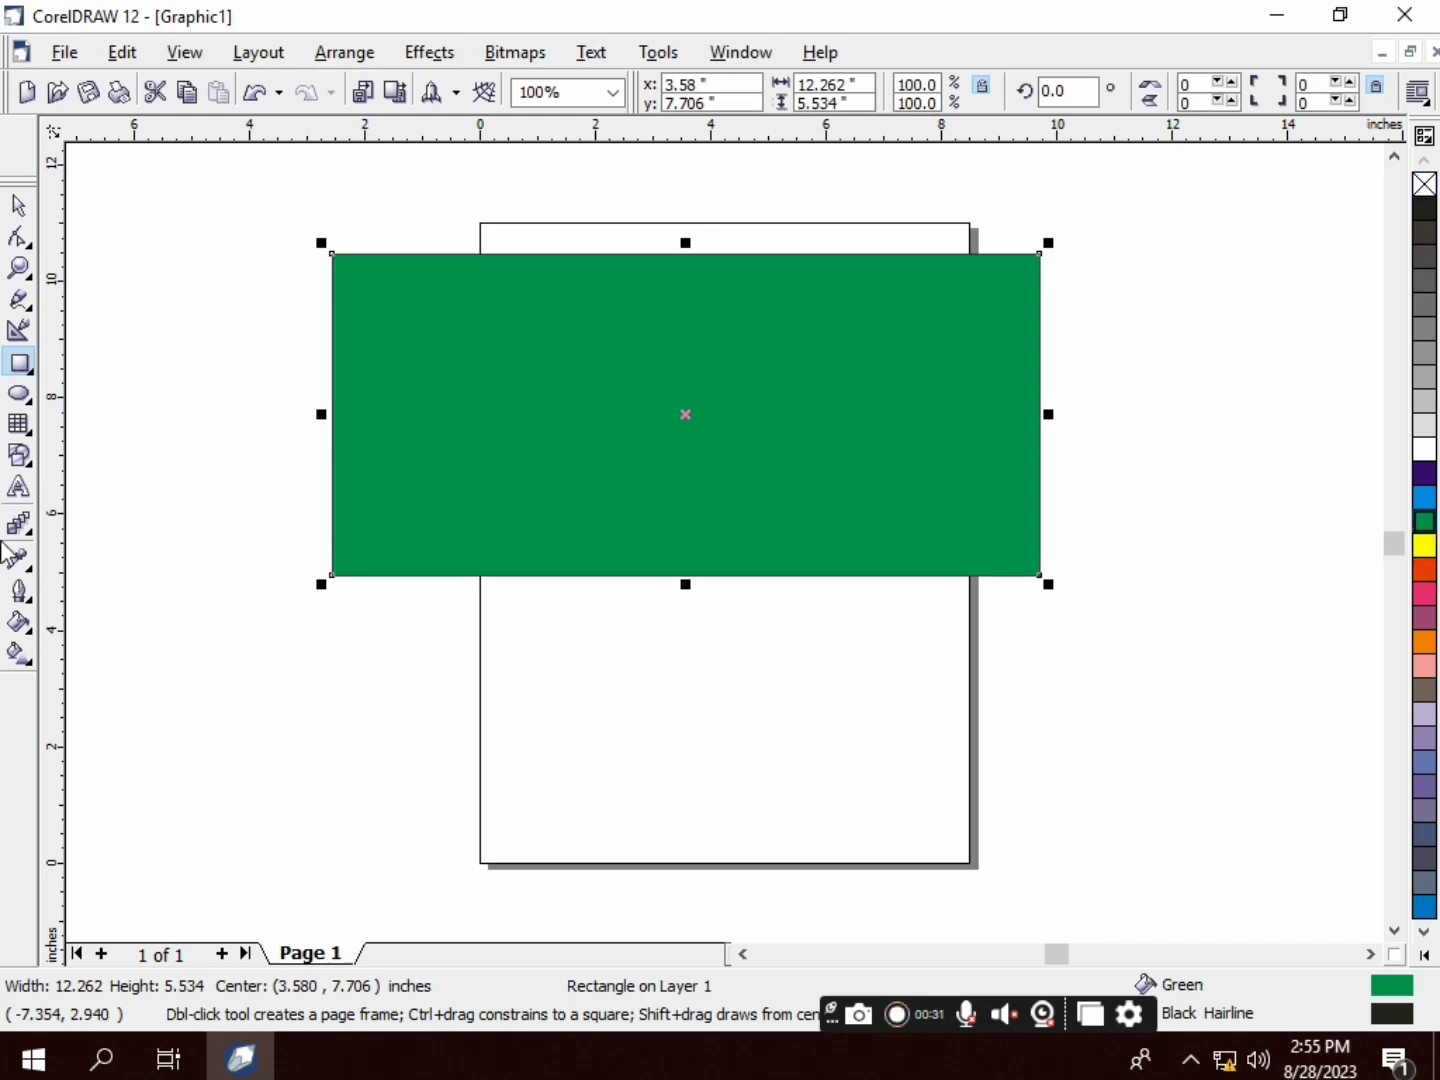
click(18, 205)
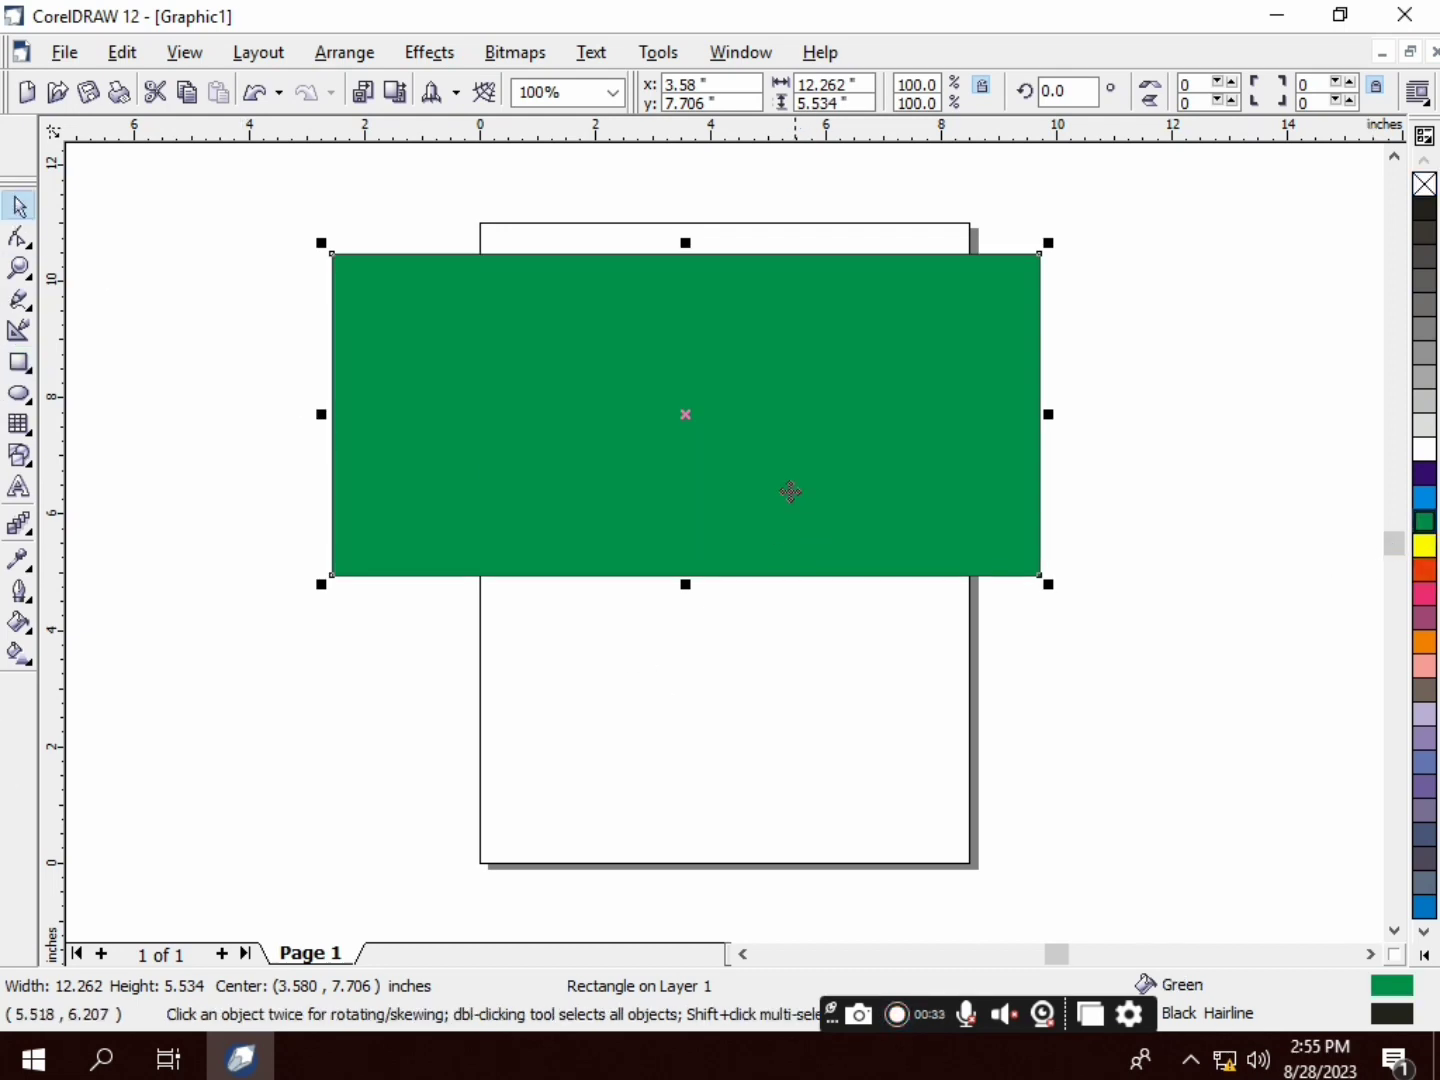
drag(723, 410, 788, 508)
Round all four corners of the green rectangle to about 84 and move it up to the page's top edge
click(32, 250)
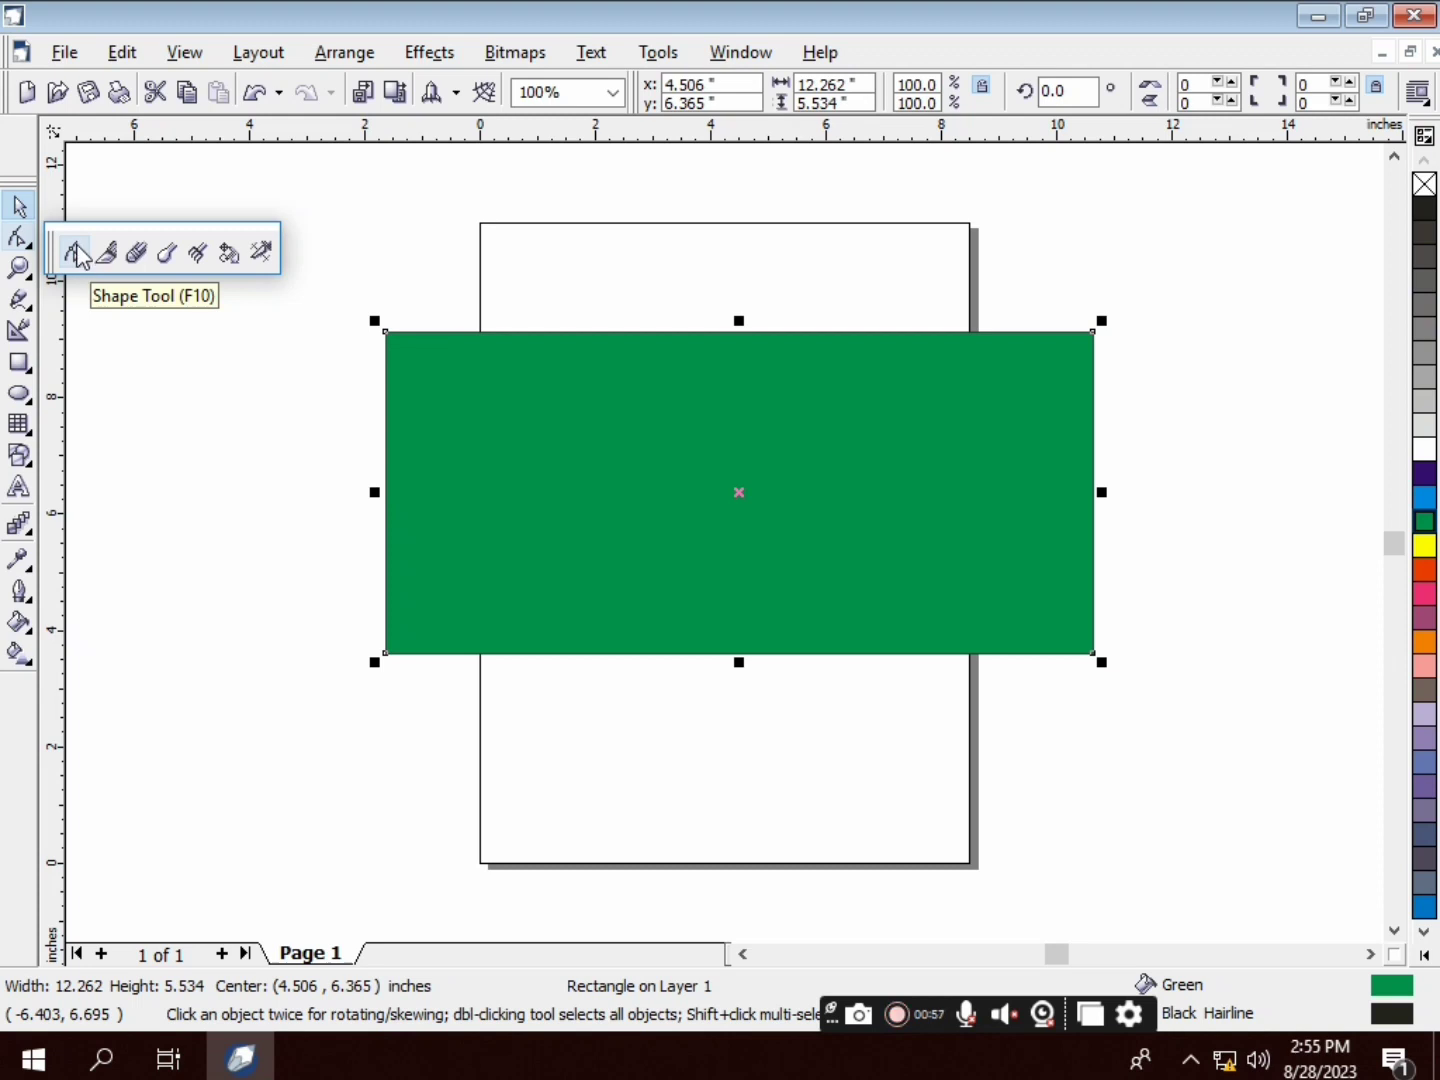
click(77, 250)
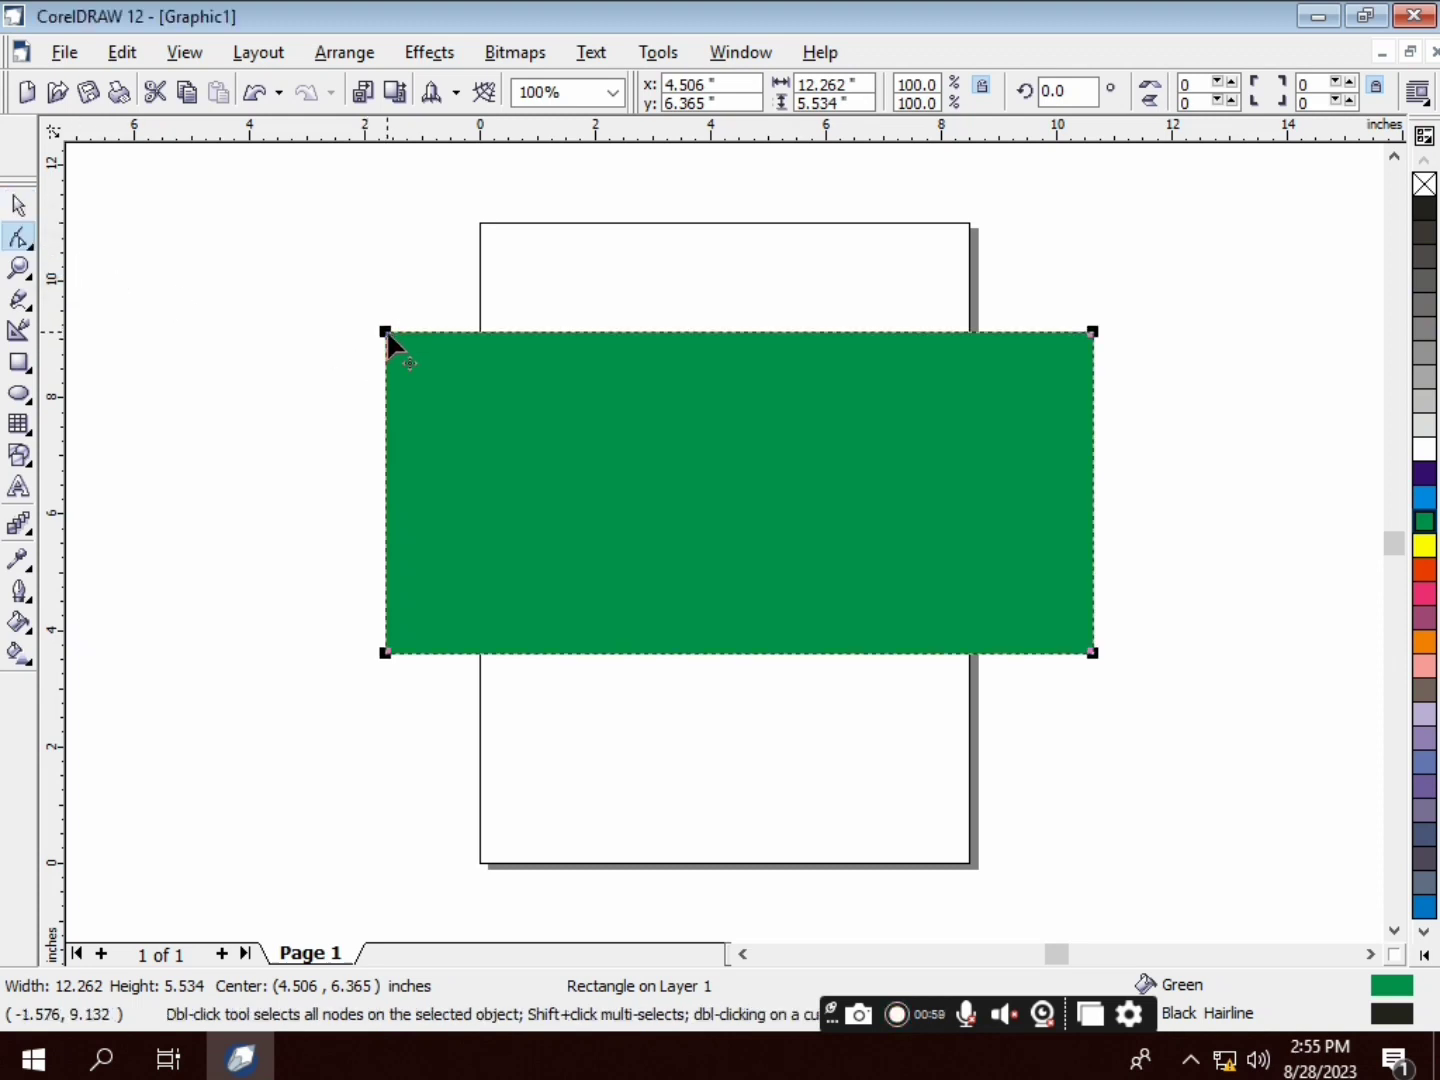
drag(386, 328, 485, 480)
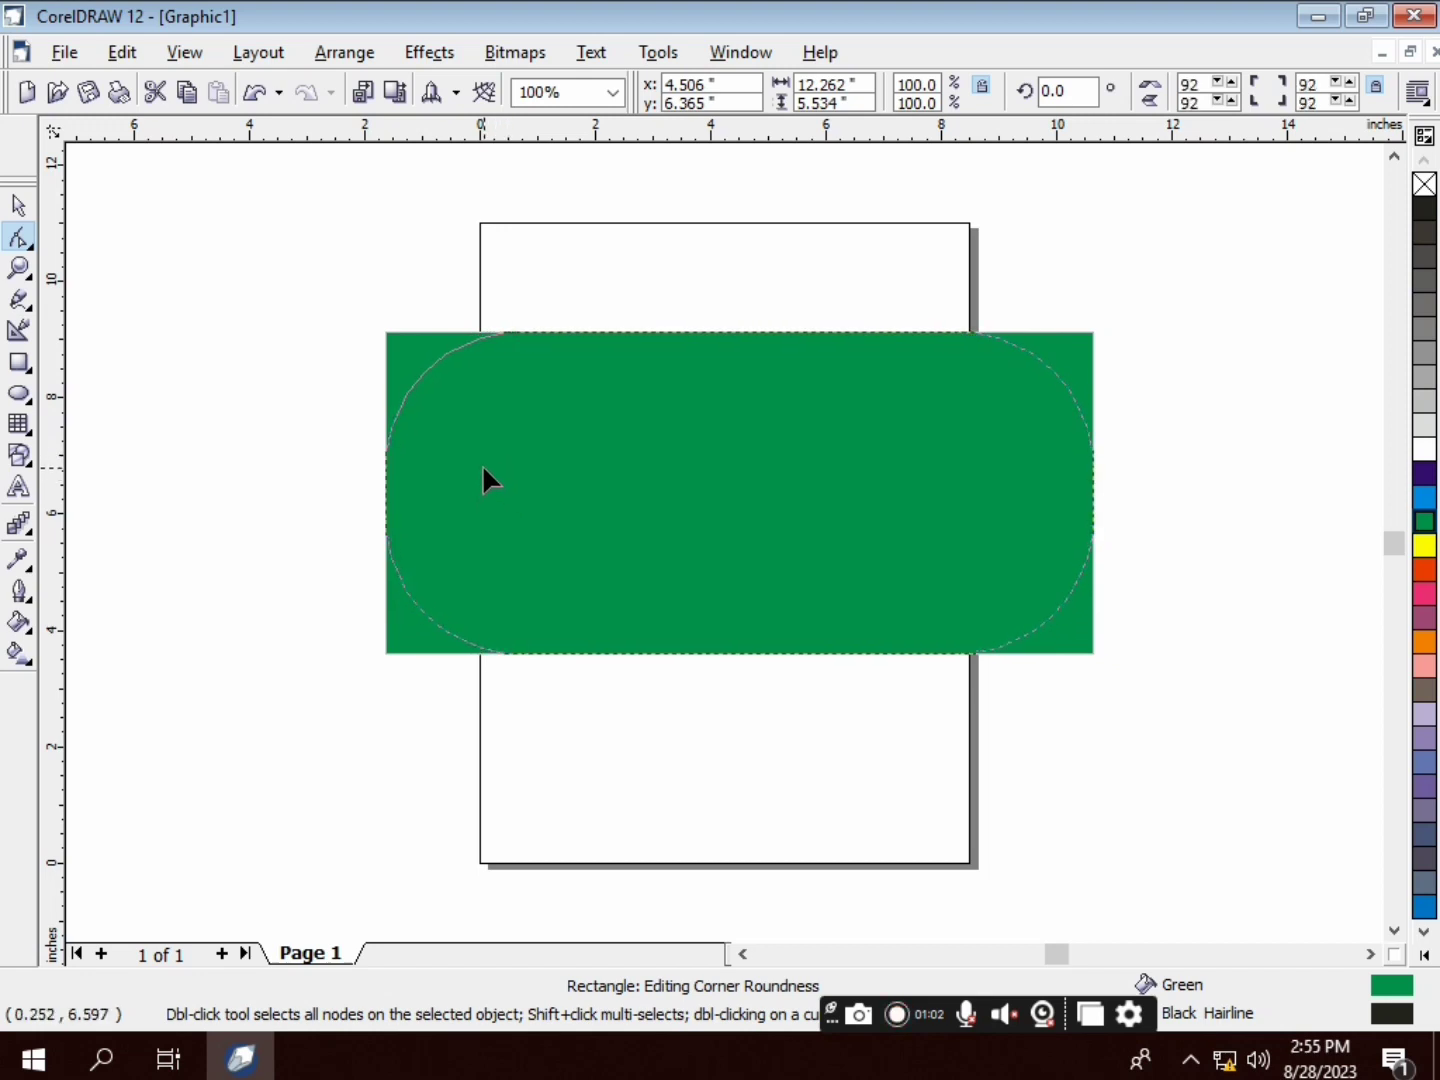
click(18, 206)
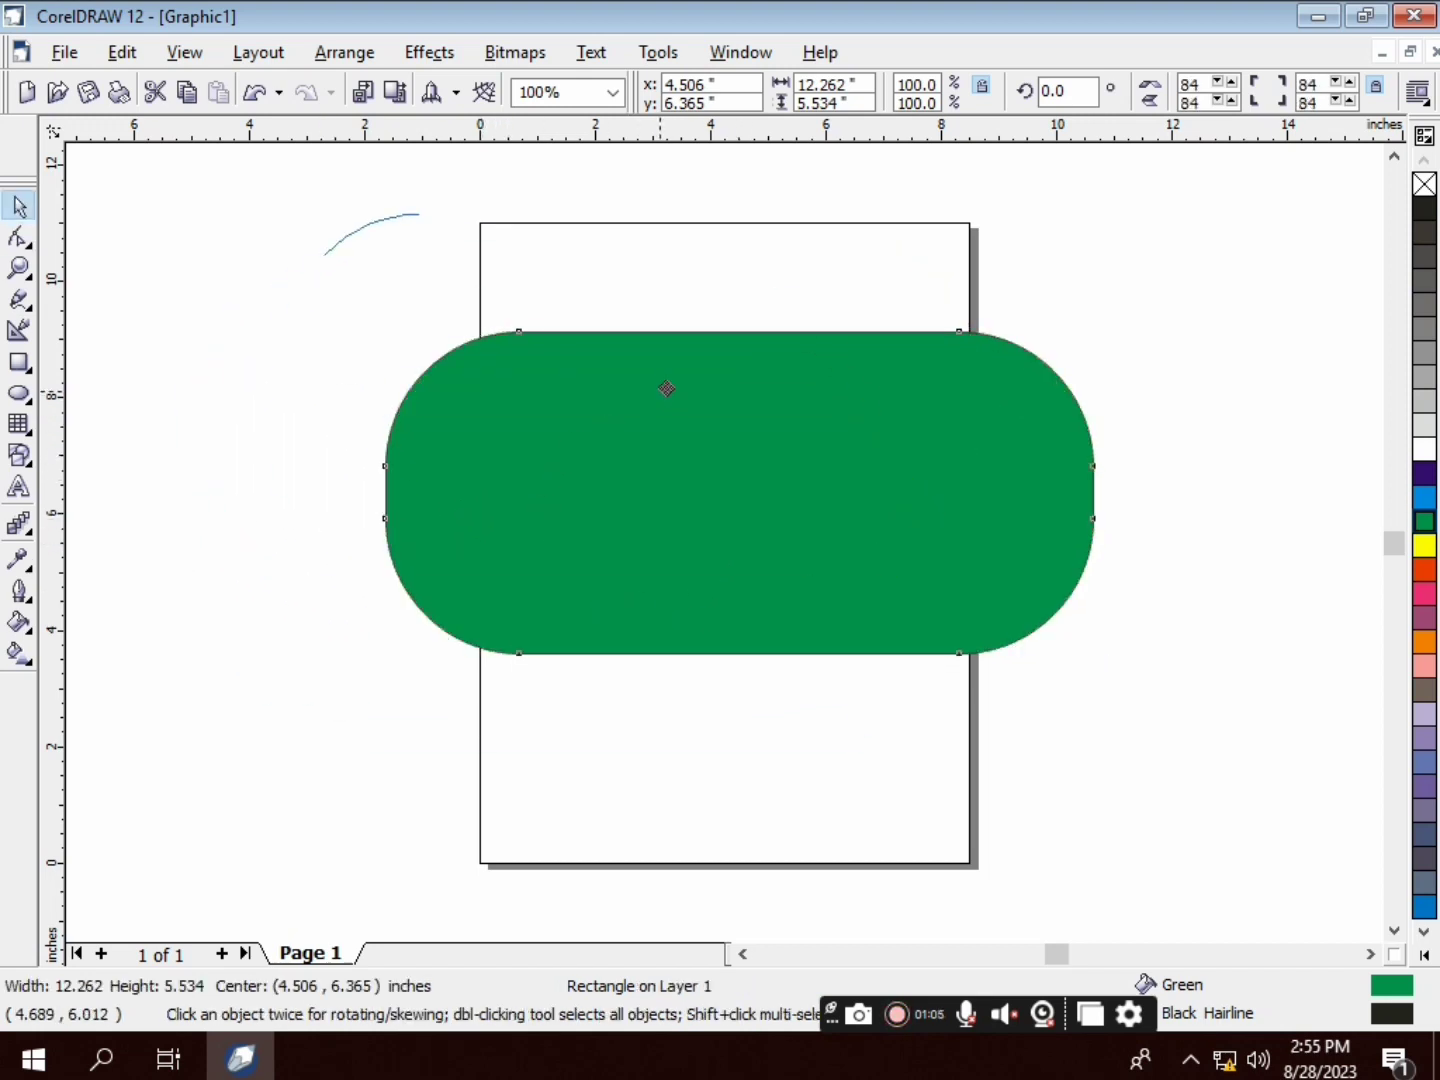
drag(667, 388, 619, 274)
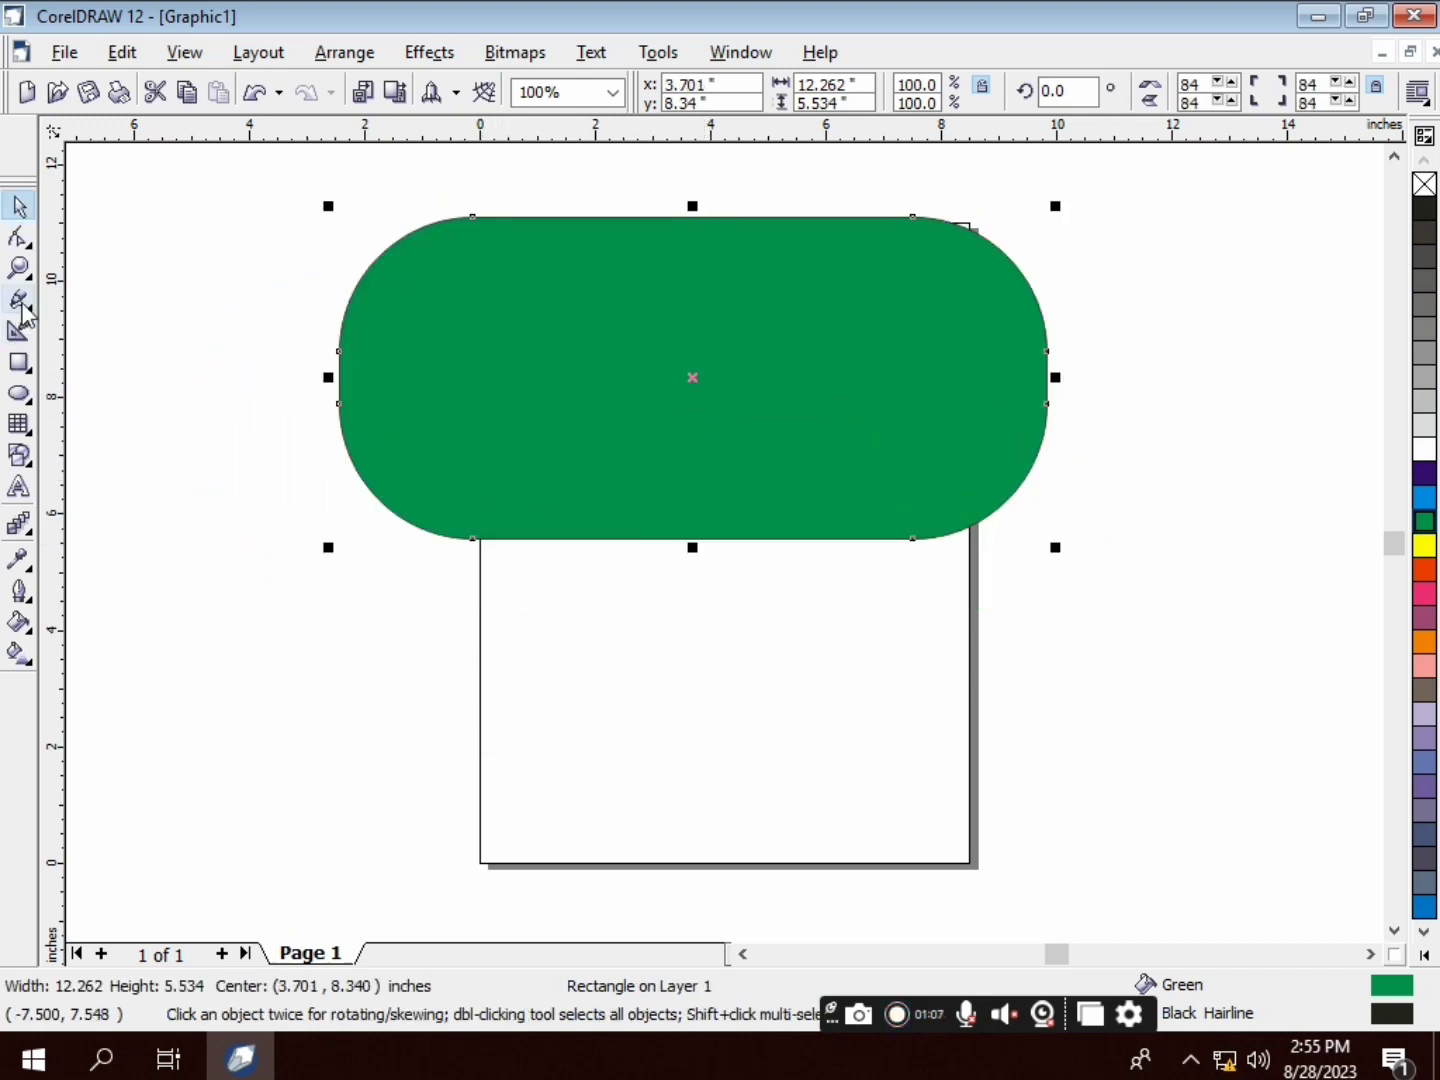
Draw an ellipse about 4.63 by 3.71 inches on the page below the green shape and fill it yellow
click(19, 395)
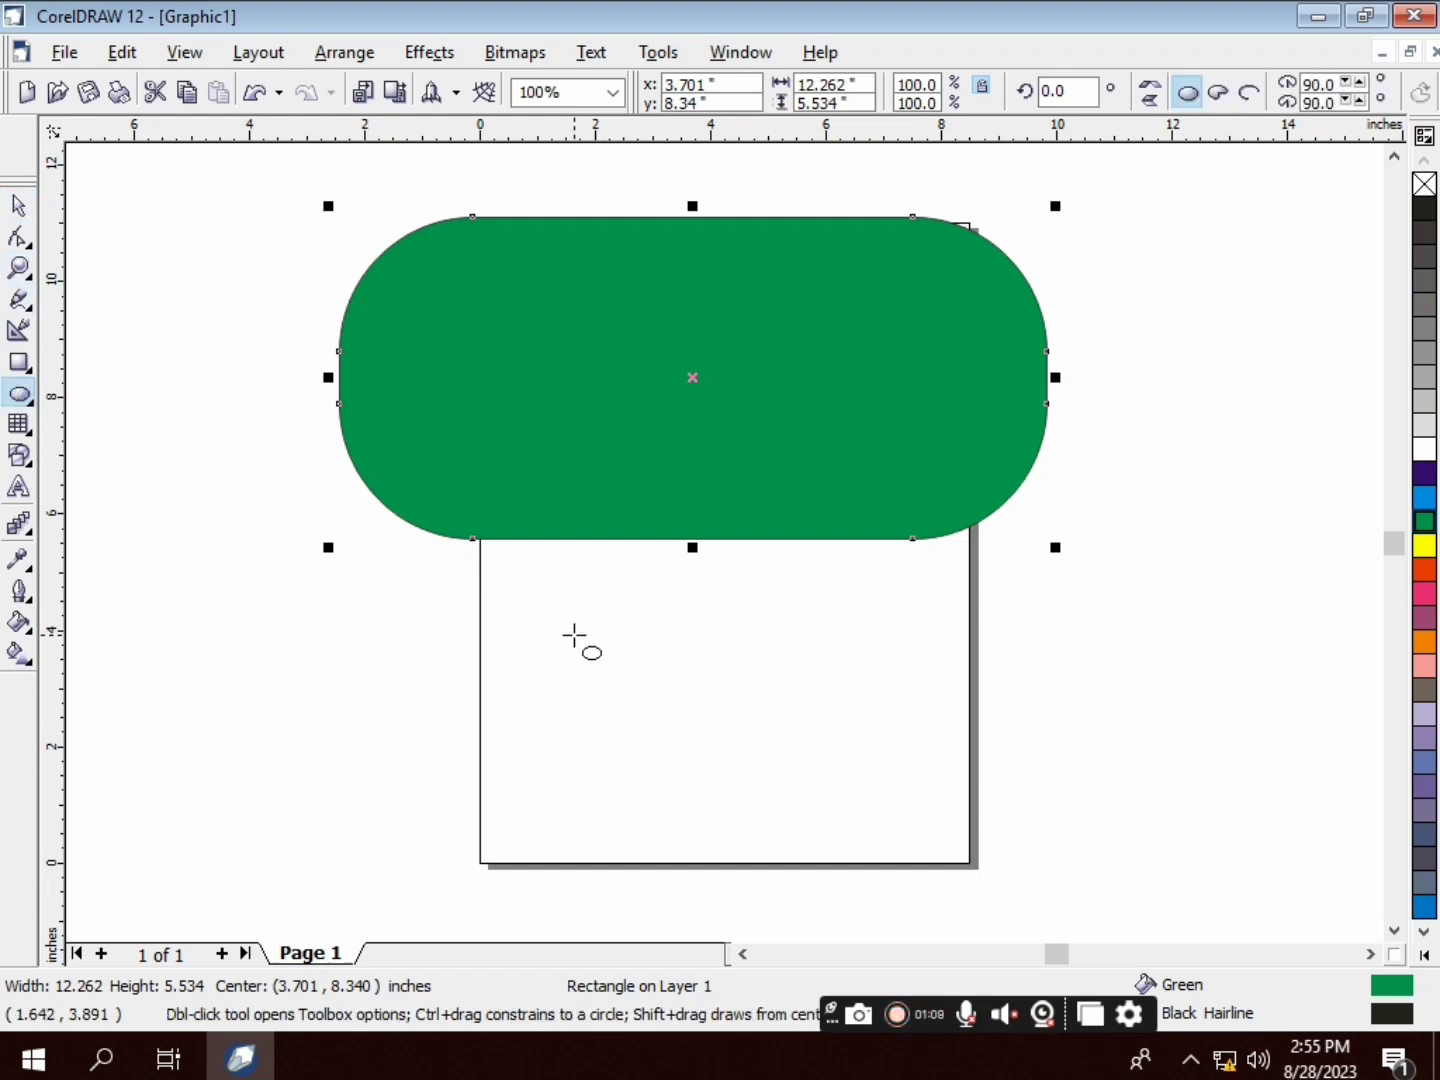
mouse_move(575, 635)
mouse_down()
mouse_move(790, 829)
mouse_move(851, 859)
mouse_up()
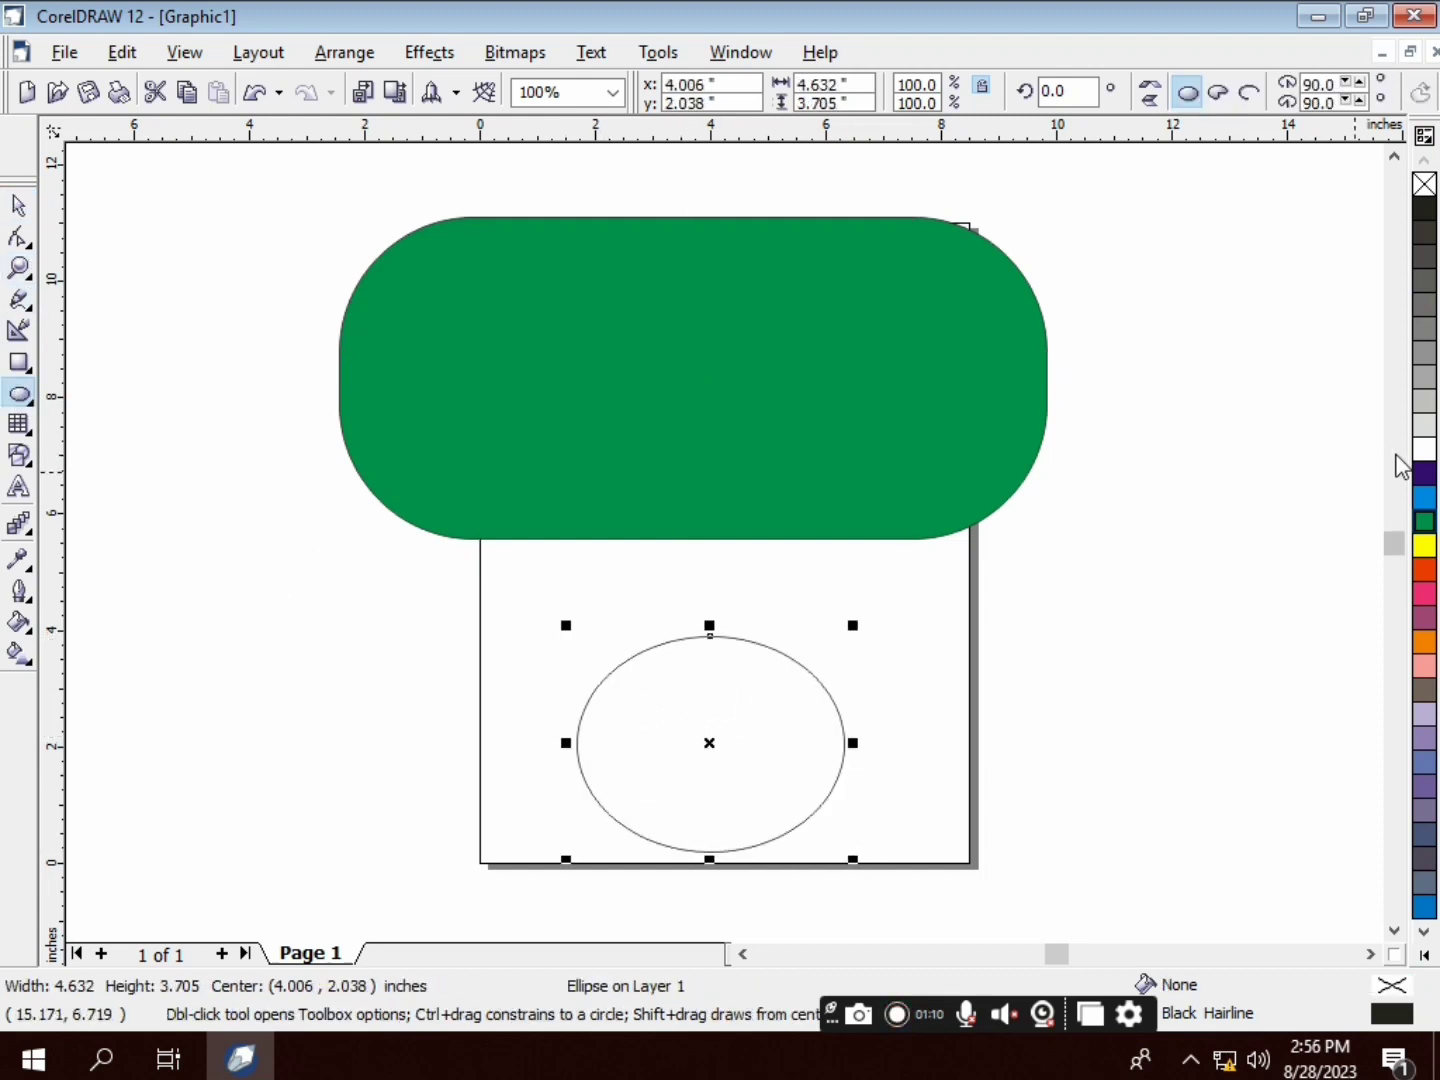
click(1425, 545)
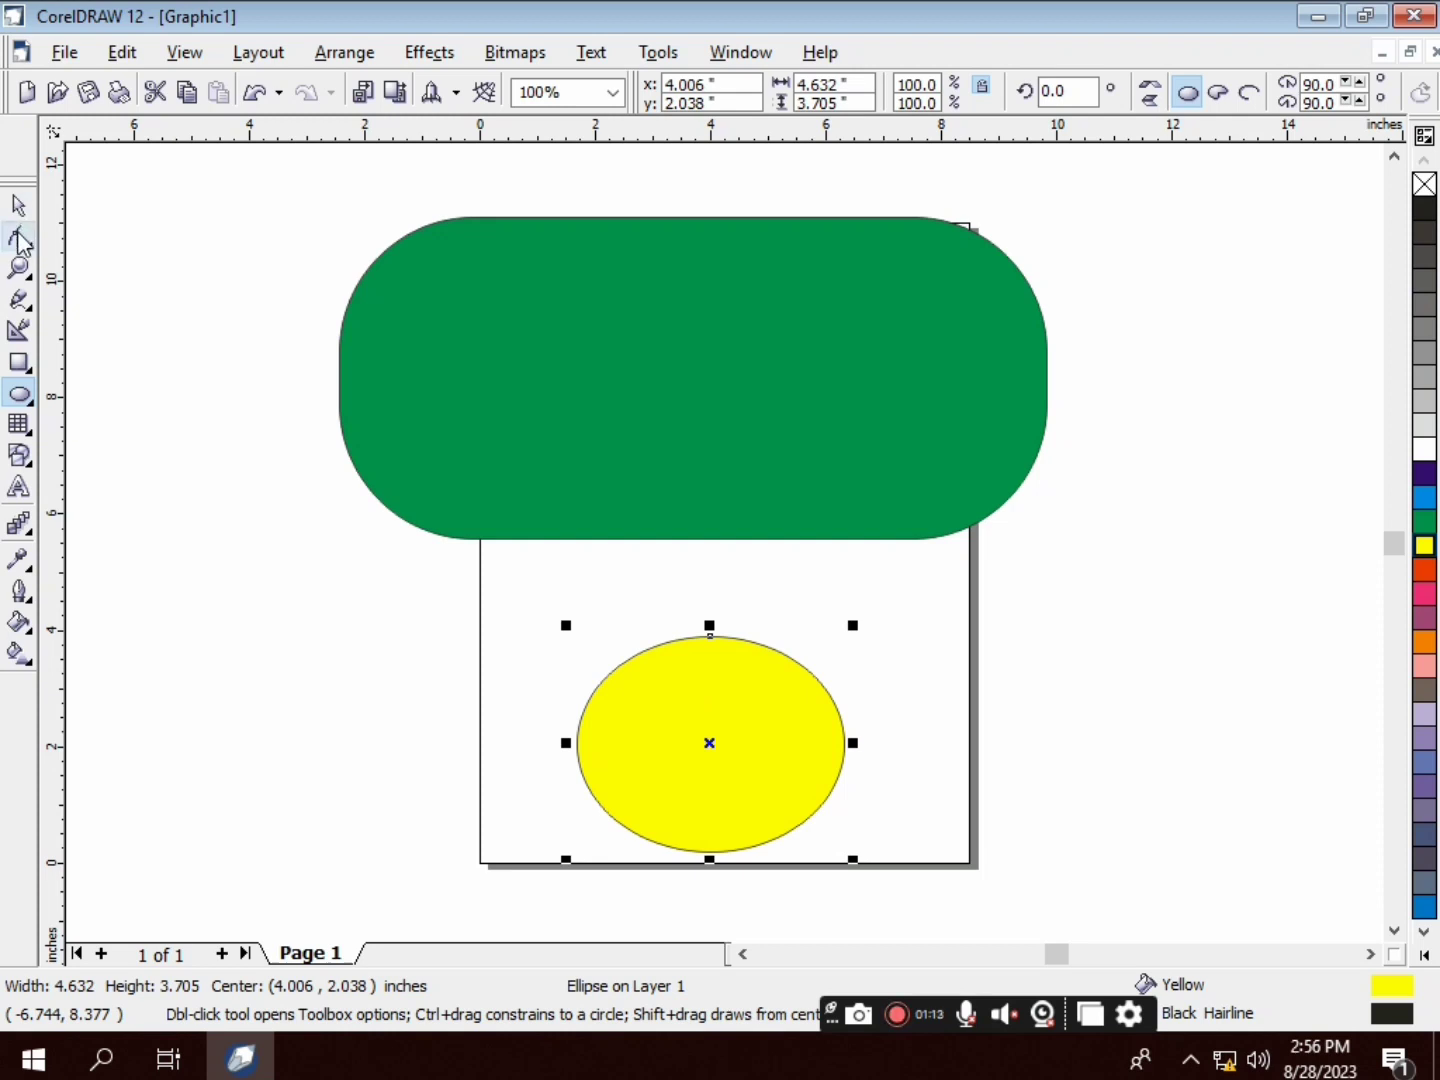
Open the yellow ellipse into a pie shape running from 90 to about 322 degrees with the Shape tool
click(19, 239)
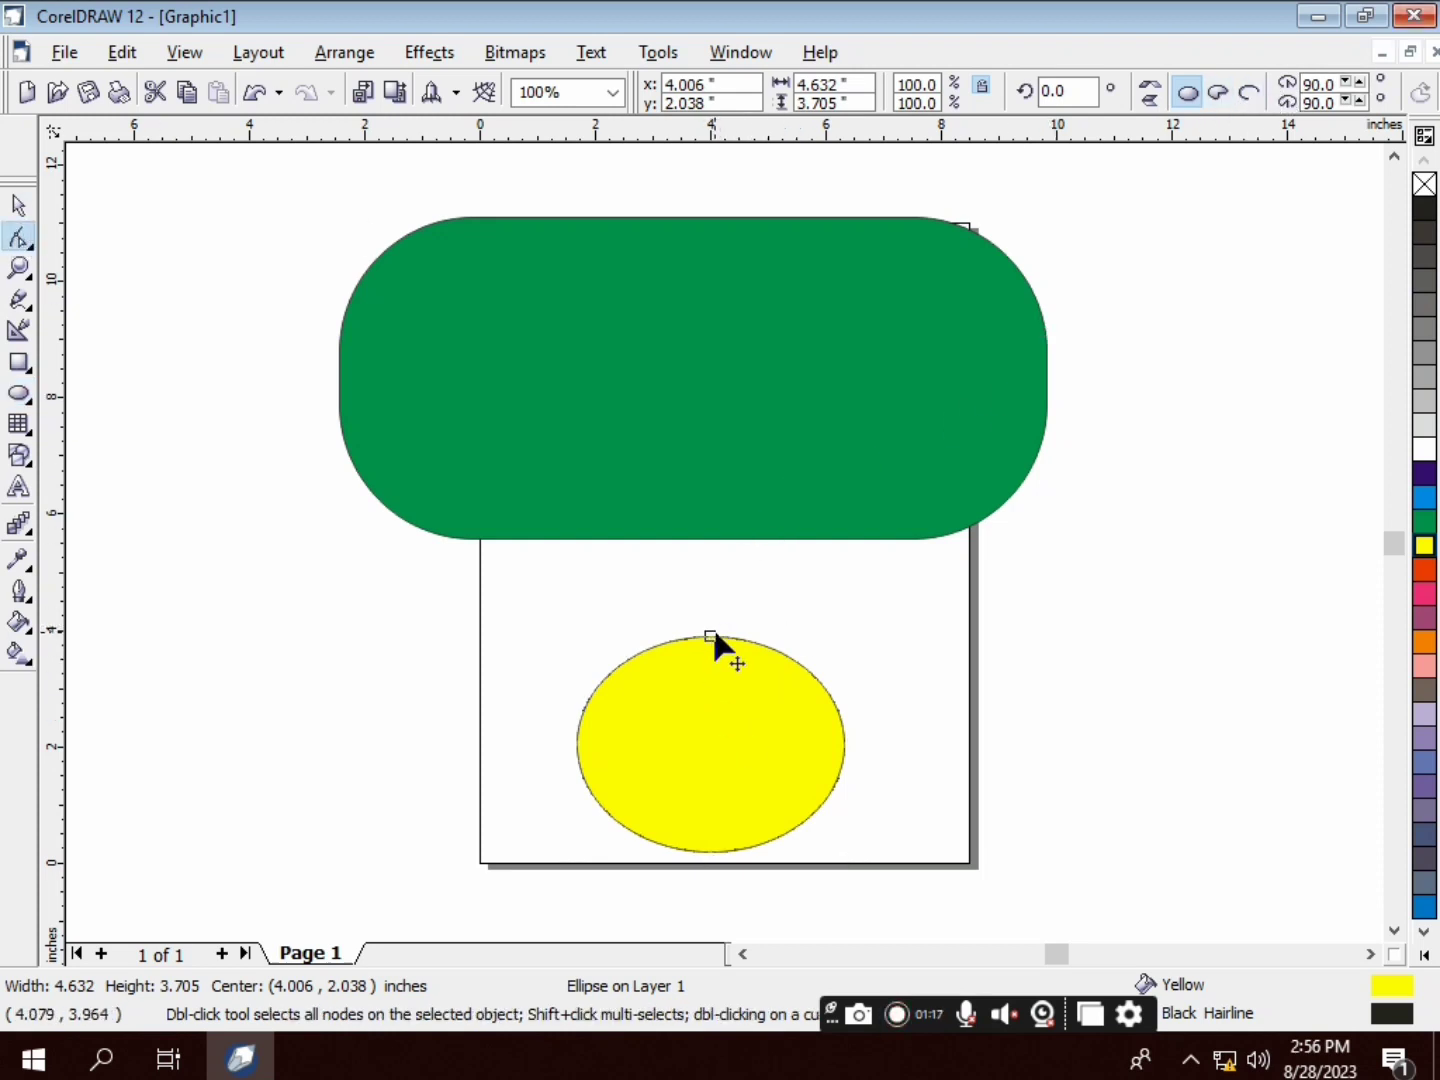
drag(708, 636, 734, 645)
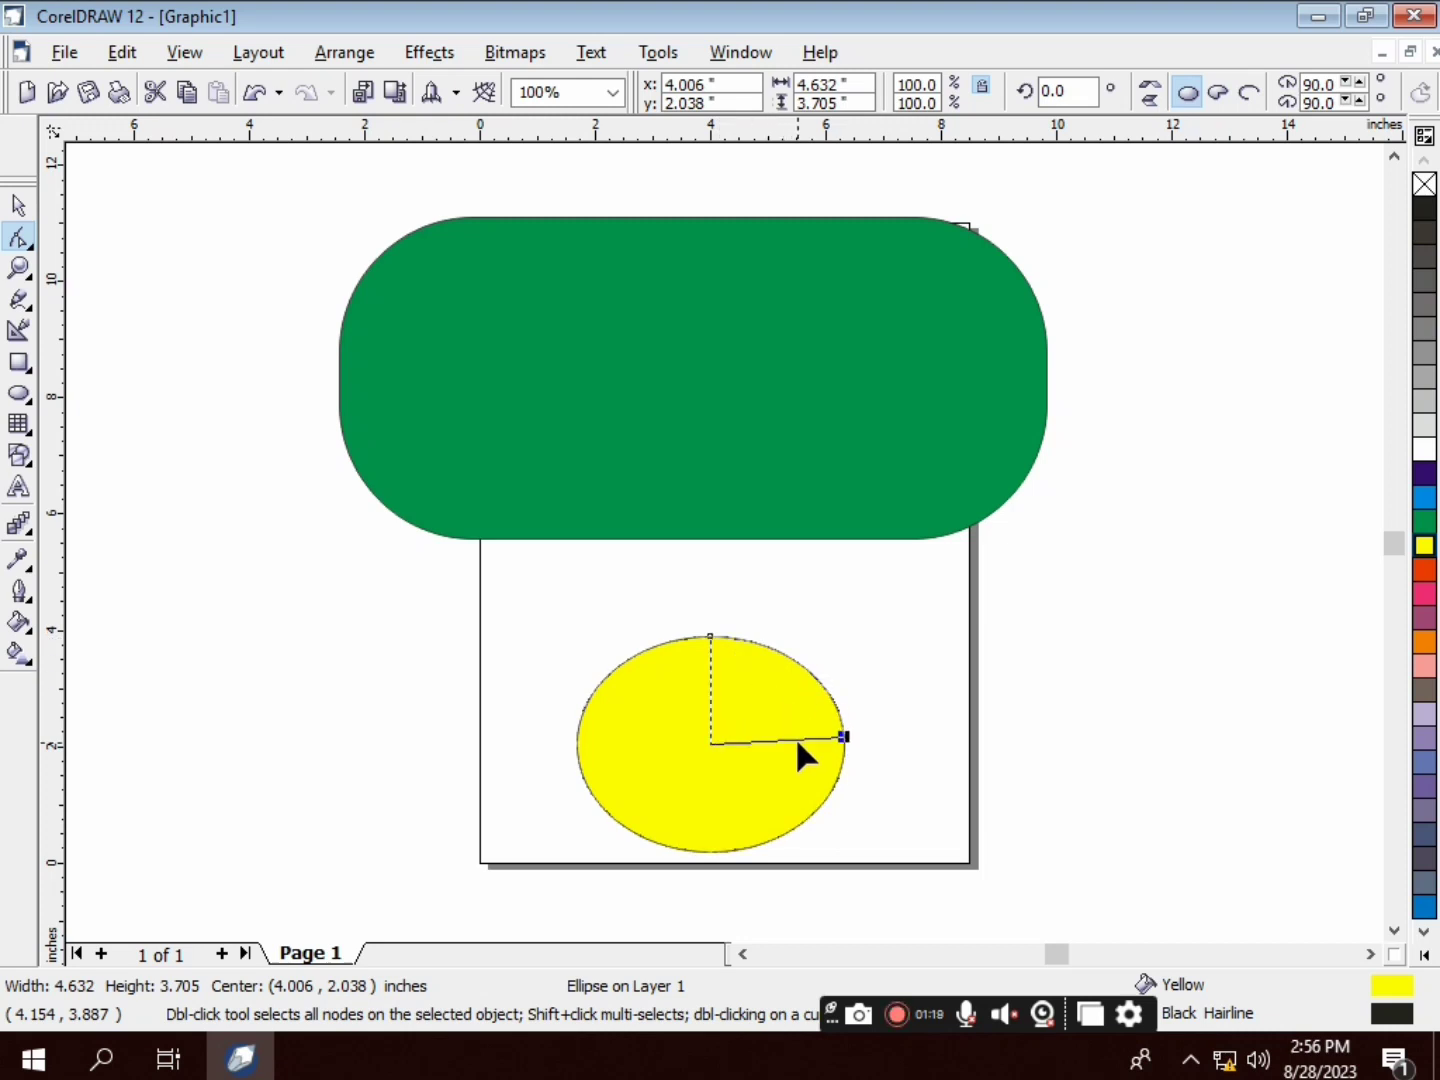
drag(797, 742, 794, 797)
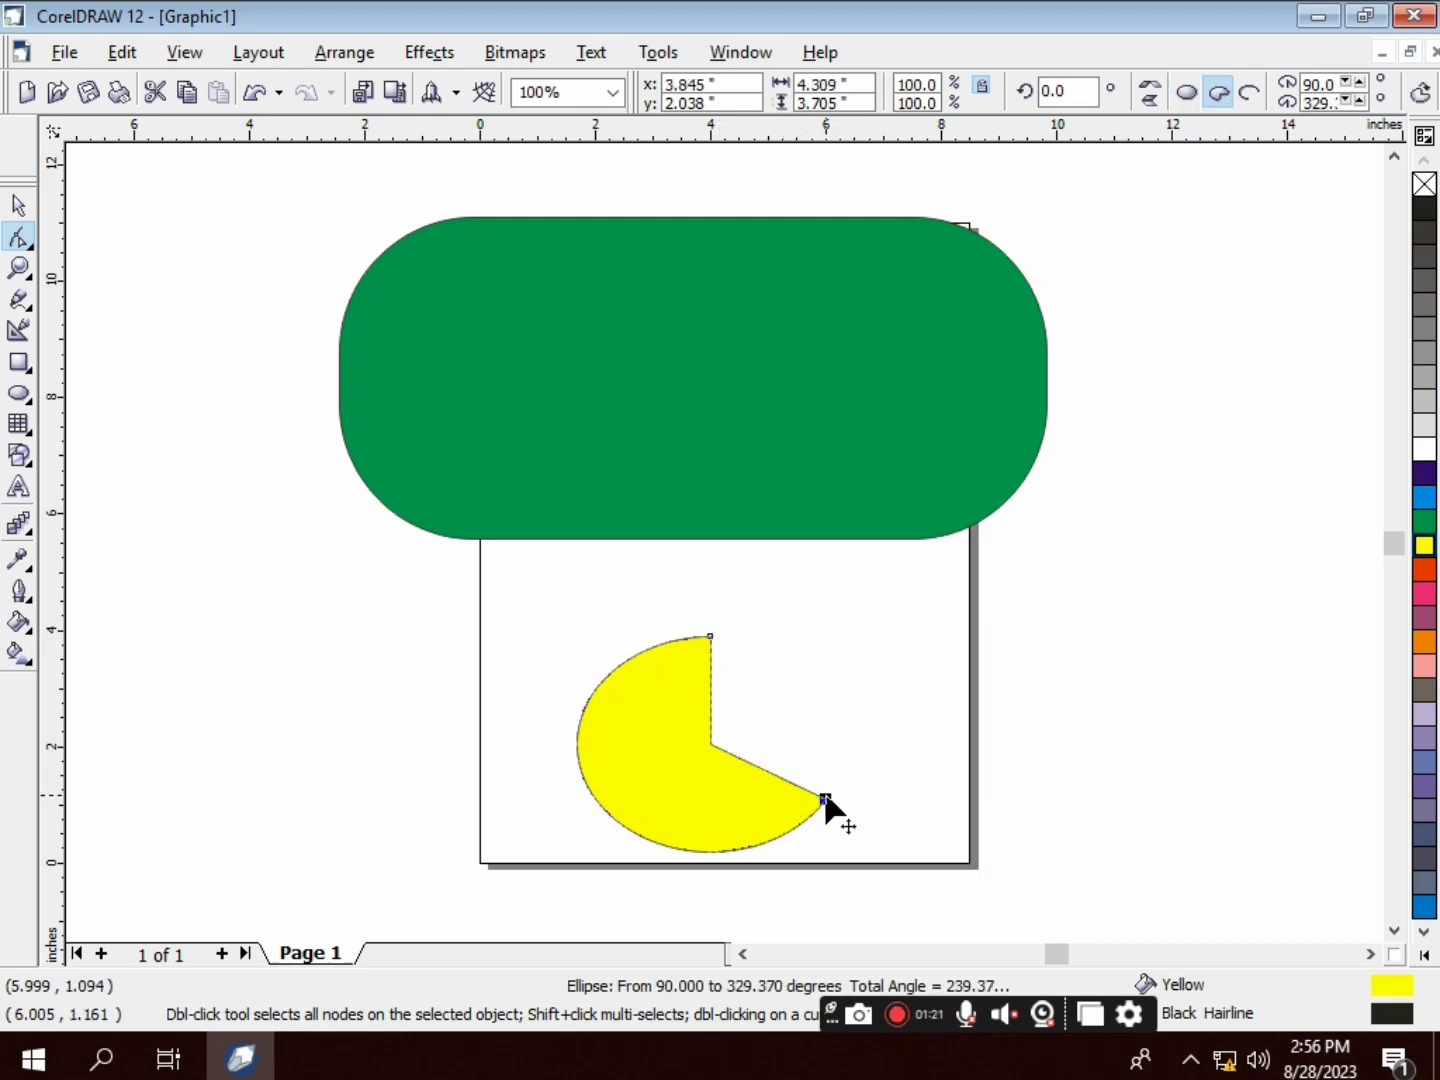
click(825, 798)
drag(735, 851, 812, 811)
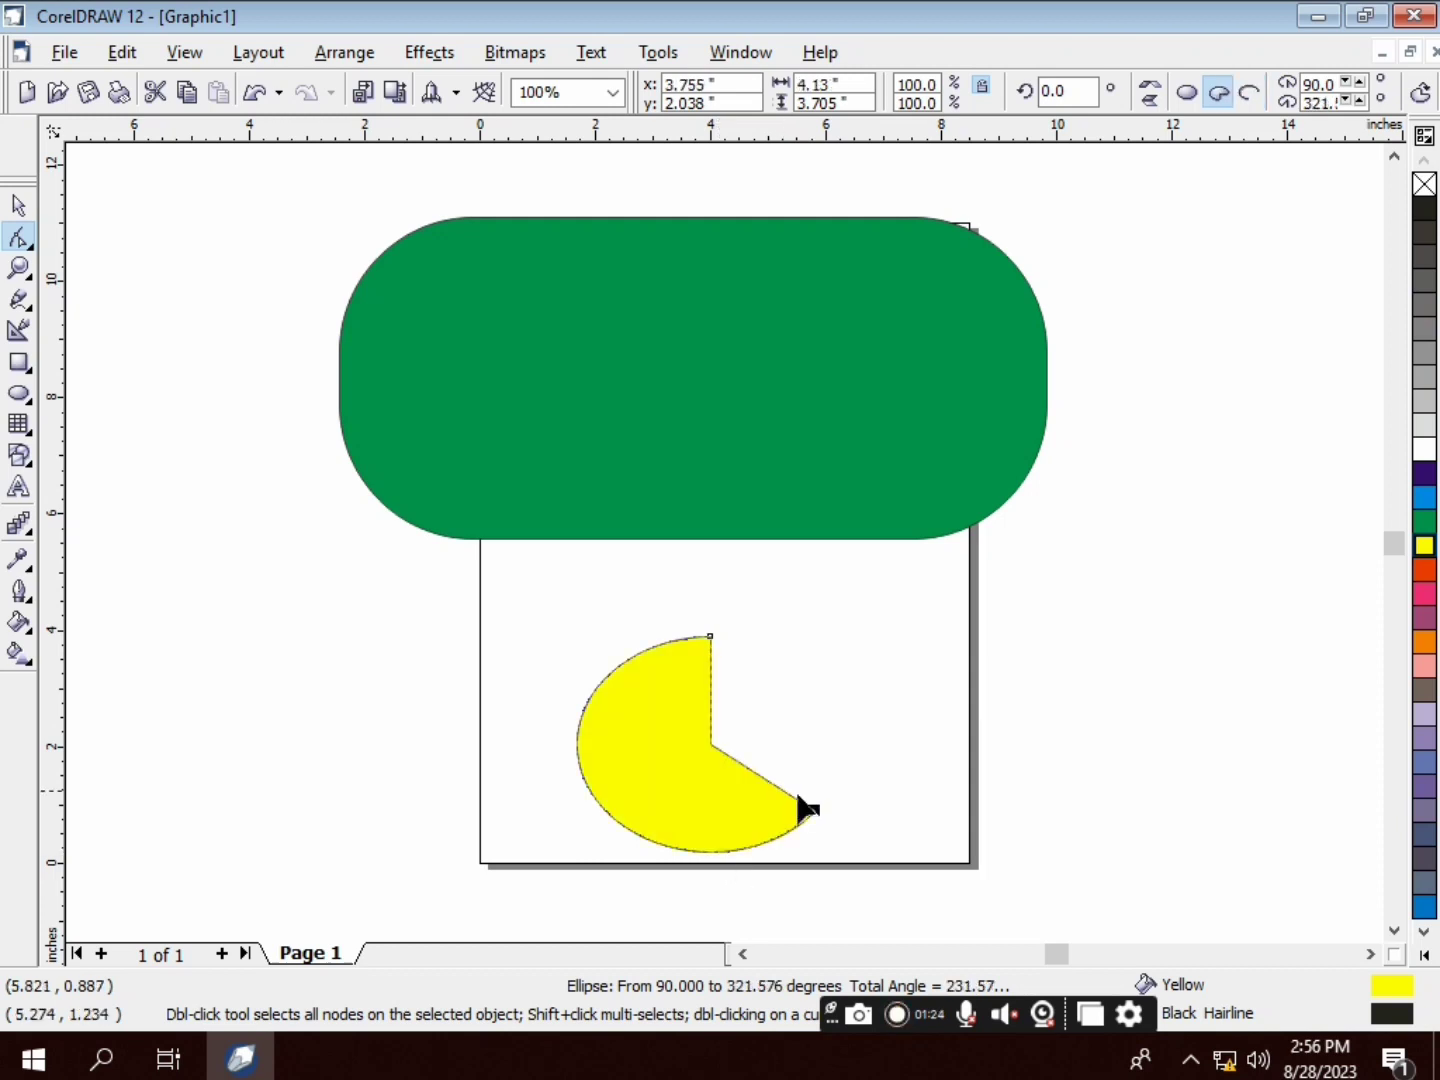
Reshape the pie into an open arc and back into a pie, ending with it closed as a full ellipse
drag(772, 748, 930, 608)
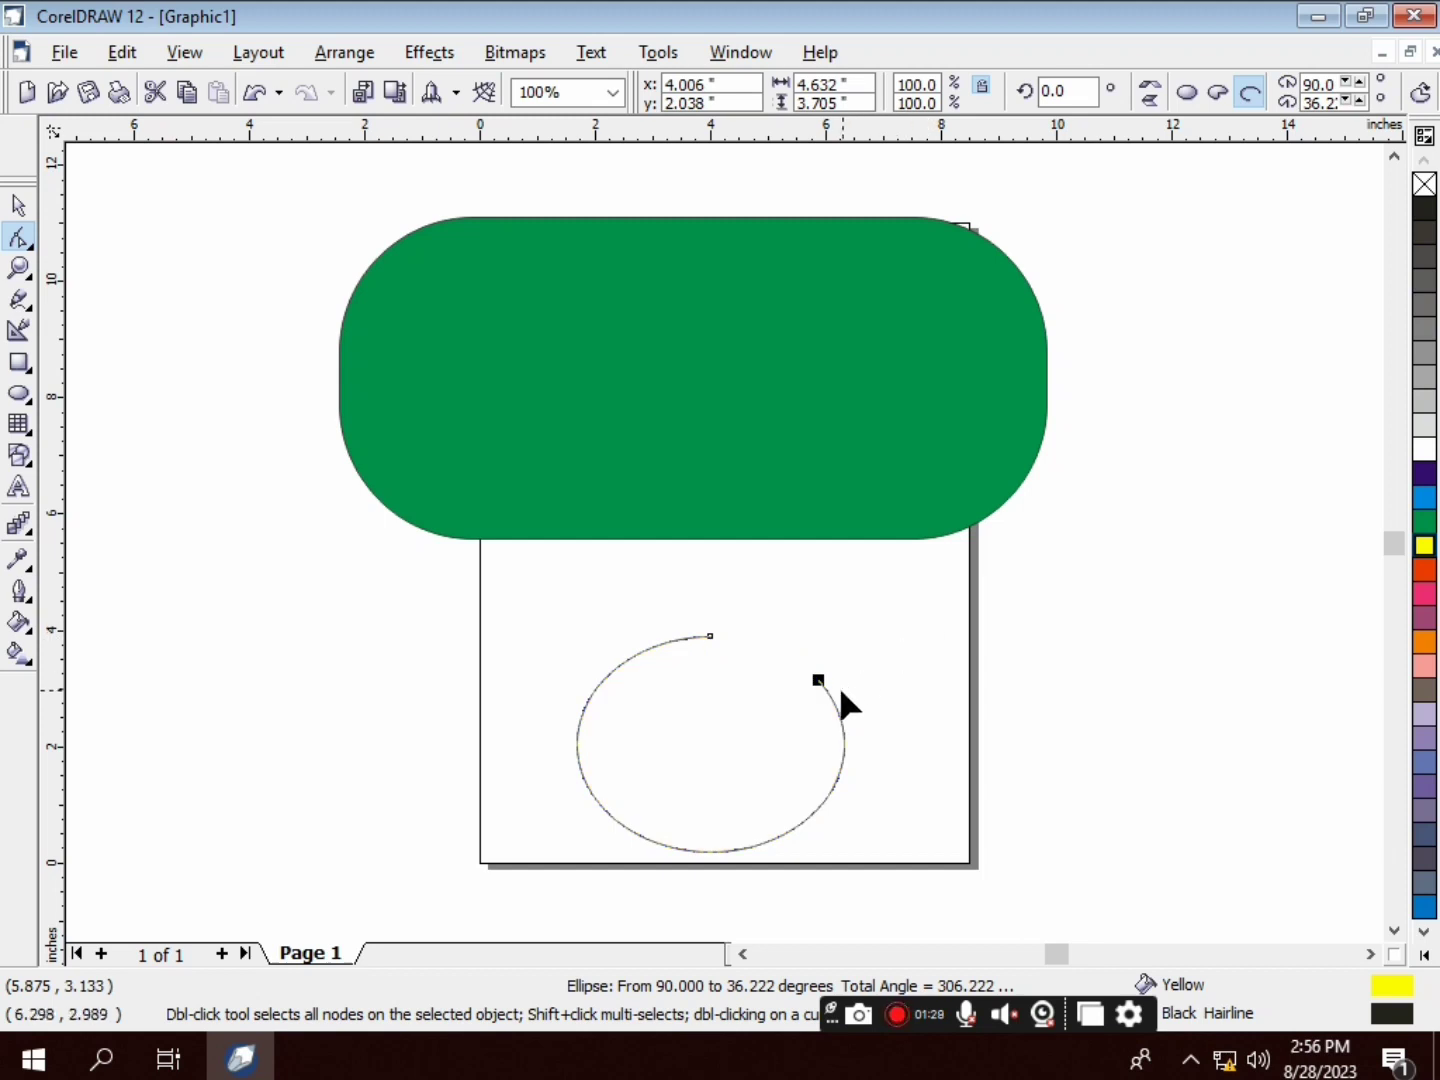
drag(817, 681, 761, 707)
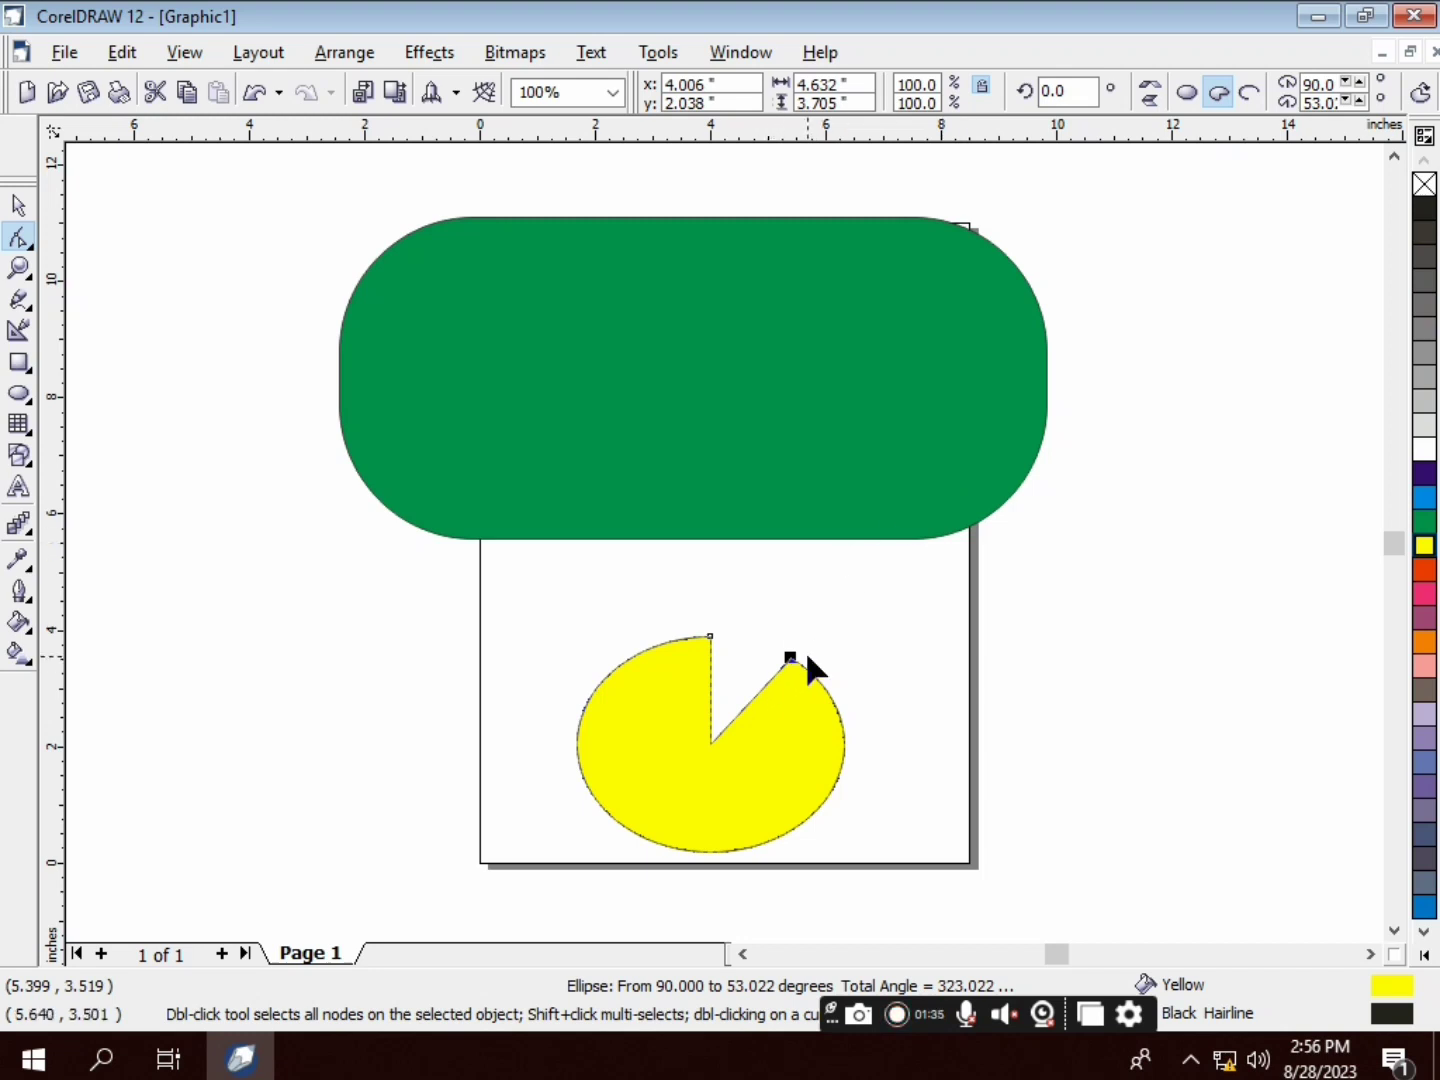
drag(789, 661, 820, 681)
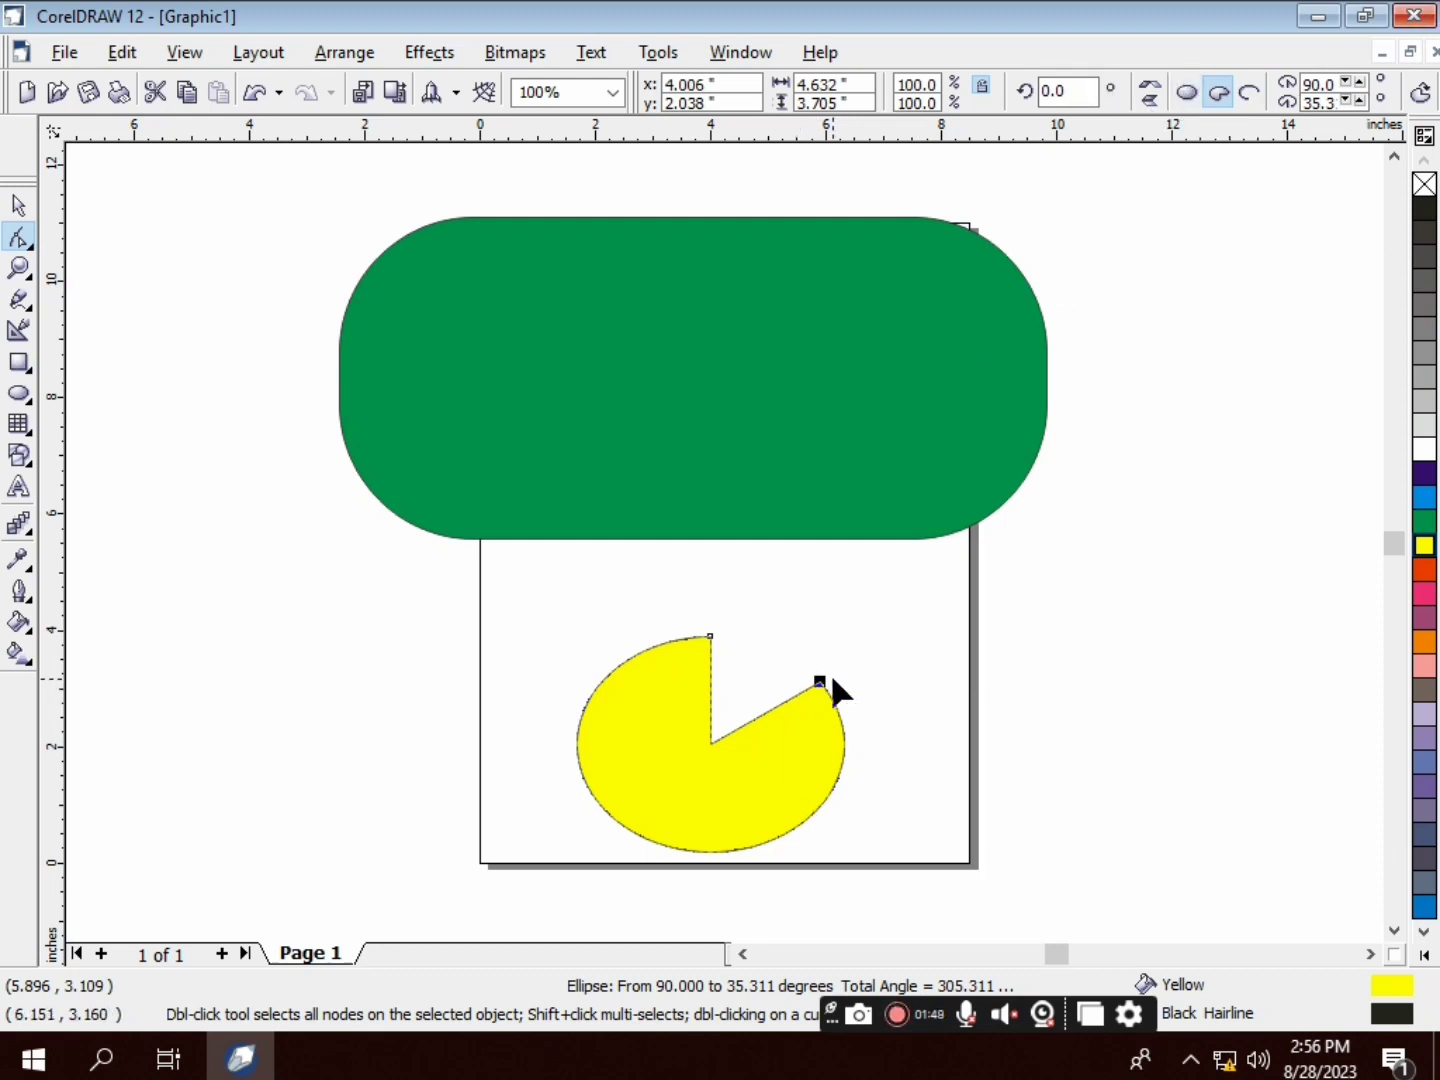
drag(822, 683, 710, 637)
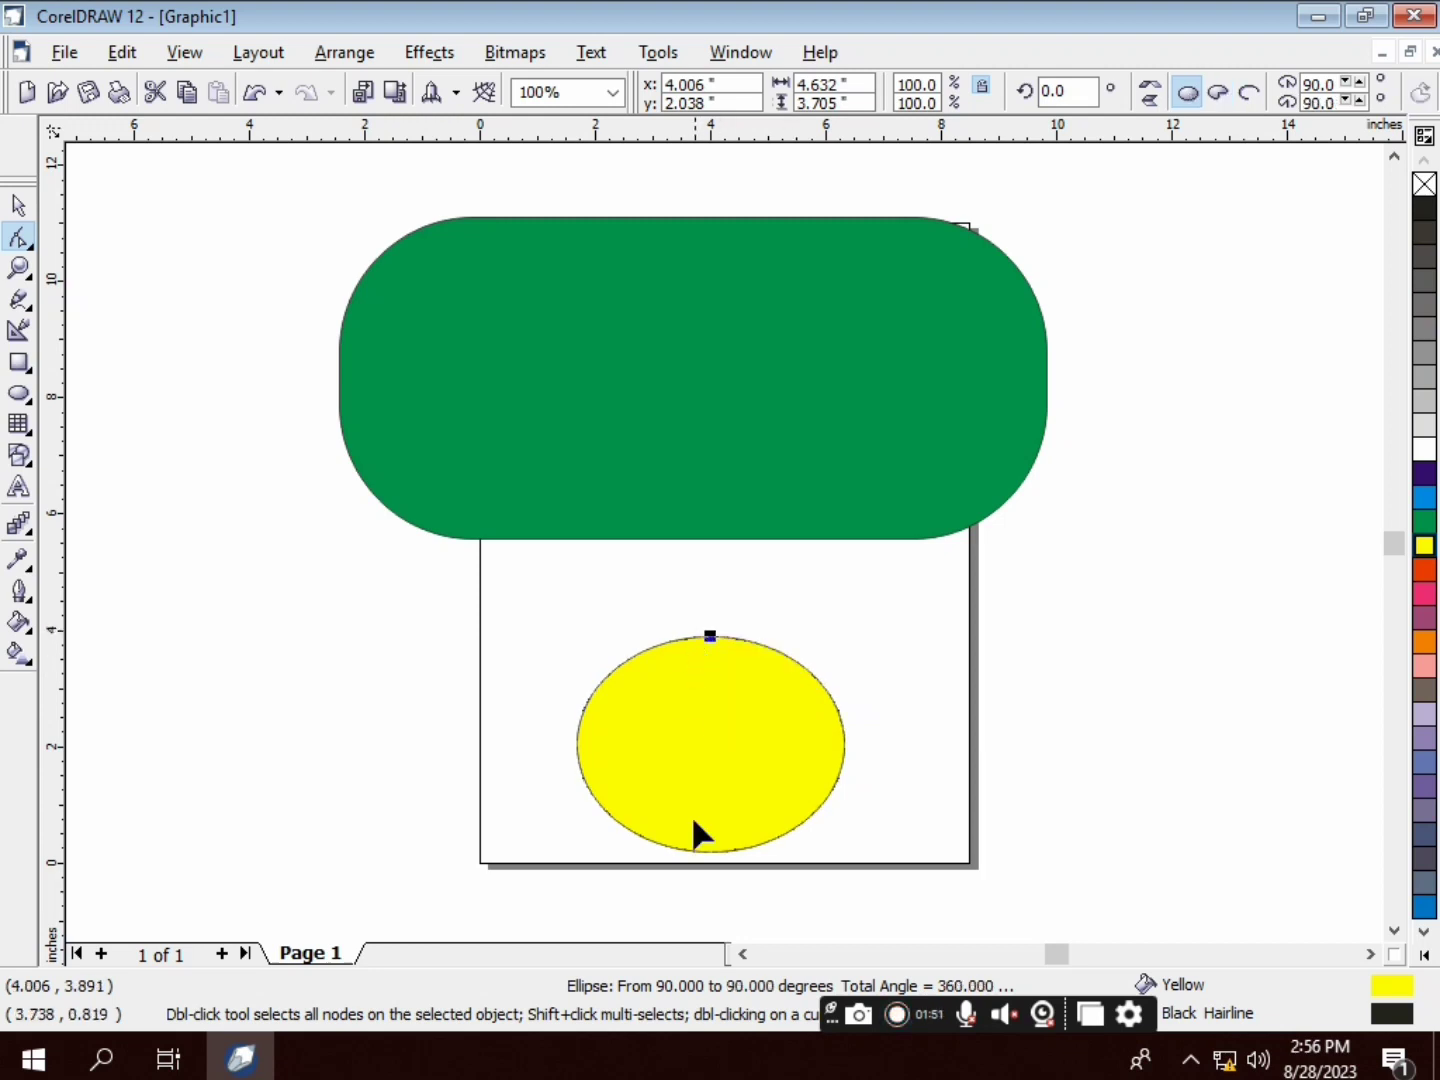
Cut the yellow ellipse vertically into two halves with the Knife tool and move the right half away to the right
click(34, 252)
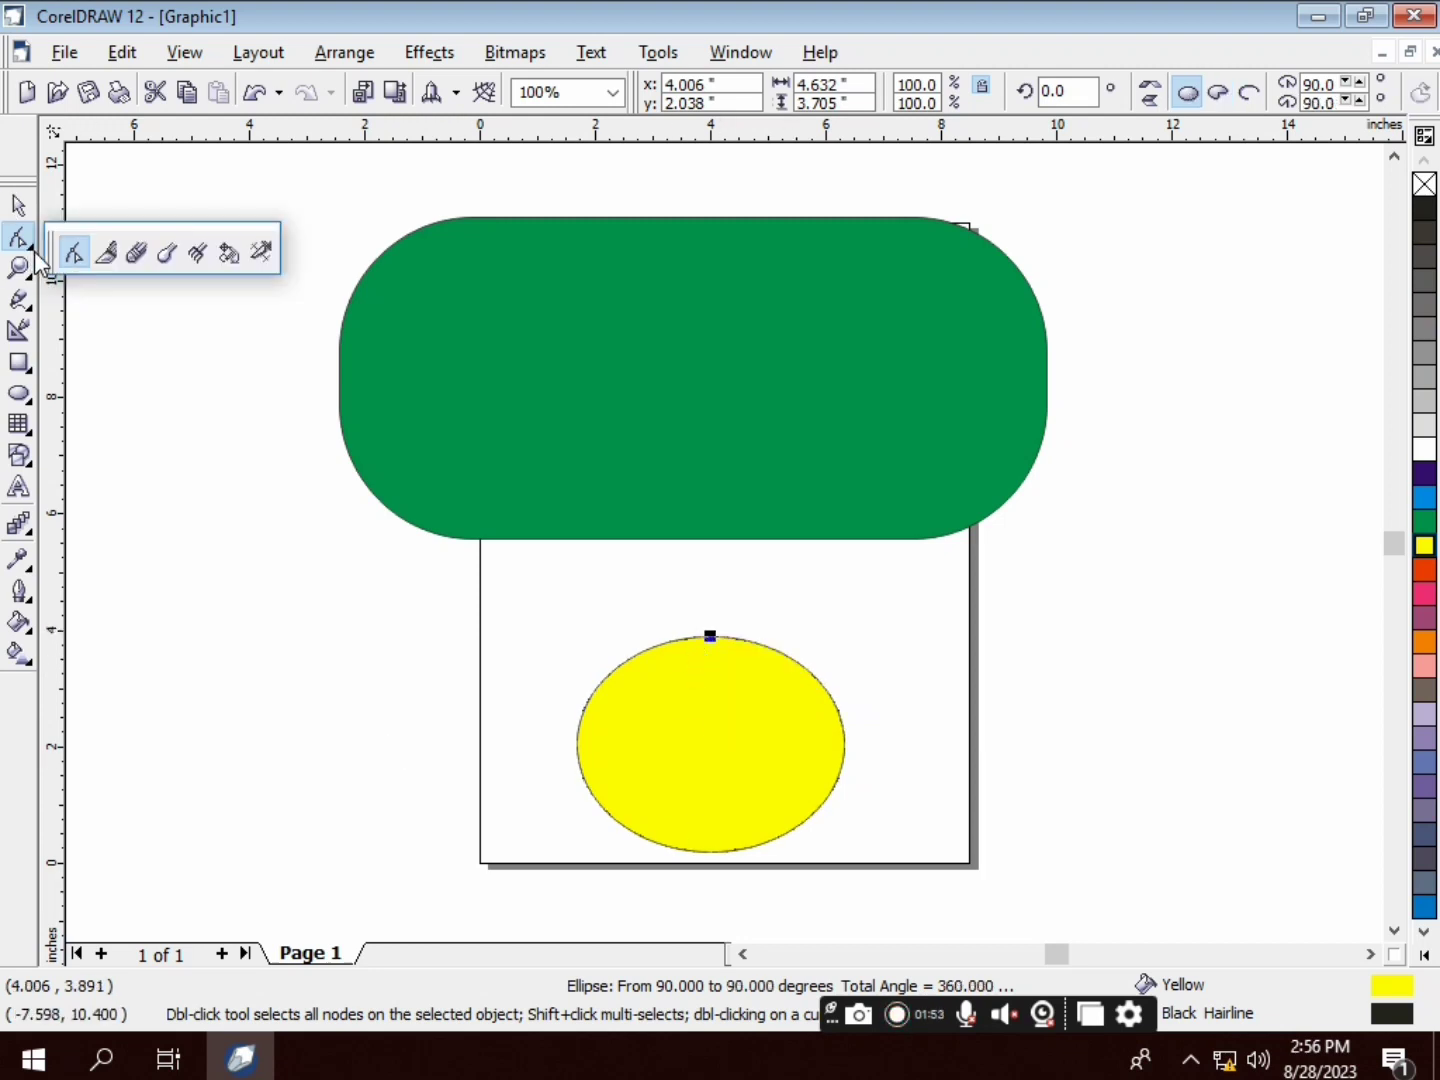
click(106, 256)
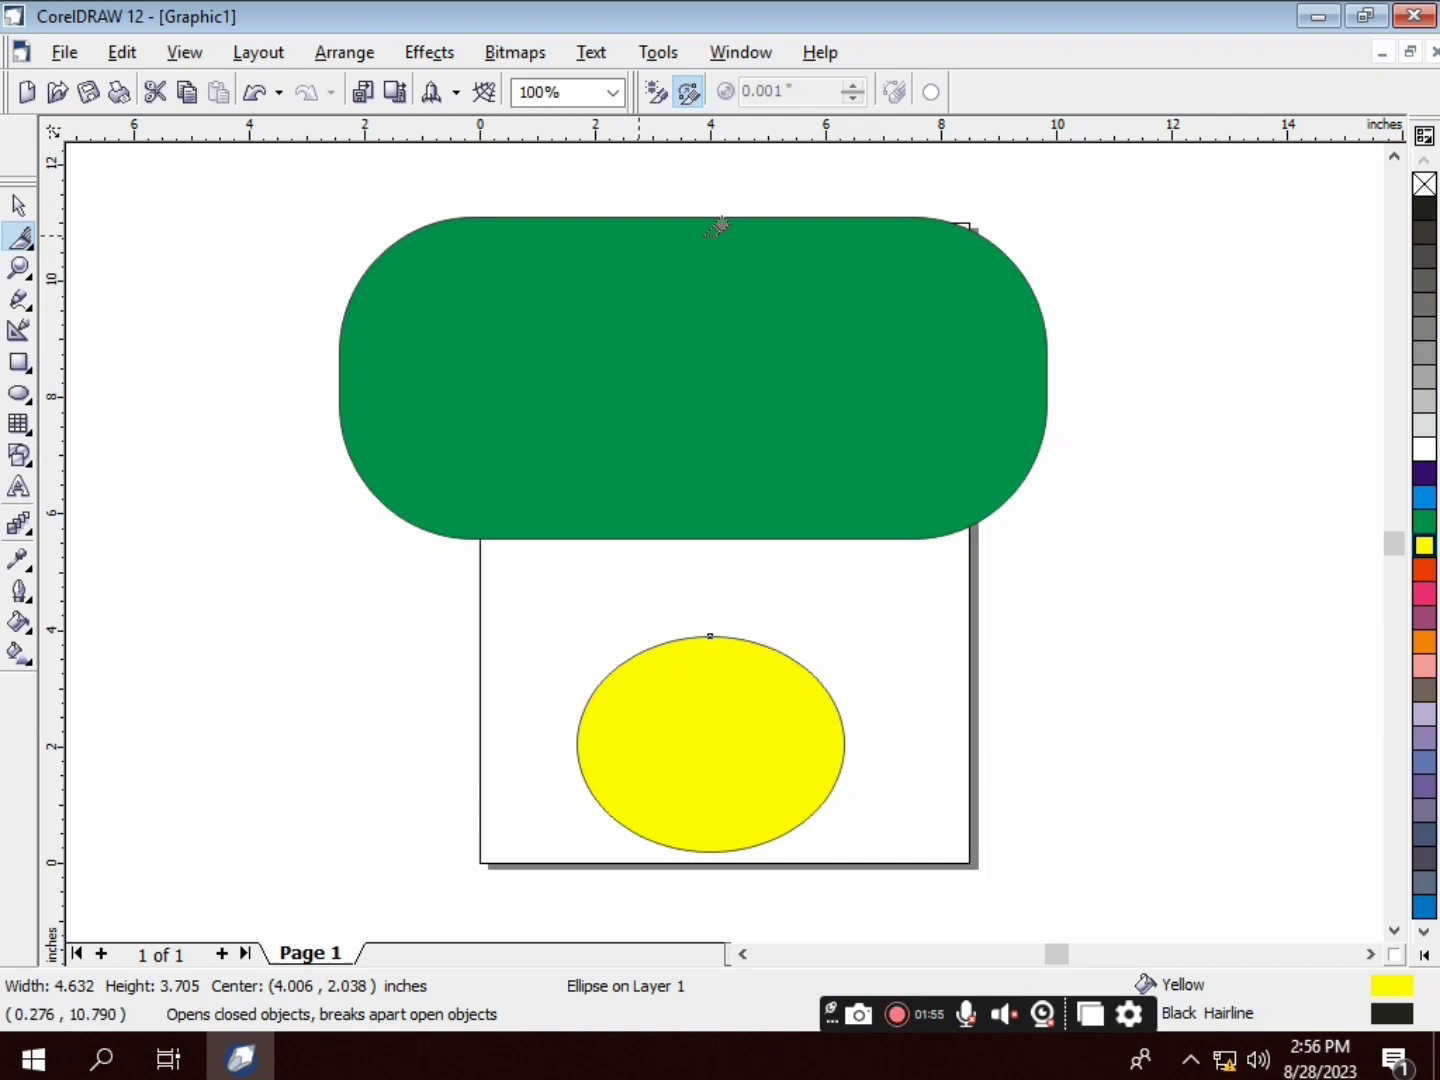
click(711, 635)
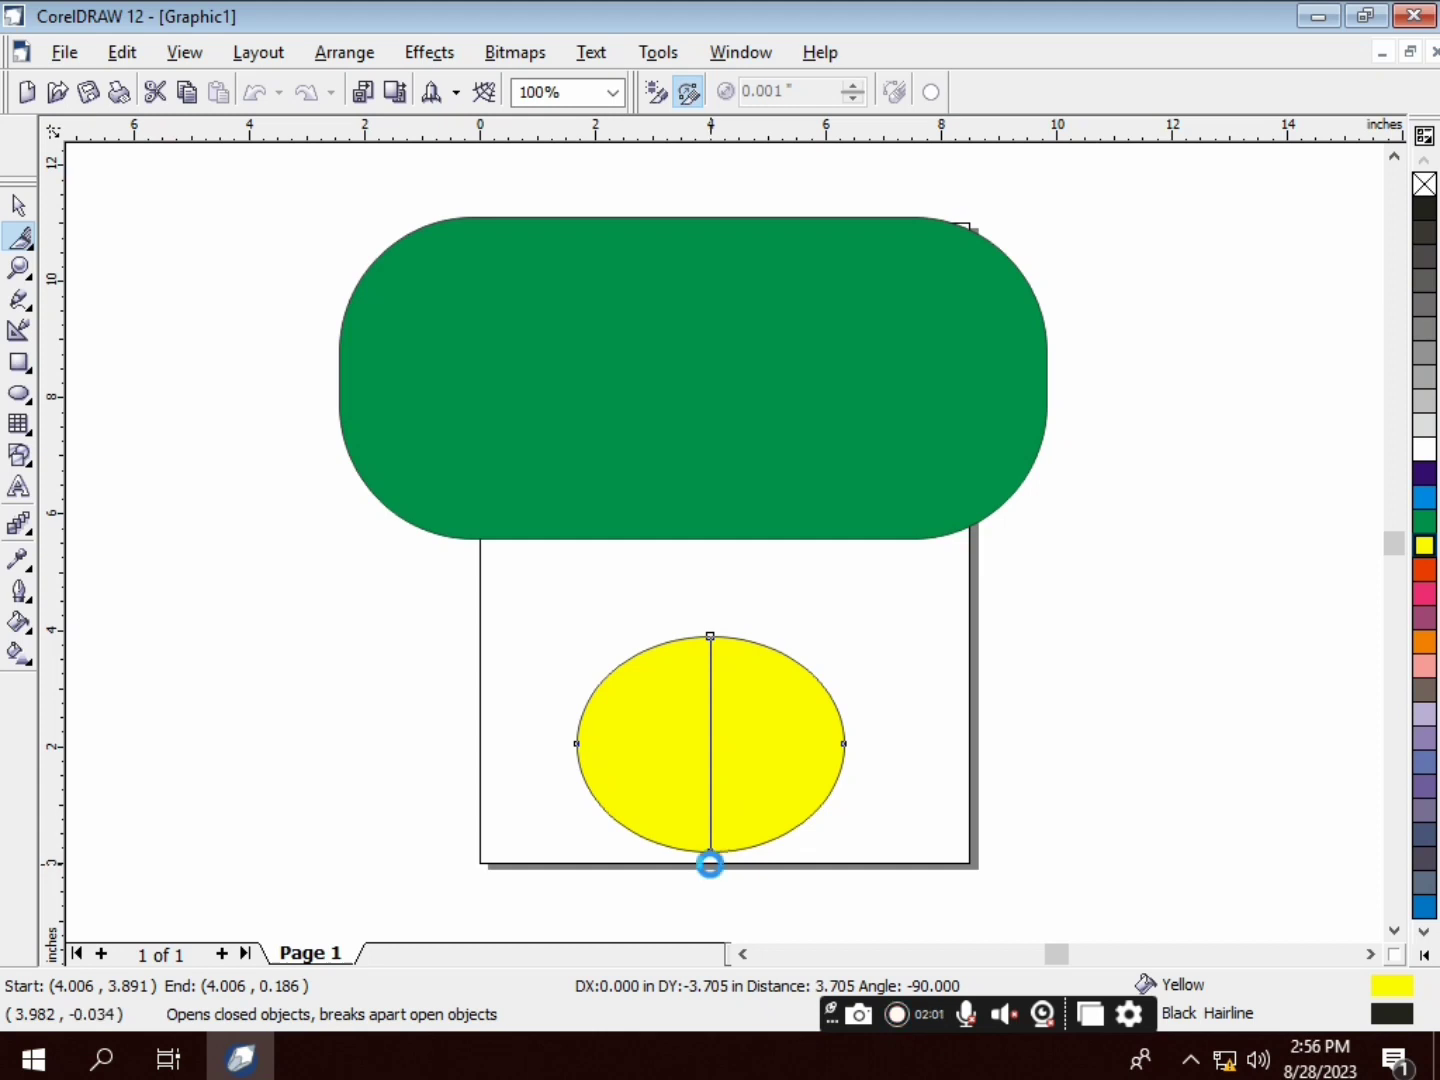
click(710, 853)
click(17, 206)
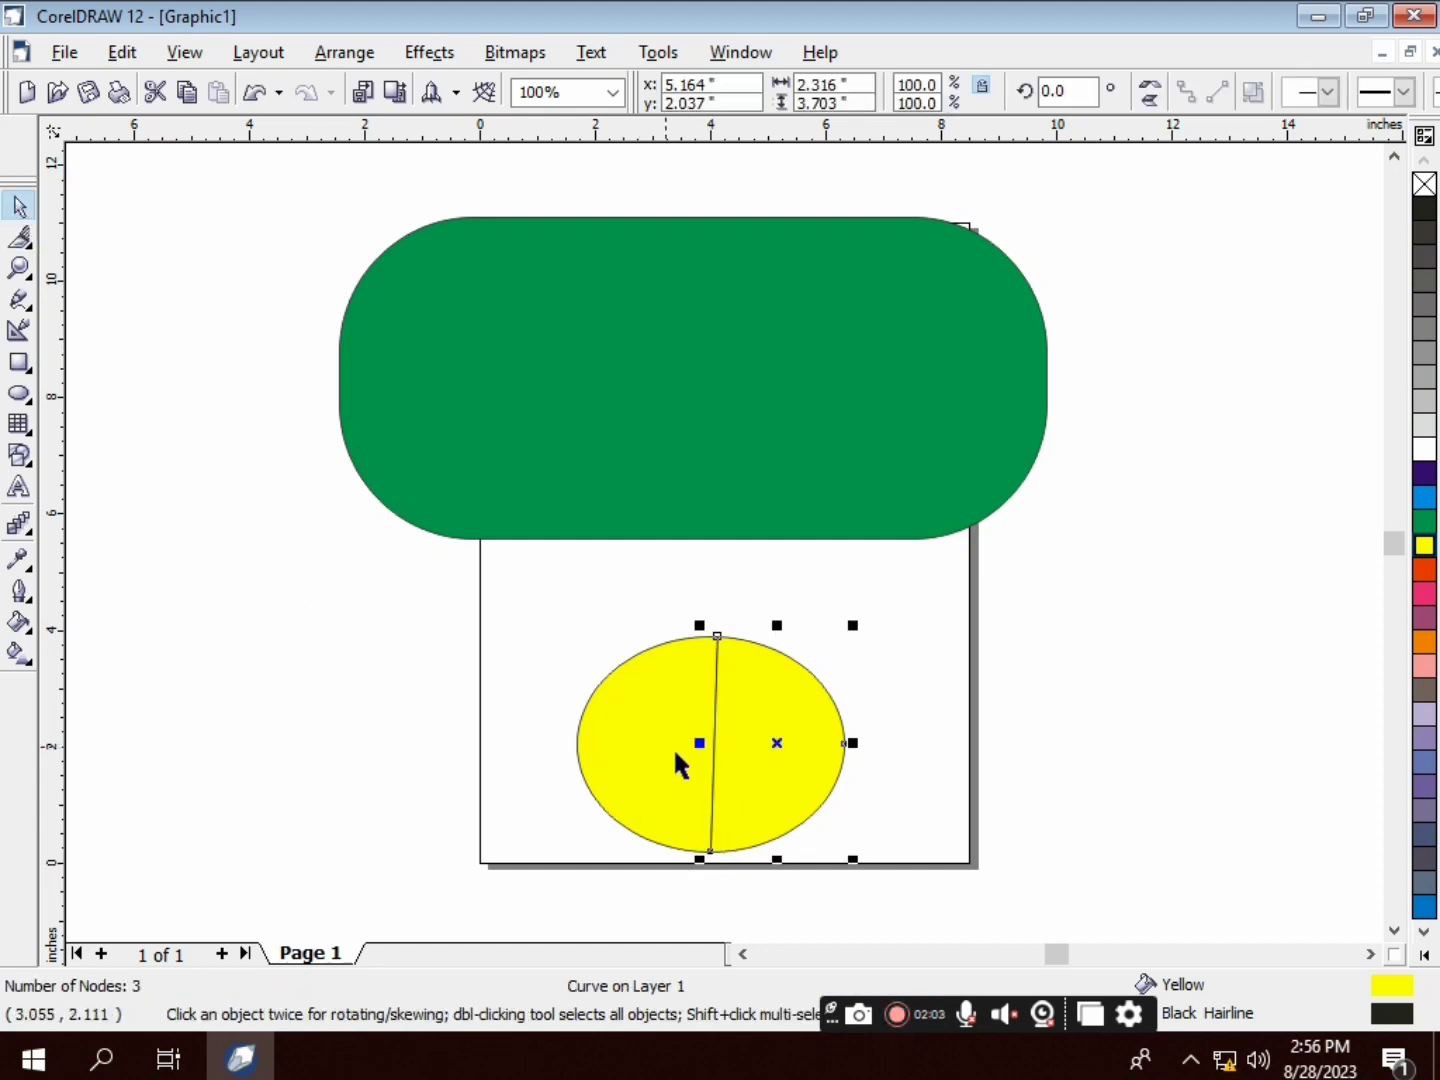
drag(791, 751, 842, 771)
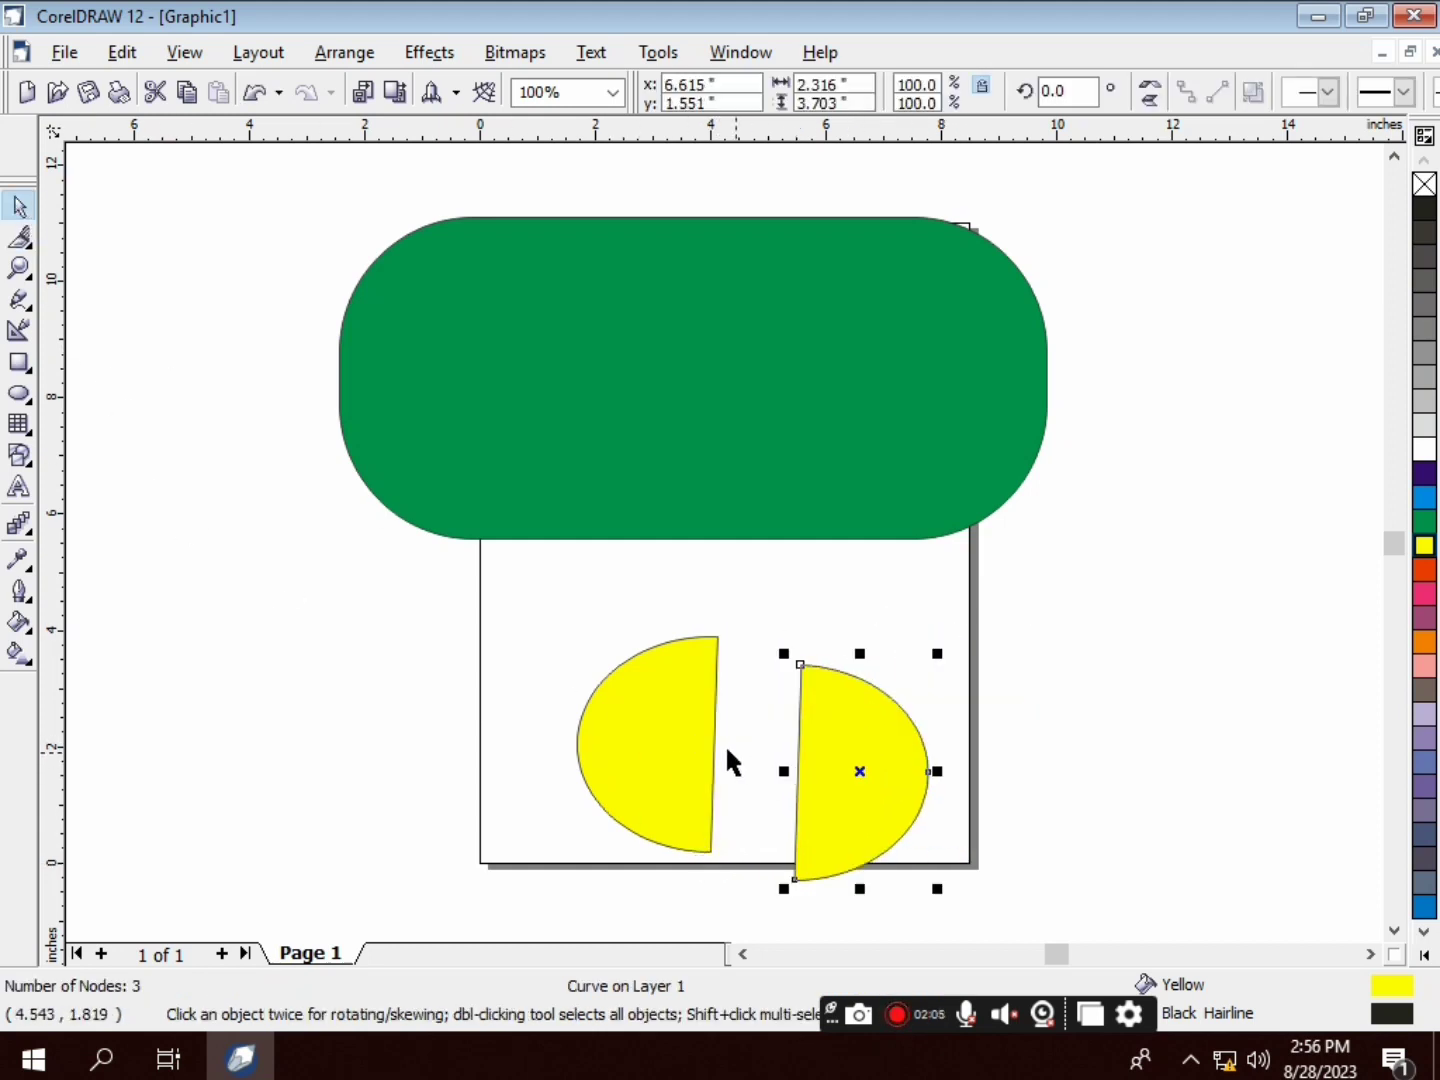
Try to line up the left yellow half with the right one by moving it down, and undo the last two moves
click(678, 759)
drag(678, 760, 678, 787)
drag(879, 779, 840, 812)
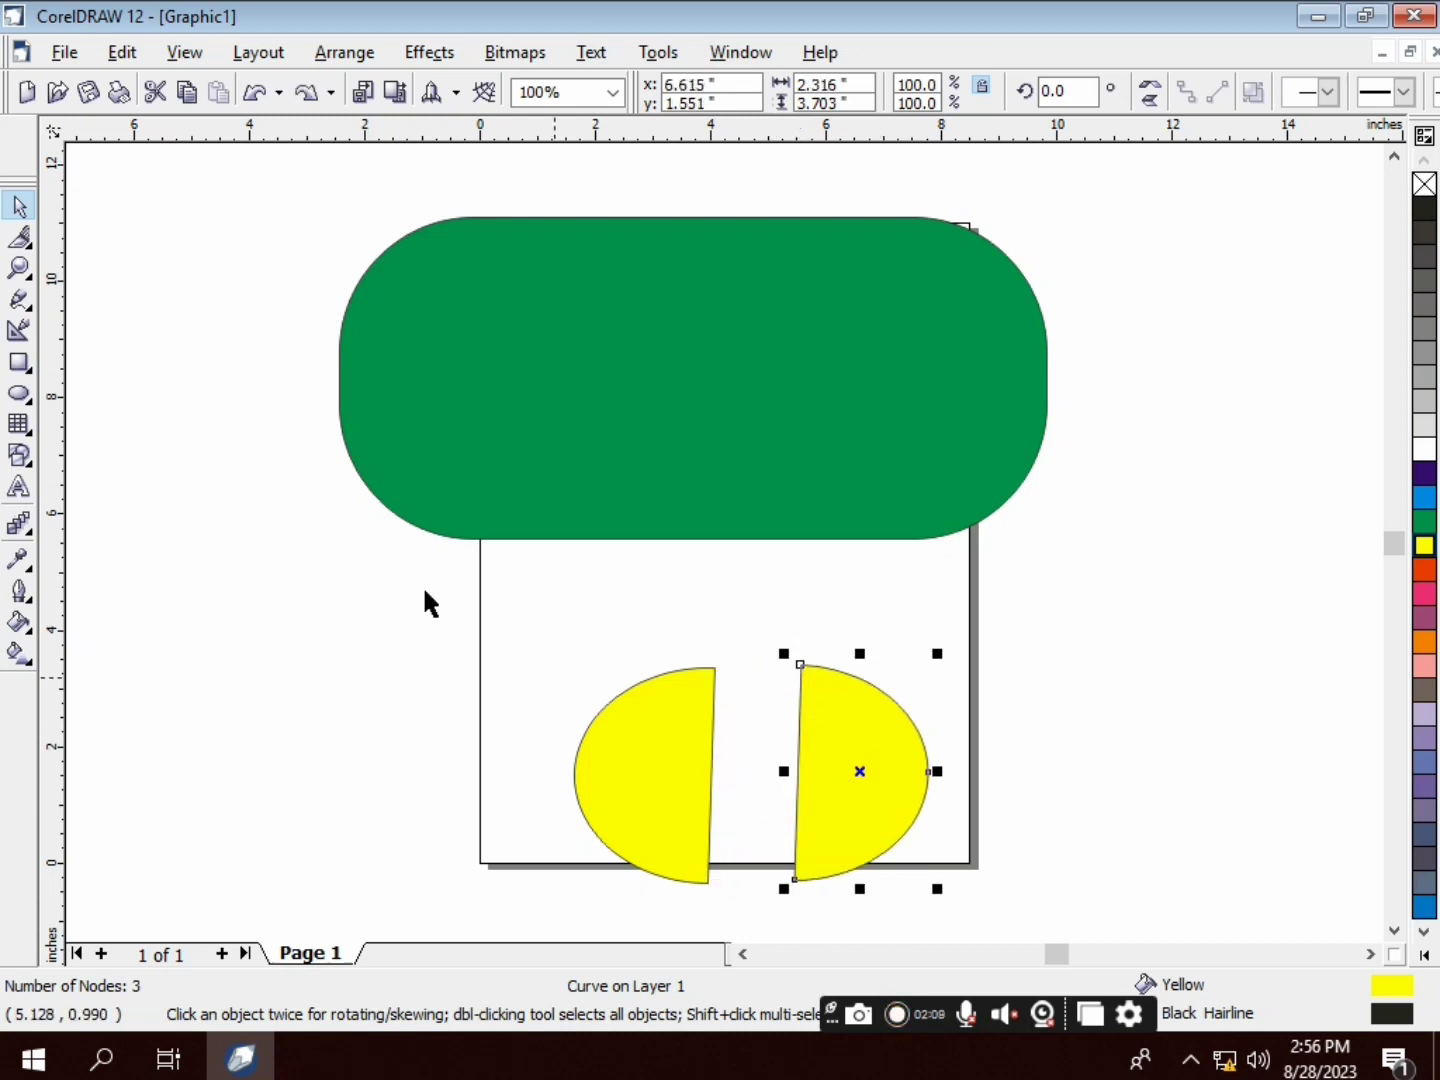
key(ctrl+z)
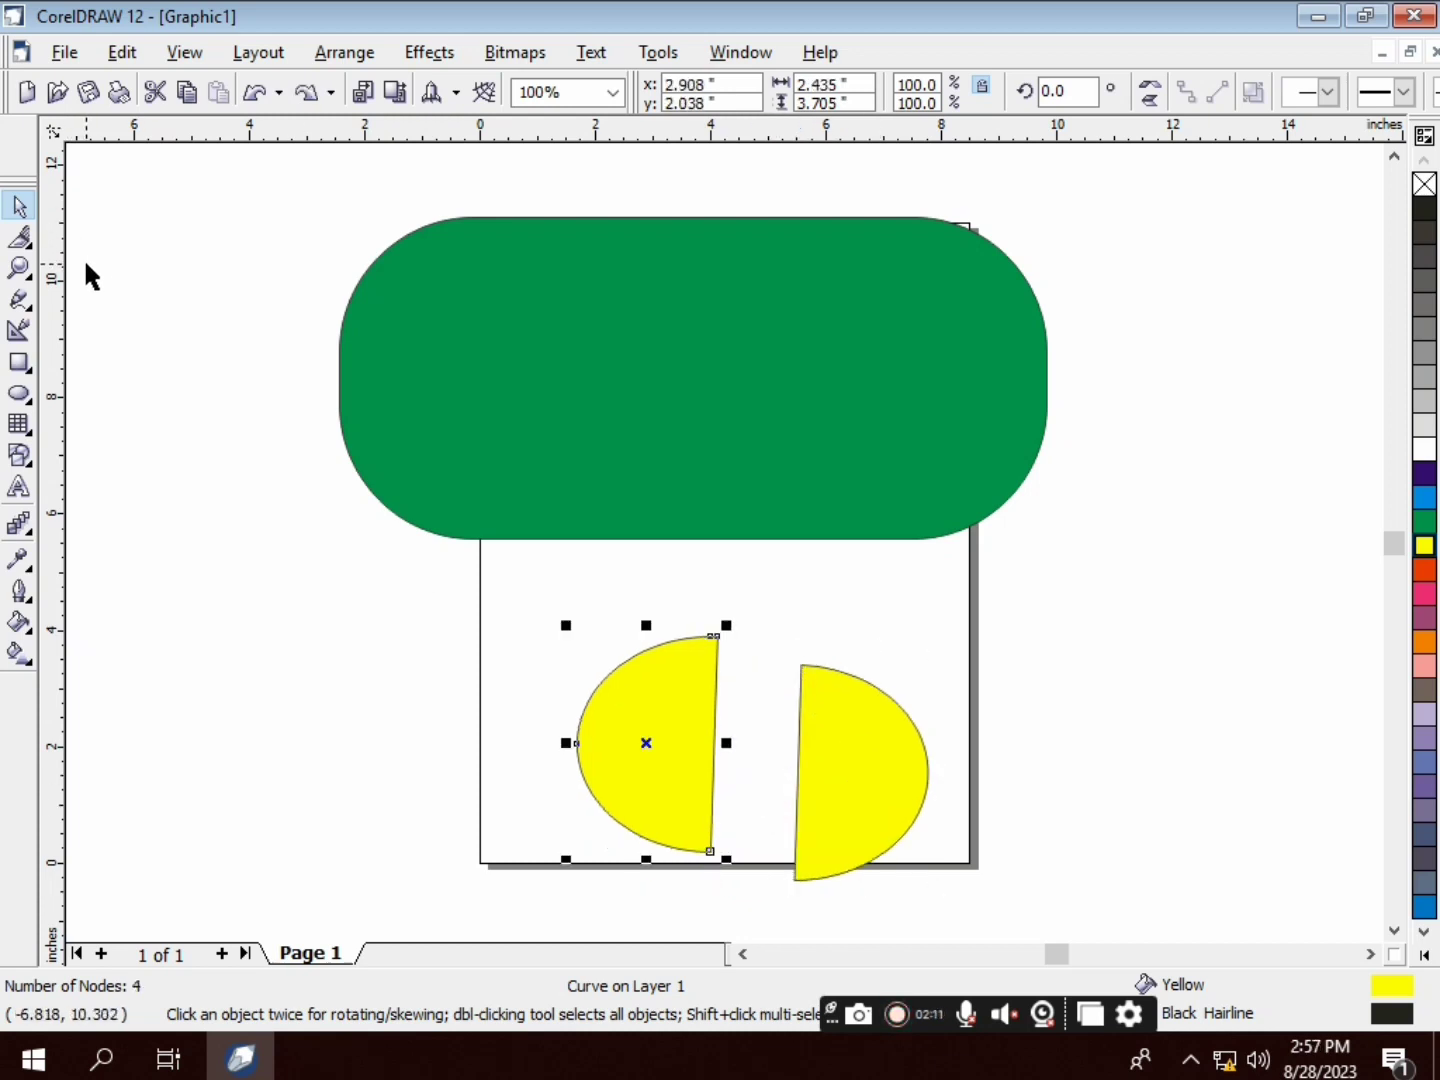
key(ctrl+z)
click(121, 302)
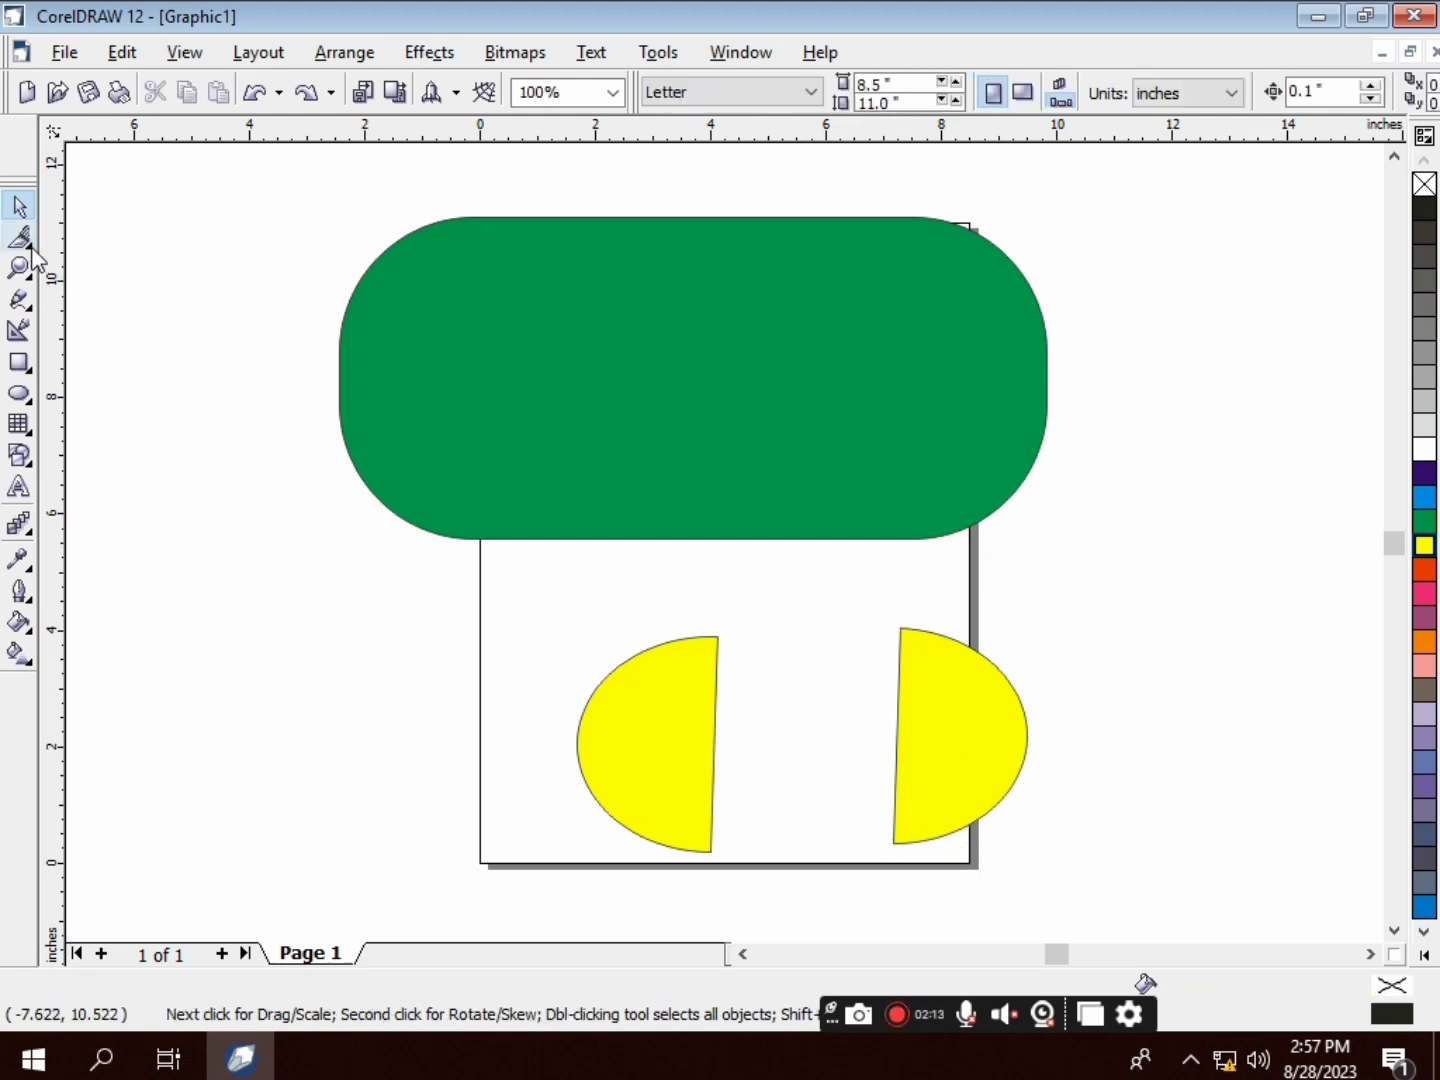
Erase two crossing diagonal strips through the green rounded shape with the Eraser tool, forming an X
click(31, 249)
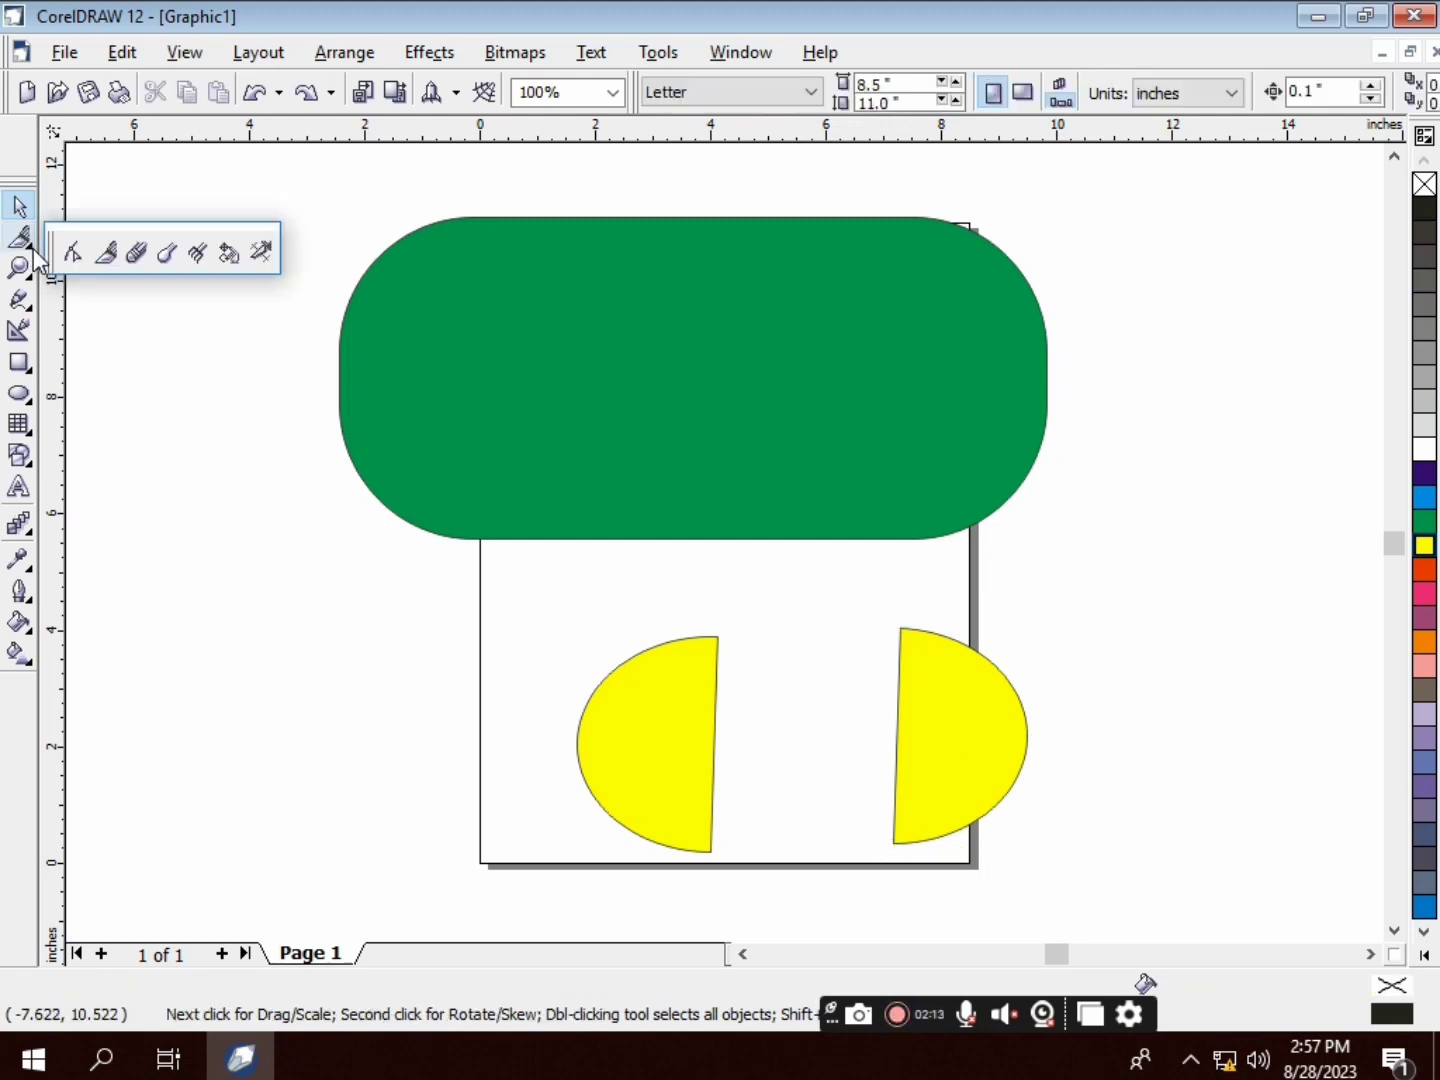
click(138, 255)
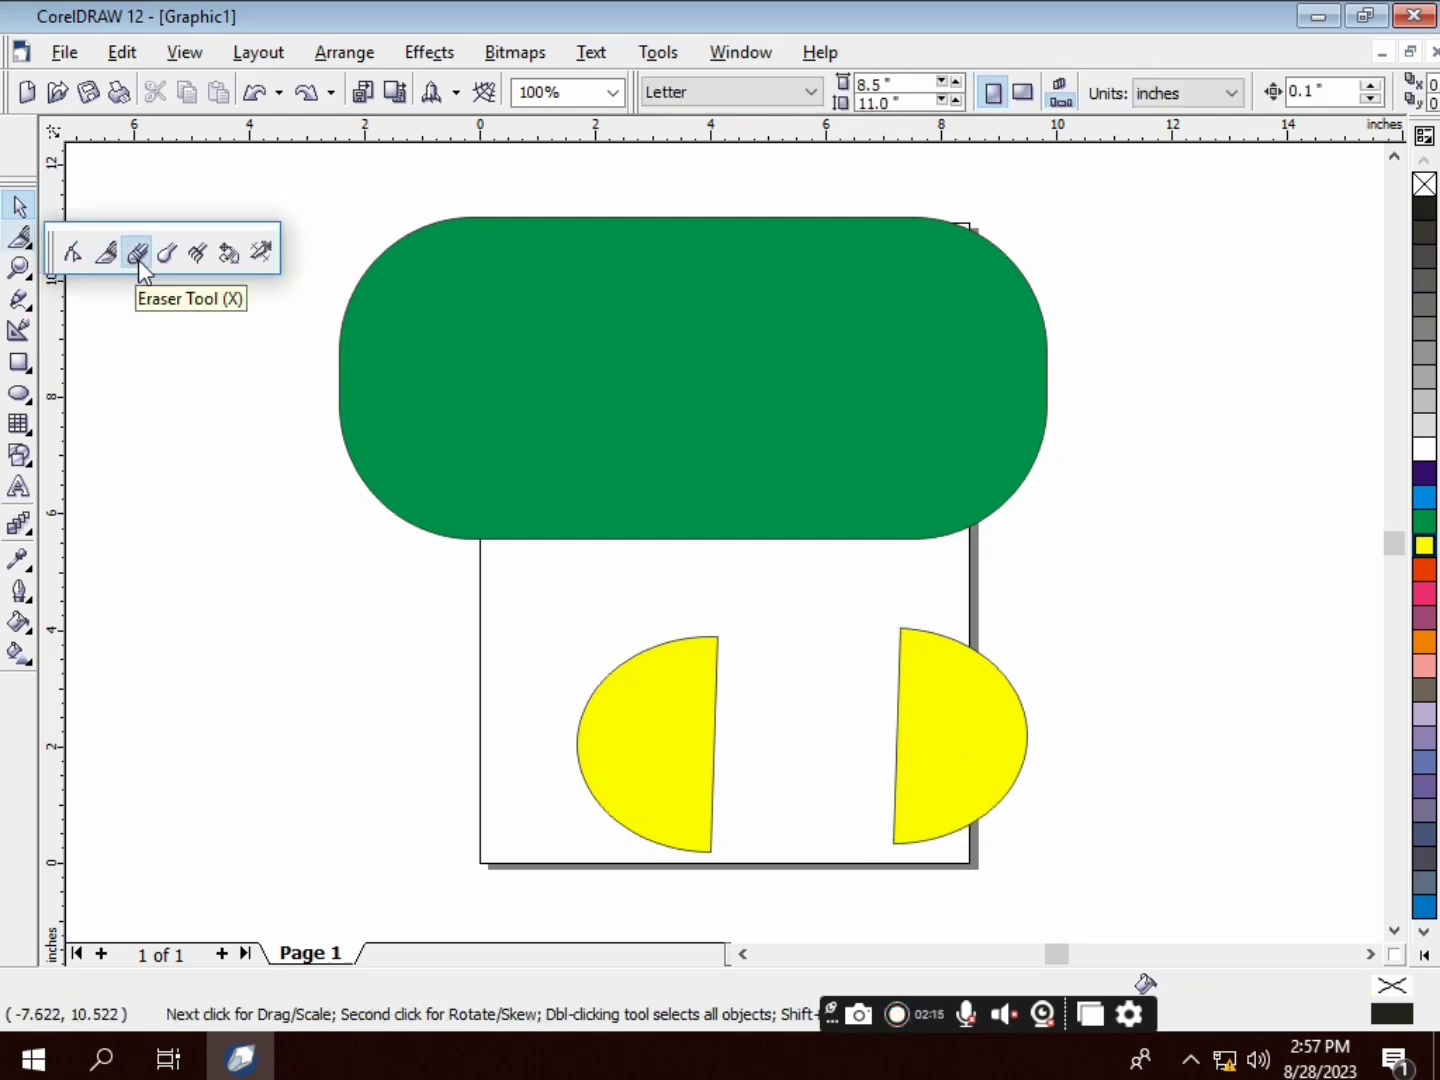
click(445, 227)
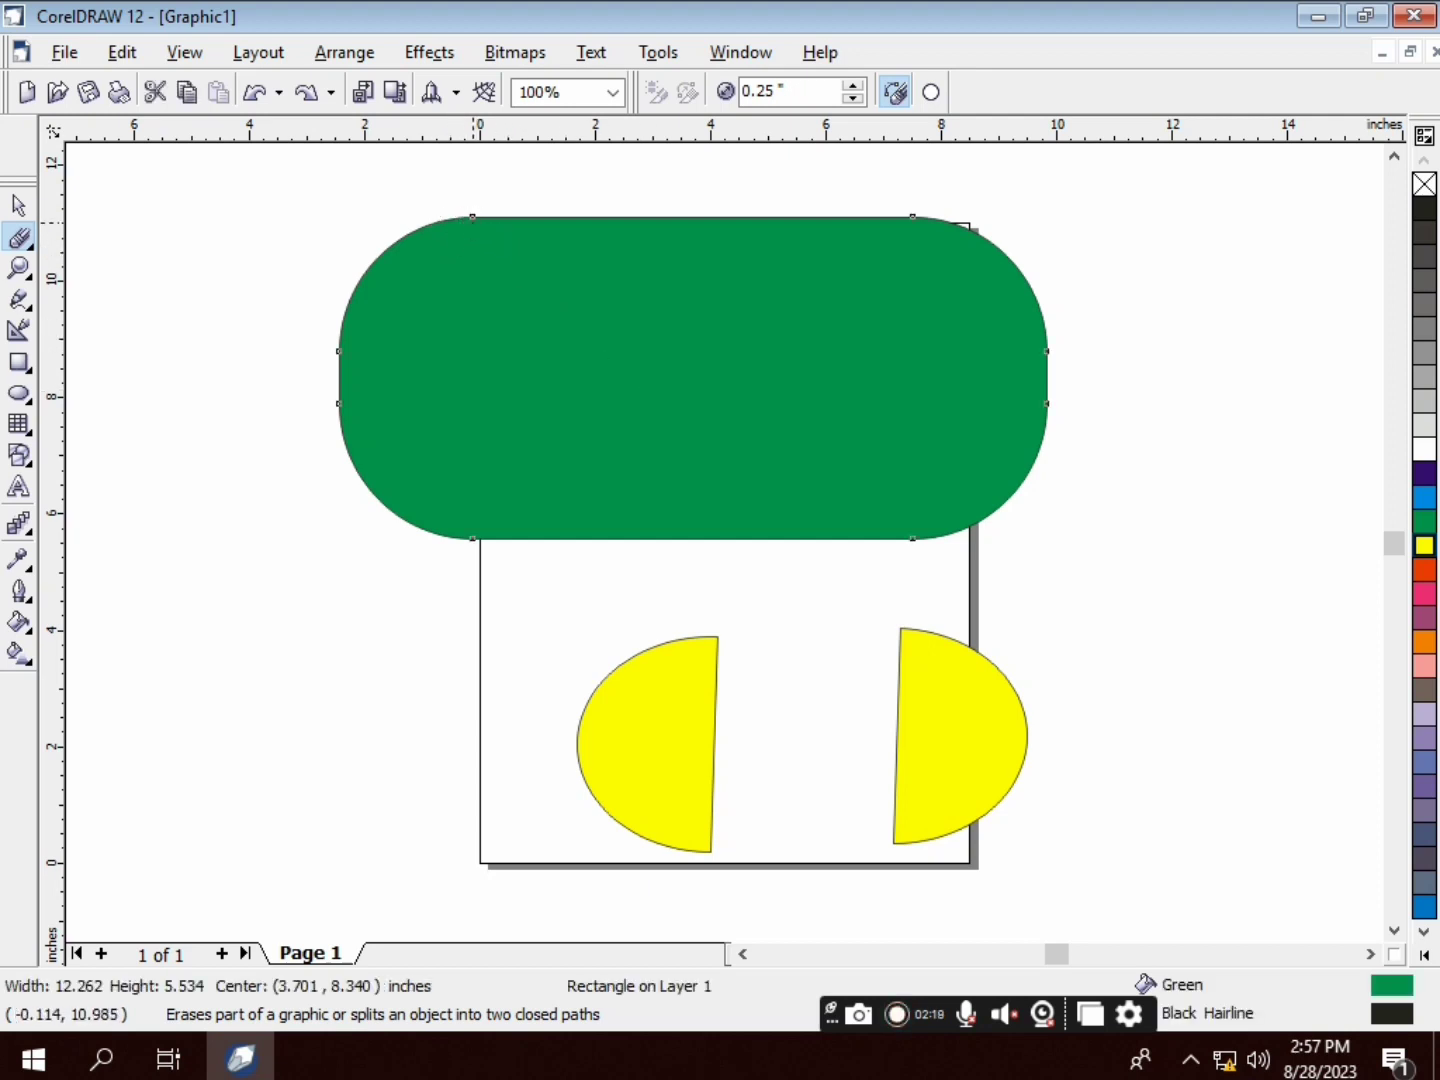
click(473, 219)
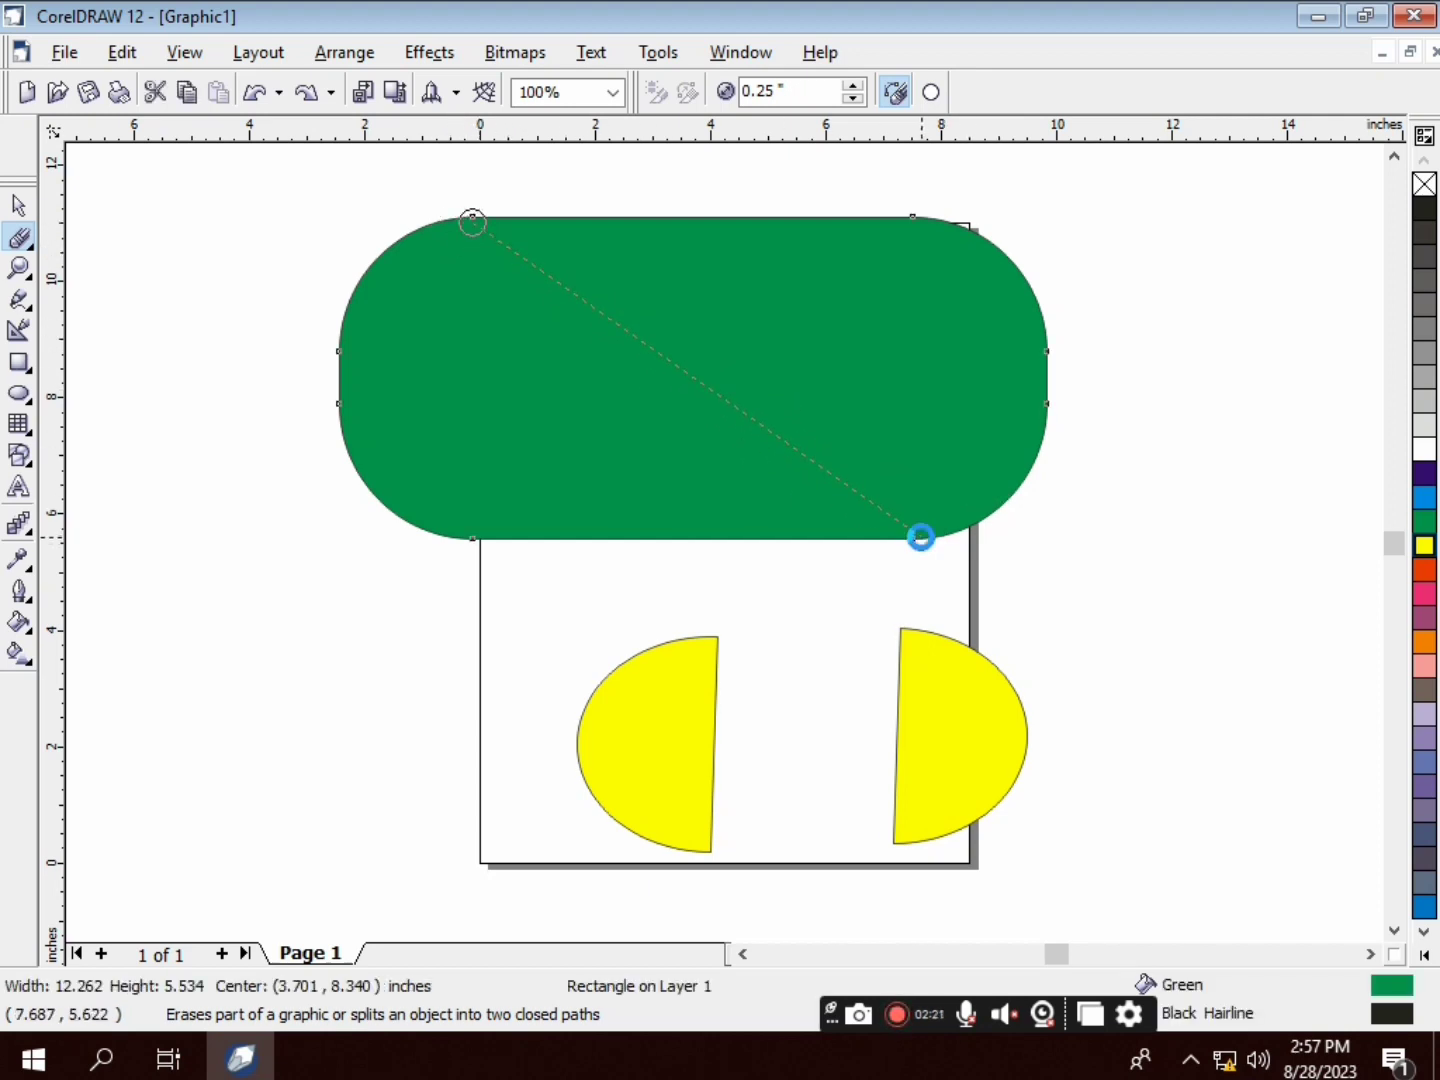
click(922, 537)
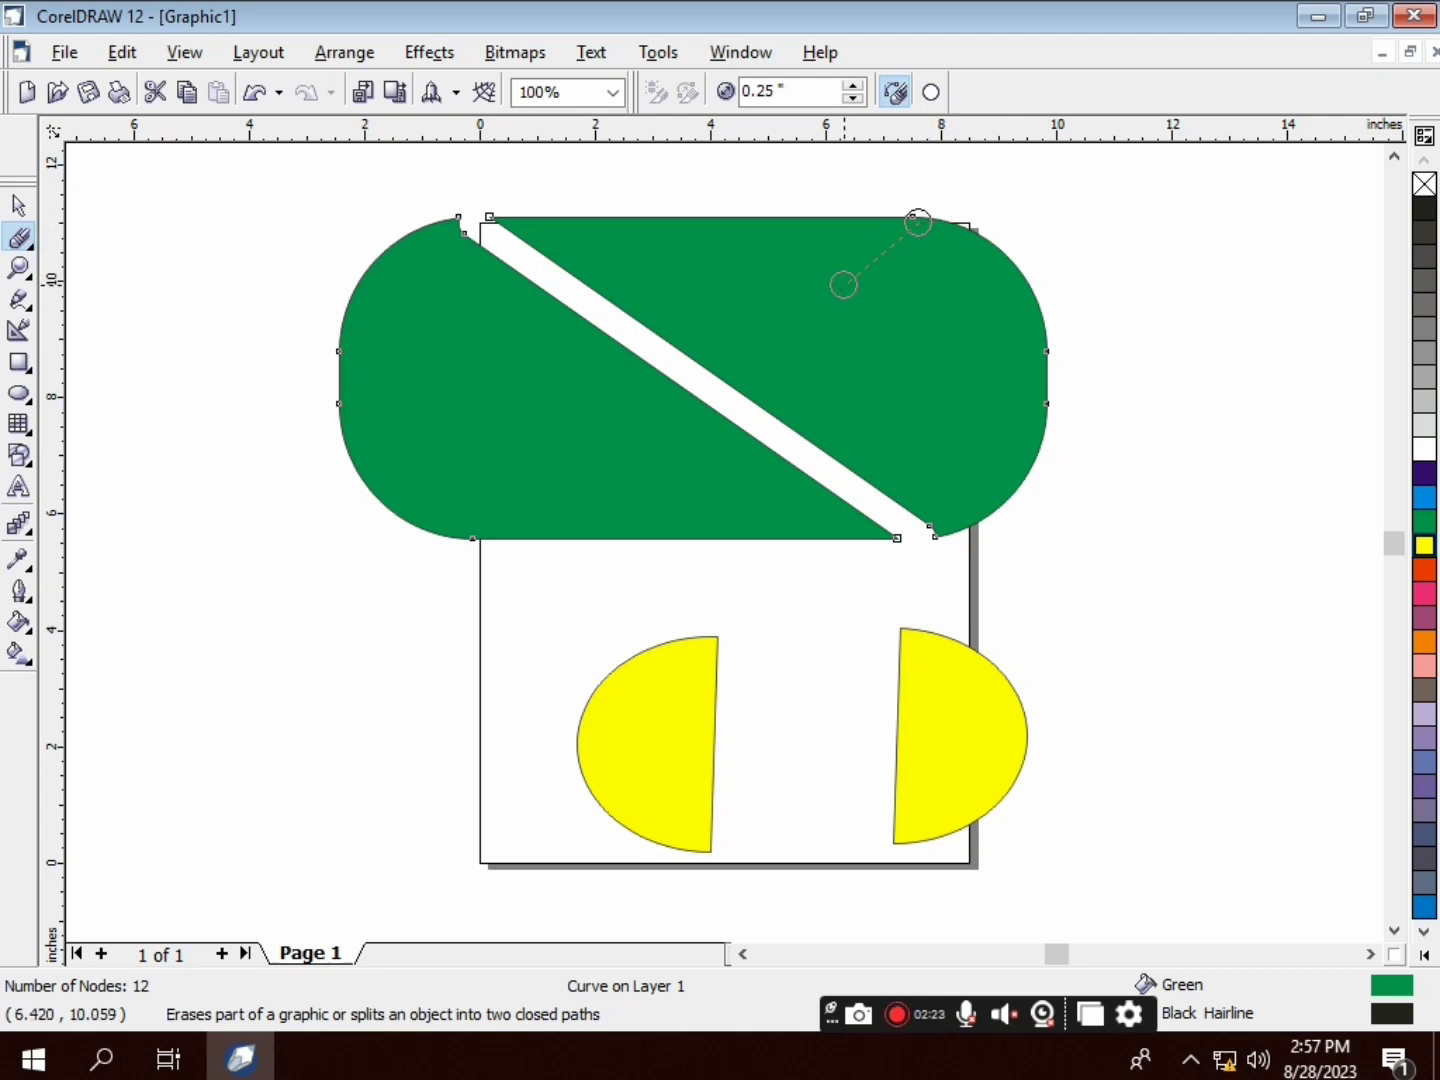
click(469, 538)
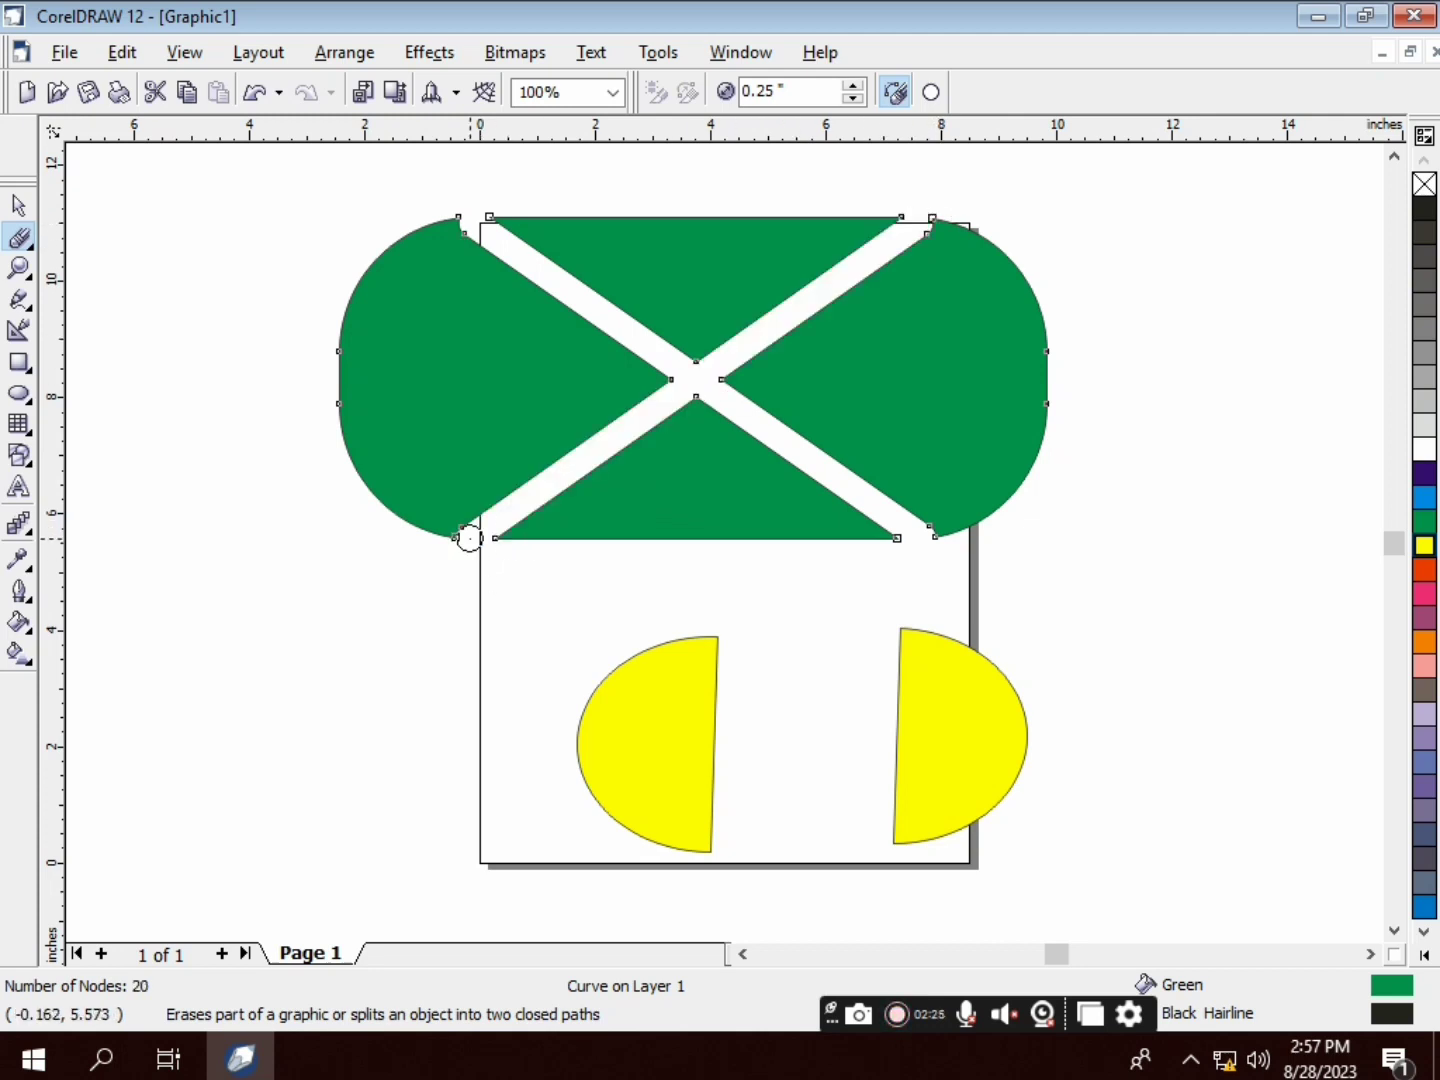
Smudge the green shape's upper edge with one stroke inward near its upper-left corner and two strokes outward above its middle
click(18, 206)
click(20, 238)
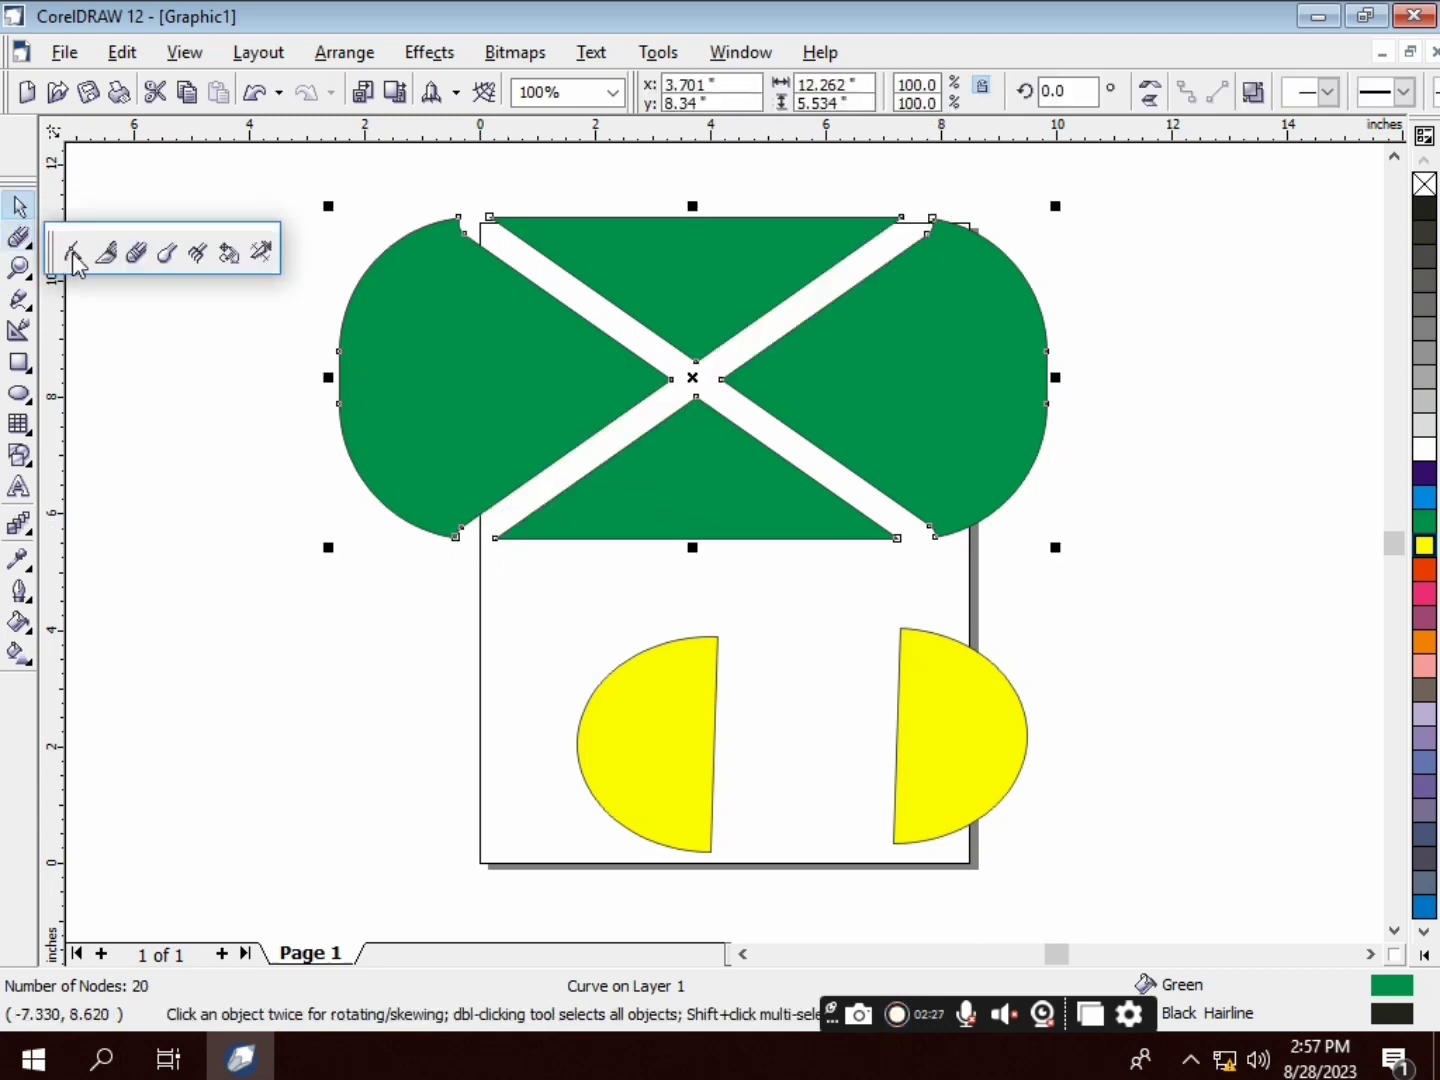
click(172, 254)
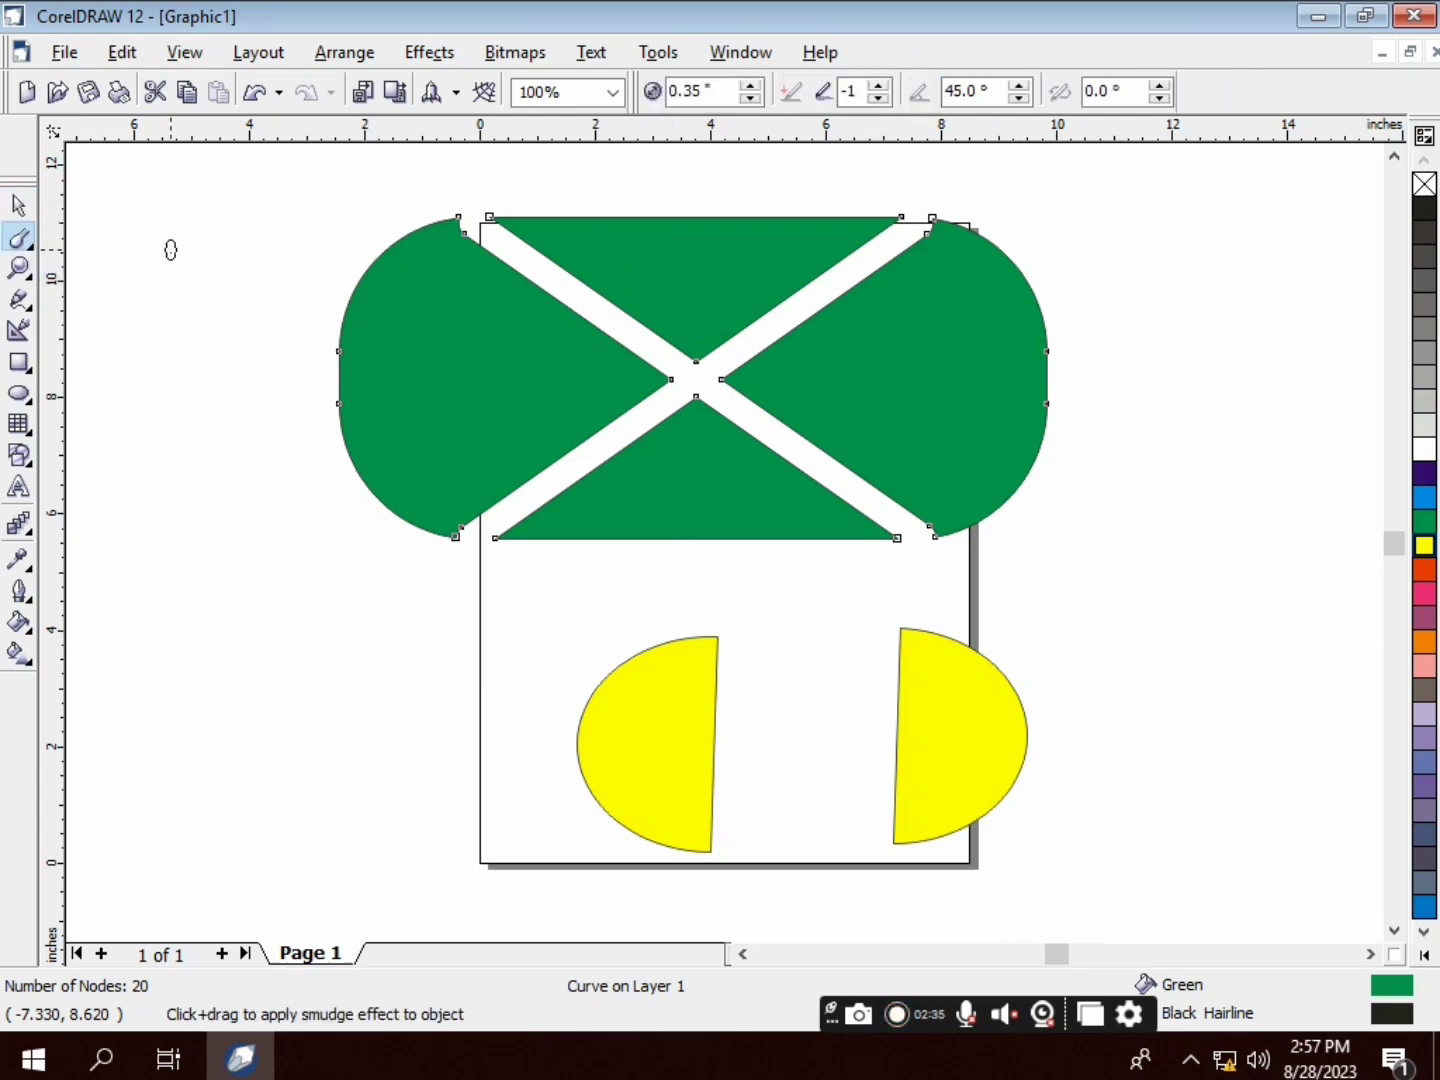
scroll(482, 385, up, 3)
scroll(484, 386, down, 3)
scroll(483, 386, up, 1)
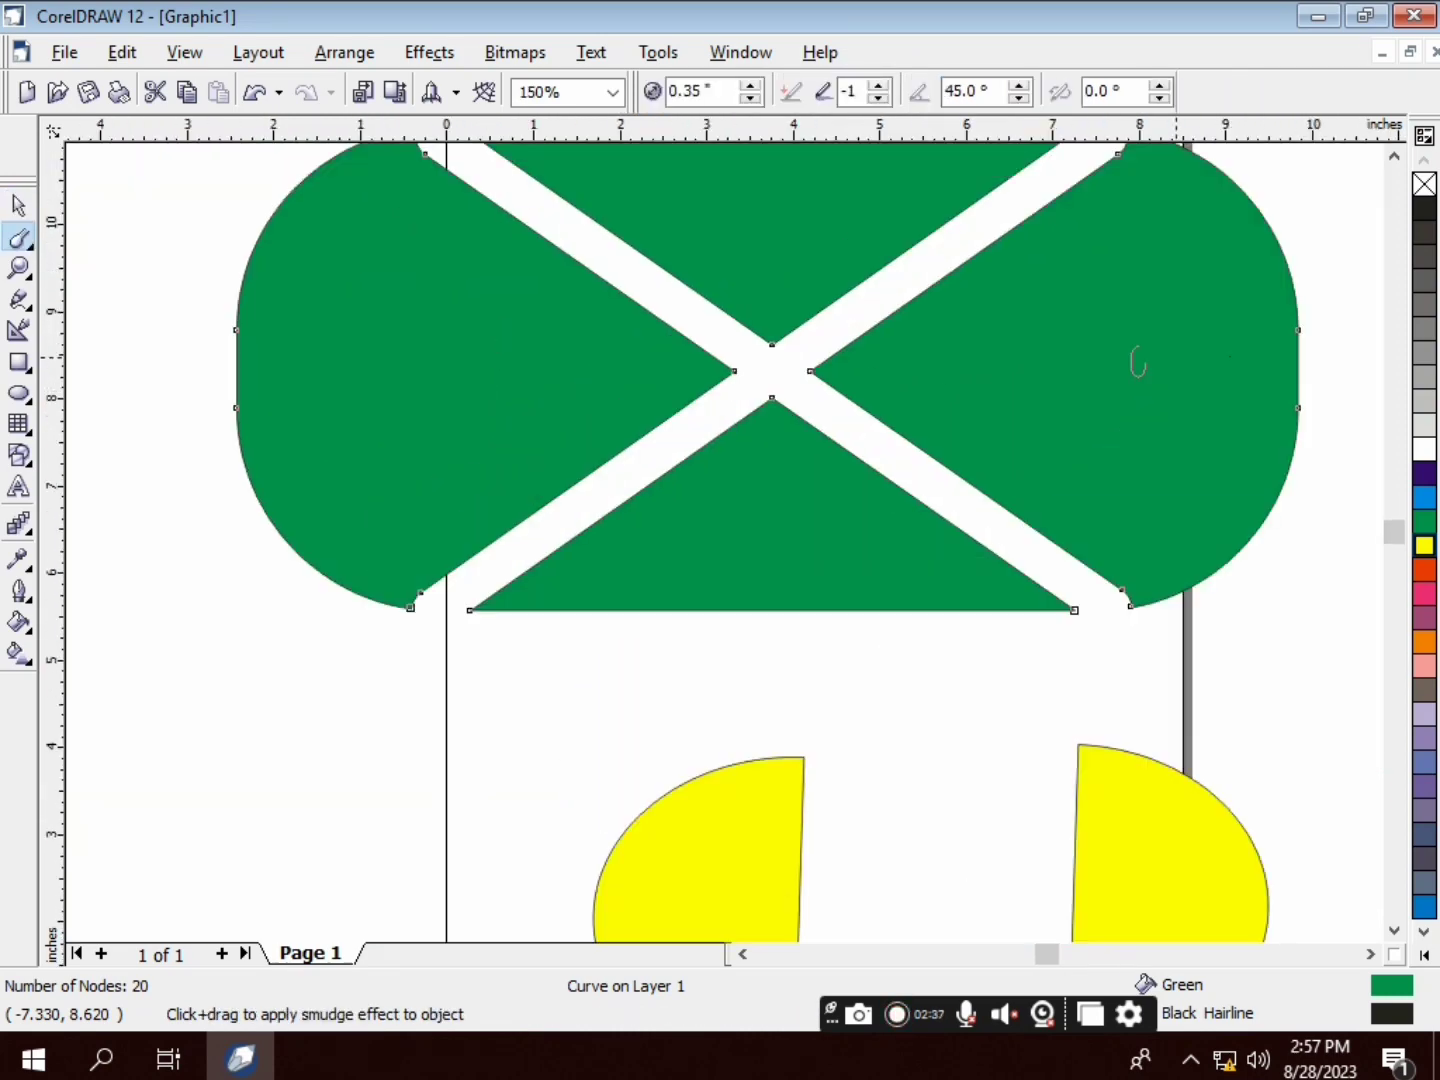
click(1395, 156)
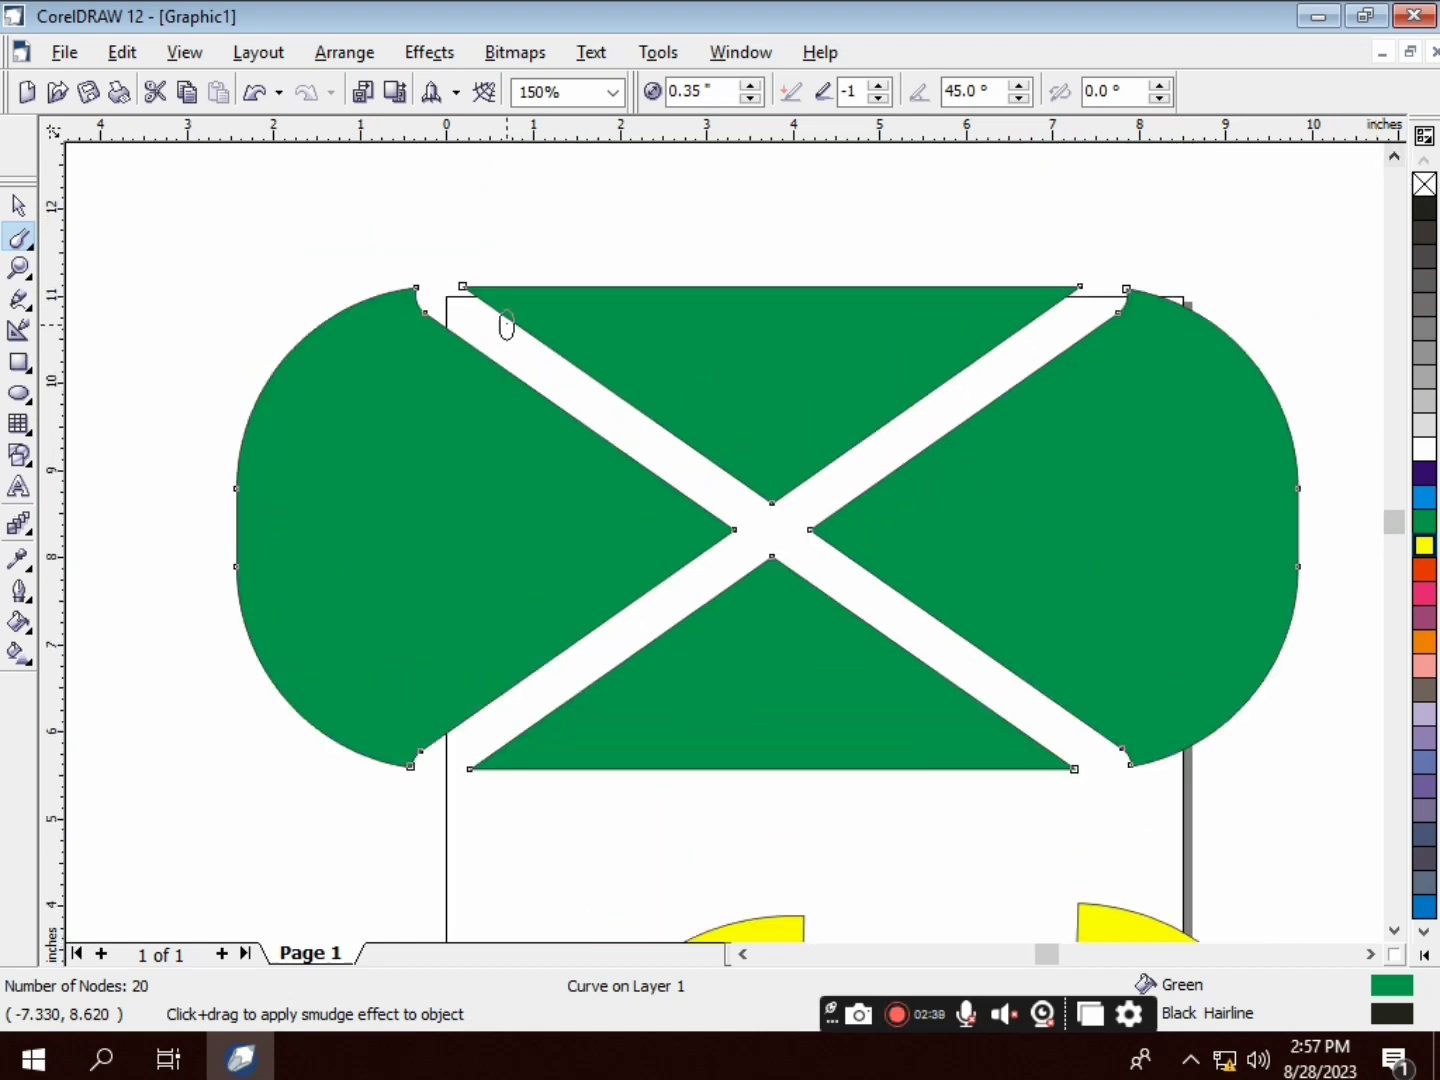
mouse_move(476, 276)
mouse_down()
mouse_move(550, 272)
mouse_move(546, 304)
mouse_move(682, 401)
mouse_up()
mouse_move(757, 290)
mouse_down()
mouse_move(835, 194)
mouse_move(833, 221)
mouse_up()
drag(847, 292, 918, 165)
drag(918, 165, 872, 235)
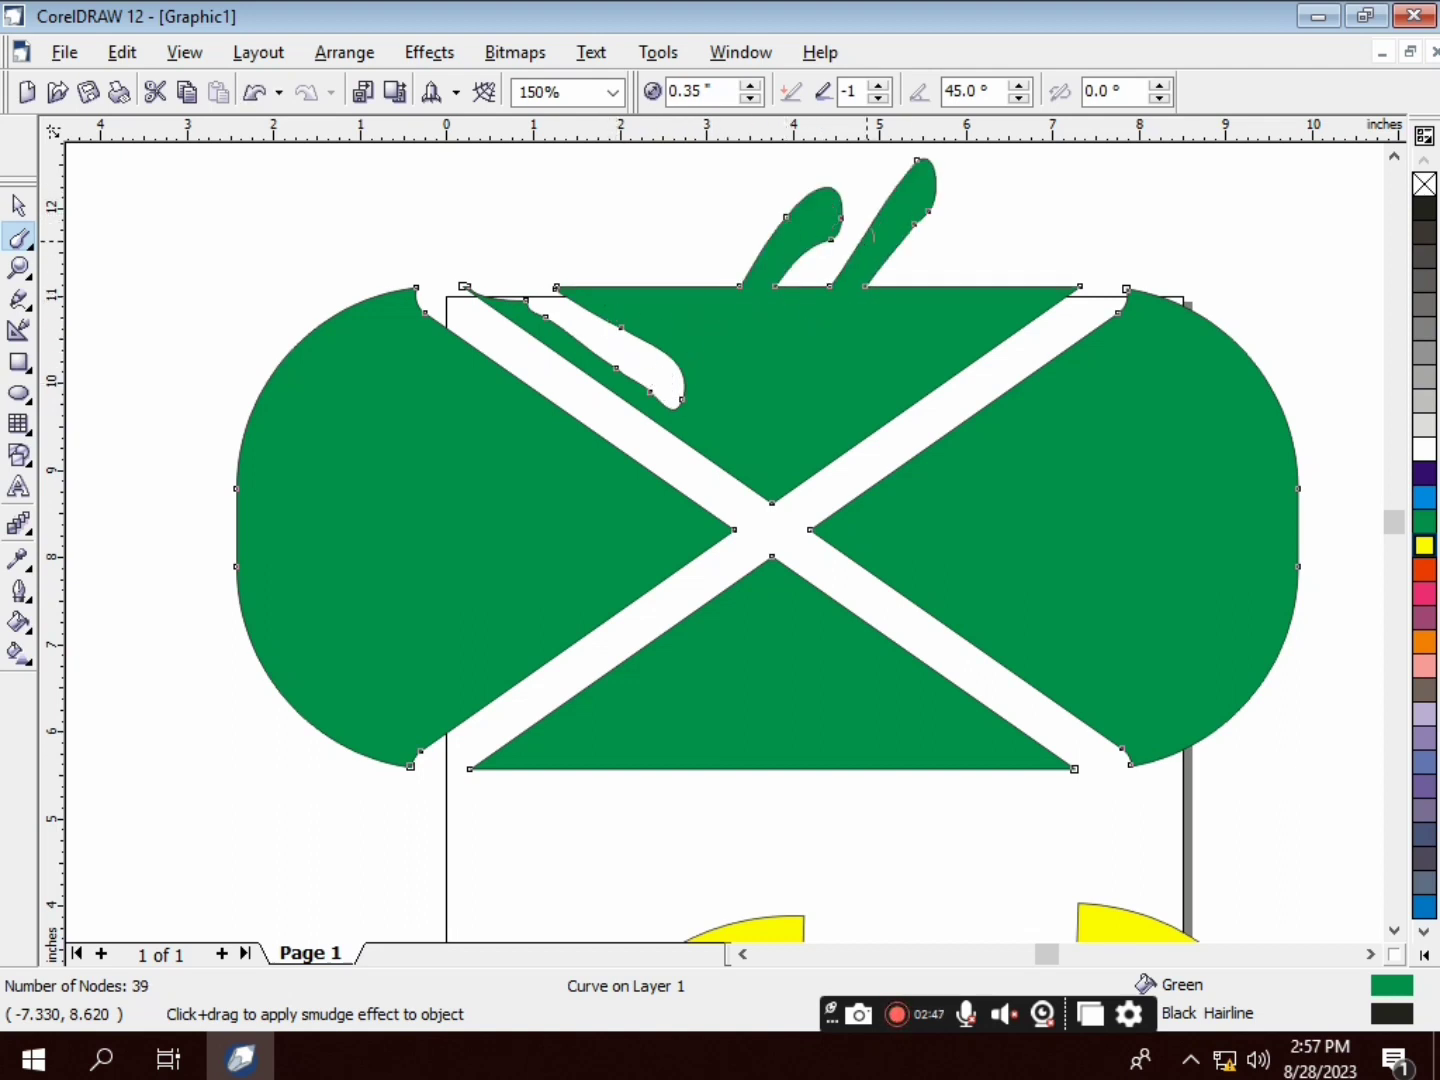
Roughen the green shape's left outer edge with the Roughen Brush, from the upper curve down along the straight side
click(33, 252)
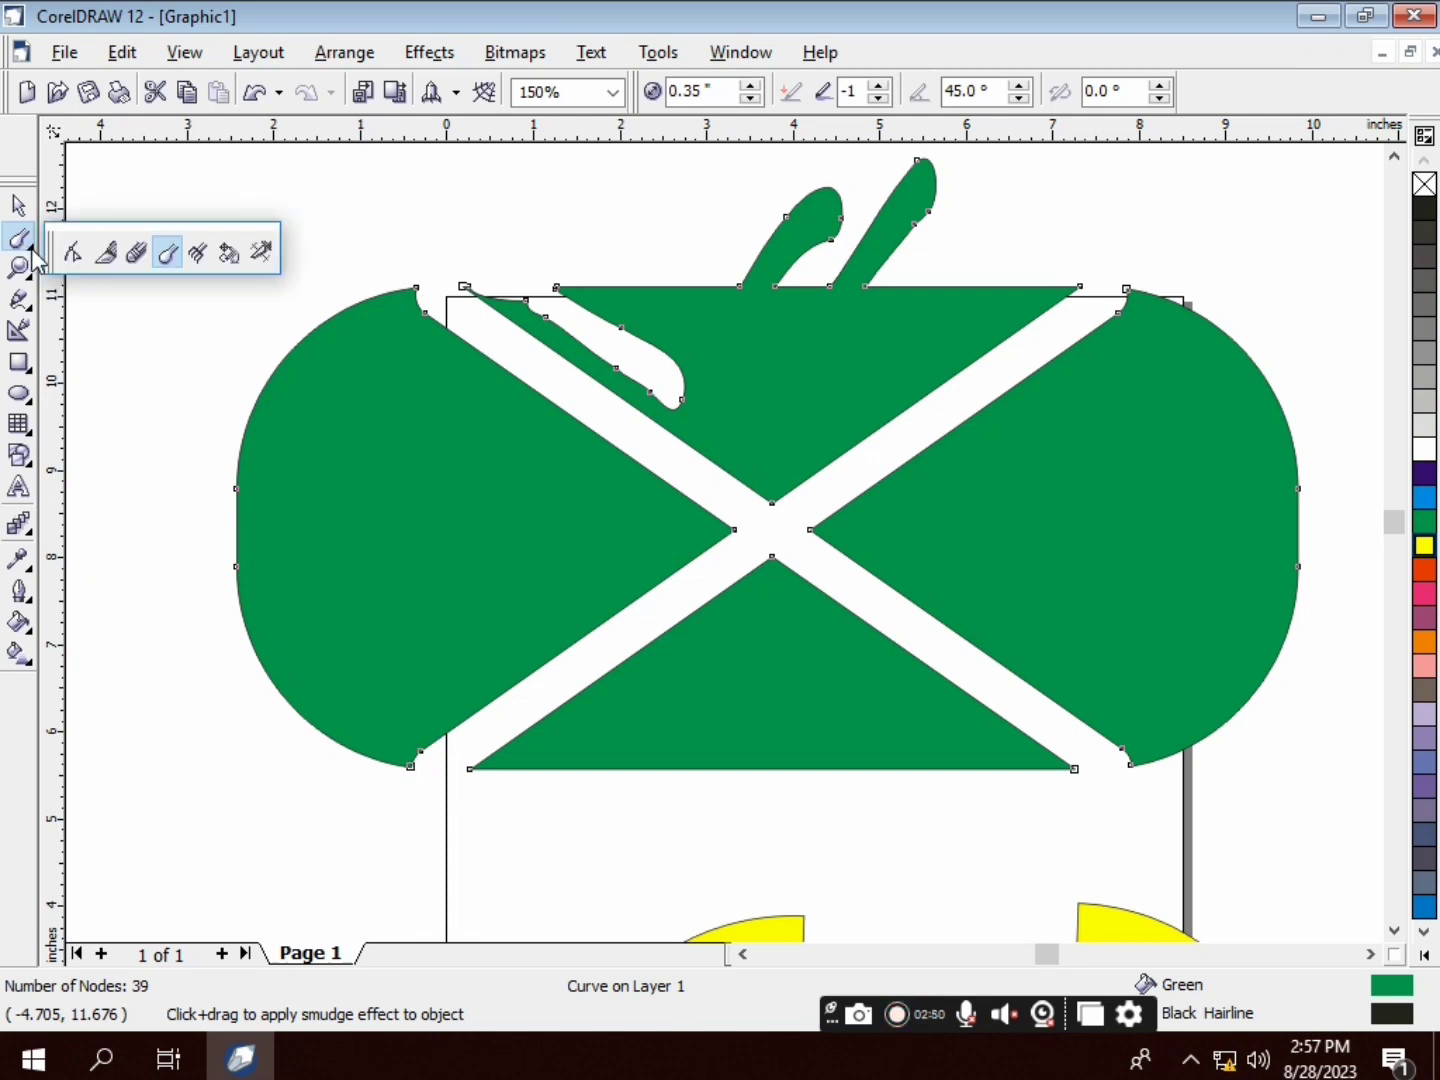
click(200, 255)
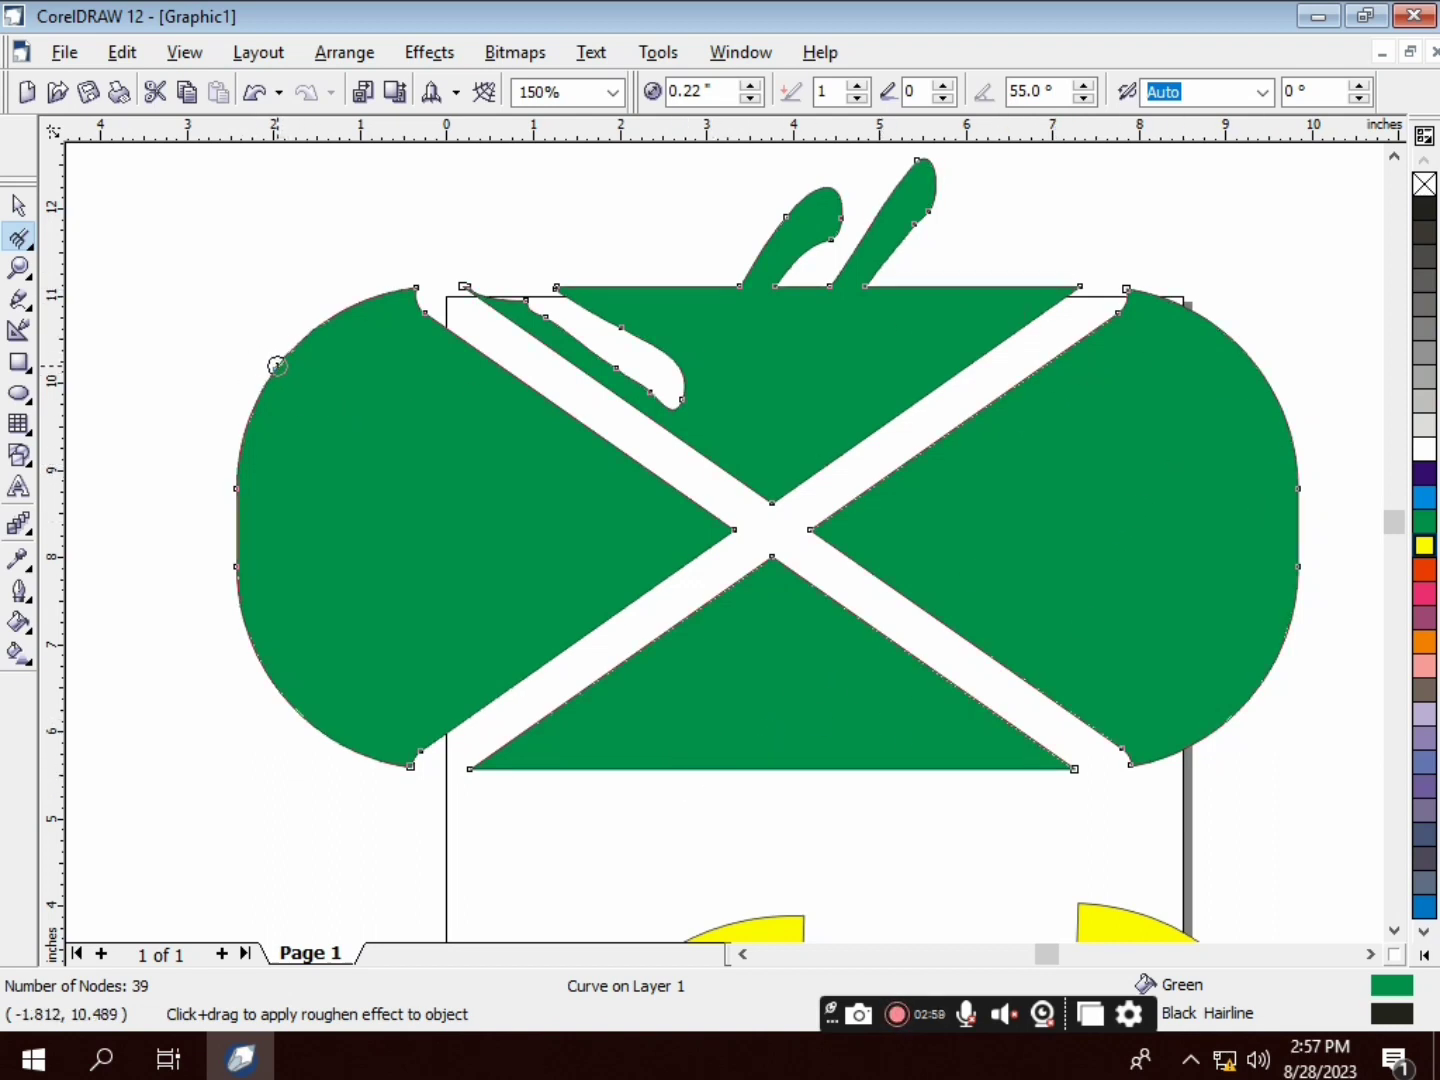
drag(256, 410, 301, 372)
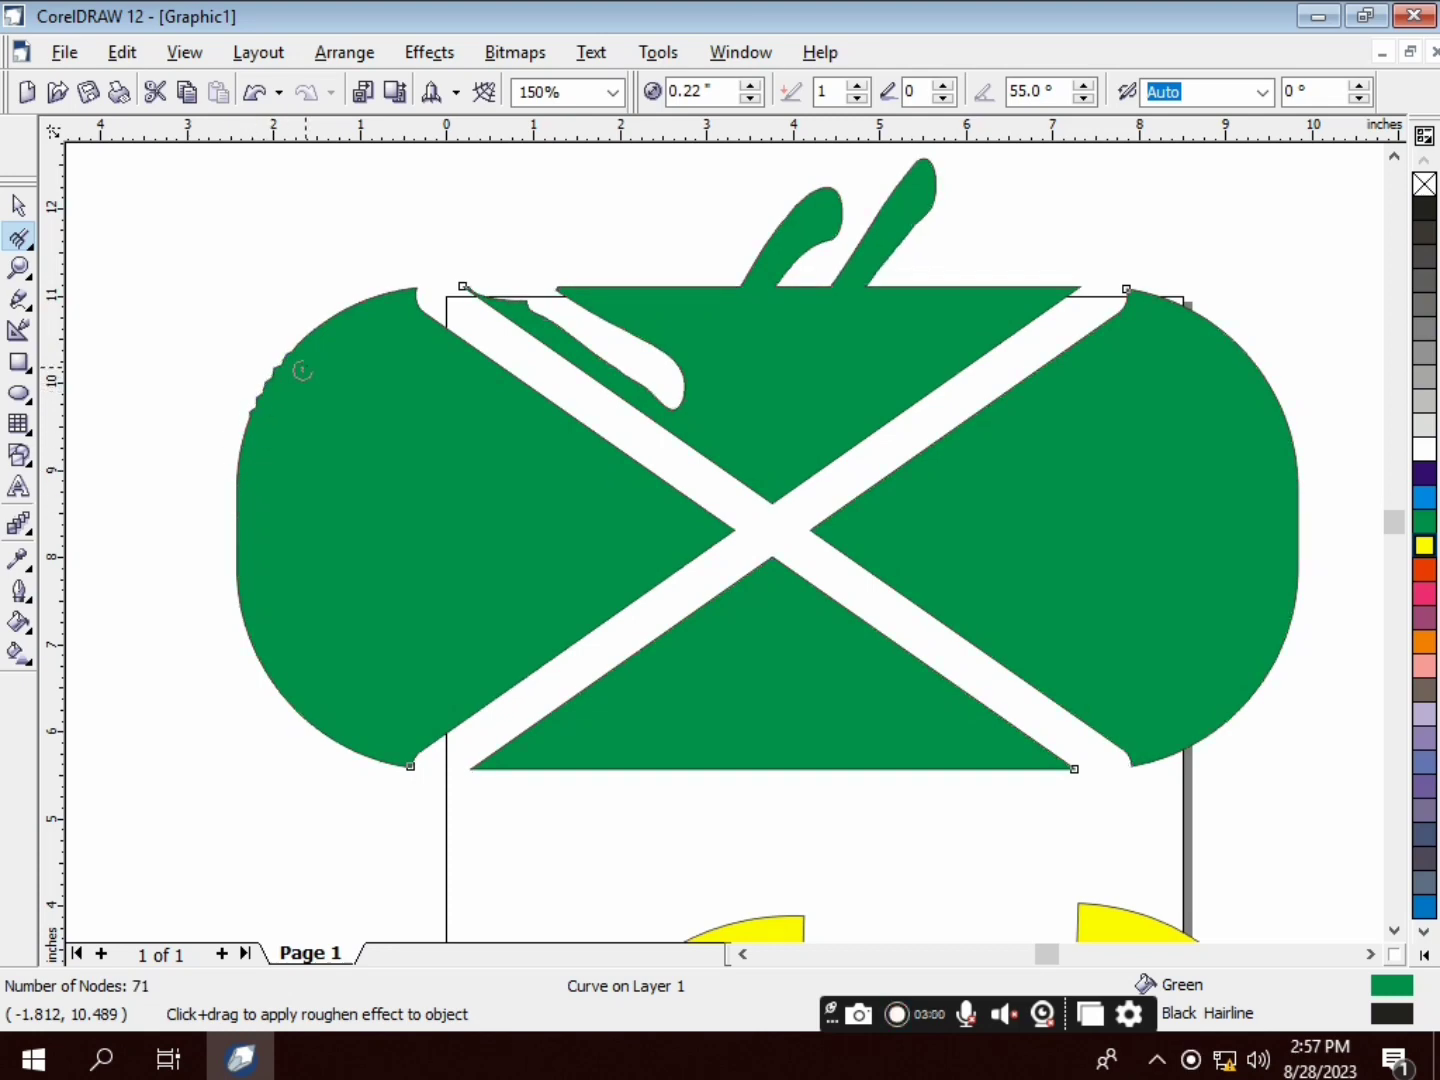
scroll(263, 447, up, 2)
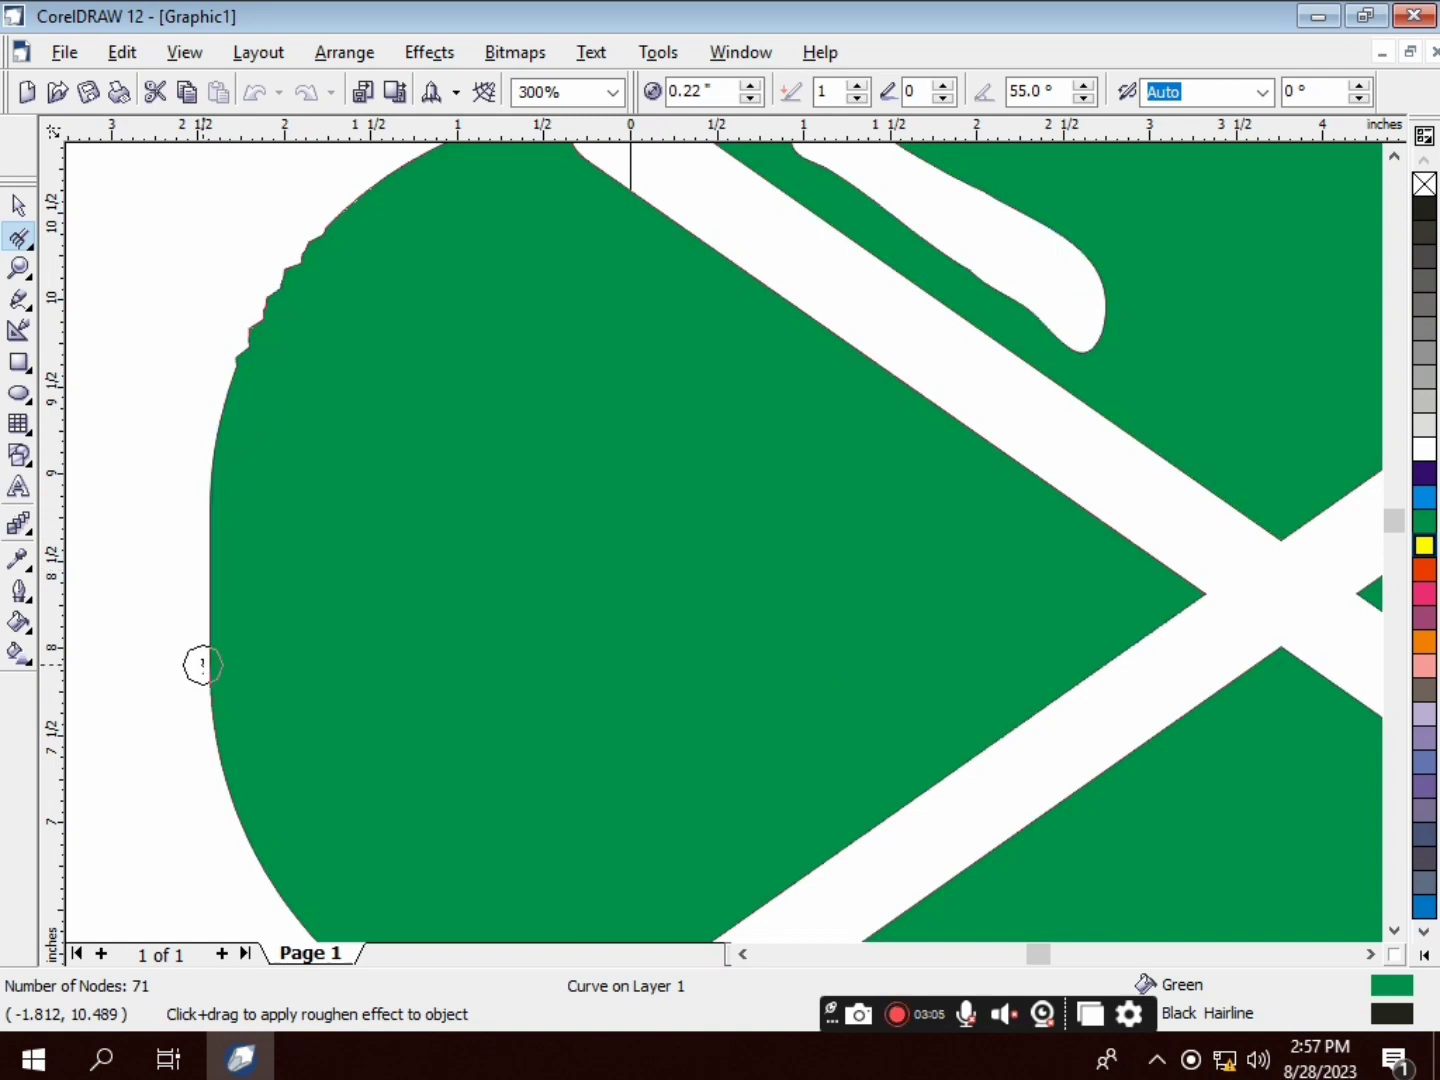
mouse_move(202, 665)
mouse_down()
mouse_move(195, 742)
mouse_move(270, 481)
mouse_up()
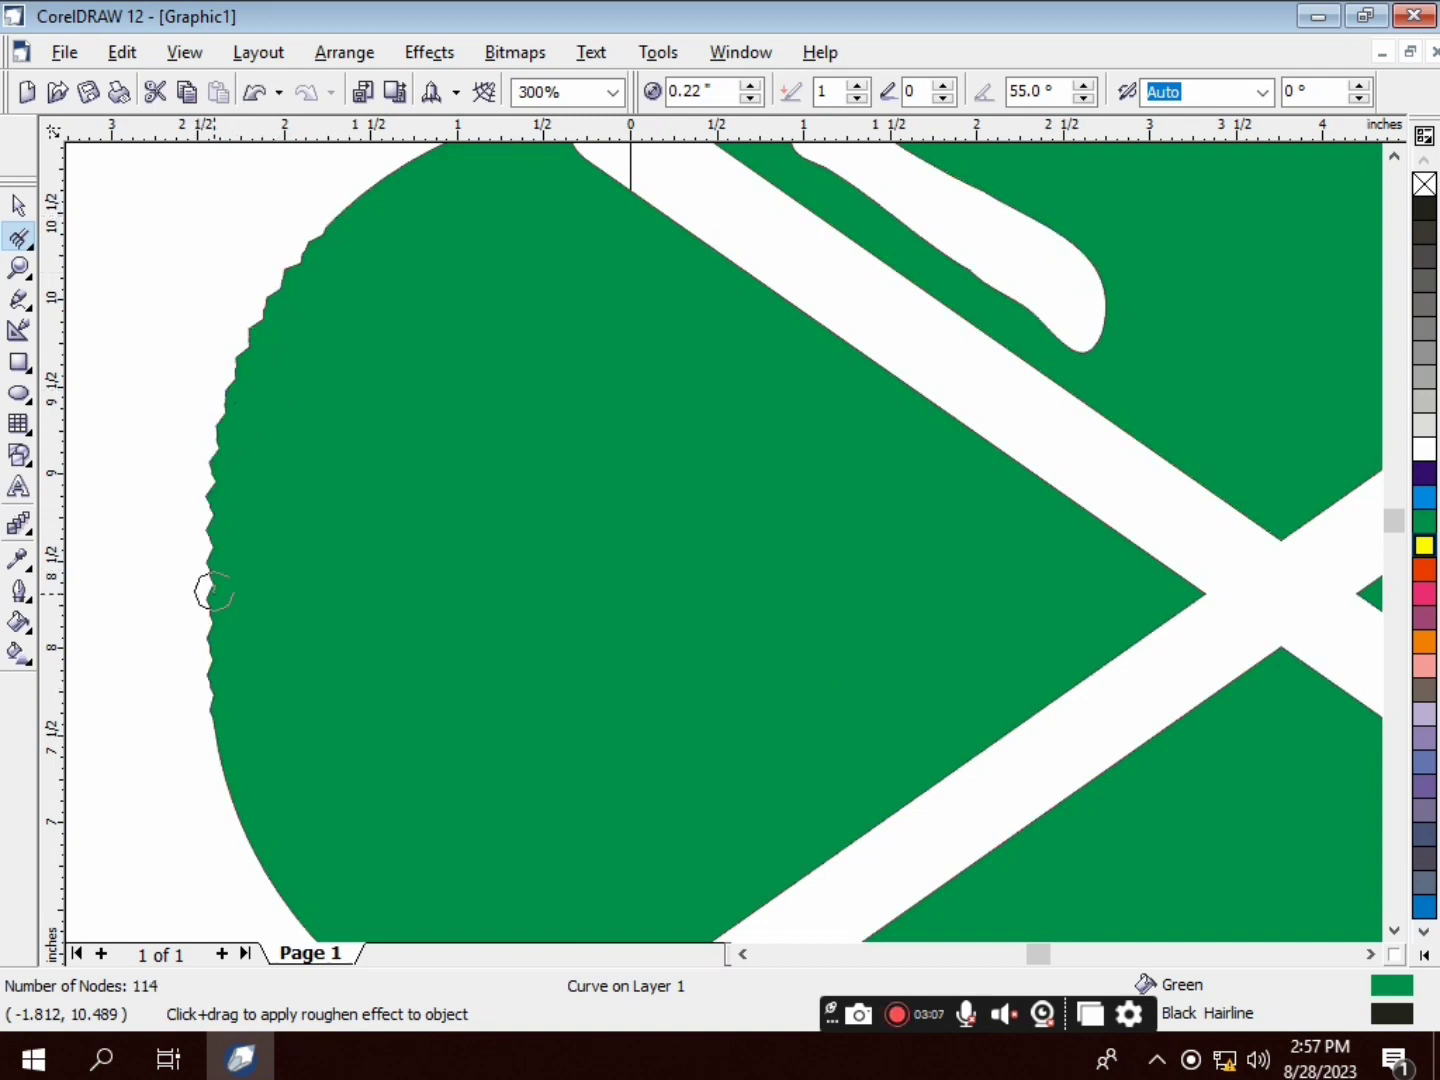
scroll(268, 463, up, 1)
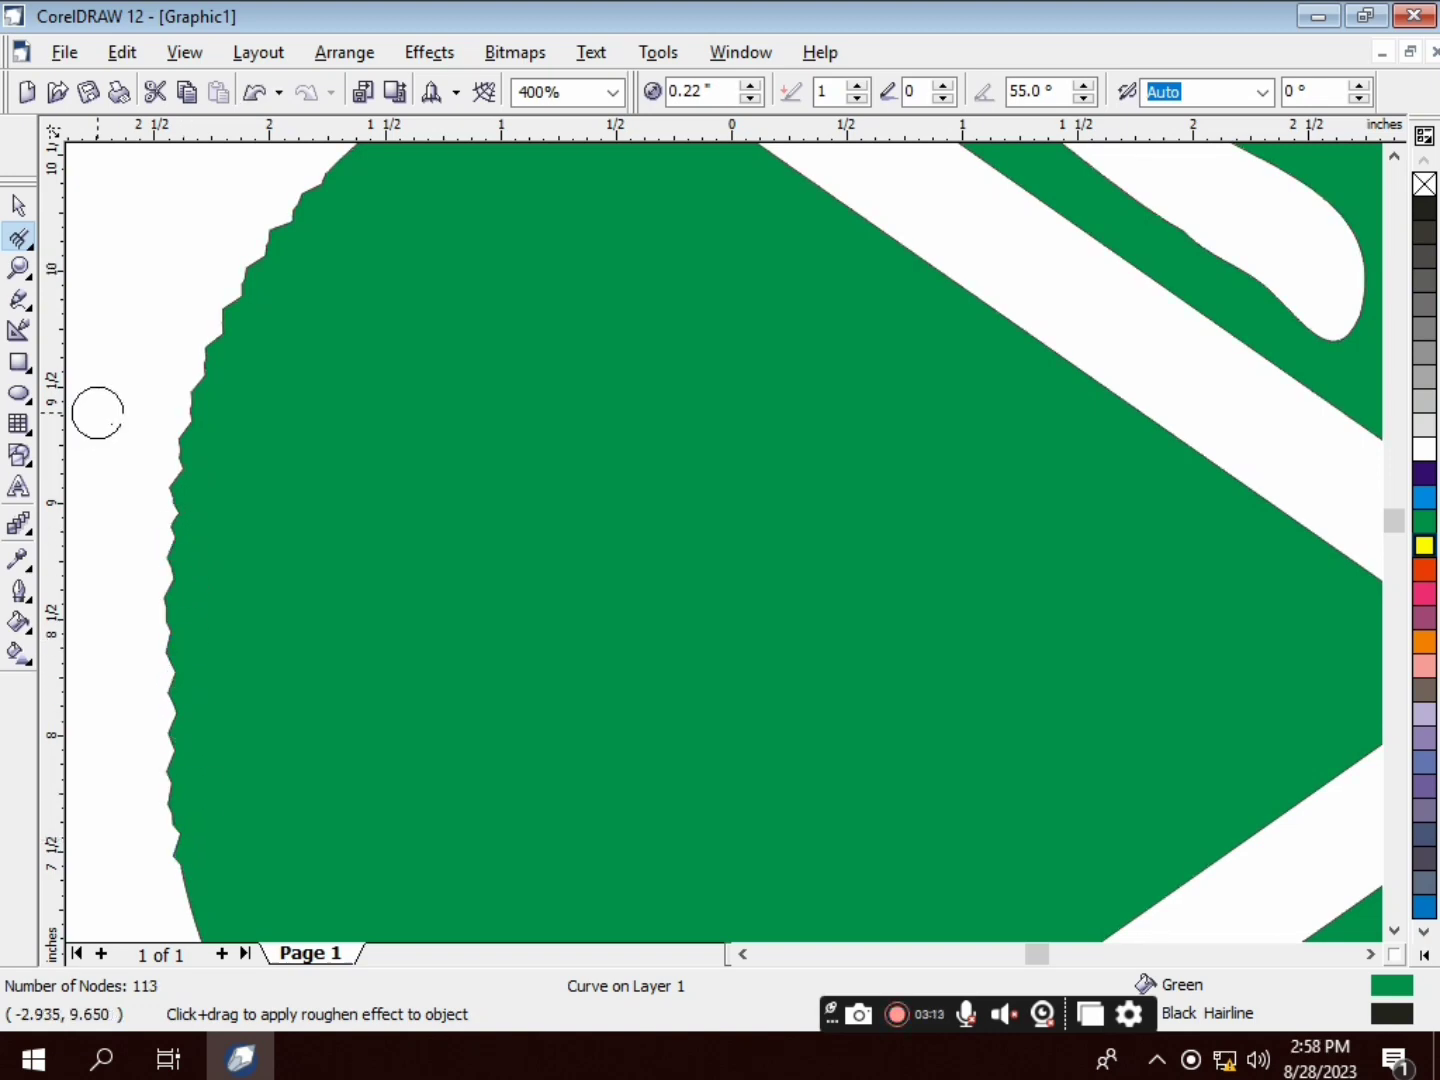
scroll(200, 426, down, 2)
scroll(221, 433, down, 3)
scroll(120, 370, up, 1)
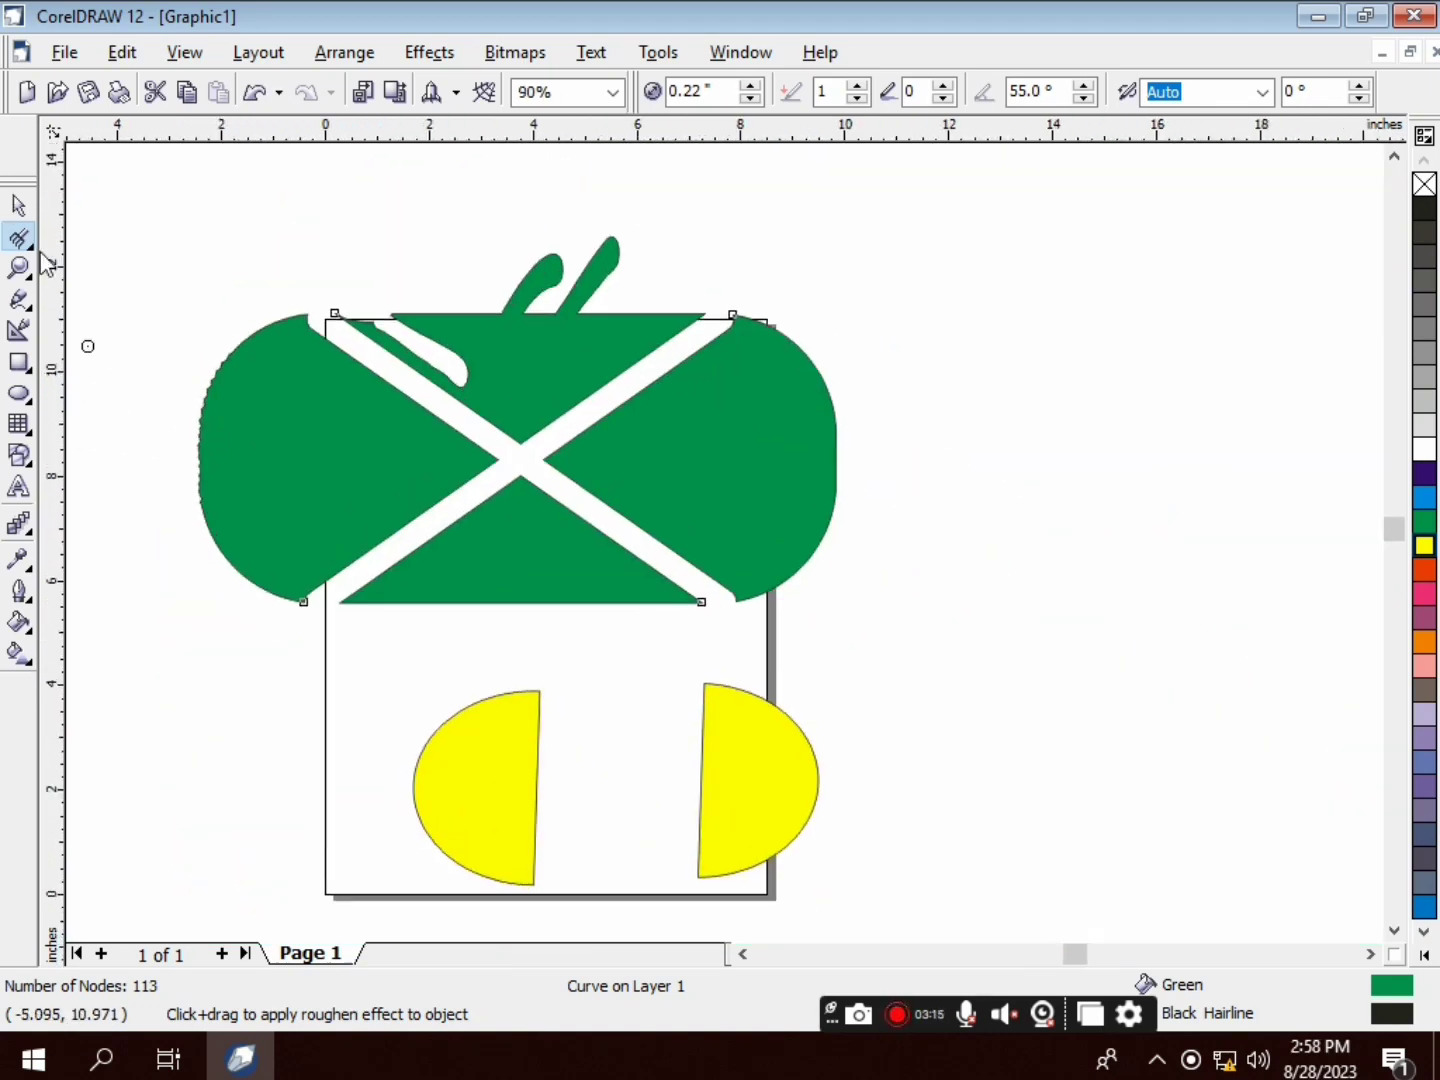
Rotate the green shape by about 120° with Free Rotation so that it lies beside the page's right edge
click(23, 243)
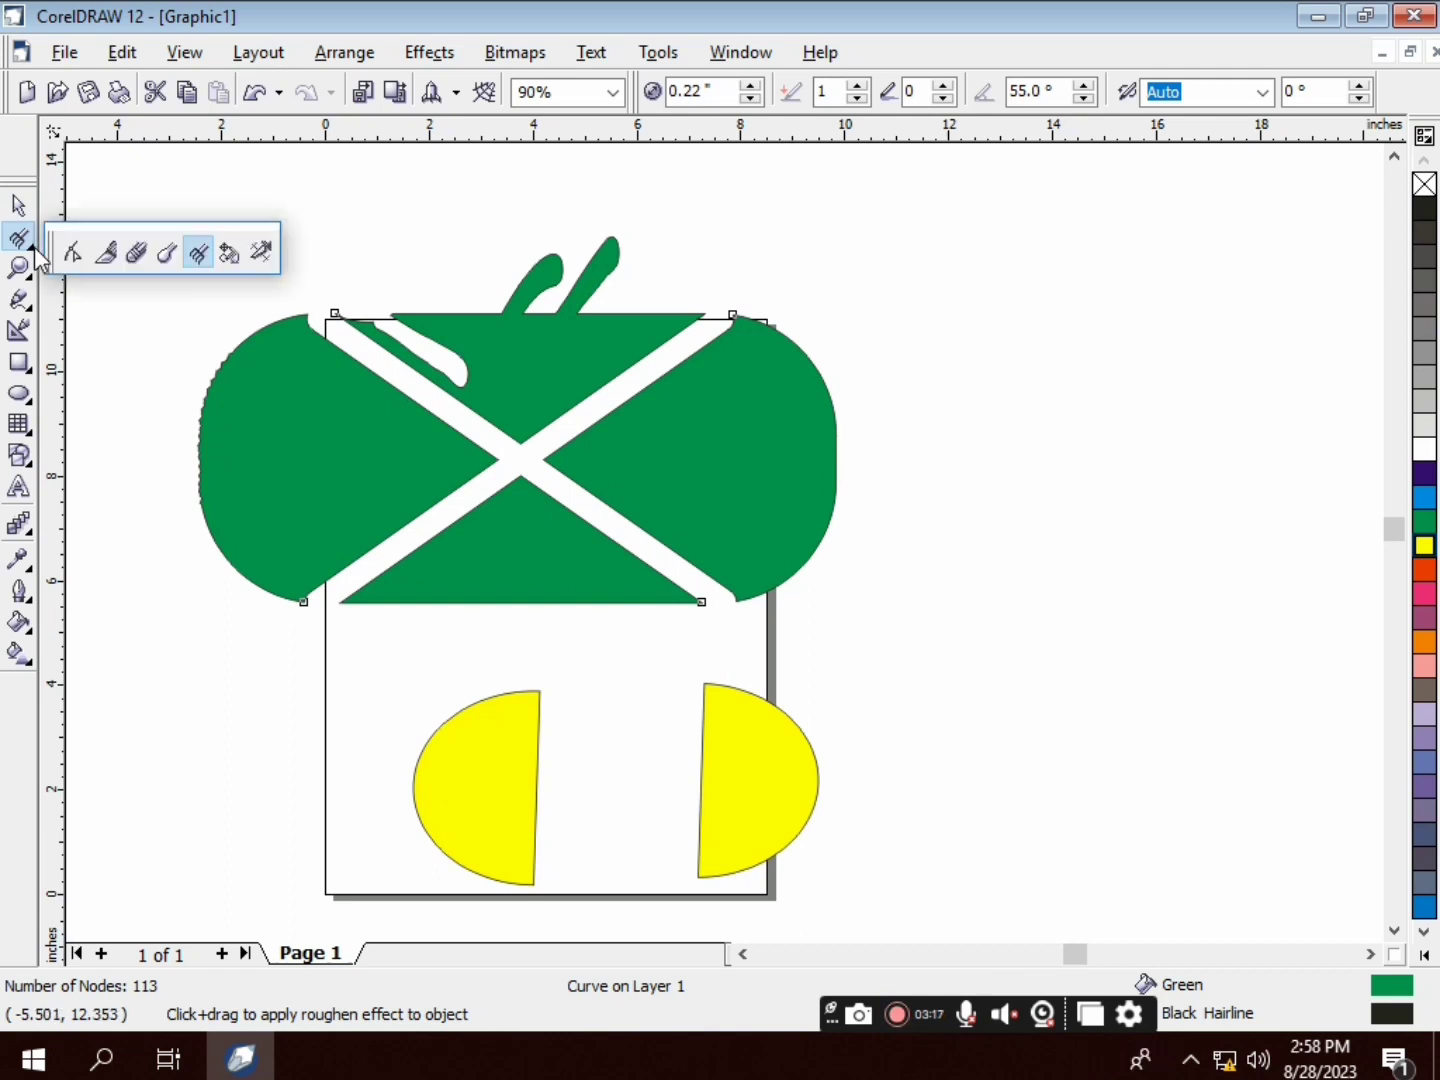
click(235, 252)
drag(777, 327, 931, 761)
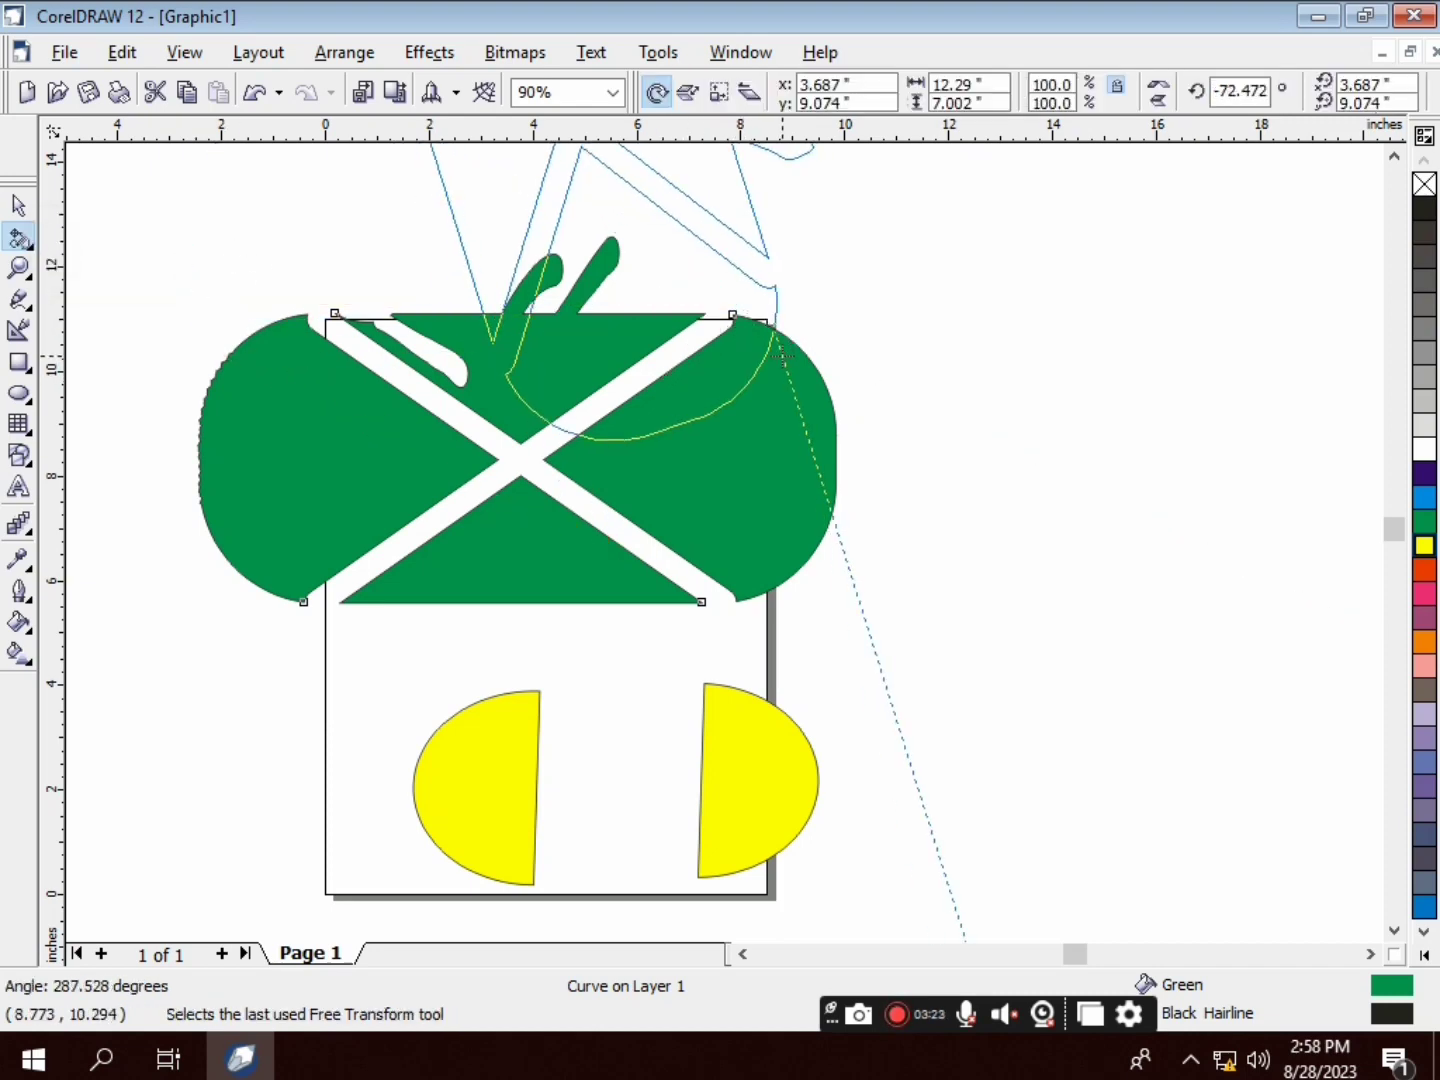
drag(781, 349, 667, 315)
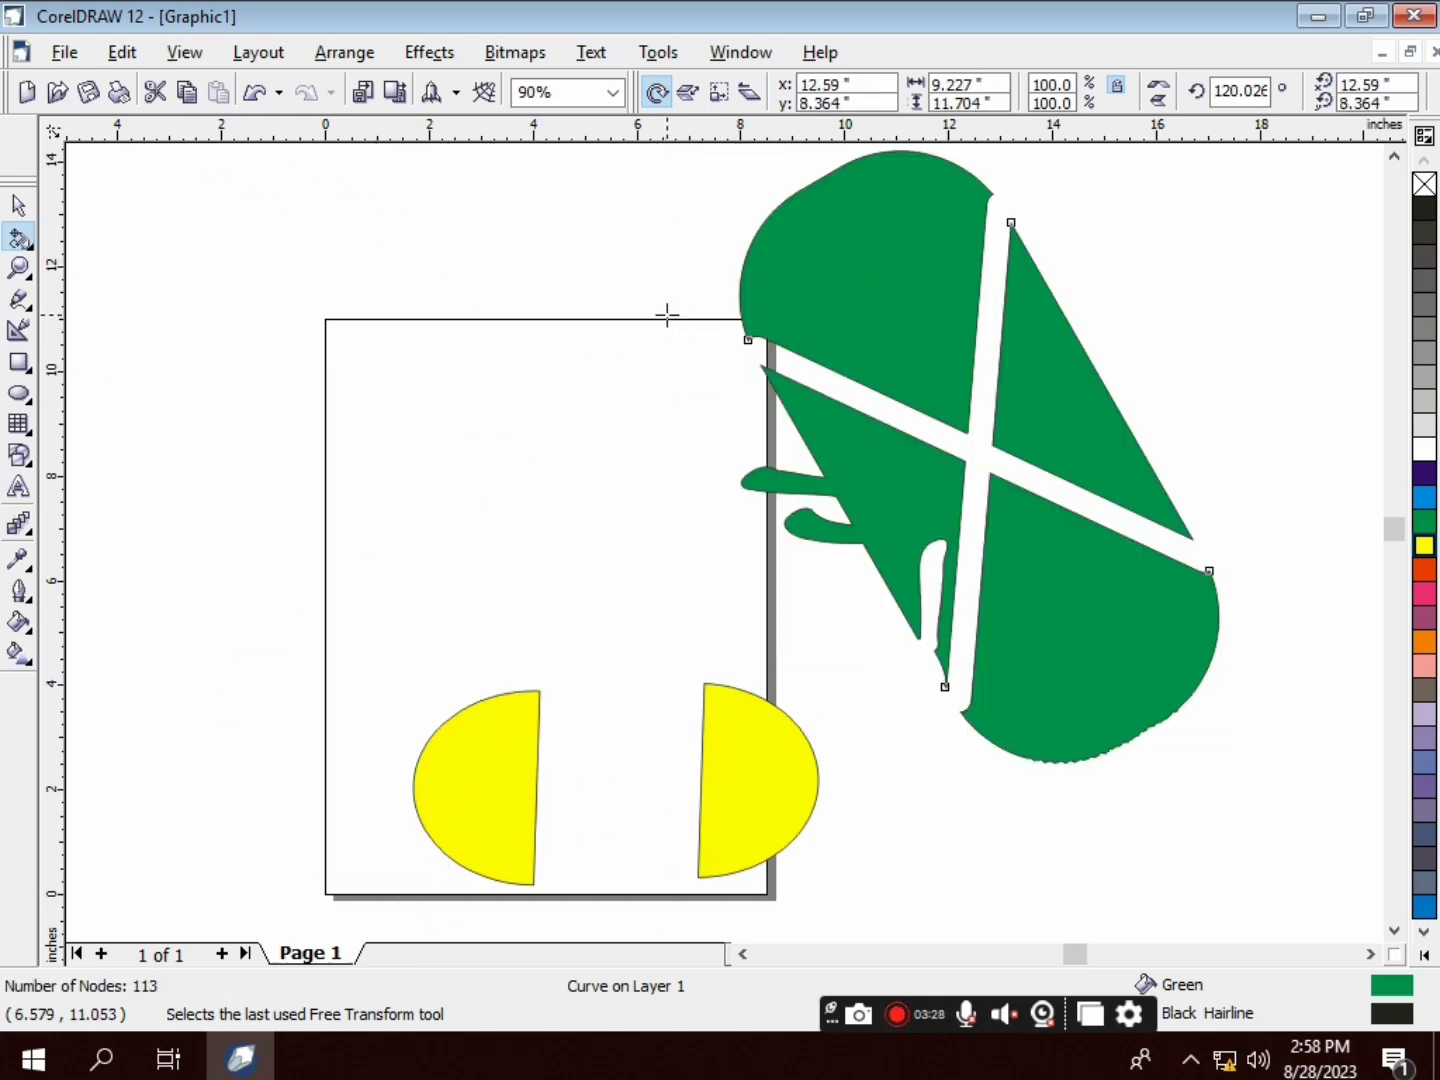
Remove the green shape's upper rounded piece, its upper-right triangle and both yellow half ellipses with the Virtual Segment Delete tool
click(31, 257)
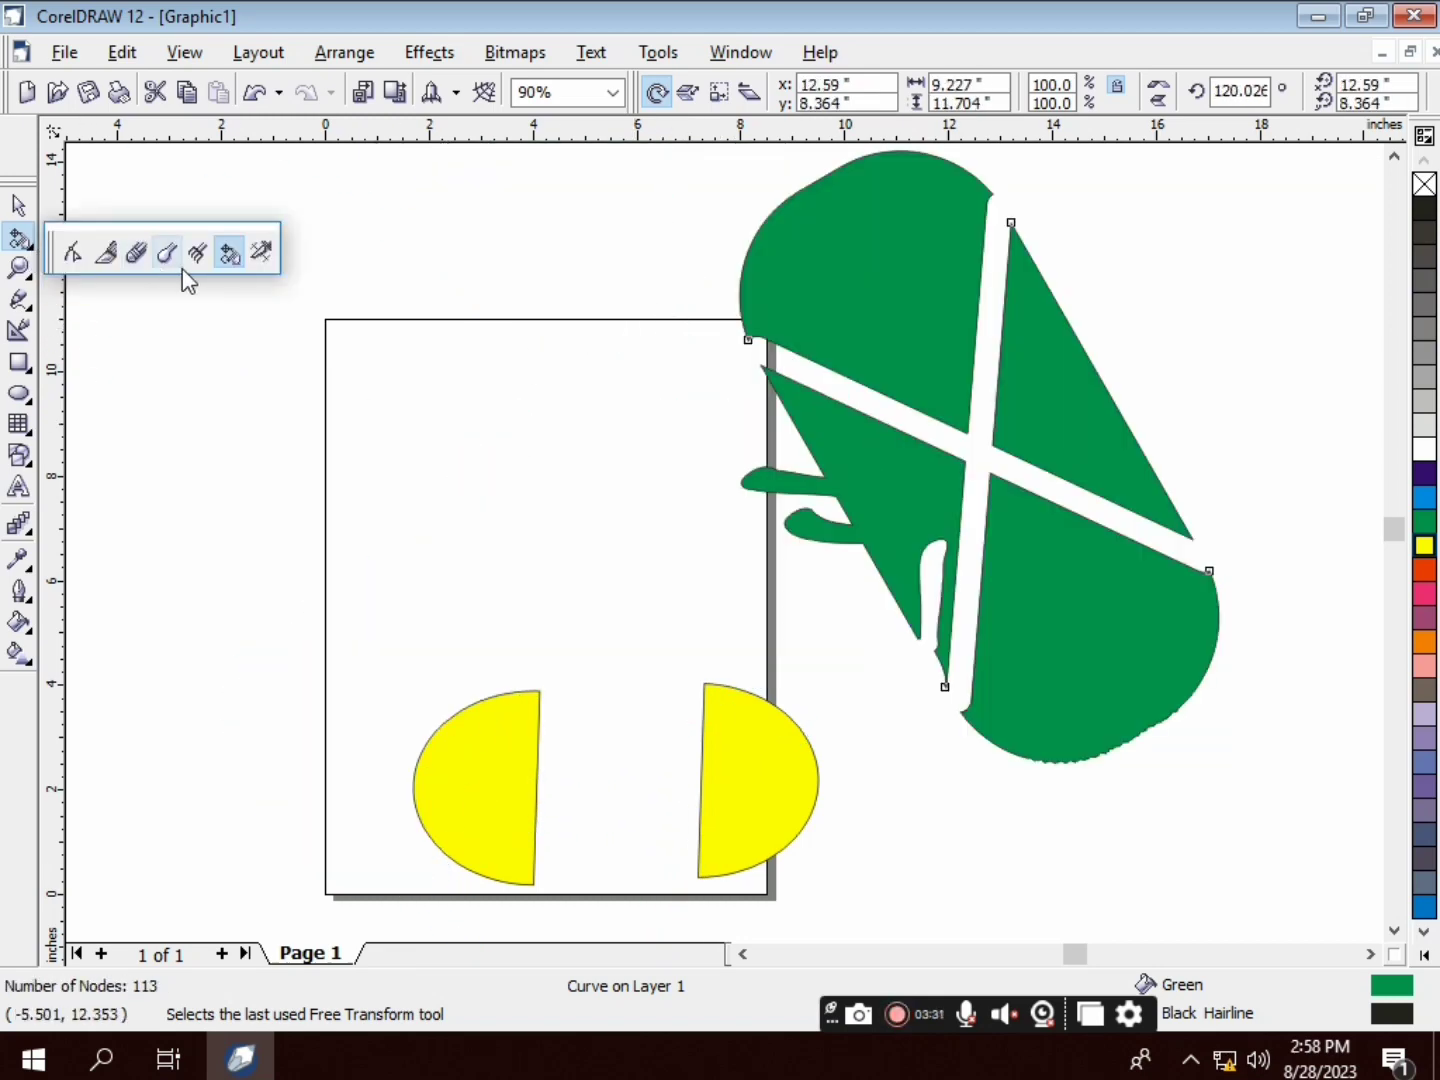
click(262, 254)
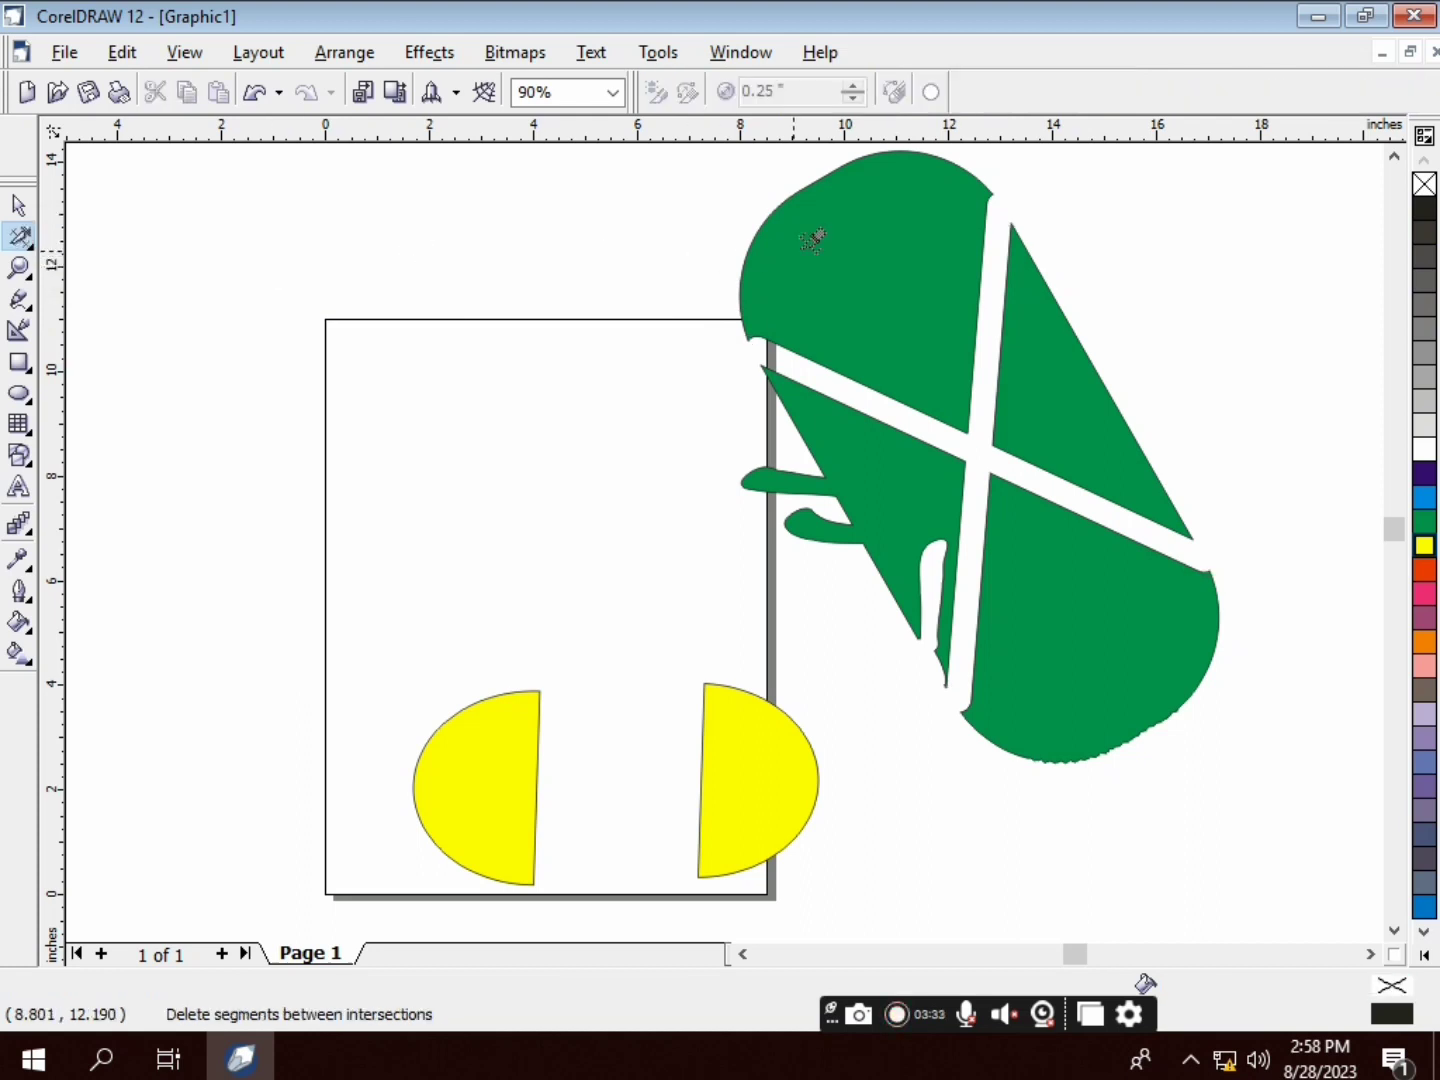
click(973, 160)
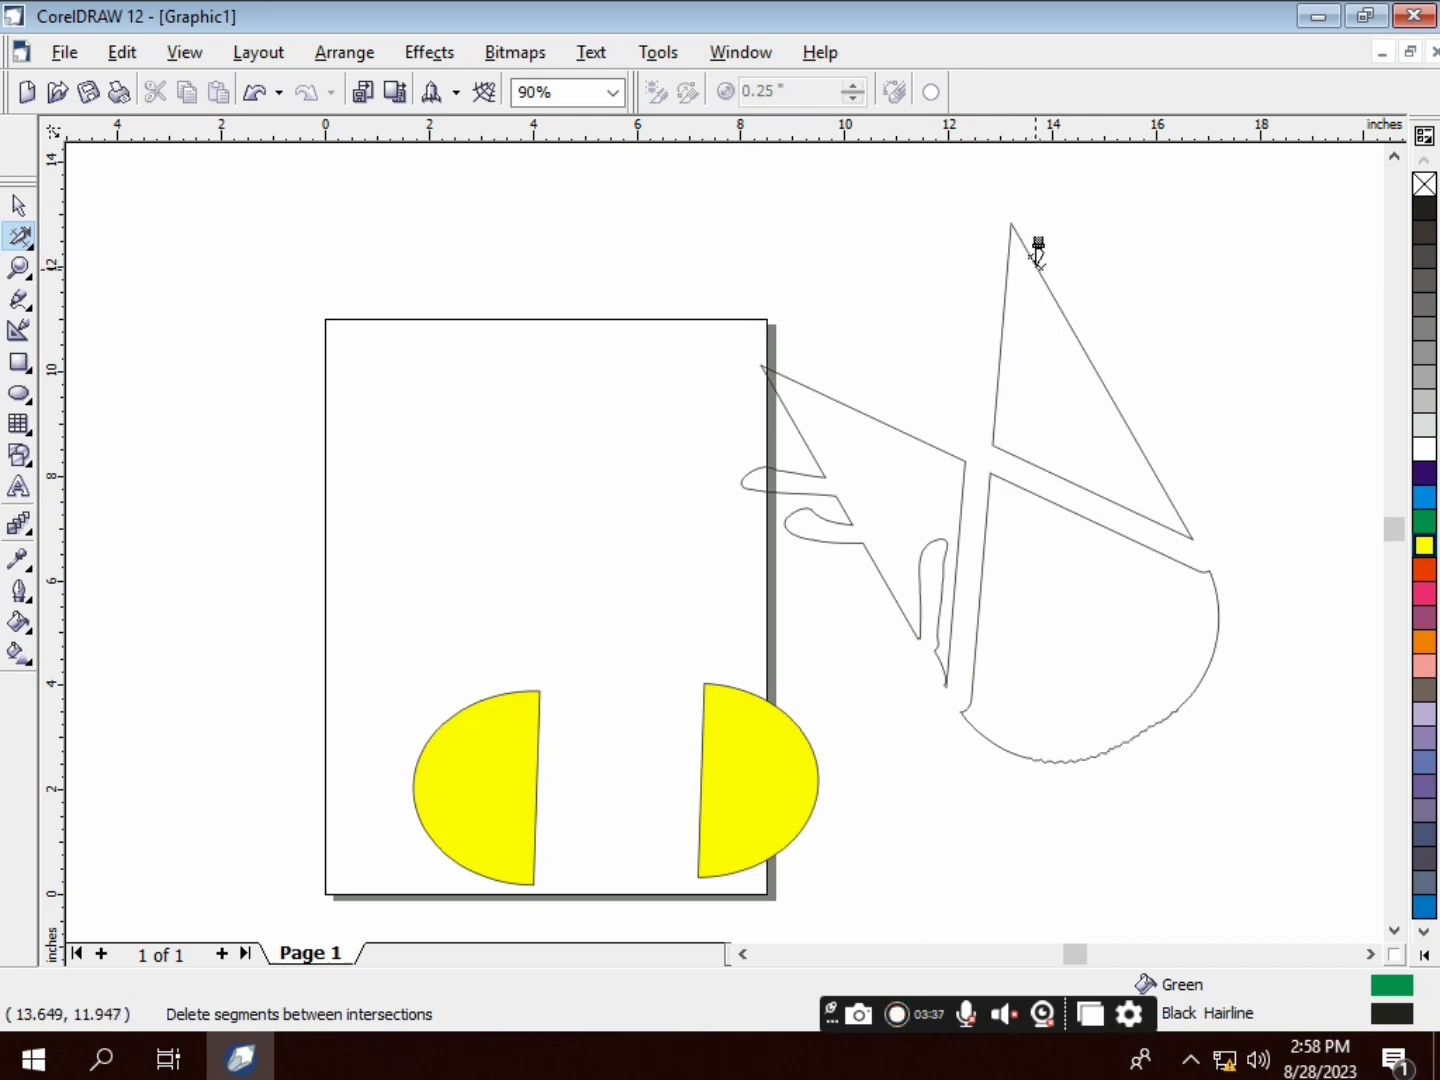
click(1036, 276)
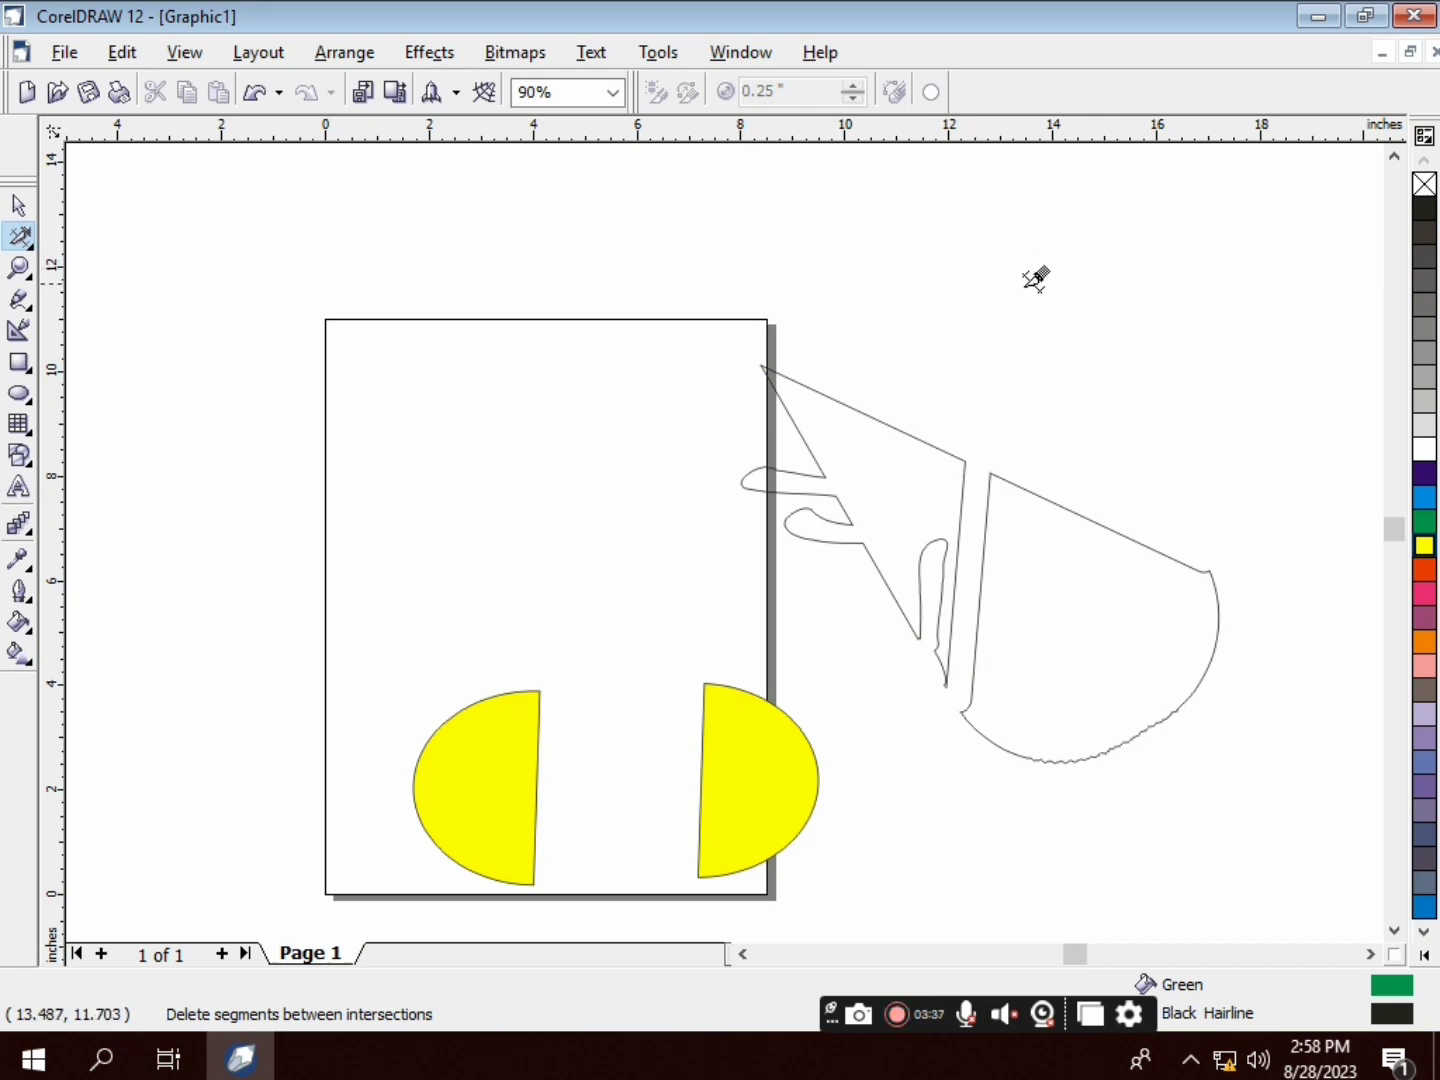
click(776, 693)
click(509, 690)
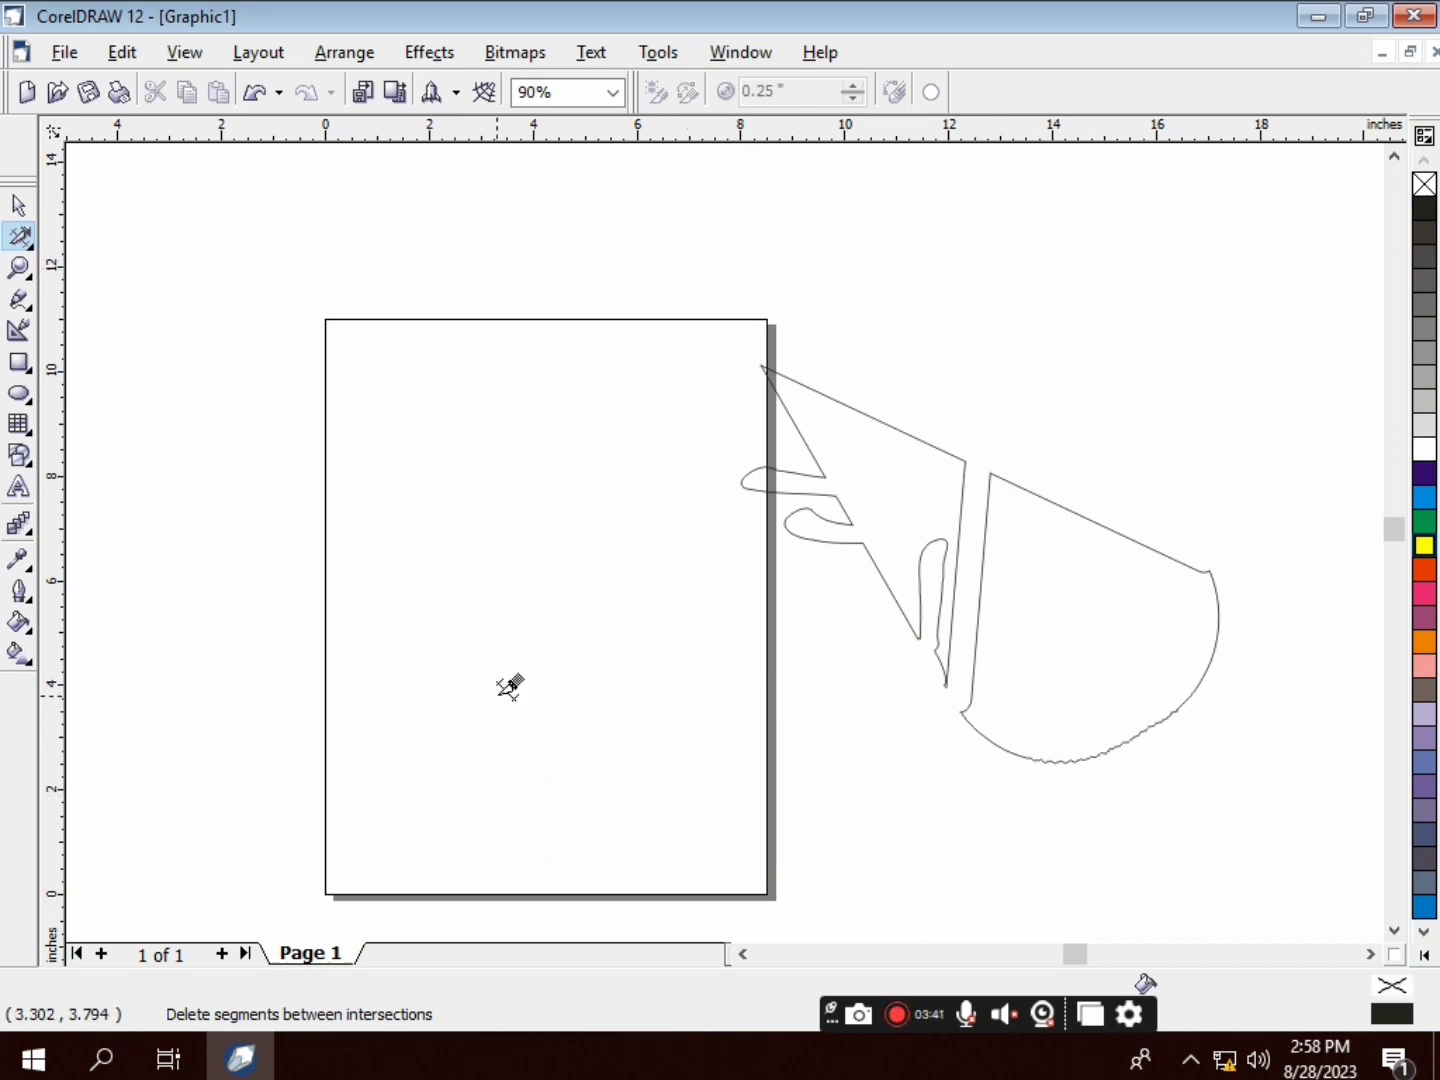
click(30, 245)
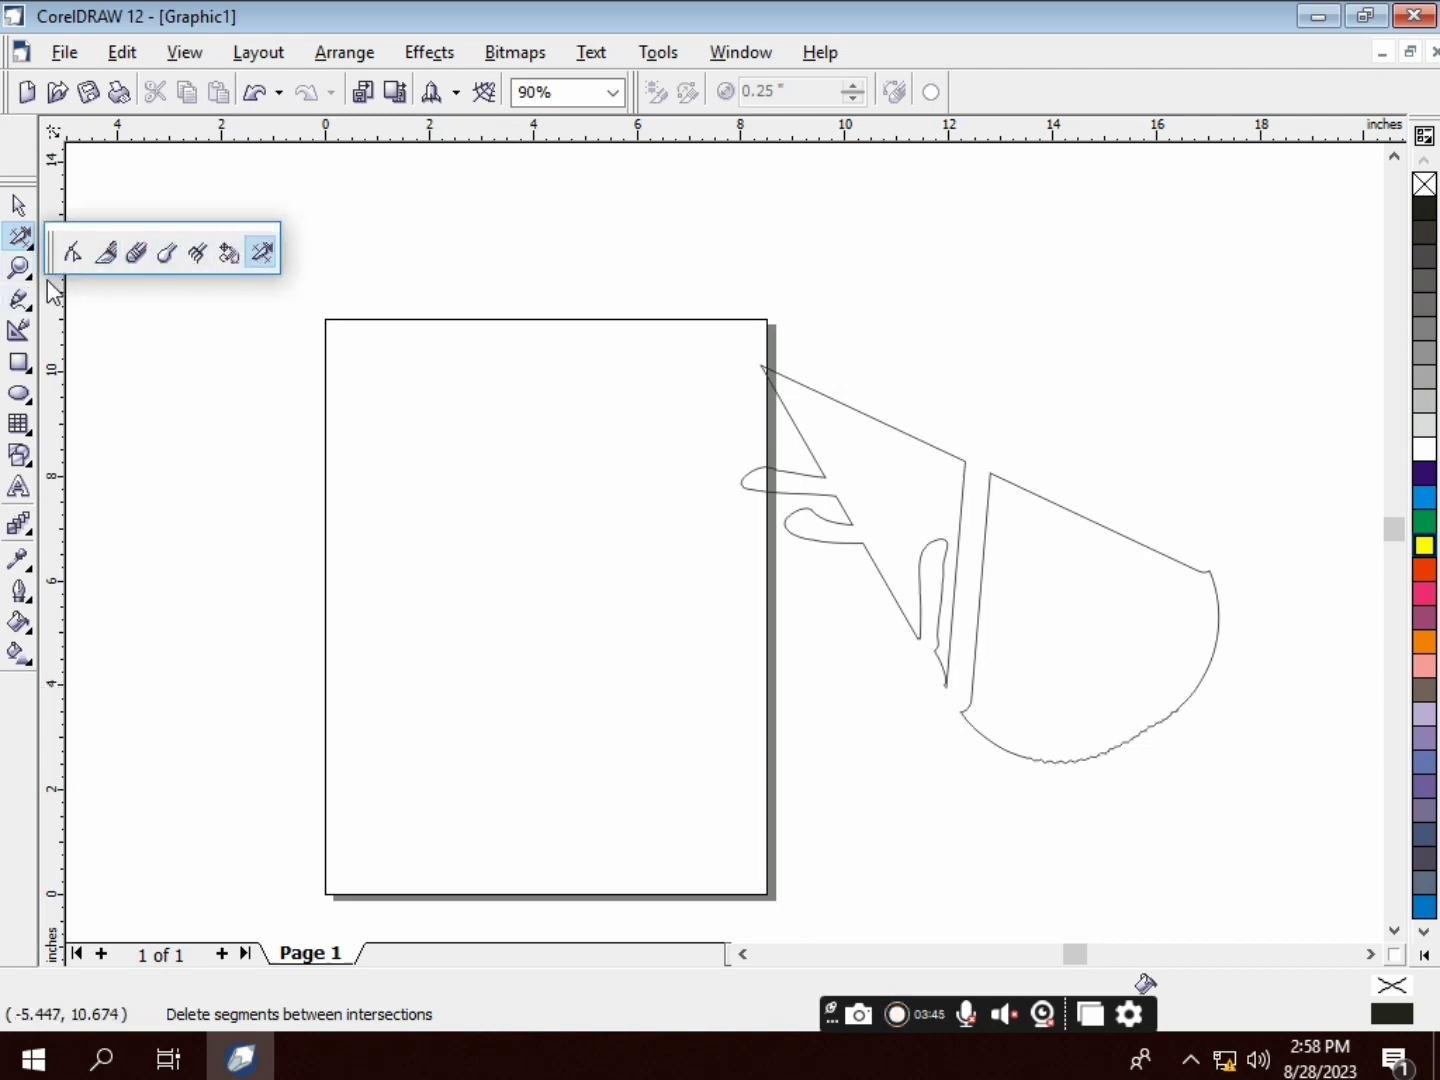
click(28, 279)
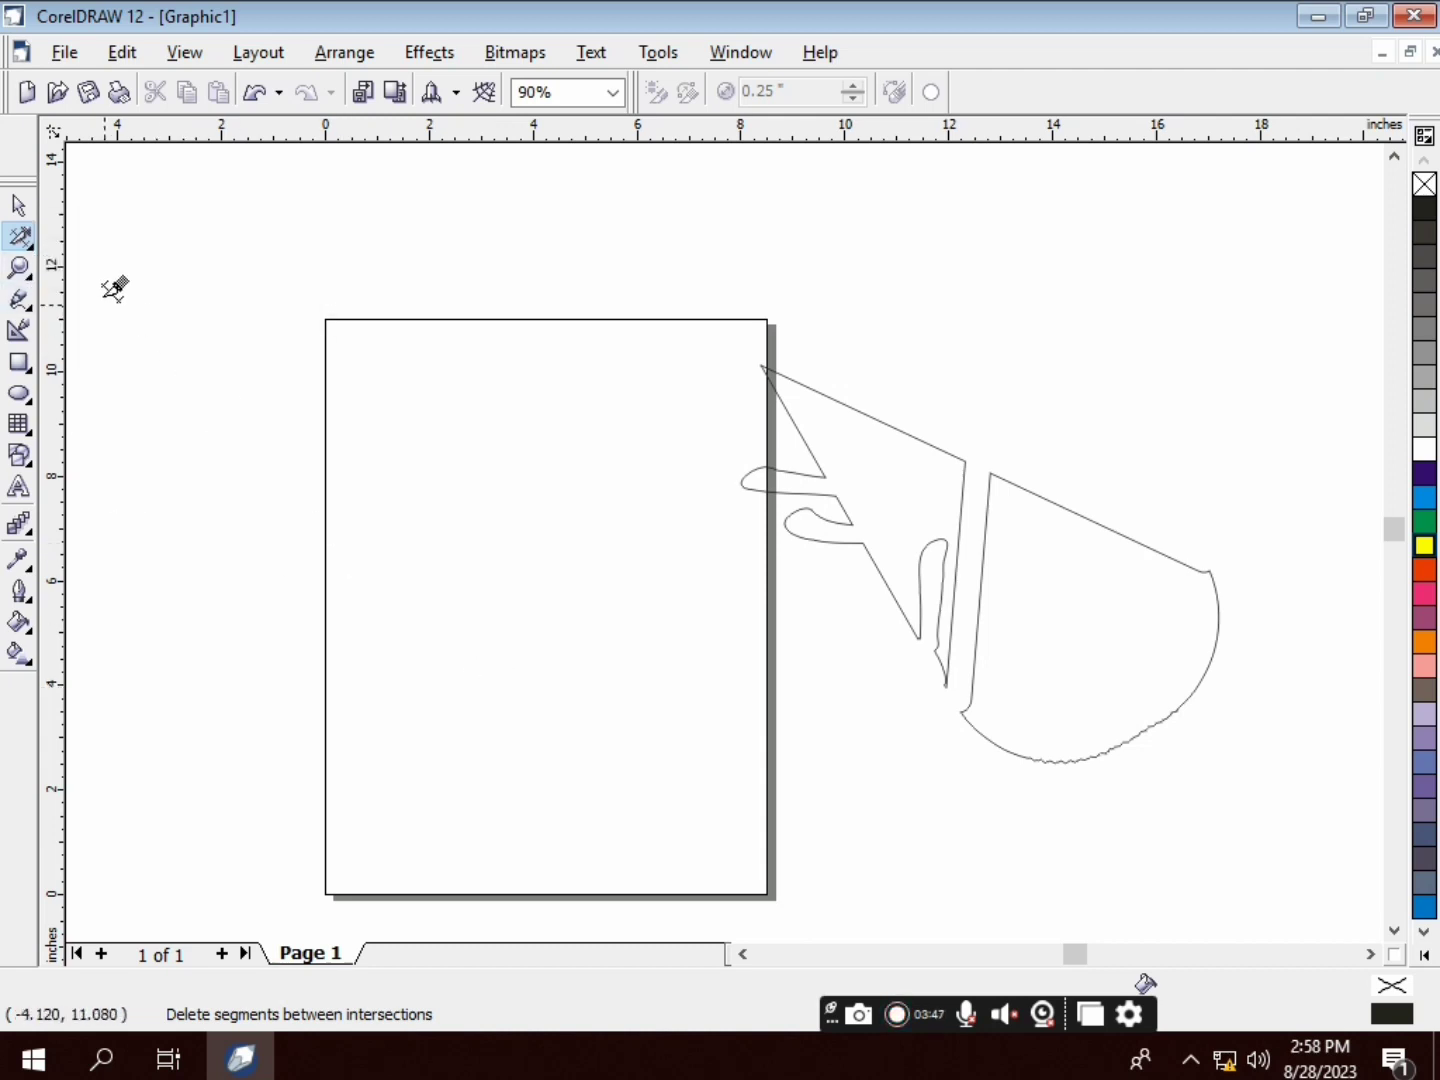
Draw a rectangle about 7.83 by 6.72 inches on the page, move it slightly down and left, and fill it yellow
click(19, 363)
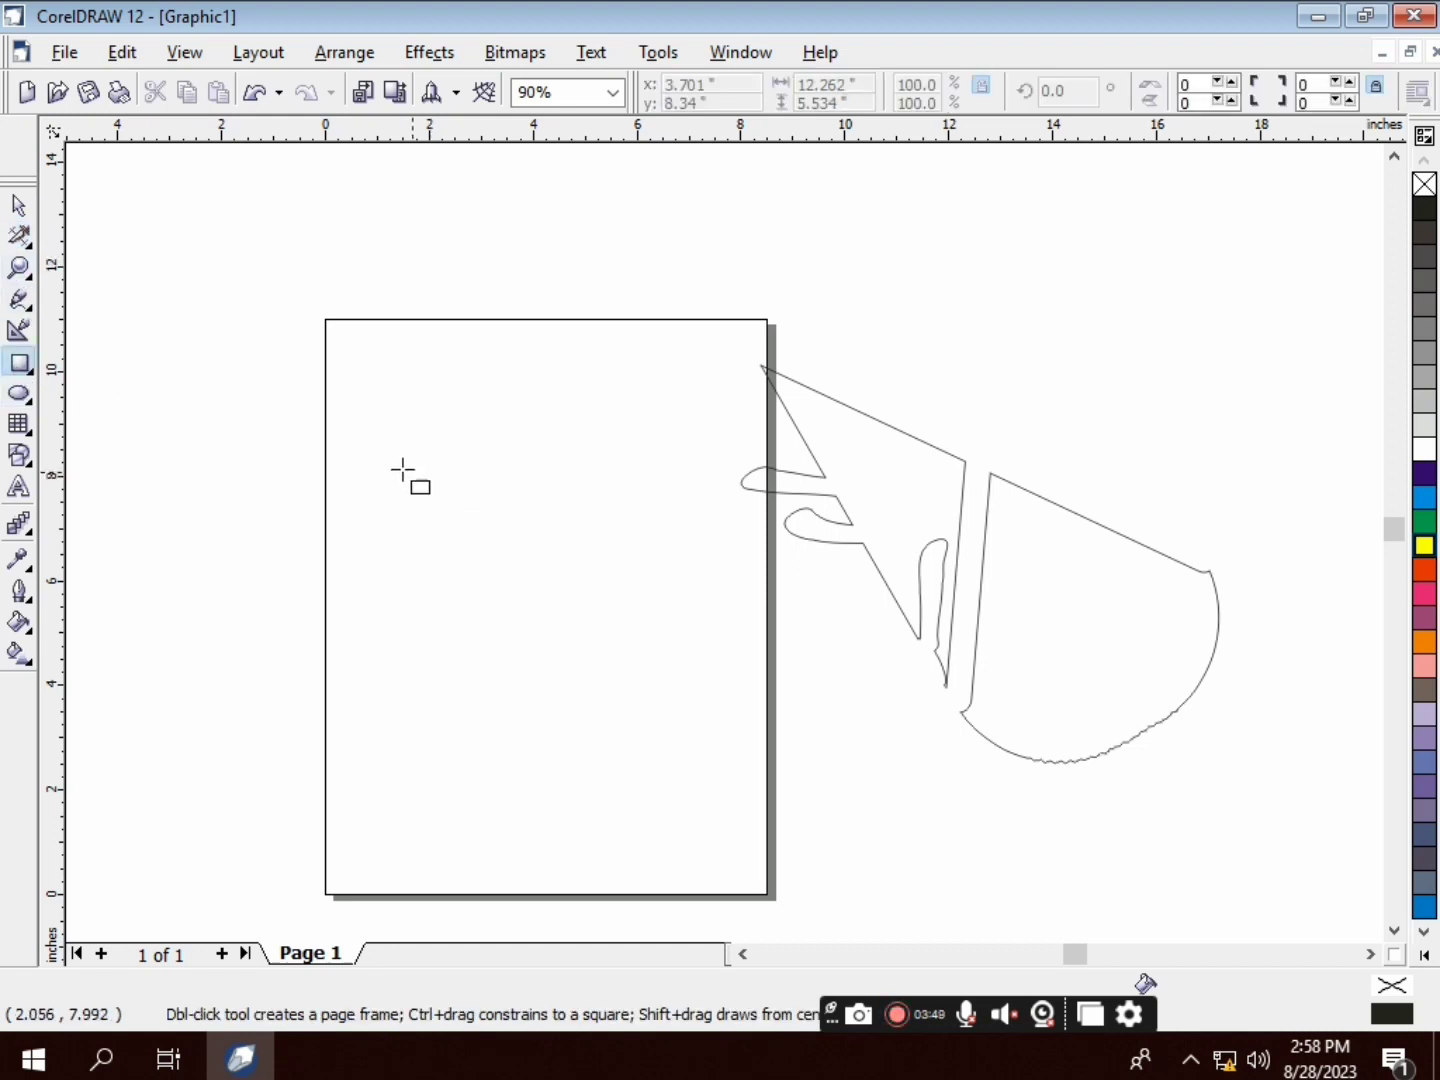
drag(369, 434, 777, 786)
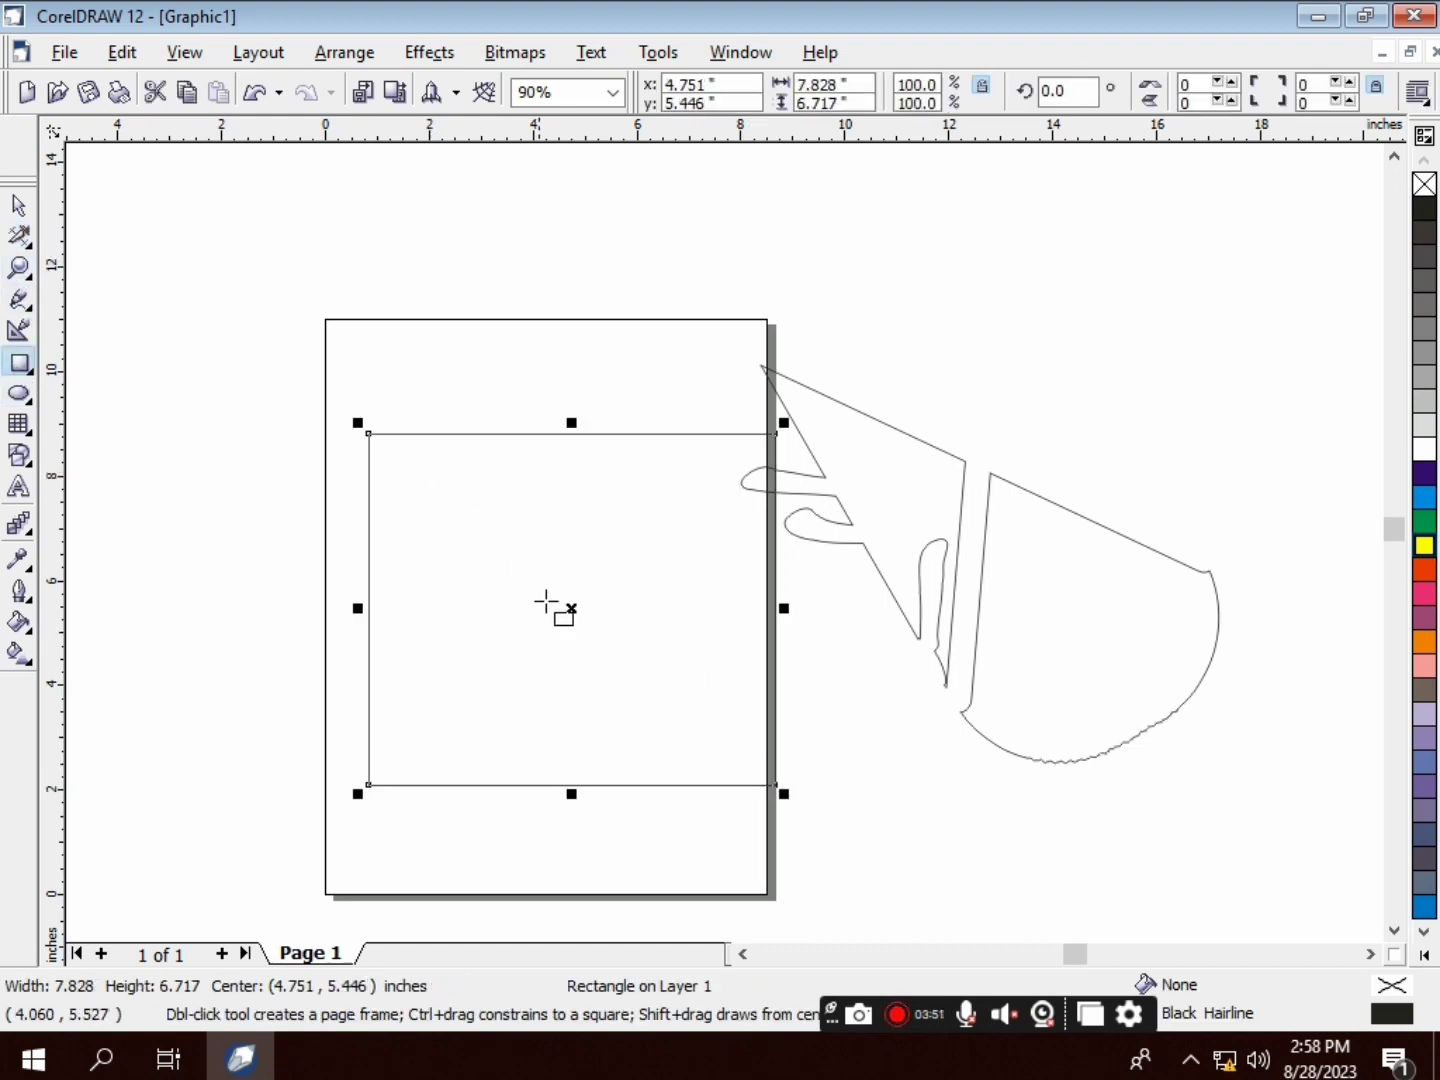
drag(572, 608, 534, 643)
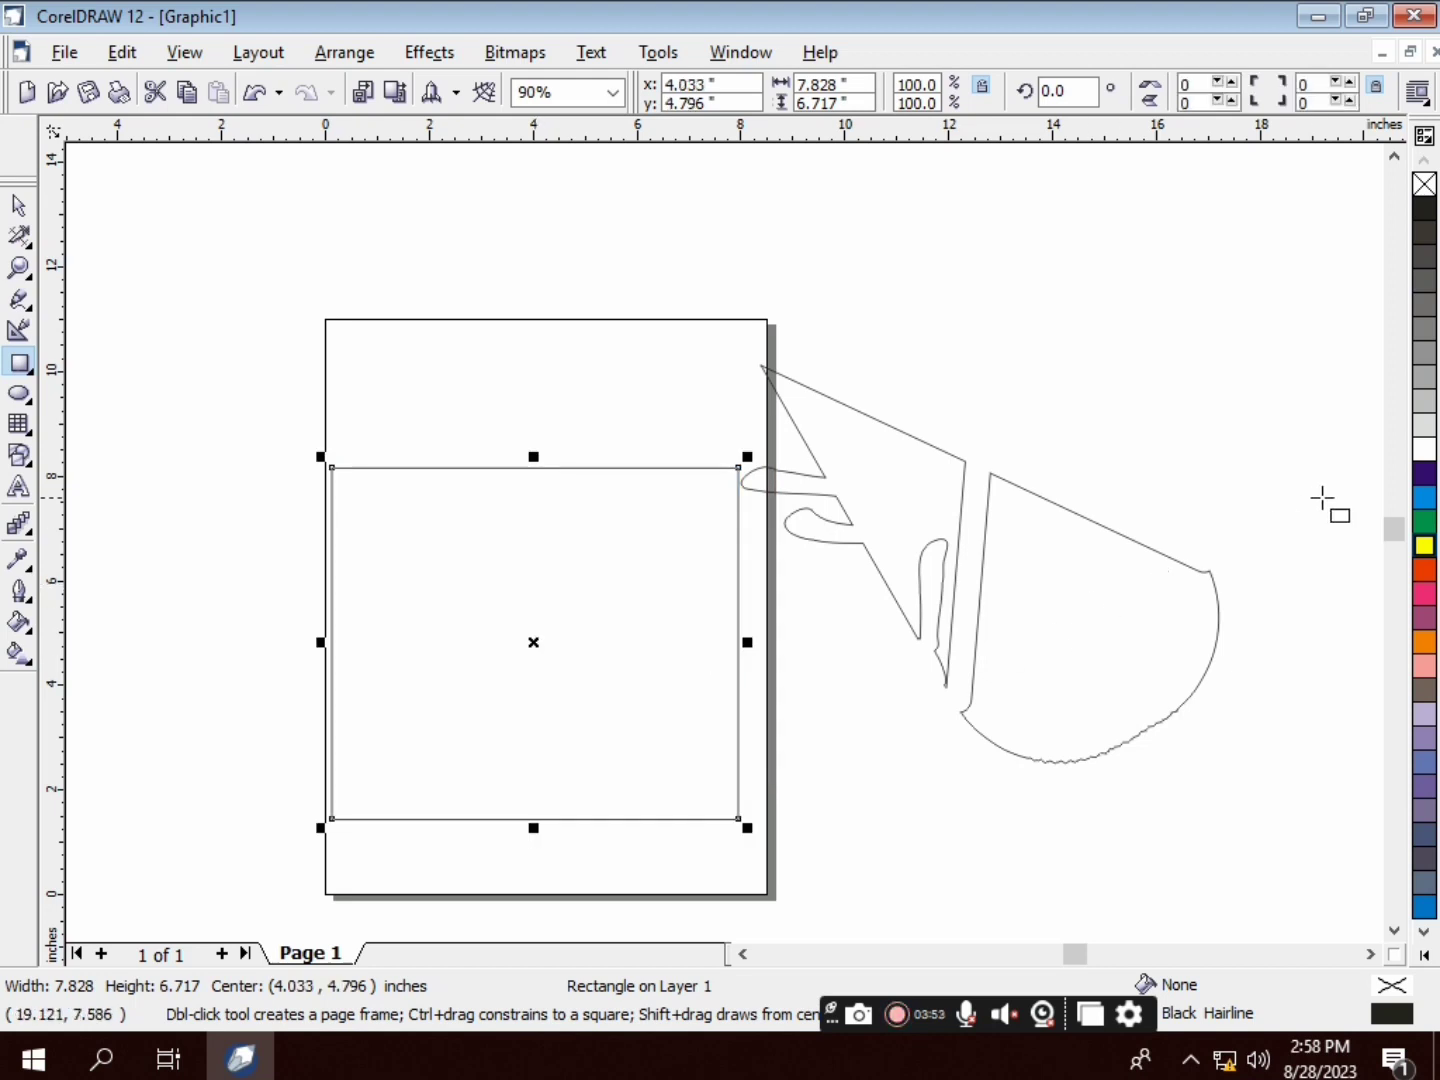
click(1429, 545)
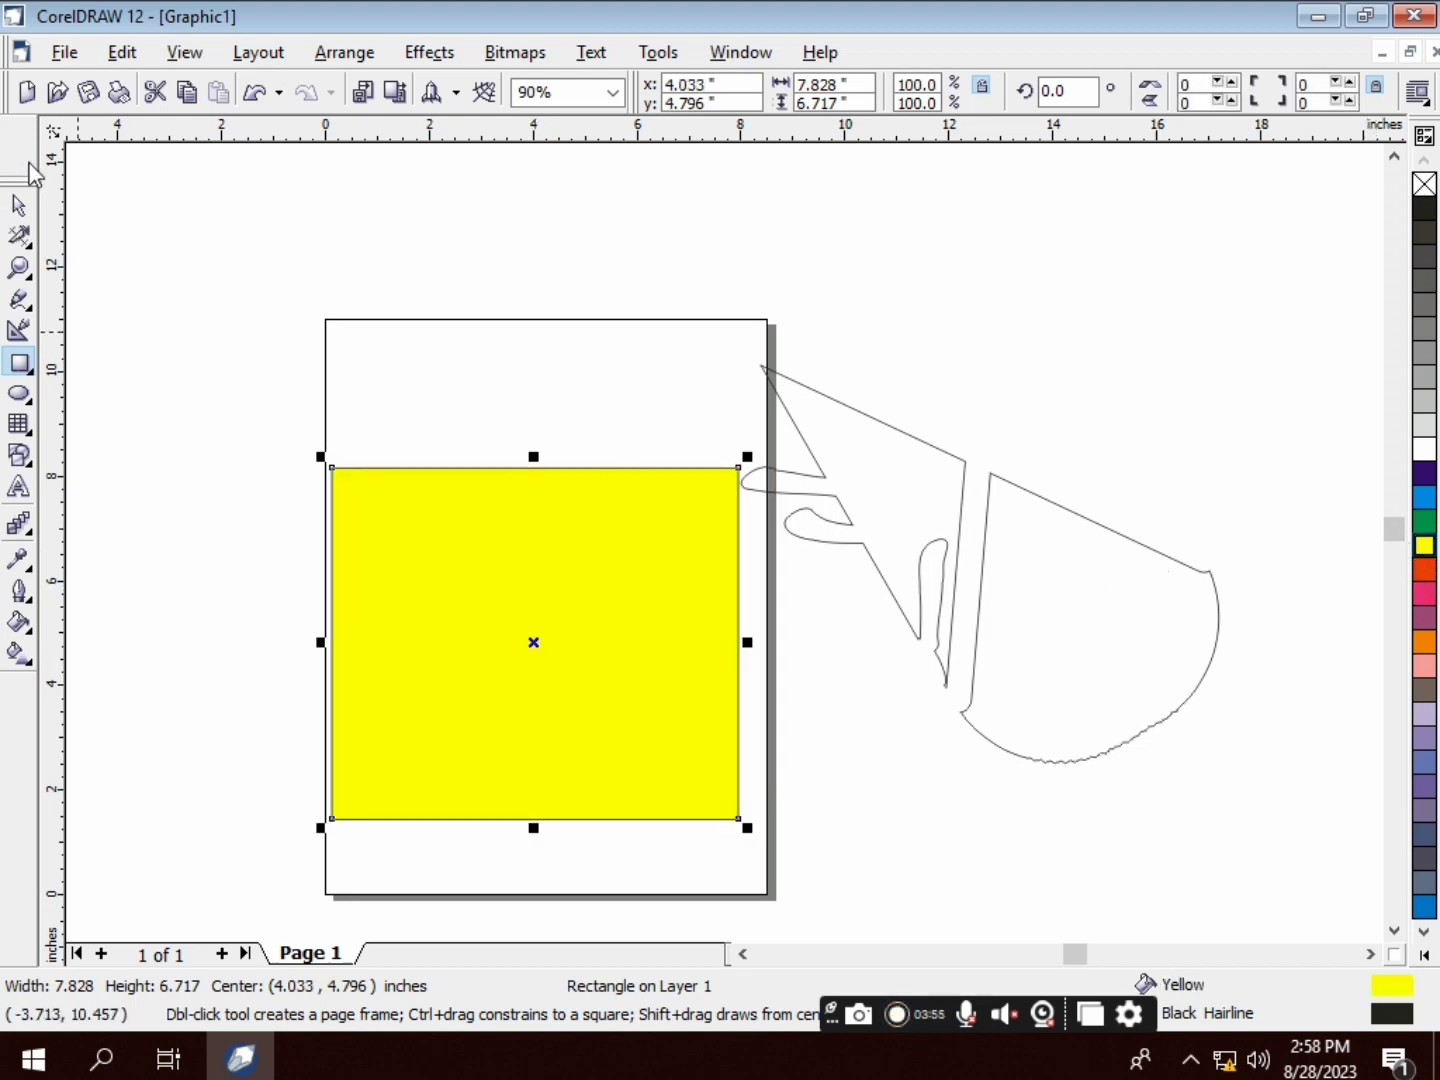
click(19, 206)
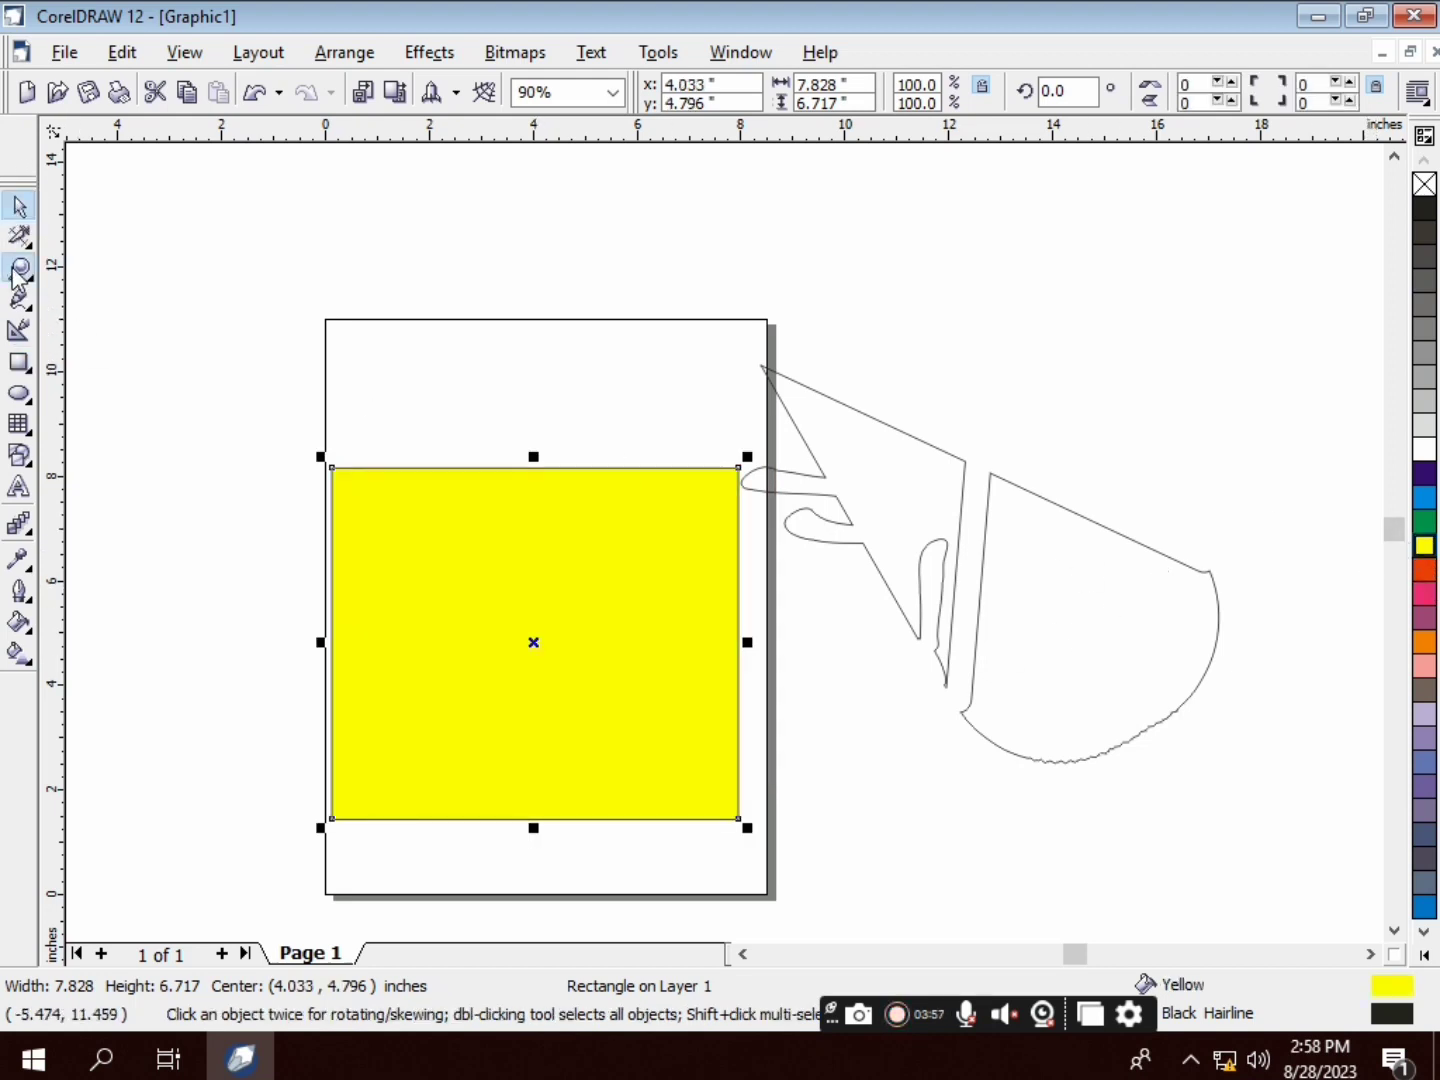
Examine the yellow rectangle by zooming in and out with the Zoom tool and panning with the Hand tool until it fits the view
click(19, 268)
click(503, 590)
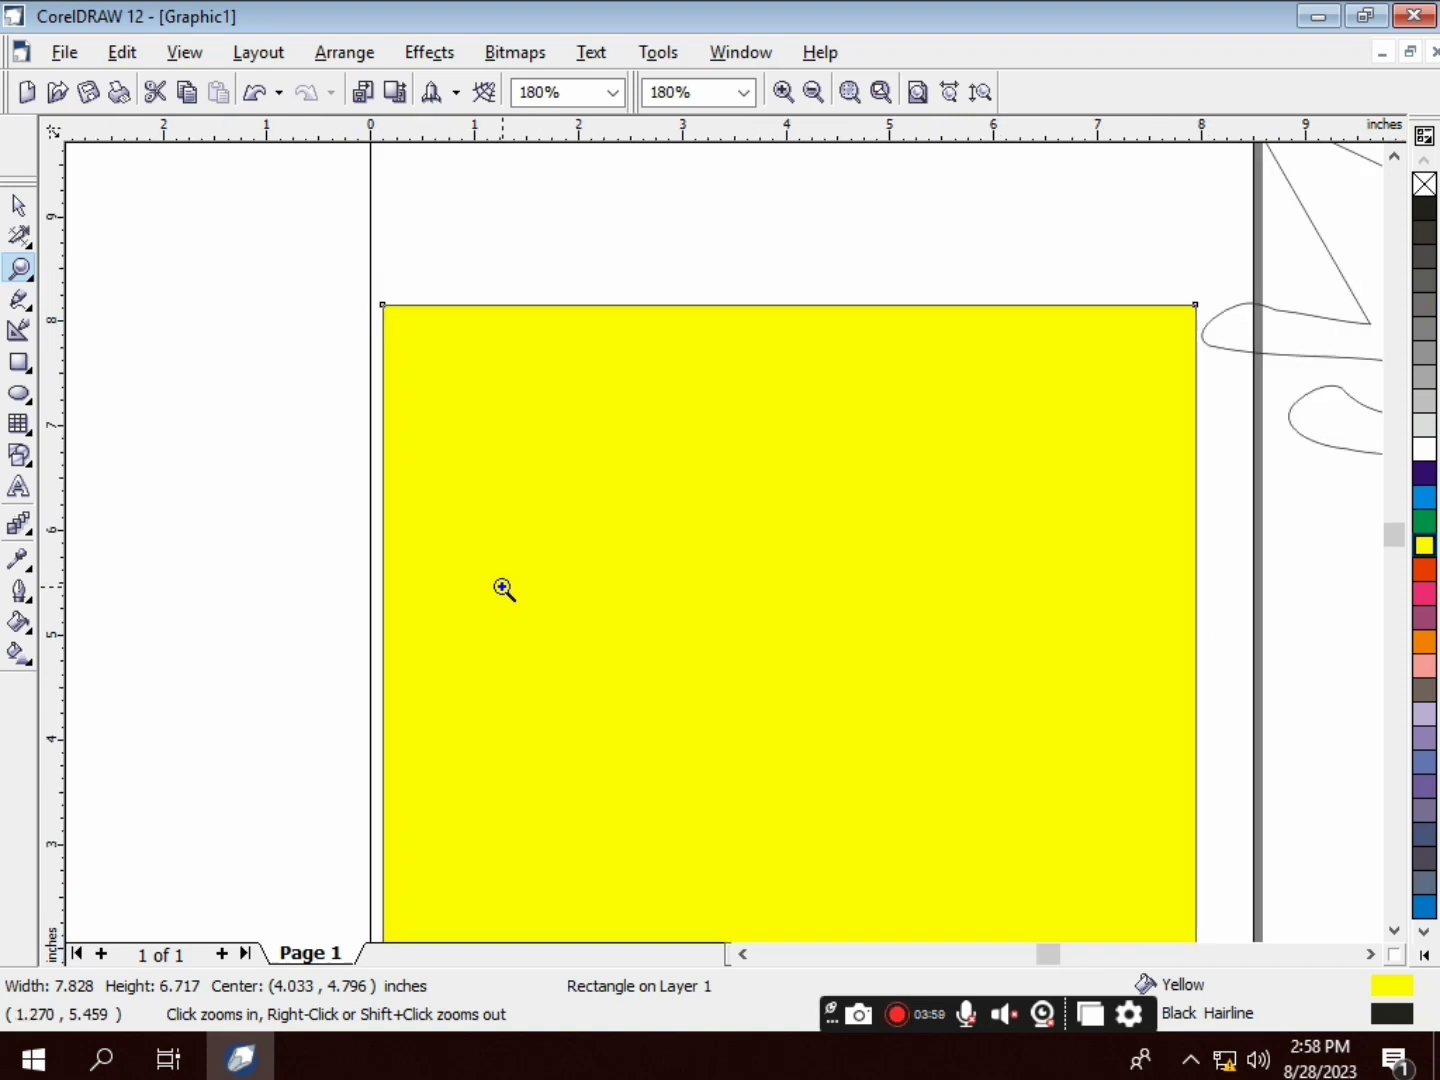
scroll(509, 590, down, 3)
scroll(508, 591, up, 3)
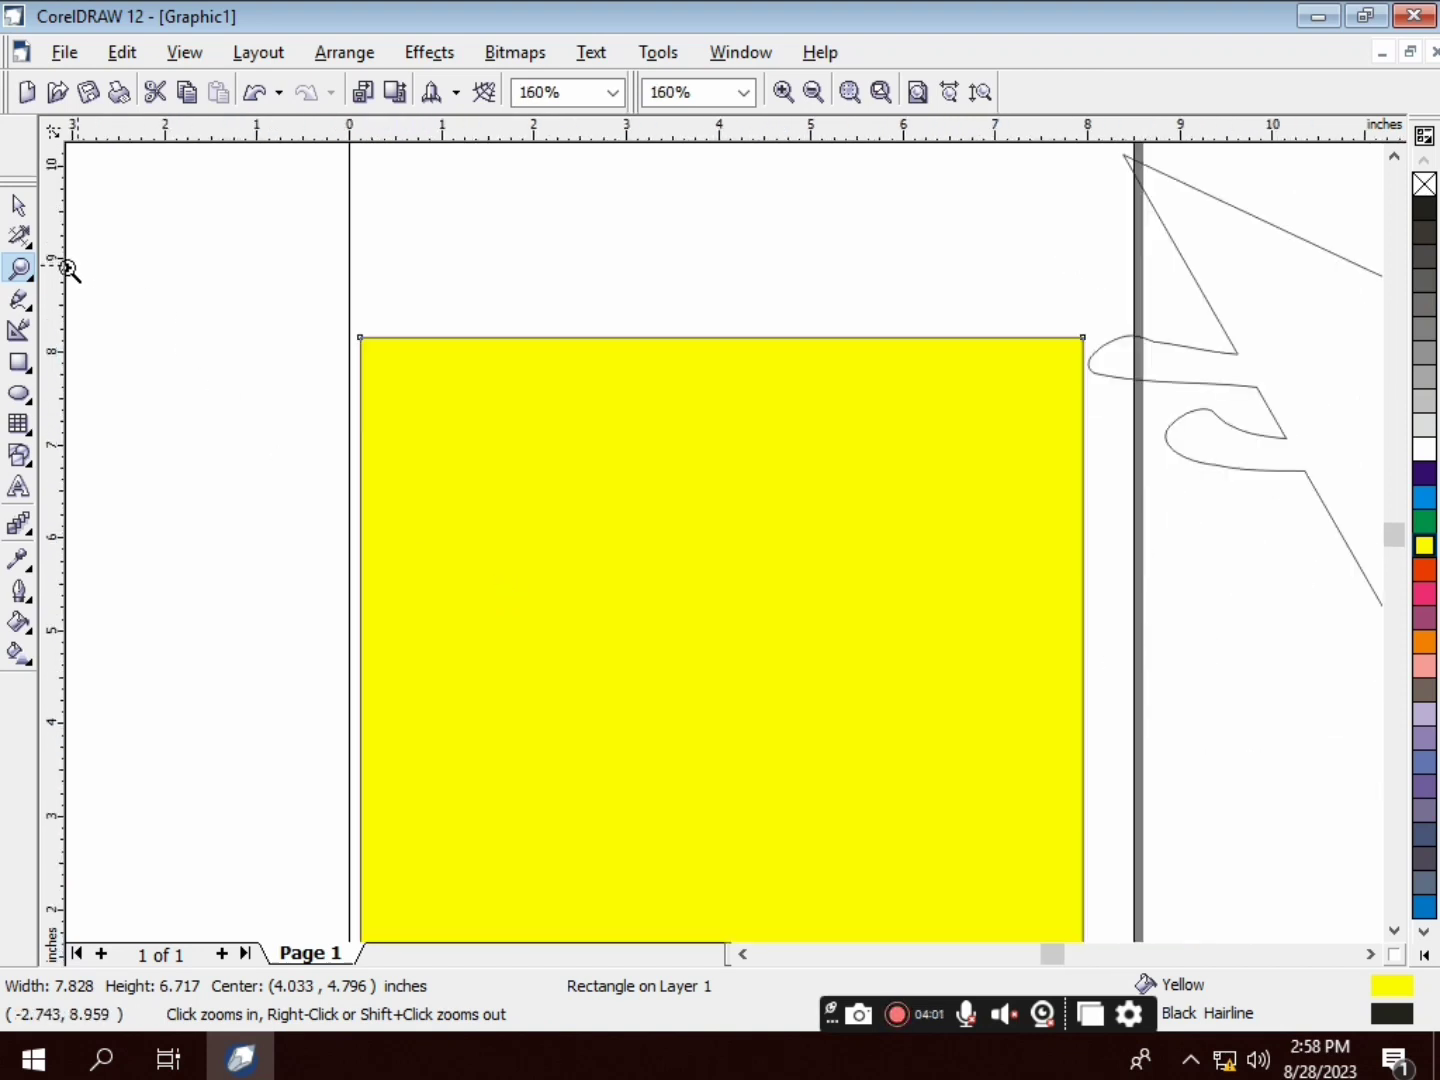
right_click(702, 479)
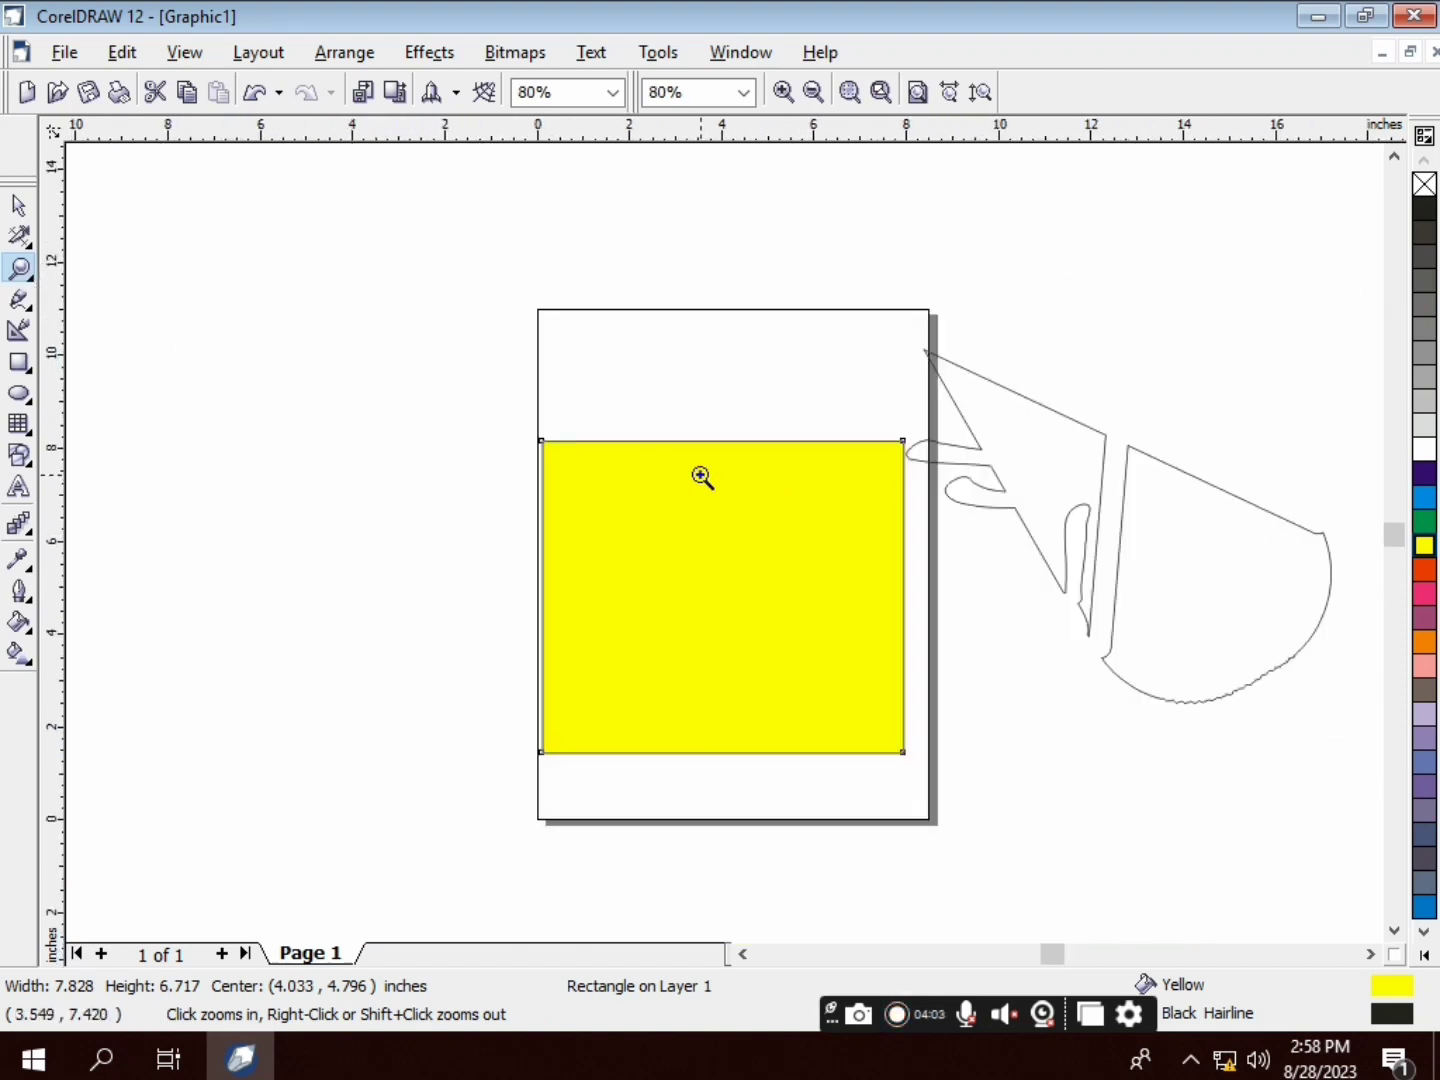
click(702, 479)
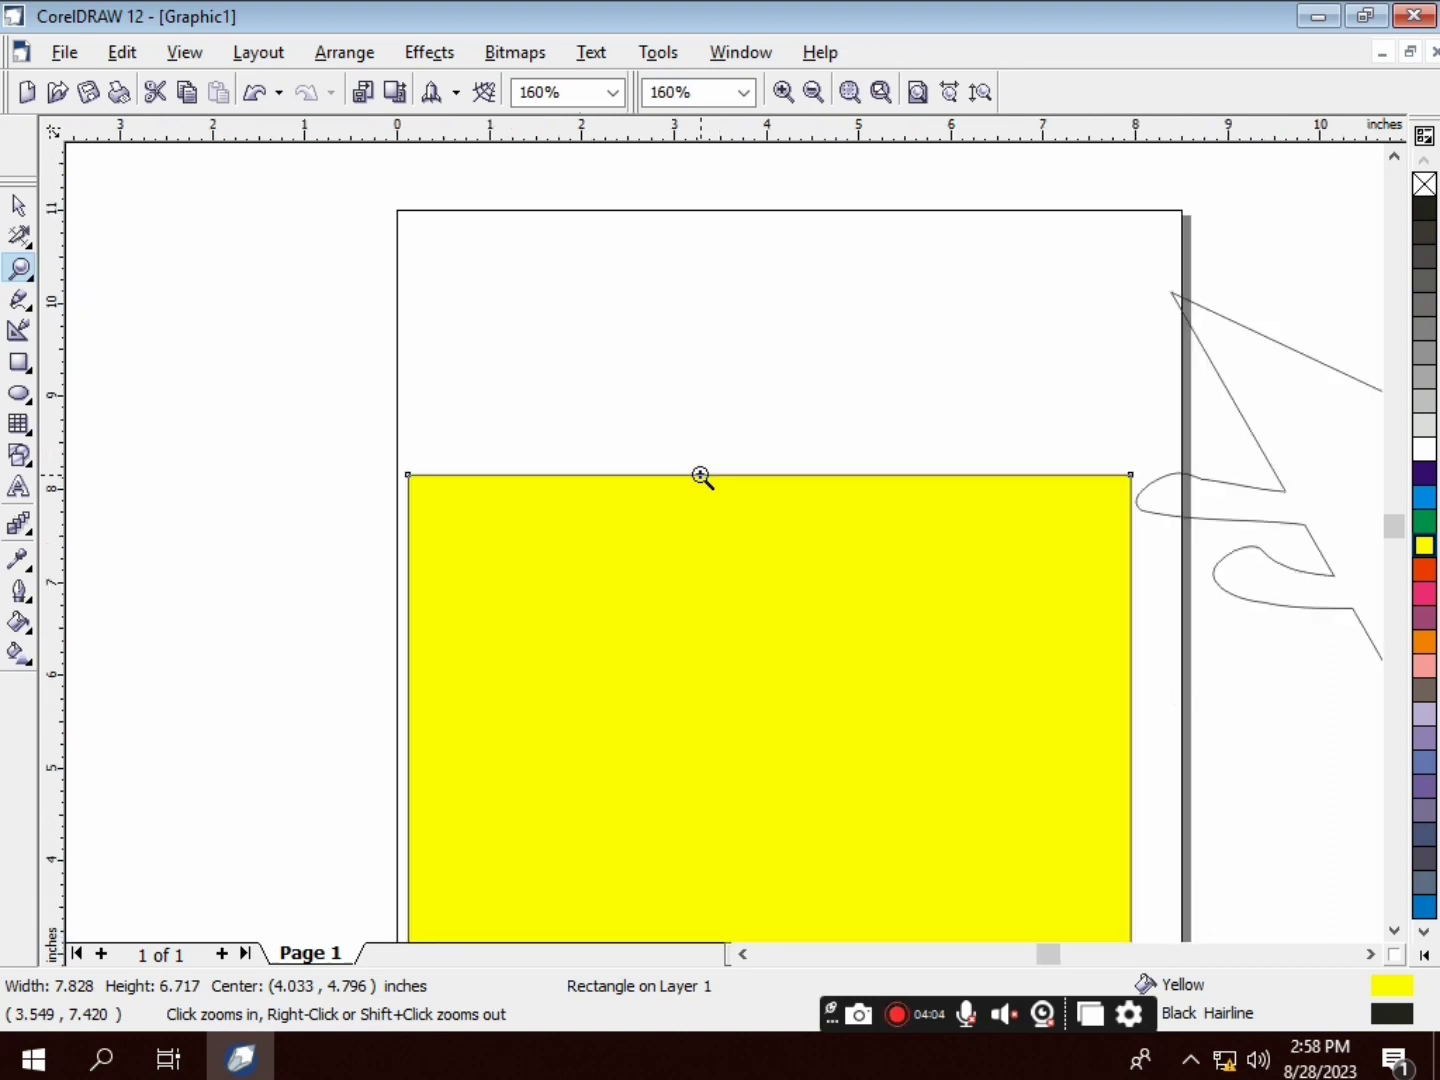
click(33, 281)
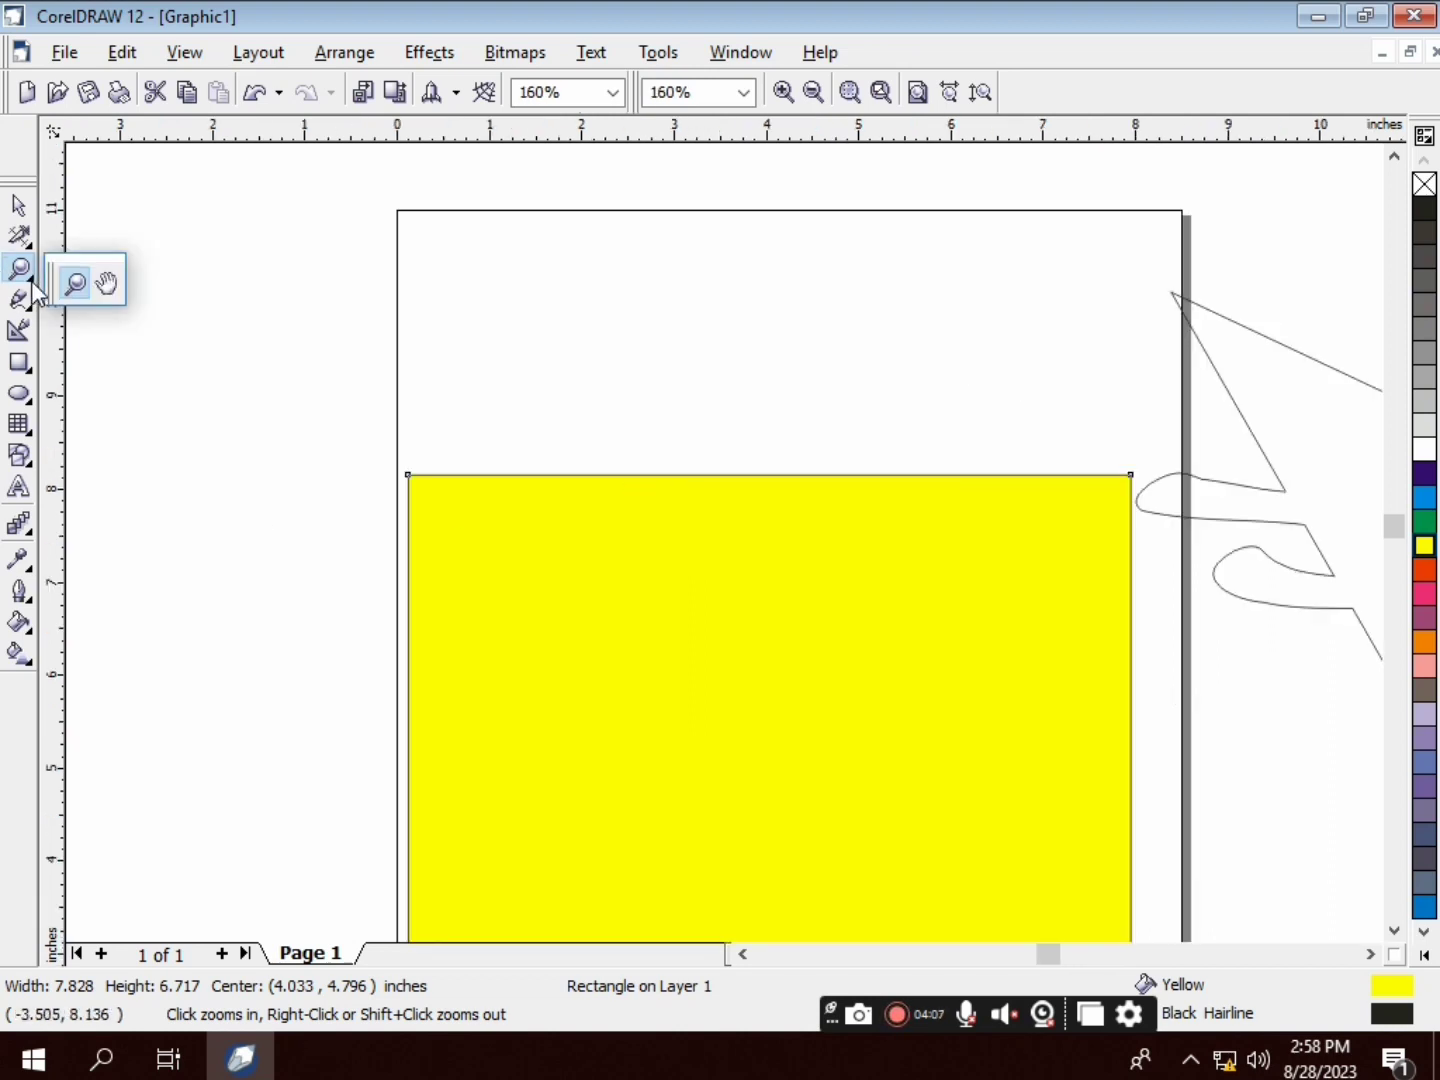
click(103, 291)
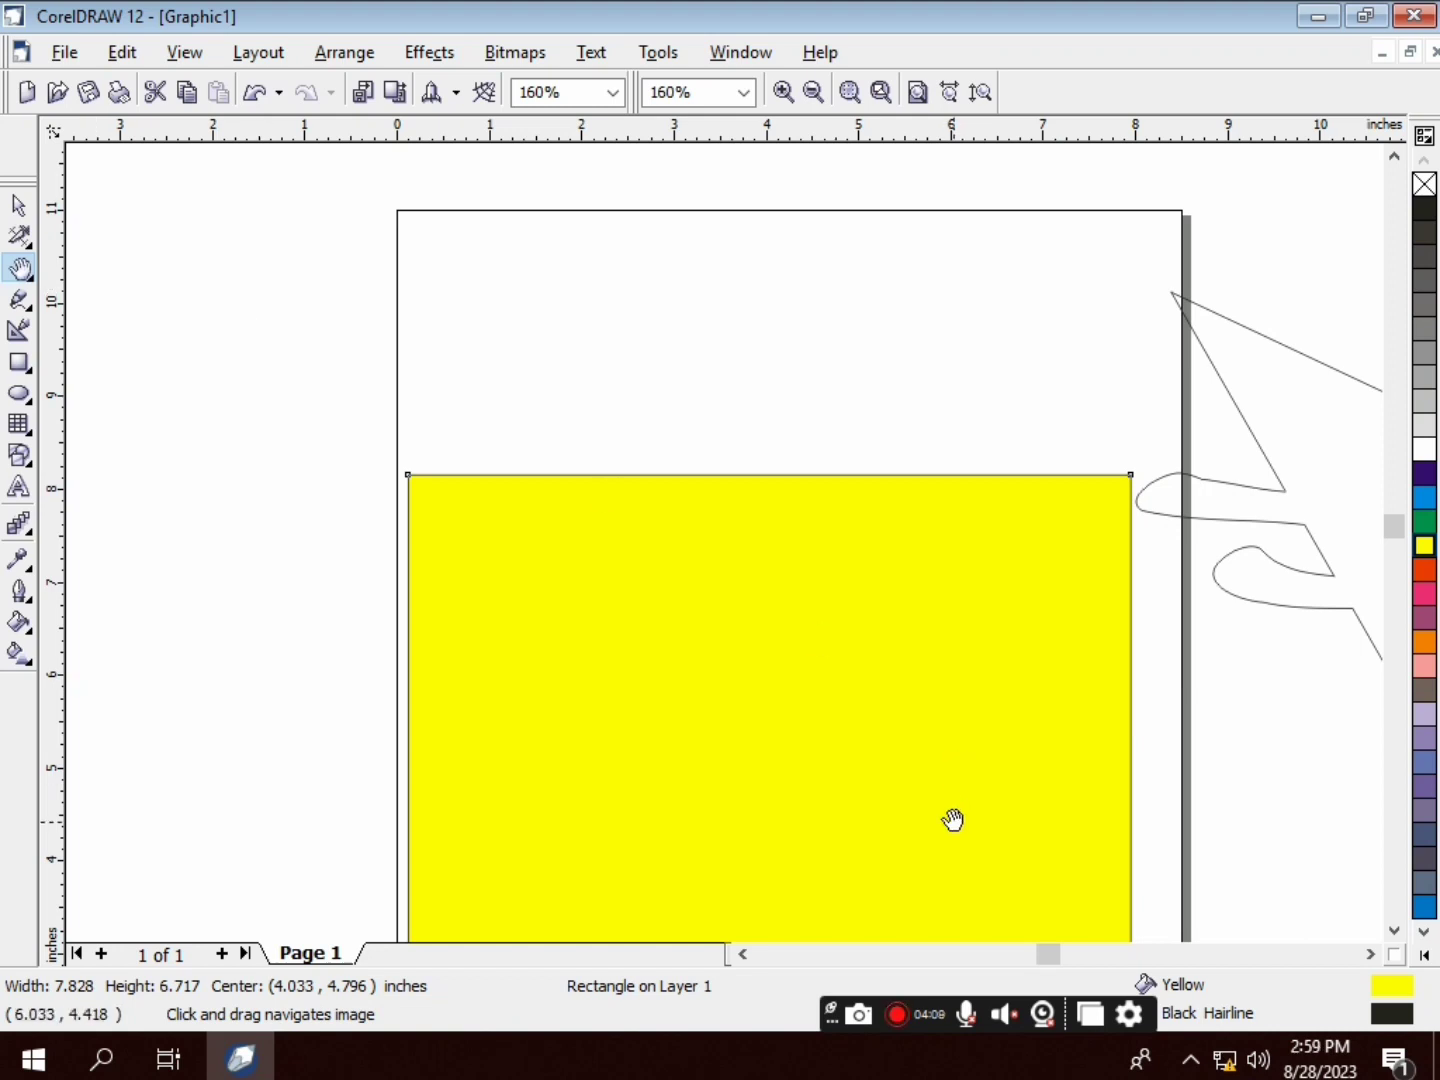
drag(955, 820, 890, 686)
Draw an open, wavy freehand curve about 4.8 by 4.5 inches over the yellow rectangle
click(35, 308)
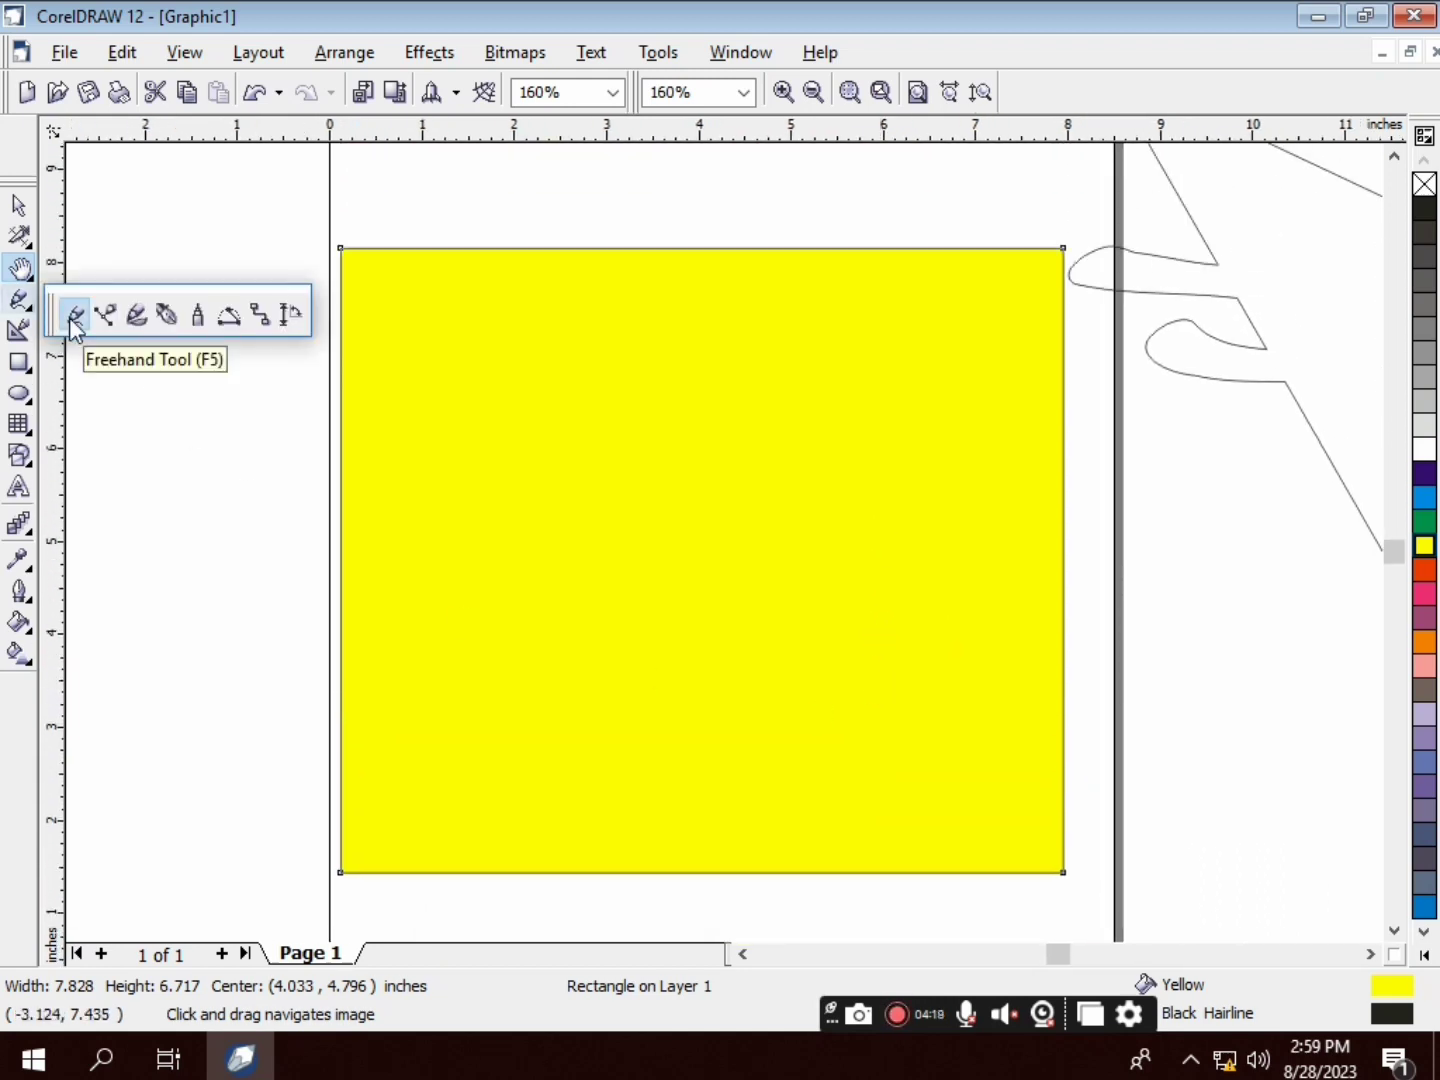
click(75, 316)
mouse_move(585, 652)
mouse_down()
mouse_move(817, 505)
mouse_move(944, 662)
mouse_move(755, 656)
mouse_move(750, 625)
mouse_up()
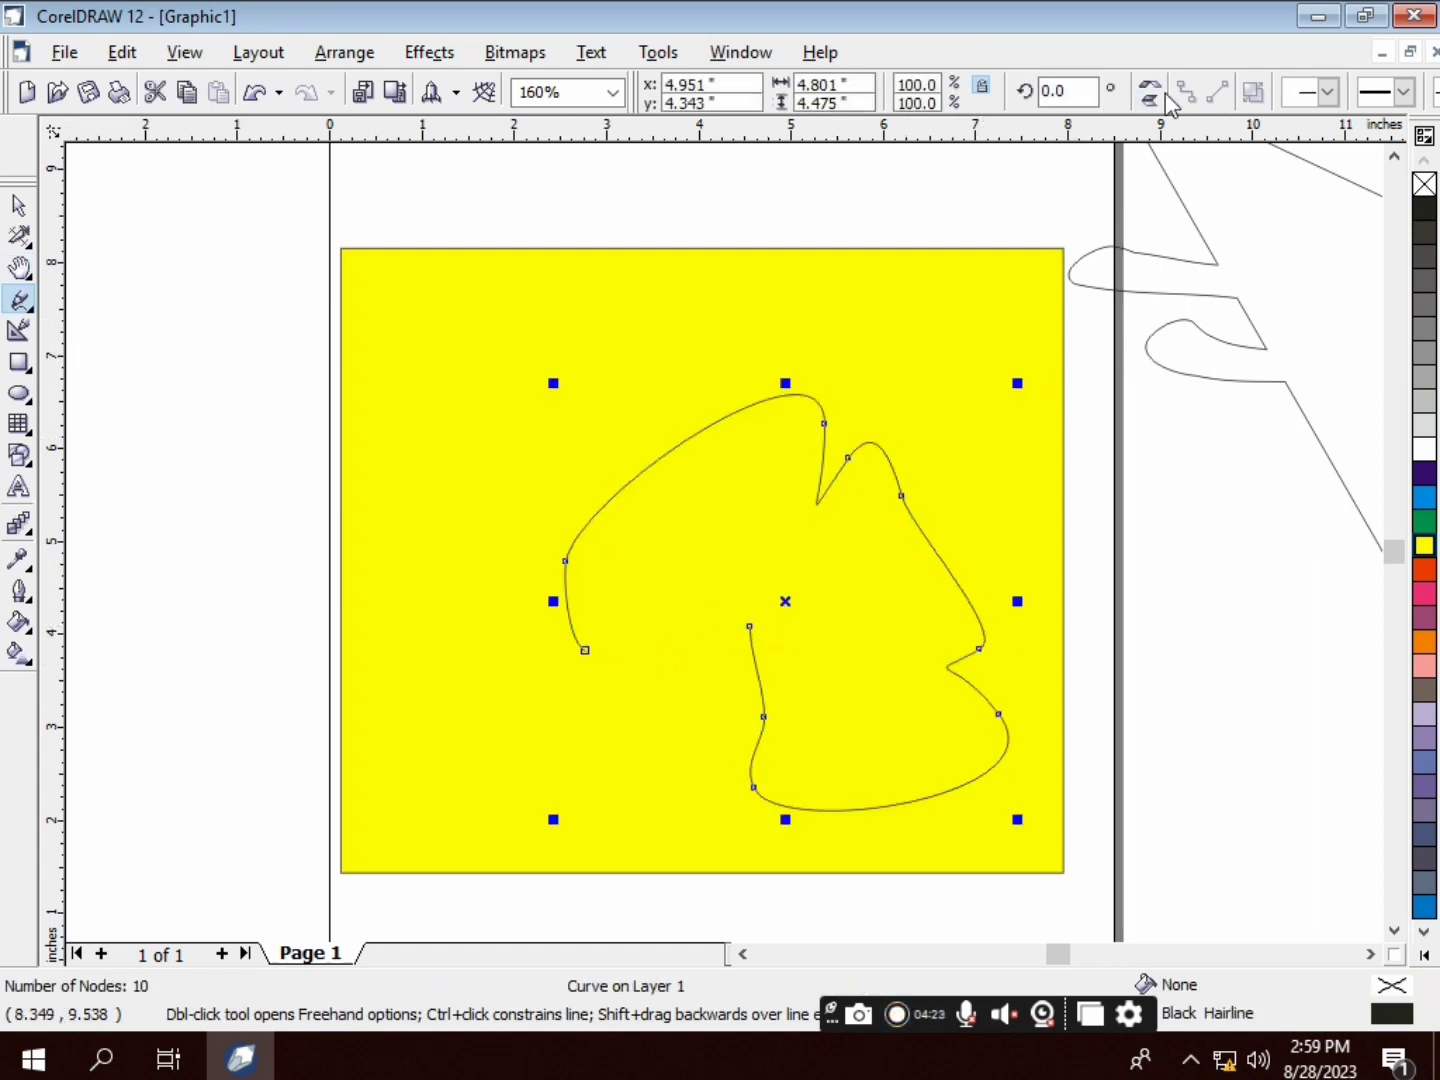
Draw a nearly vertical straight line about 3.5 inches long beside the page with the Bezier tool
click(31, 311)
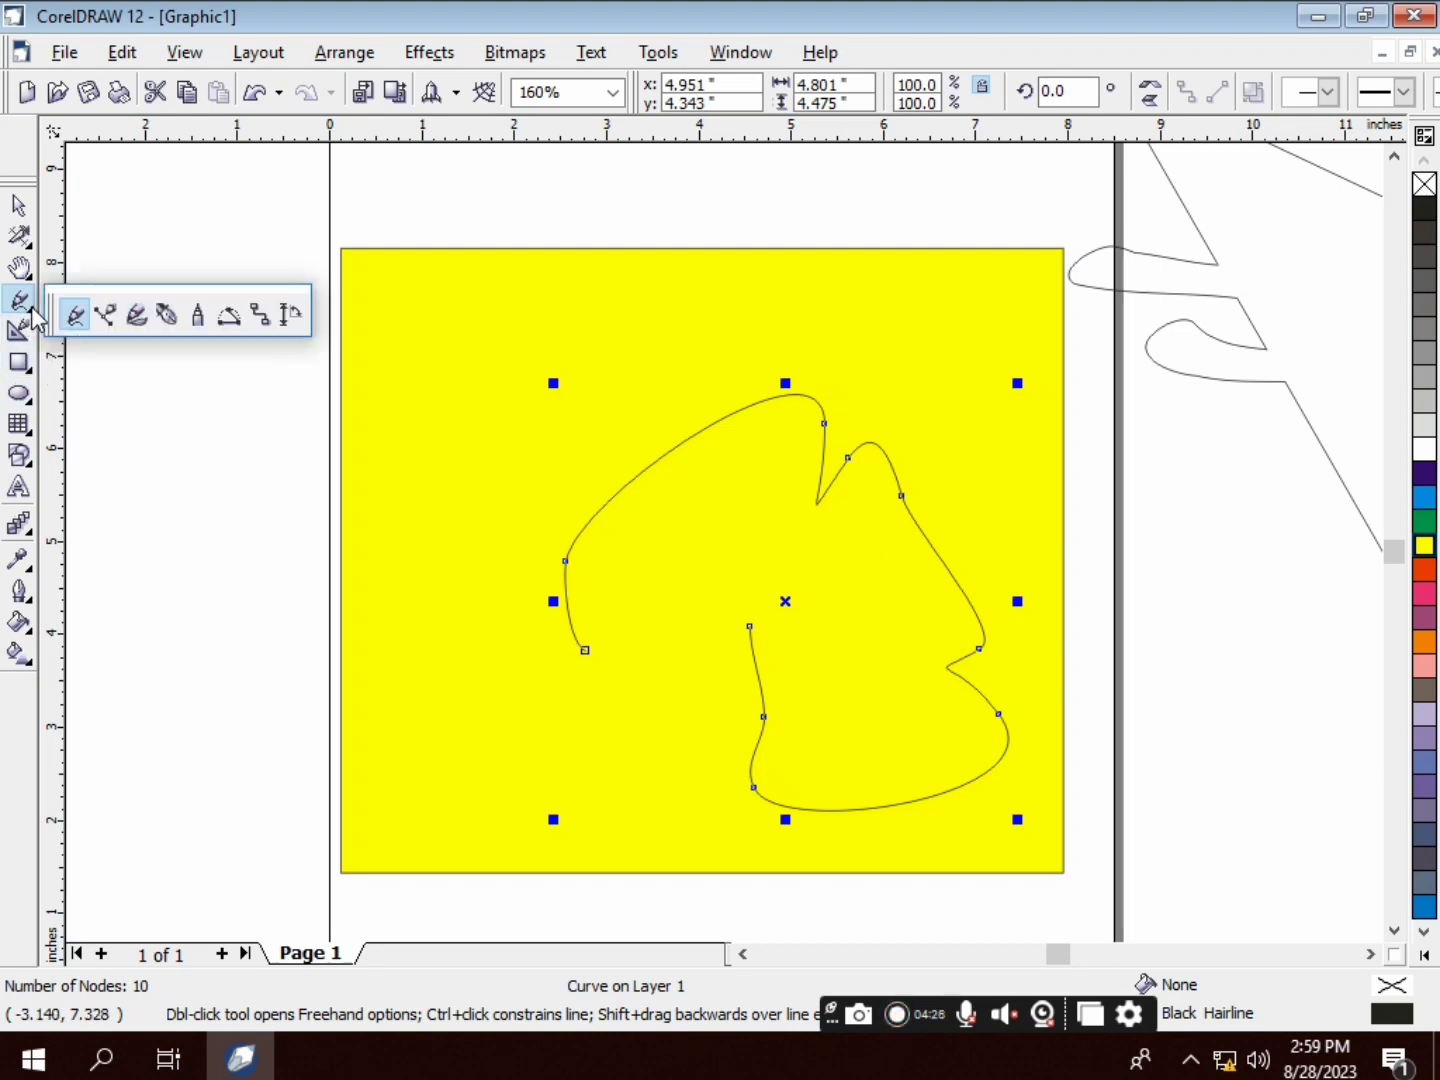
click(104, 316)
click(167, 277)
click(177, 600)
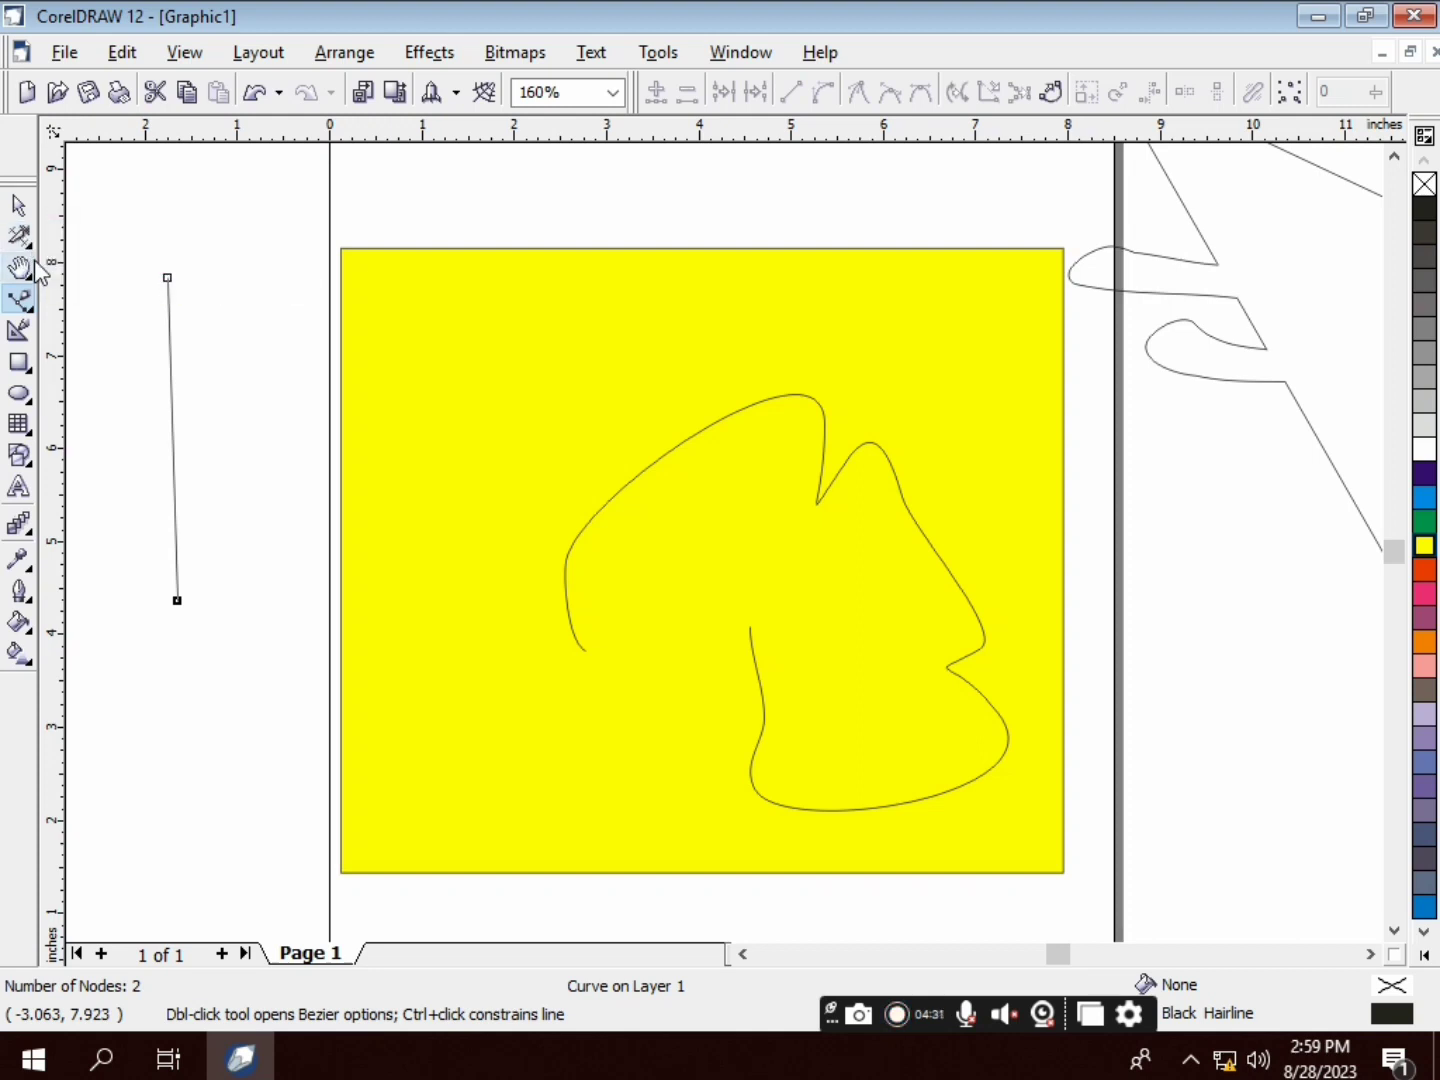
Convert the Bezier line to a curve with the Shape tool and pull its lower control handle outward so it bulges toward the yellow rectangle
click(30, 268)
click(30, 242)
click(76, 252)
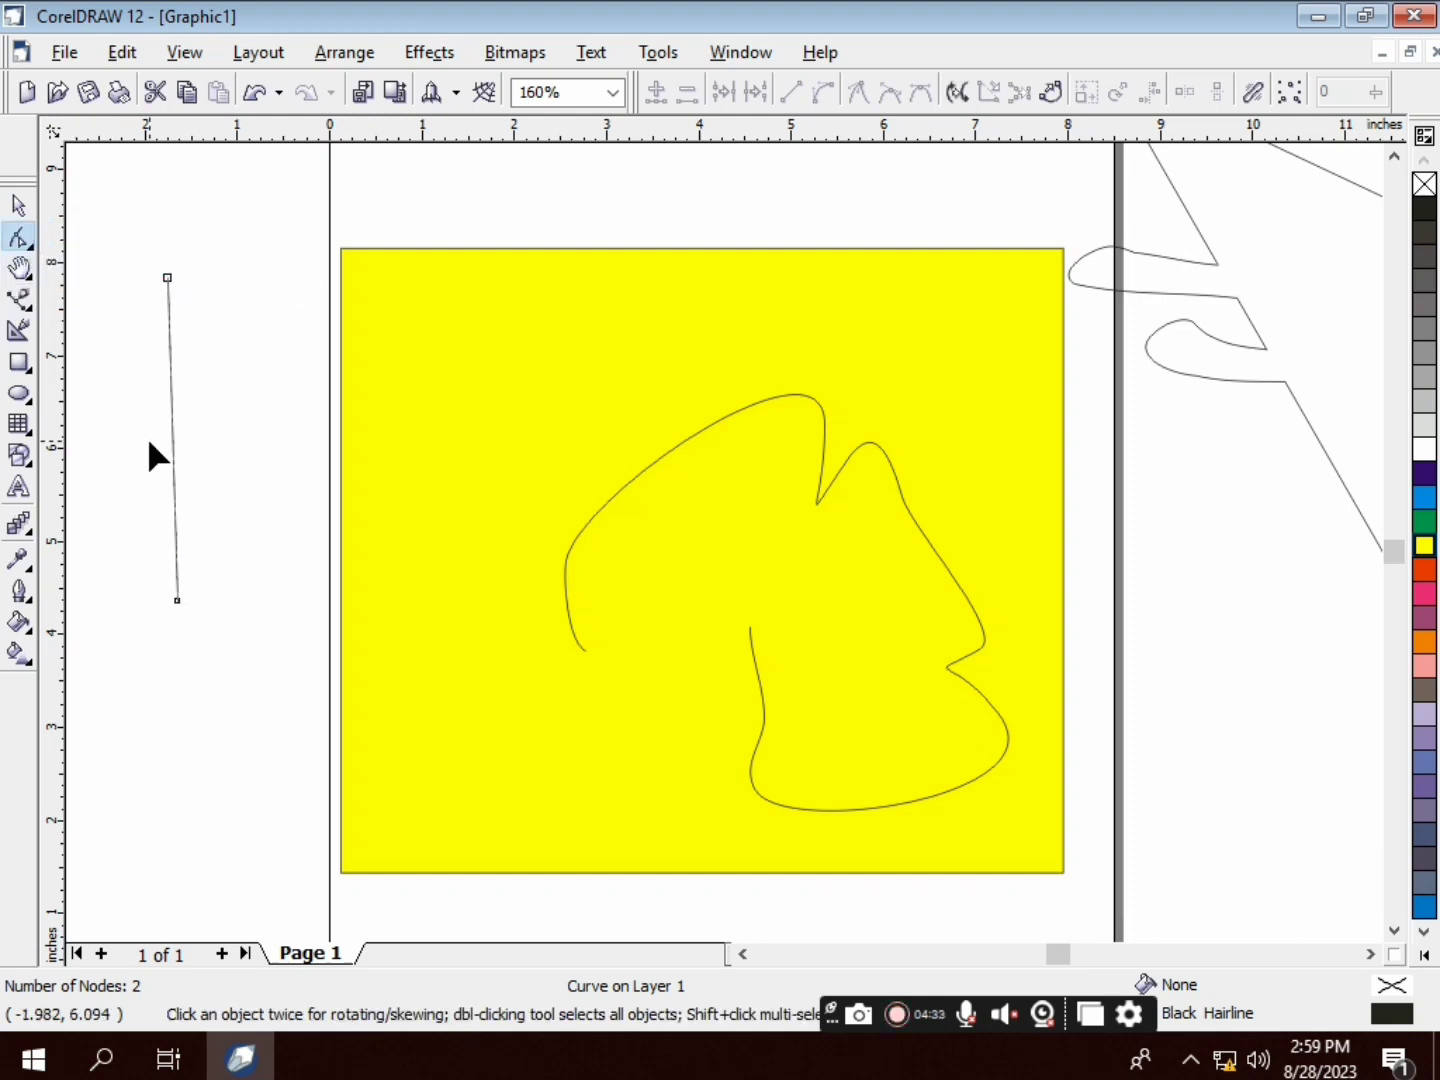
click(174, 472)
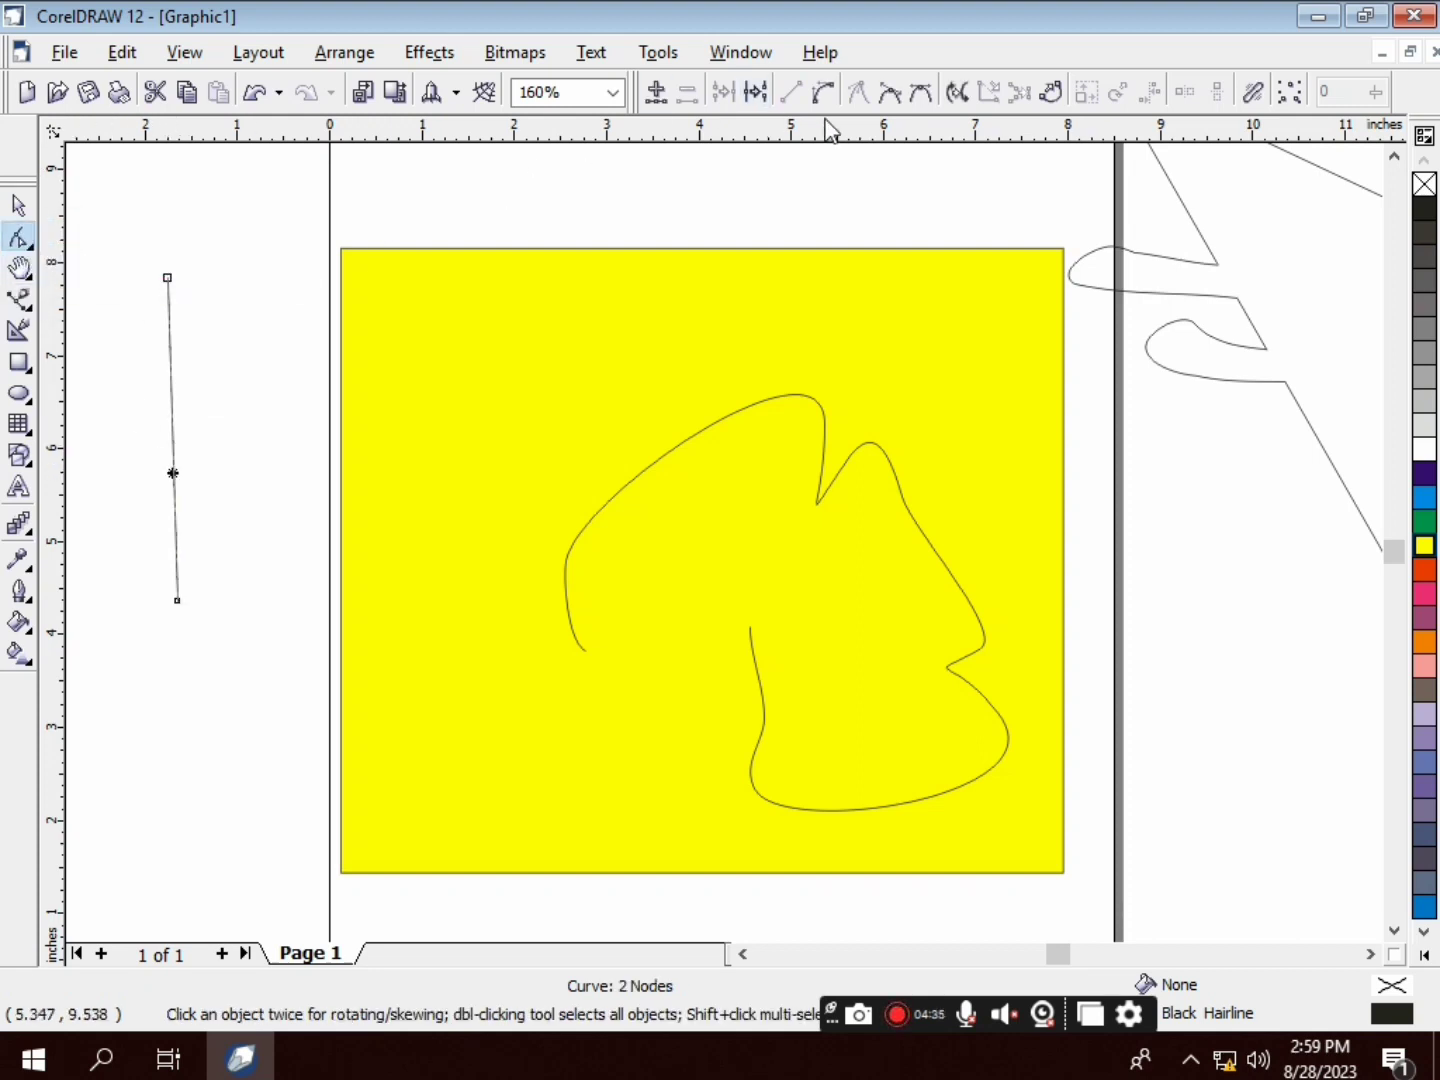
click(823, 91)
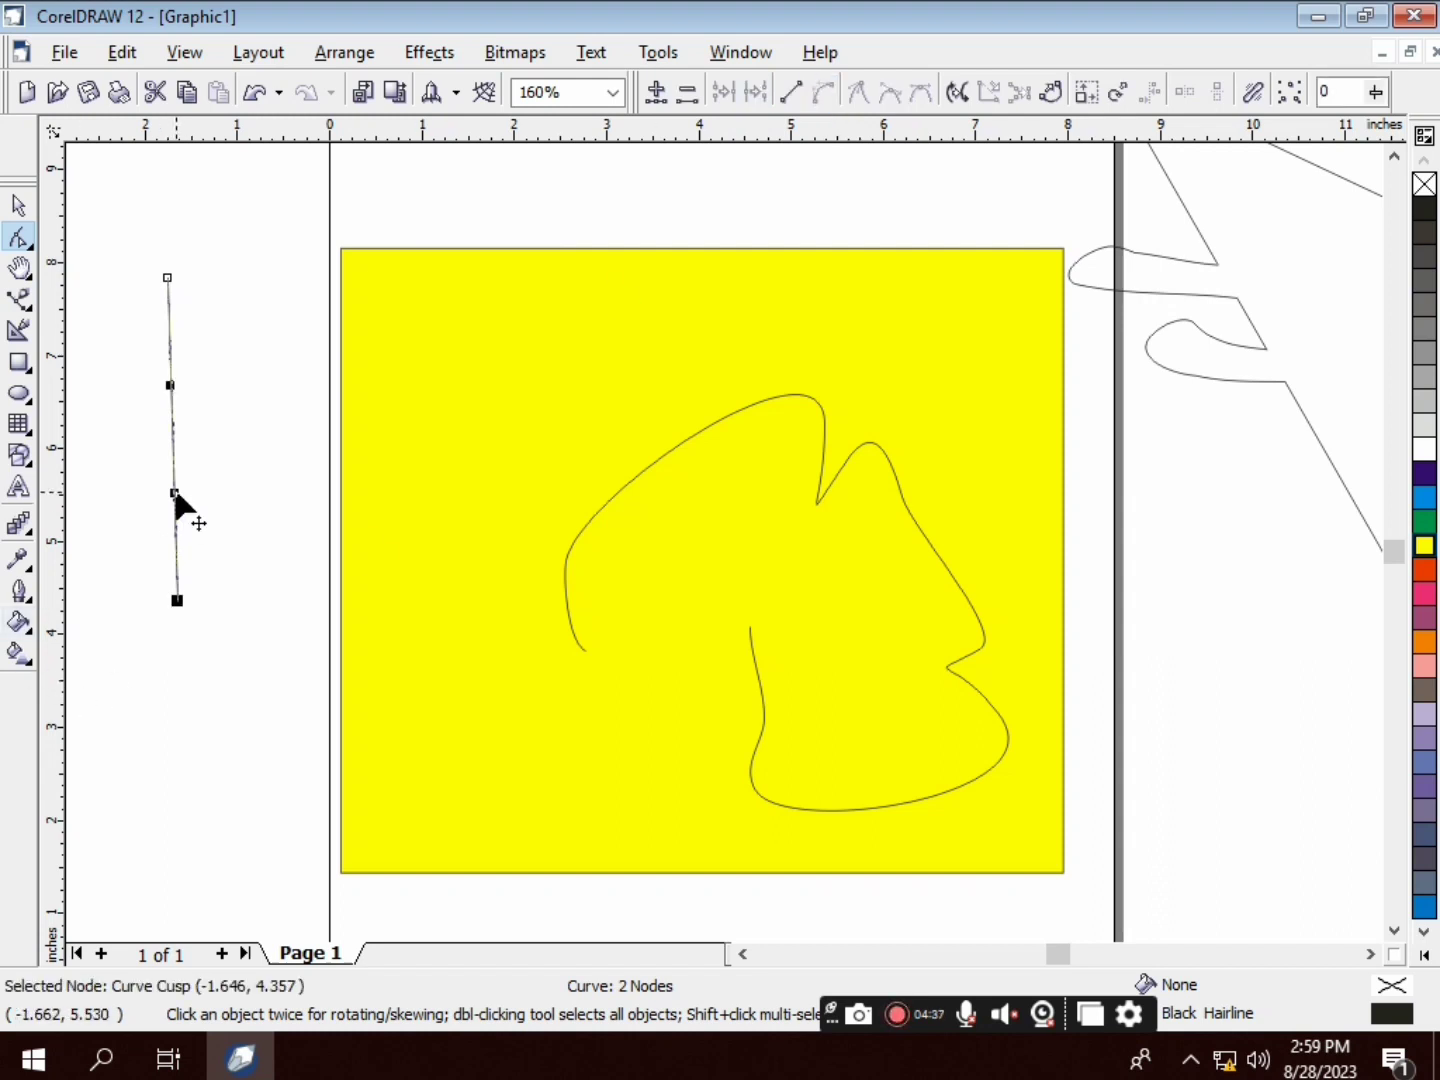
drag(176, 494, 341, 613)
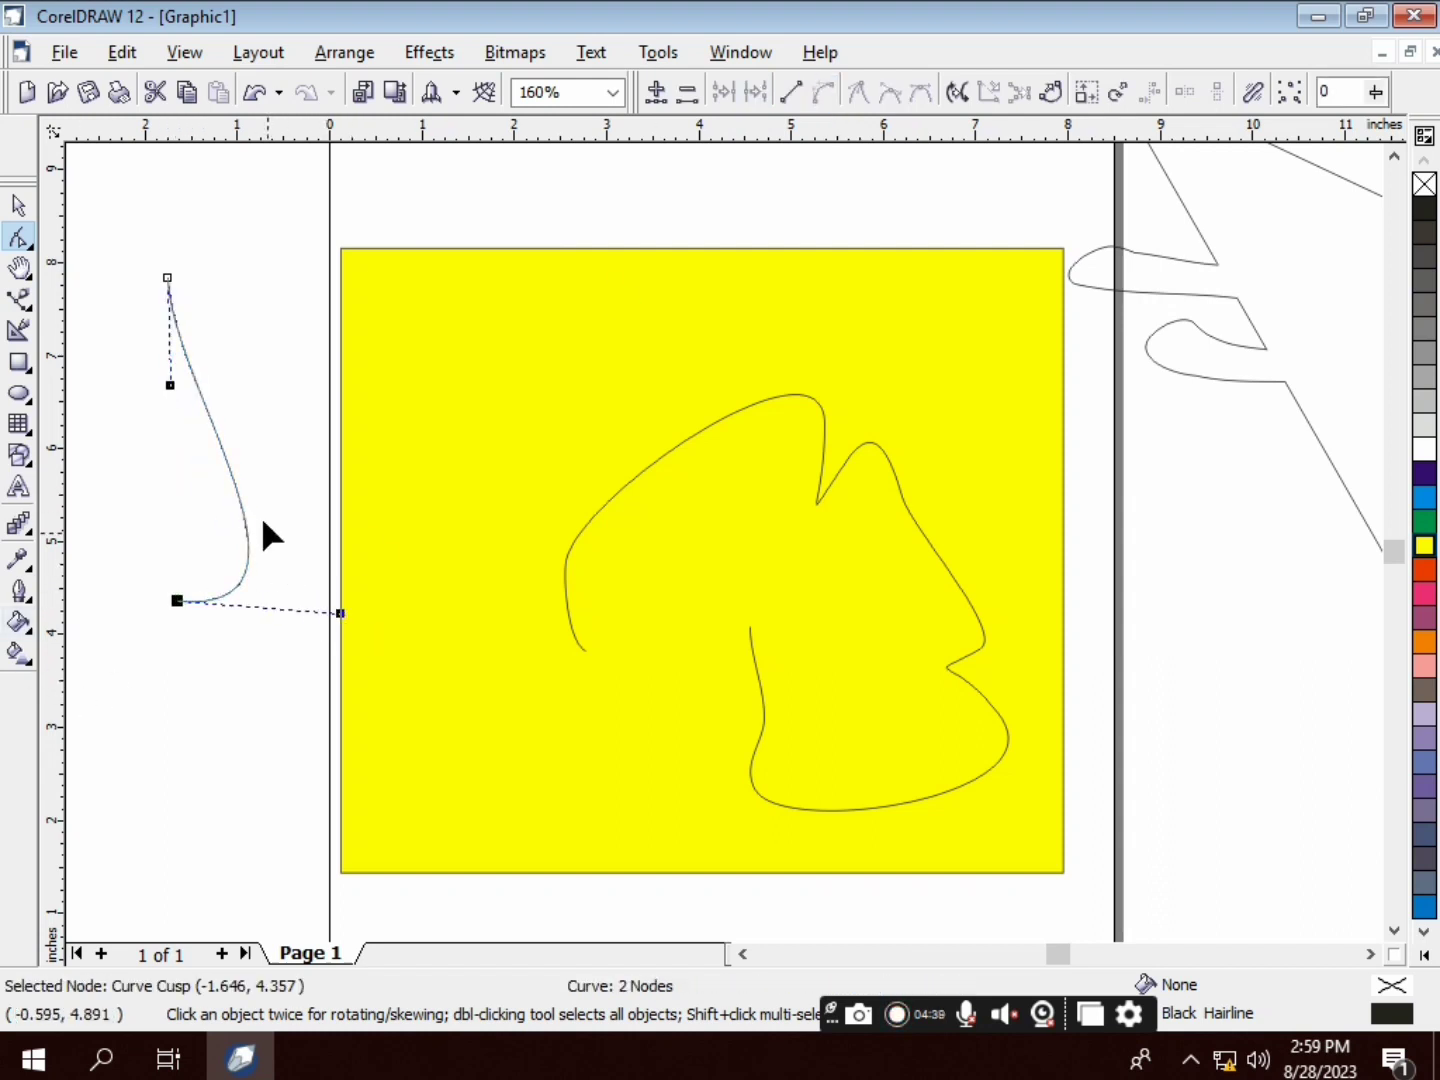
Close the curve, convert its straight side to a curve and bow that side outward to form a symmetrical teardrop
click(955, 93)
click(1039, 92)
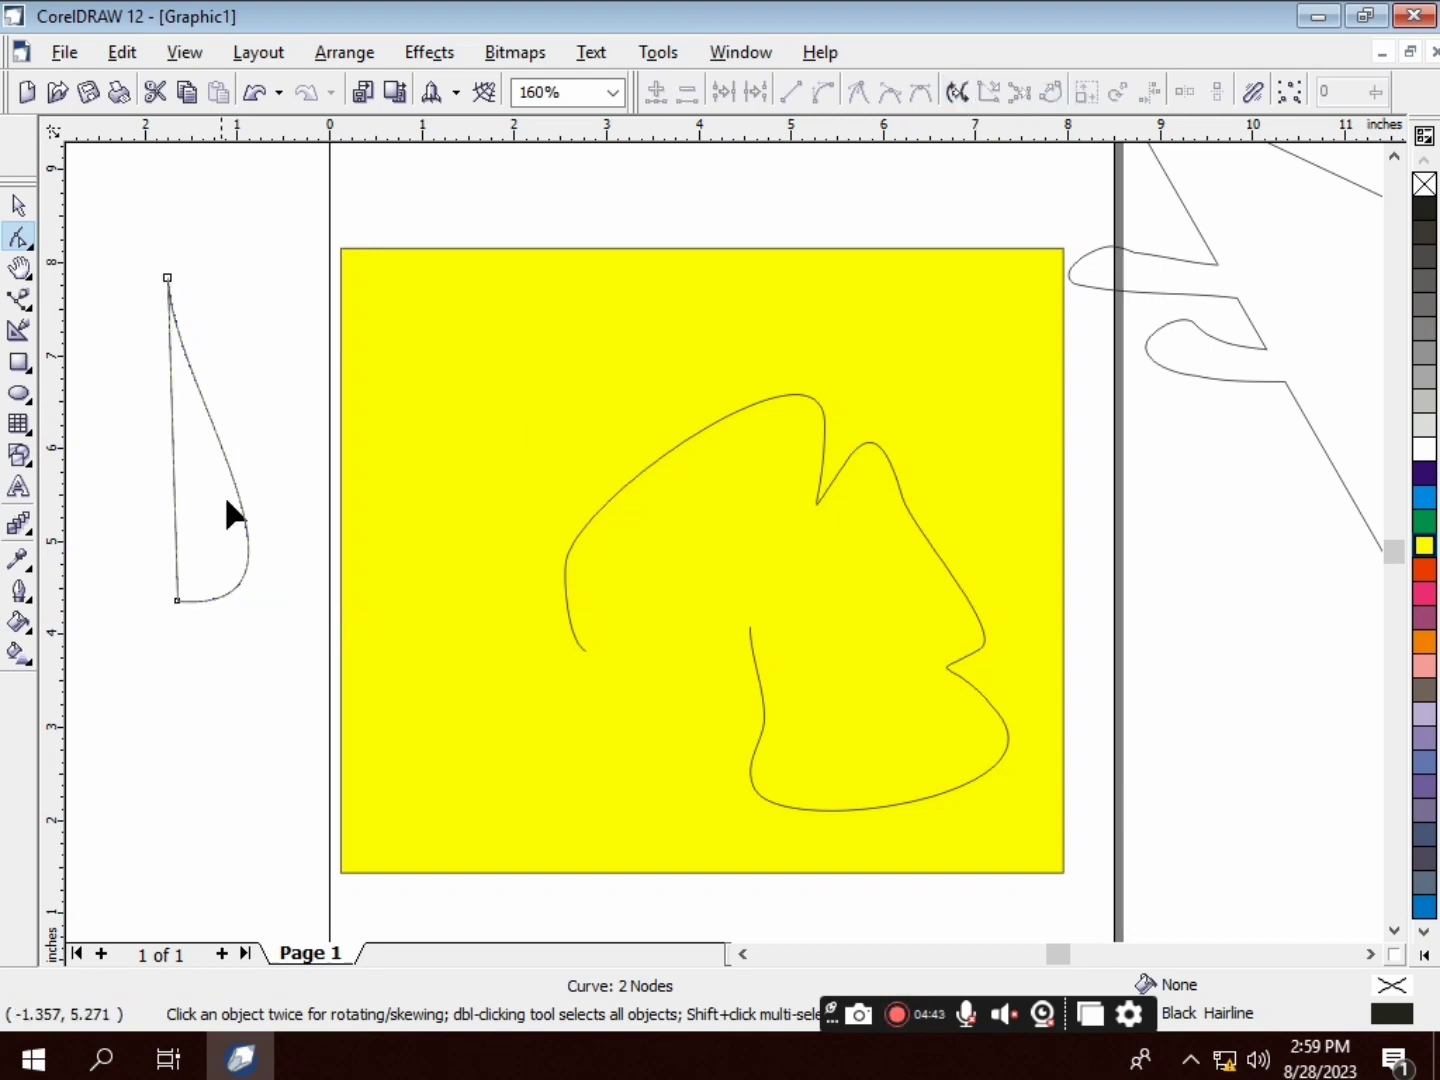
click(173, 497)
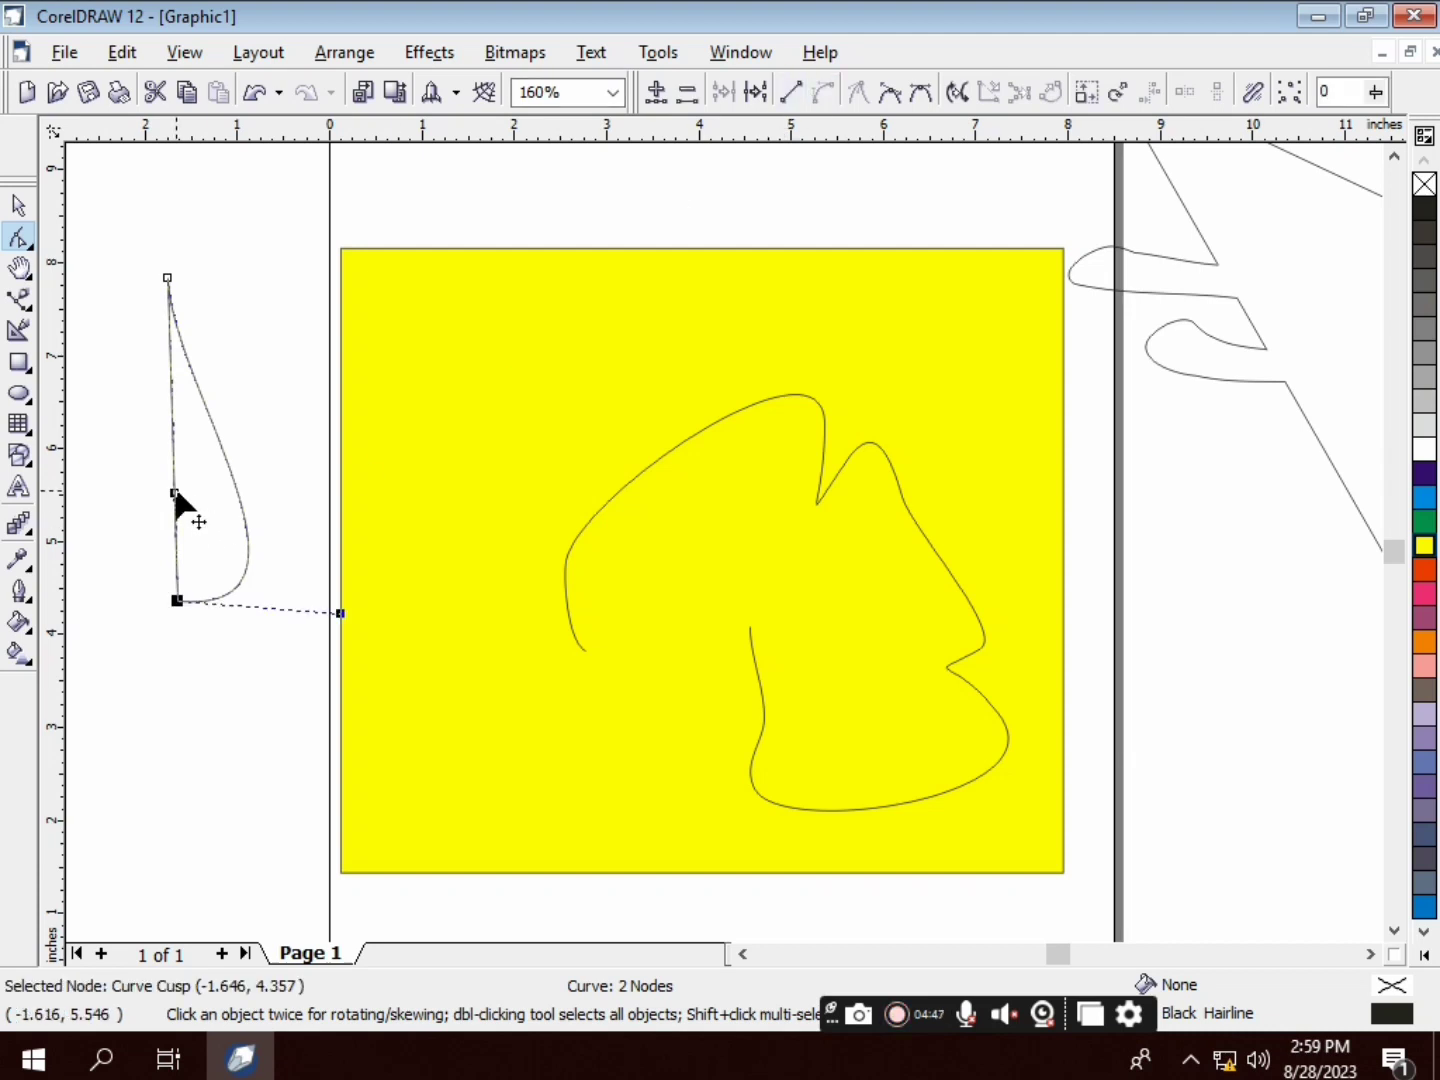
drag(176, 500, 223, 614)
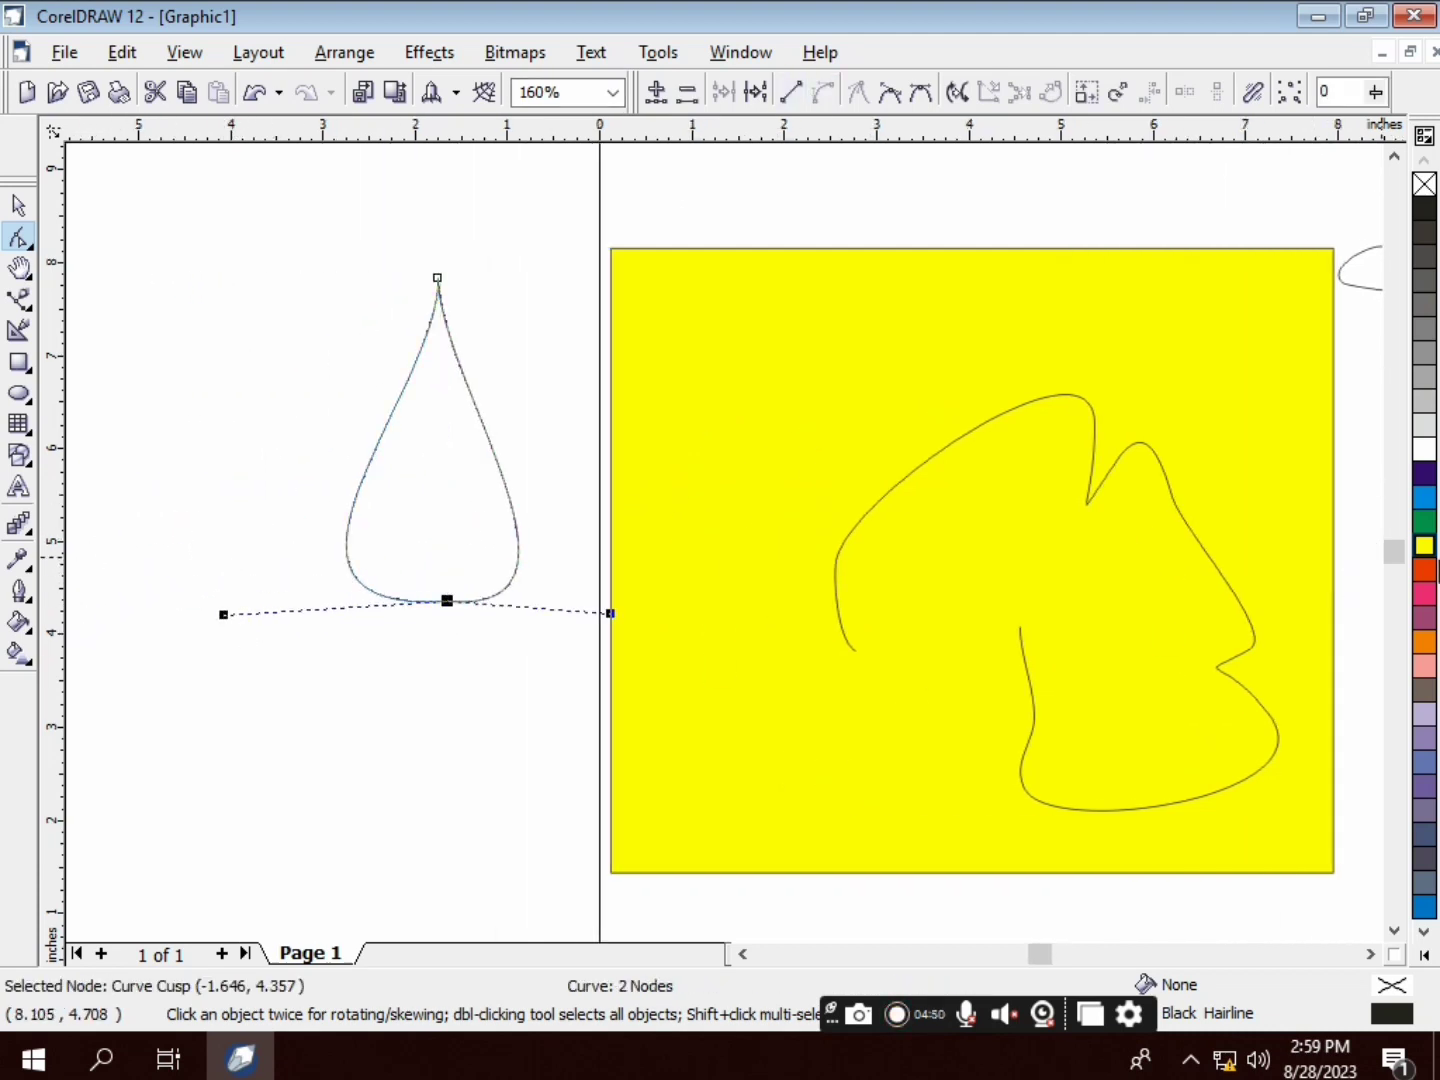
Fill the teardrop with green and deselect it
click(1424, 521)
click(18, 205)
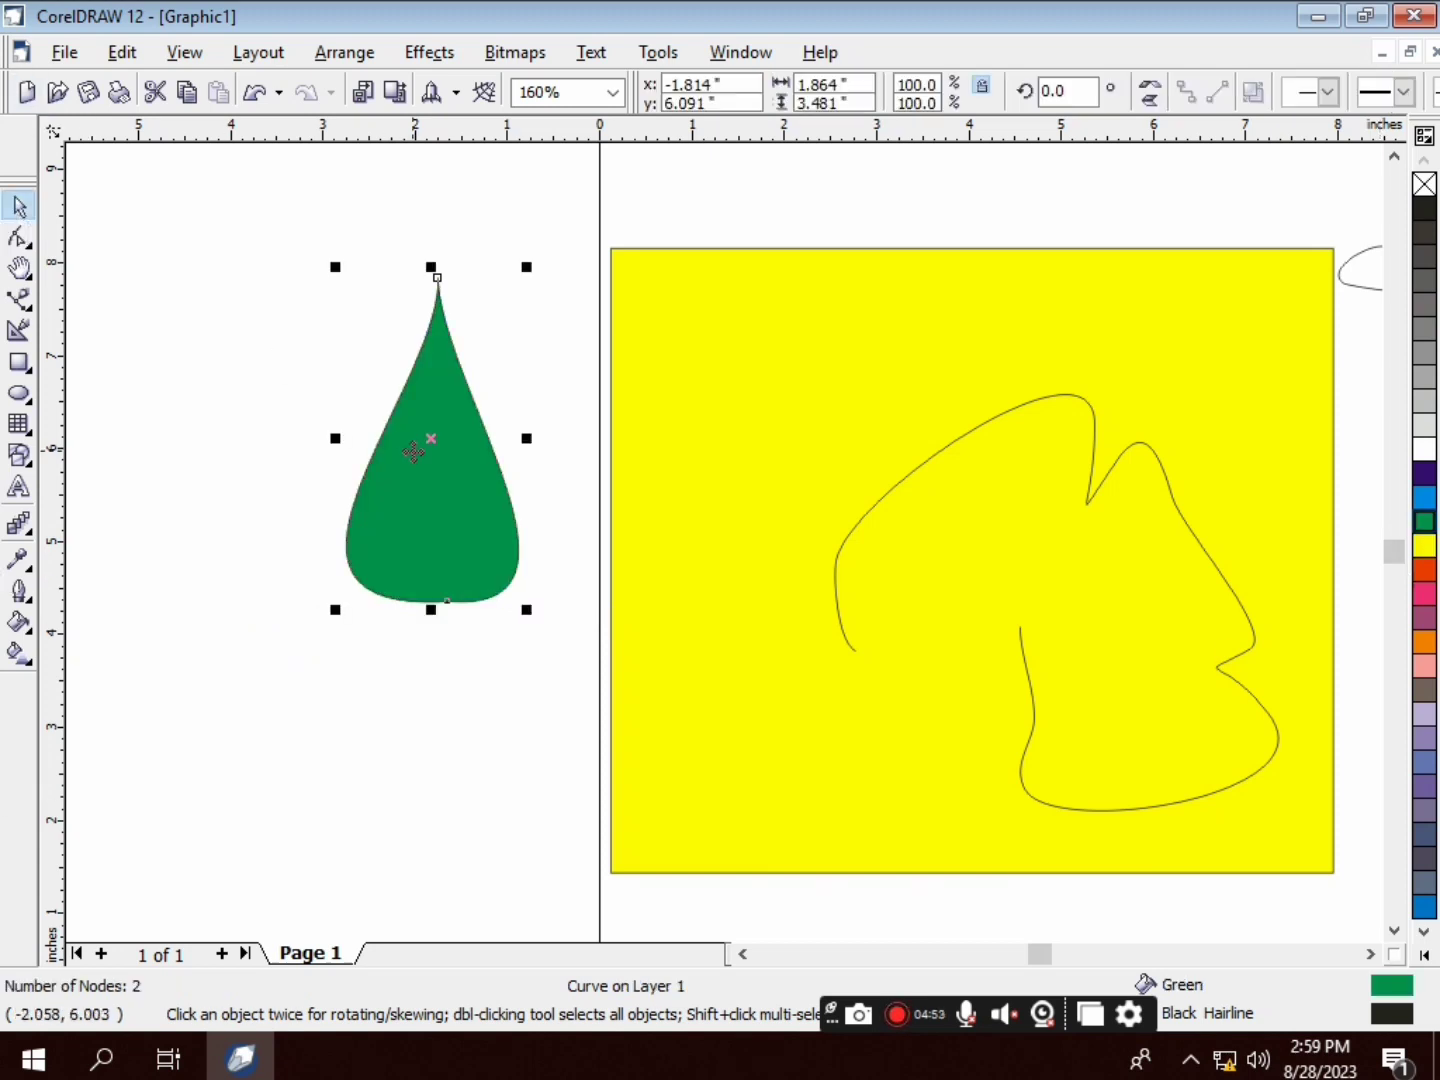
click(211, 661)
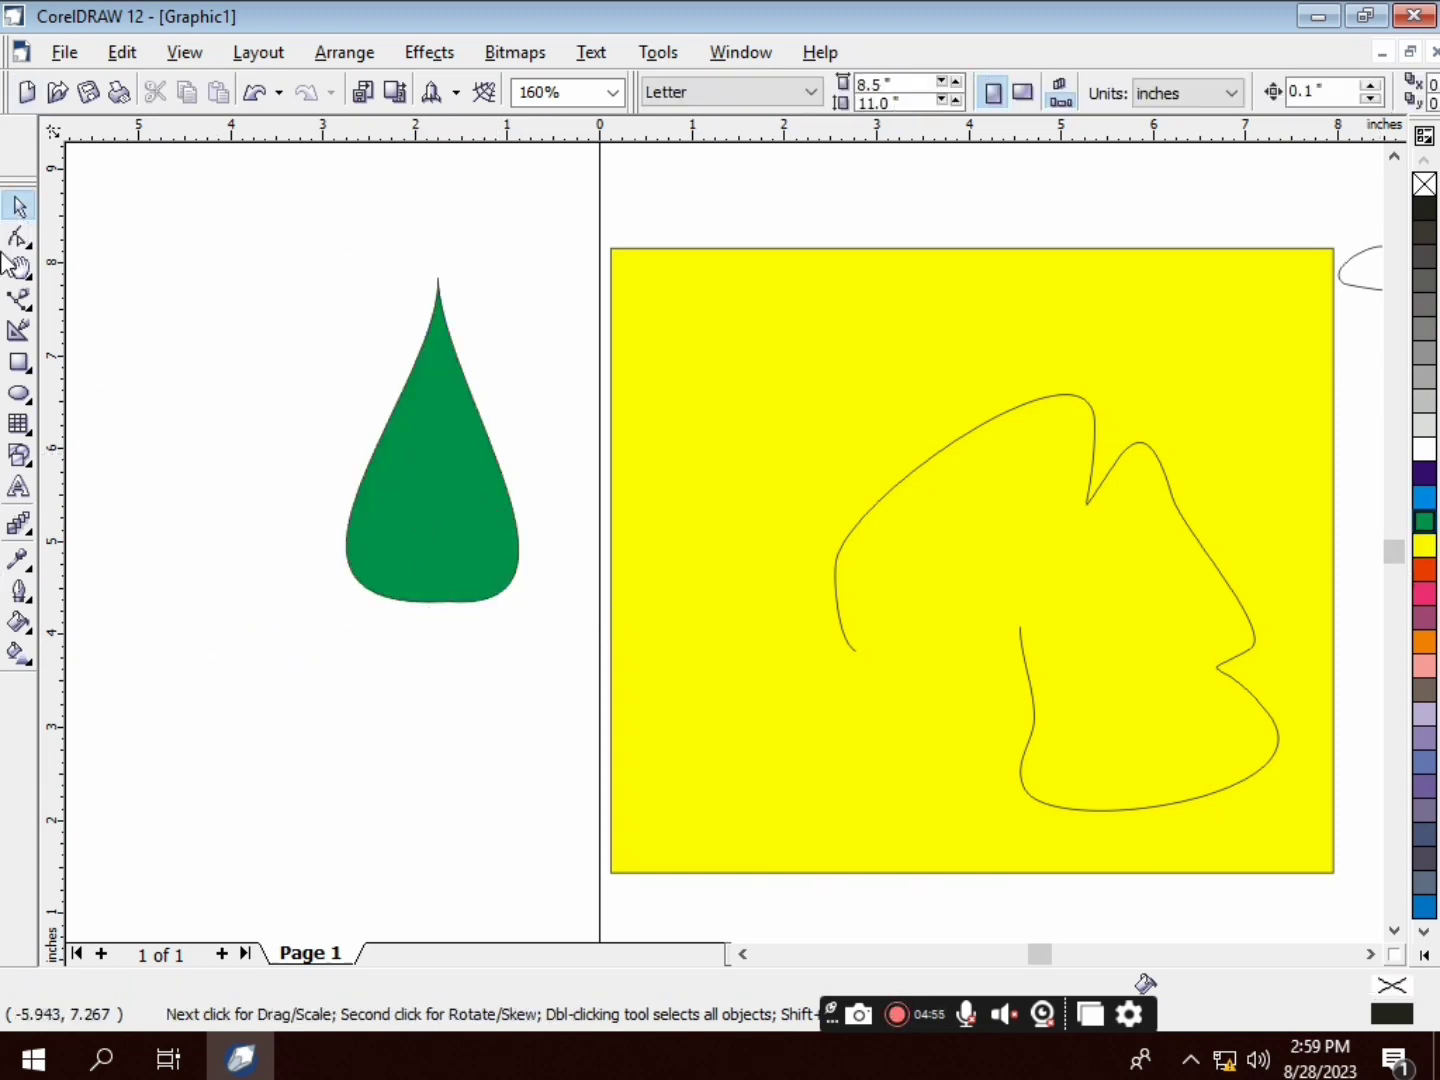
Spray three strokes of balloons around the green teardrop with the Artistic Media tool's sprayer
click(21, 328)
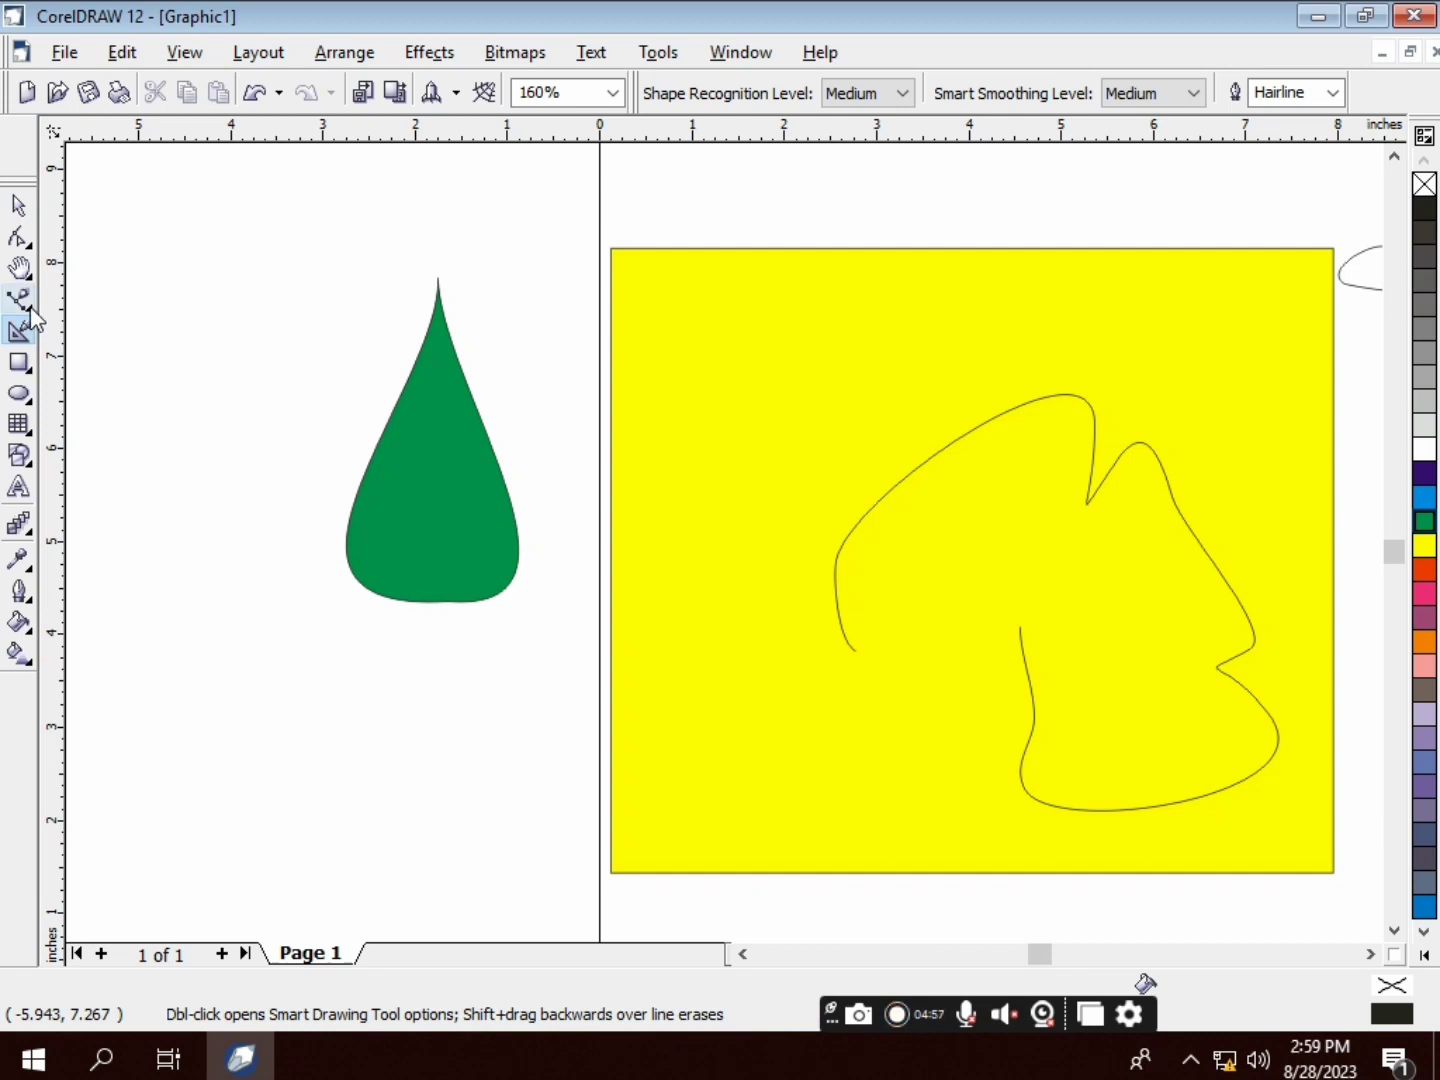
click(30, 311)
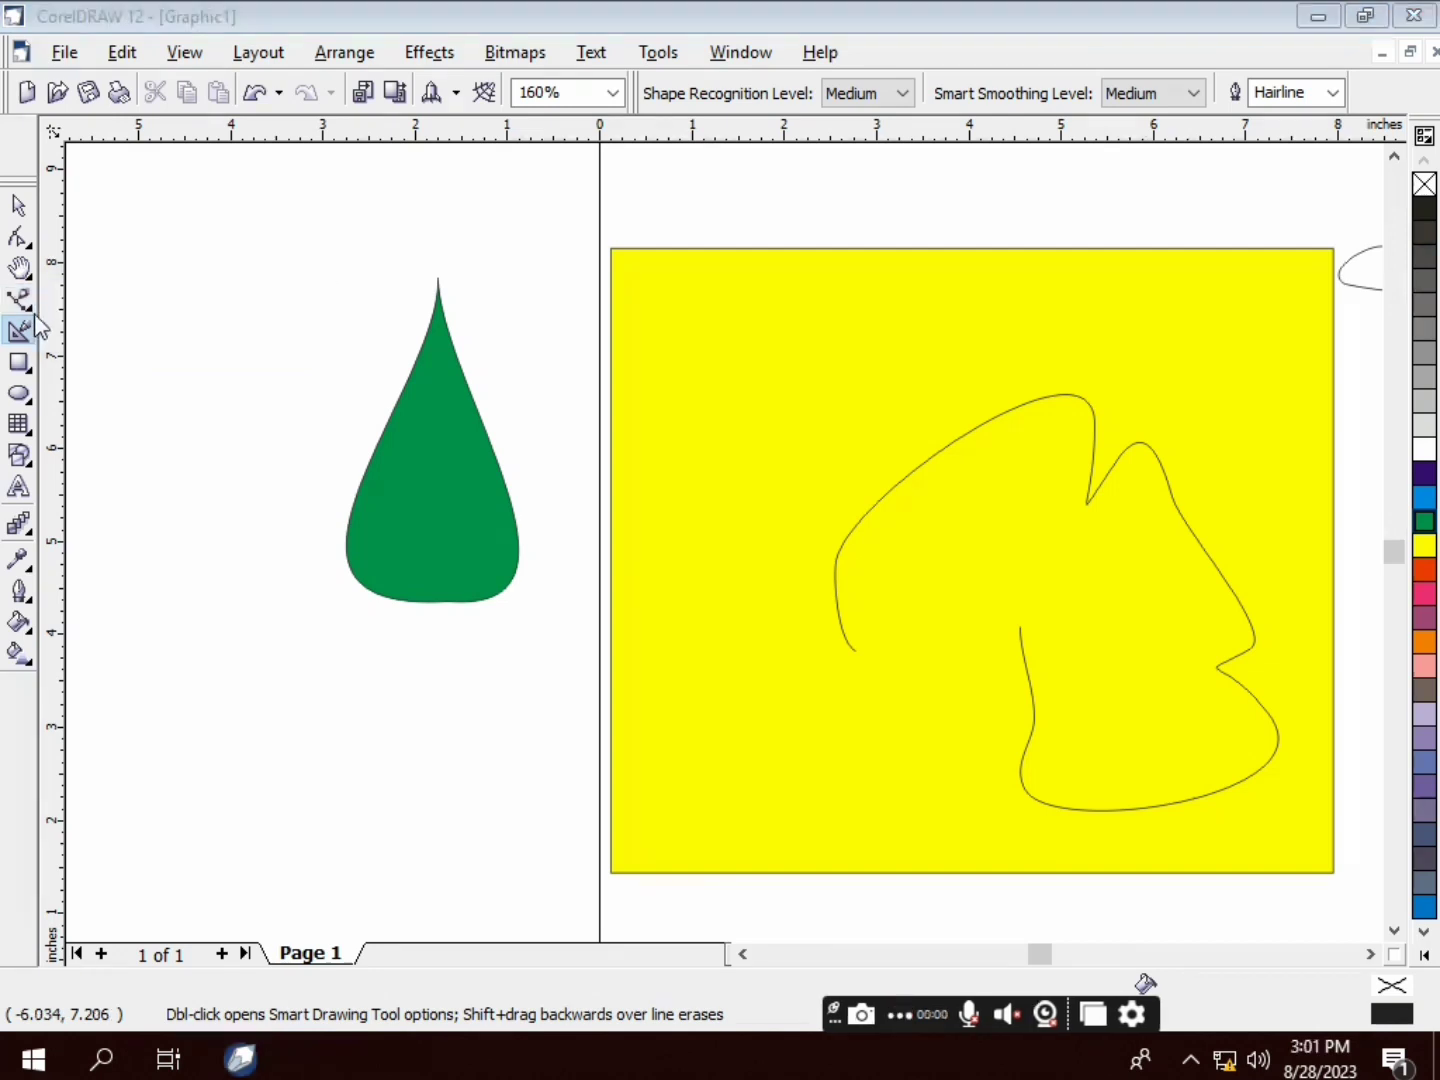
click(32, 306)
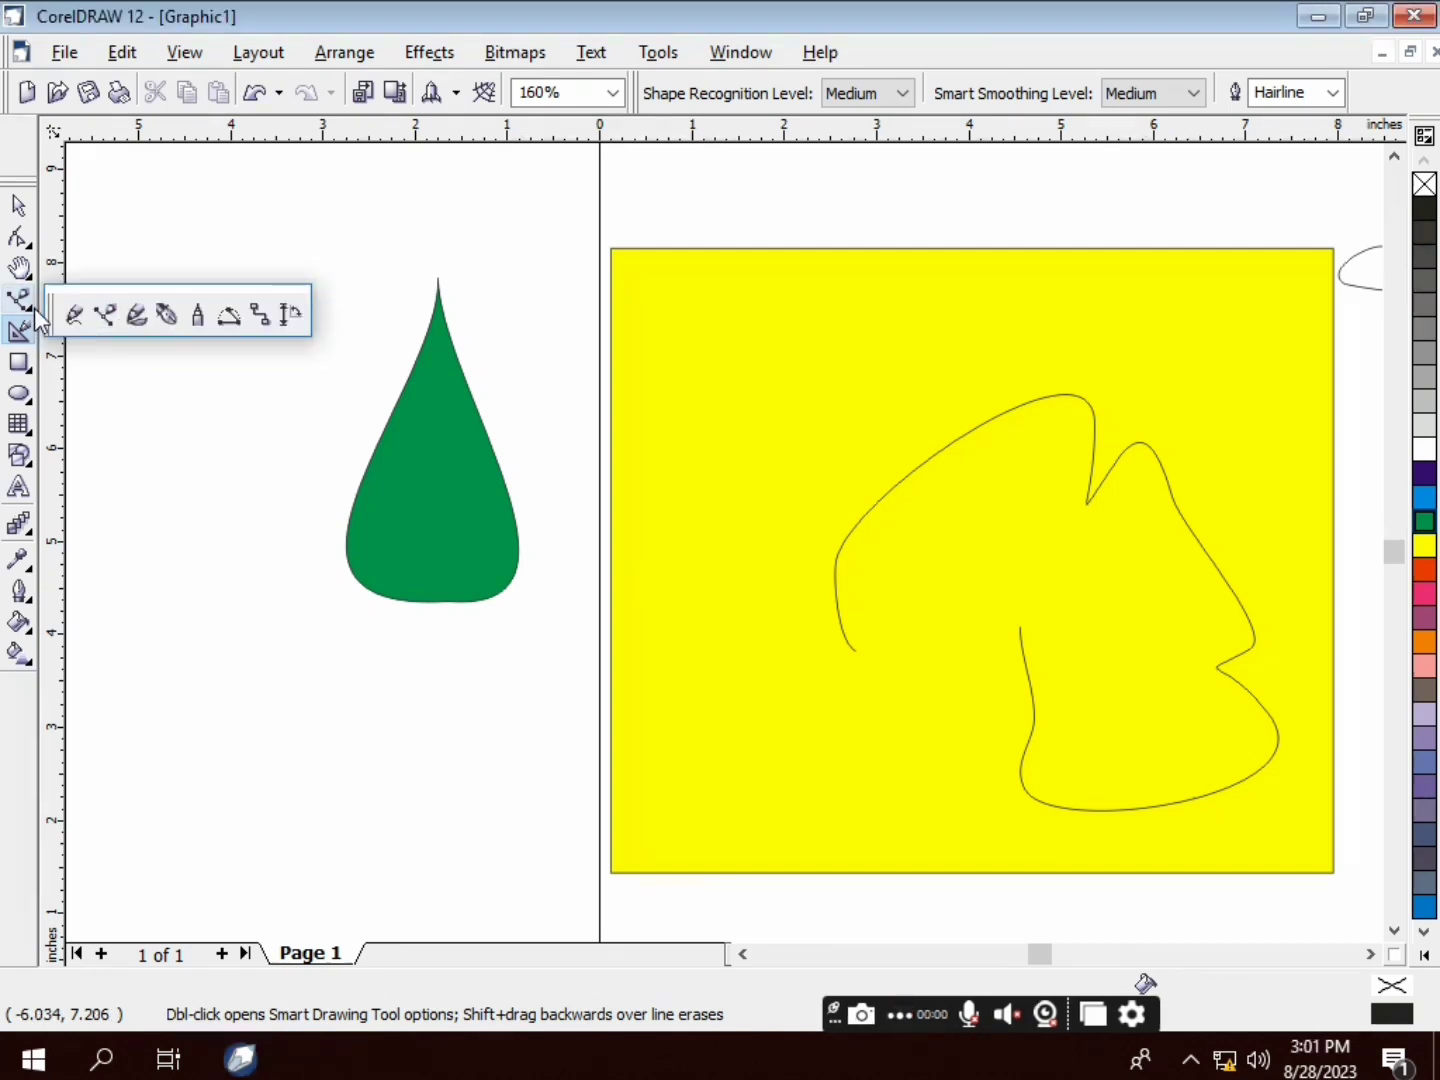
click(129, 317)
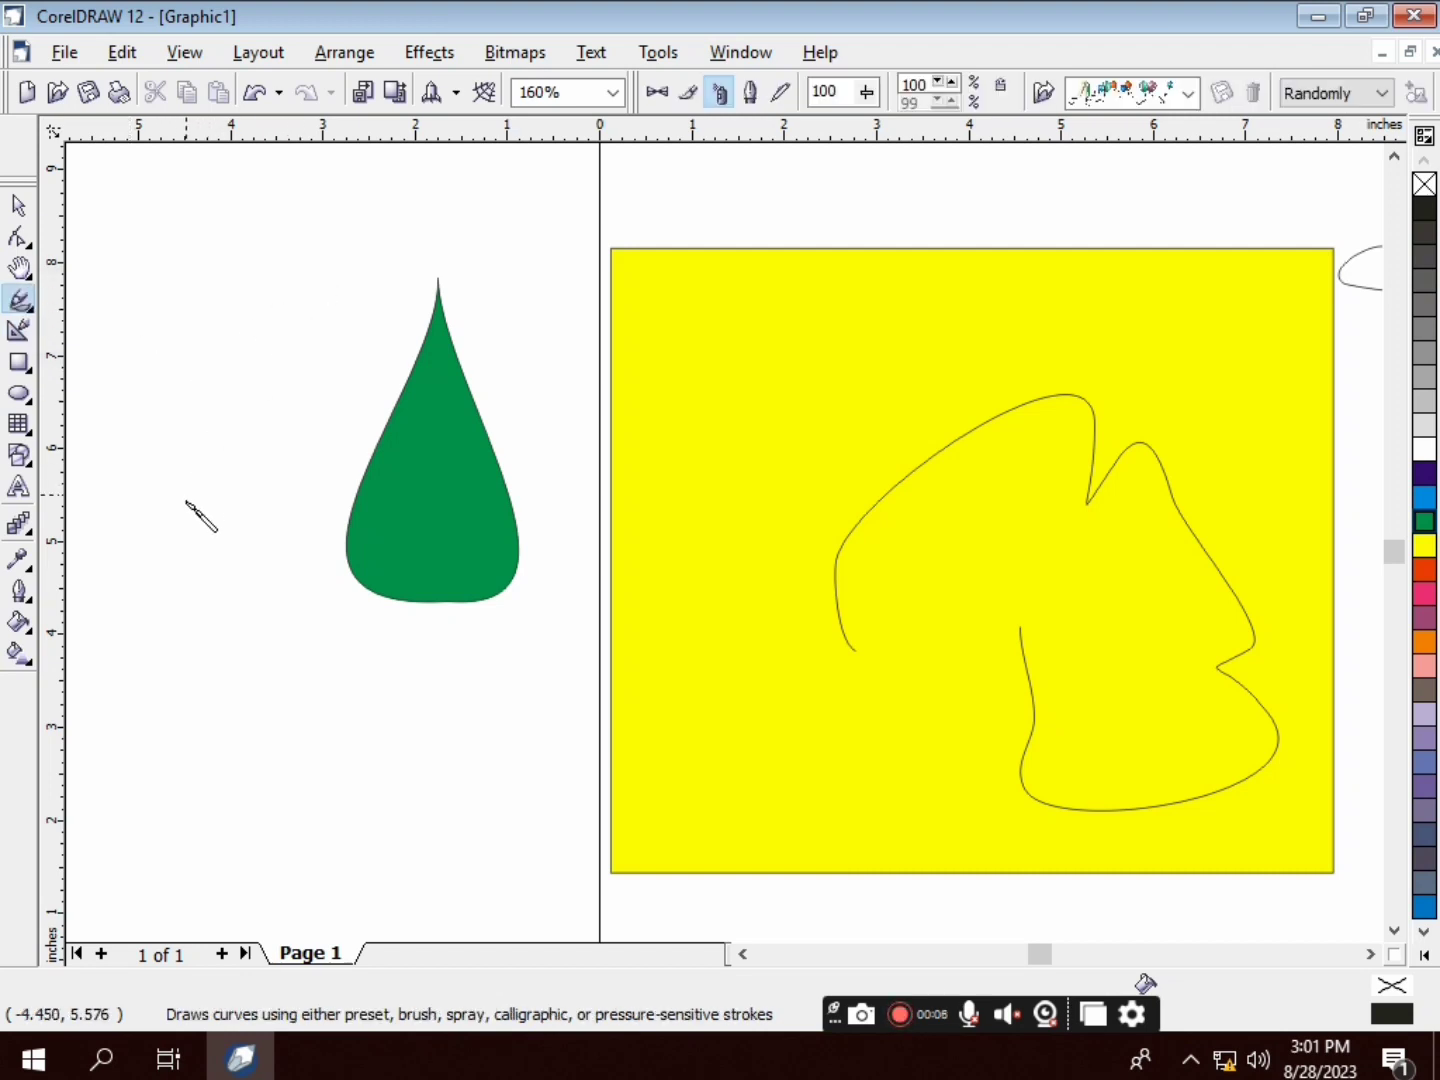
mouse_move(185, 501)
mouse_down()
mouse_move(197, 275)
mouse_move(208, 482)
mouse_move(400, 925)
mouse_up()
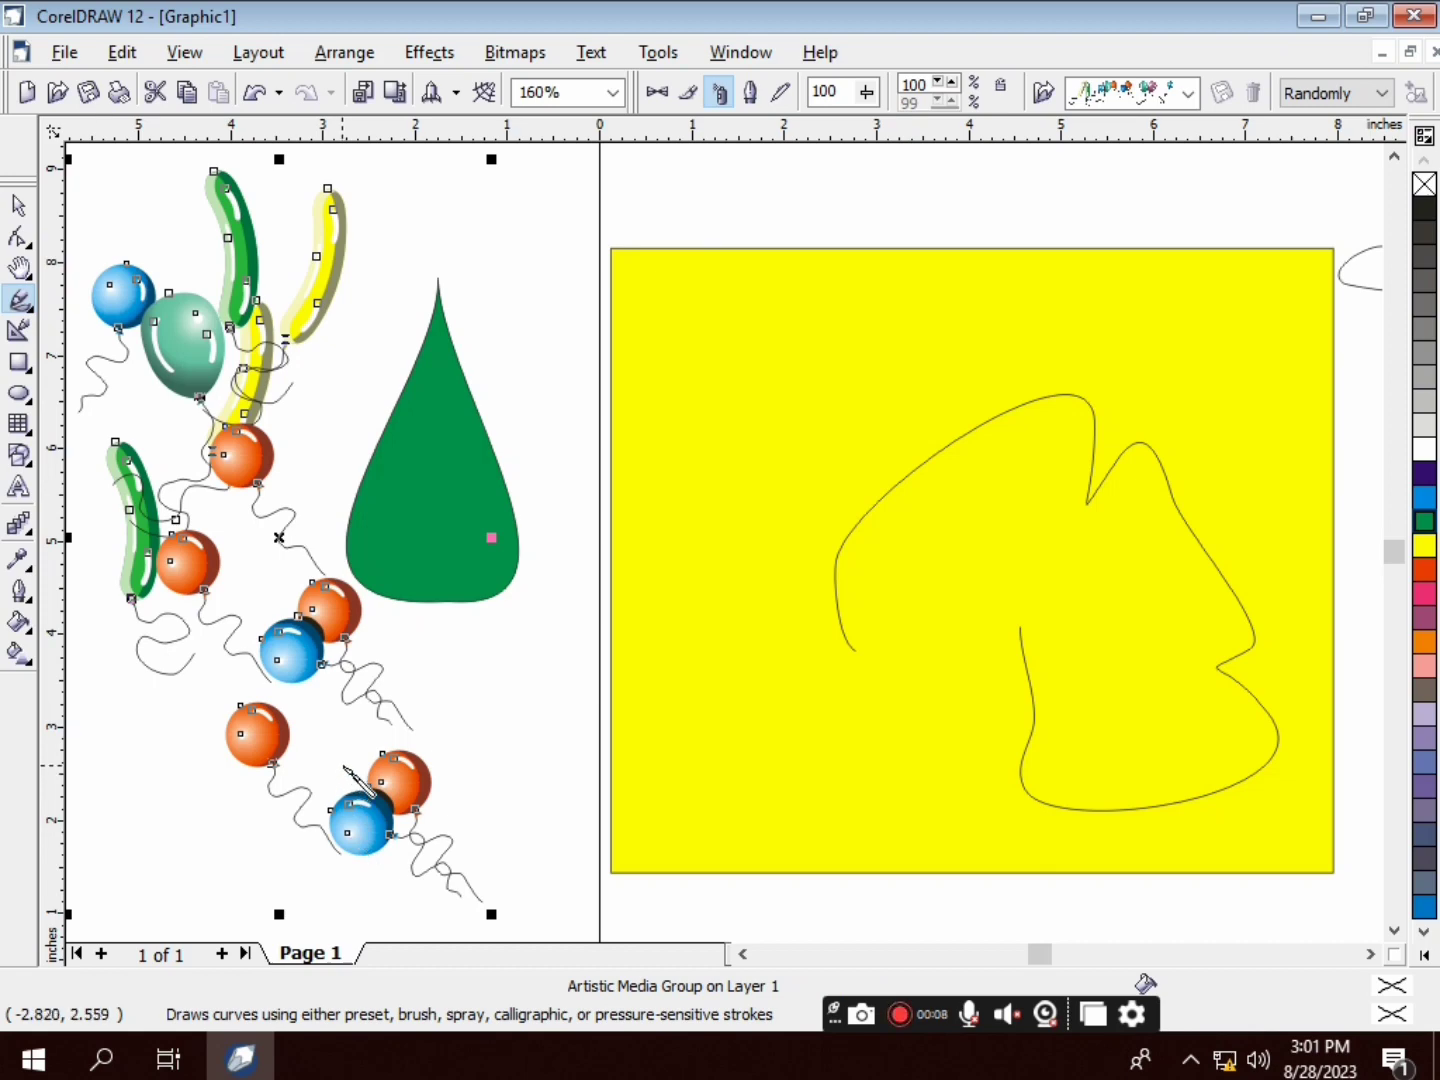
mouse_move(381, 606)
mouse_down()
mouse_move(615, 553)
mouse_move(516, 512)
mouse_up()
drag(540, 660, 492, 374)
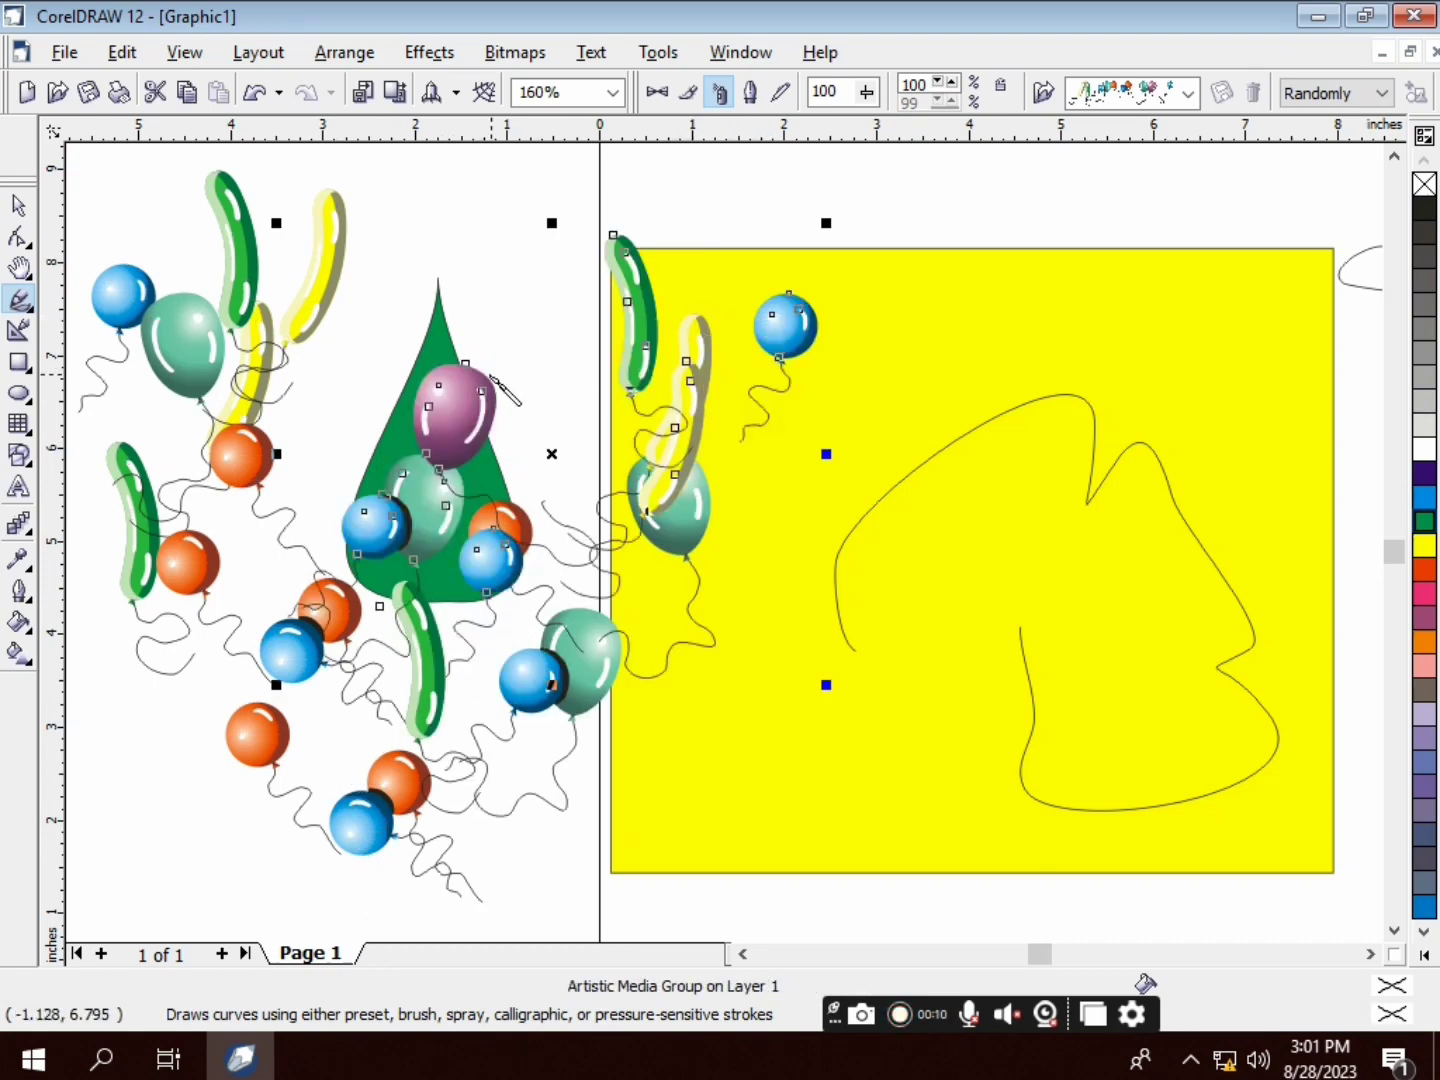
Draw a wavy Artistic Media preset stroke with a tapered end over the yellow rectangle and fill it green
click(660, 94)
click(1139, 94)
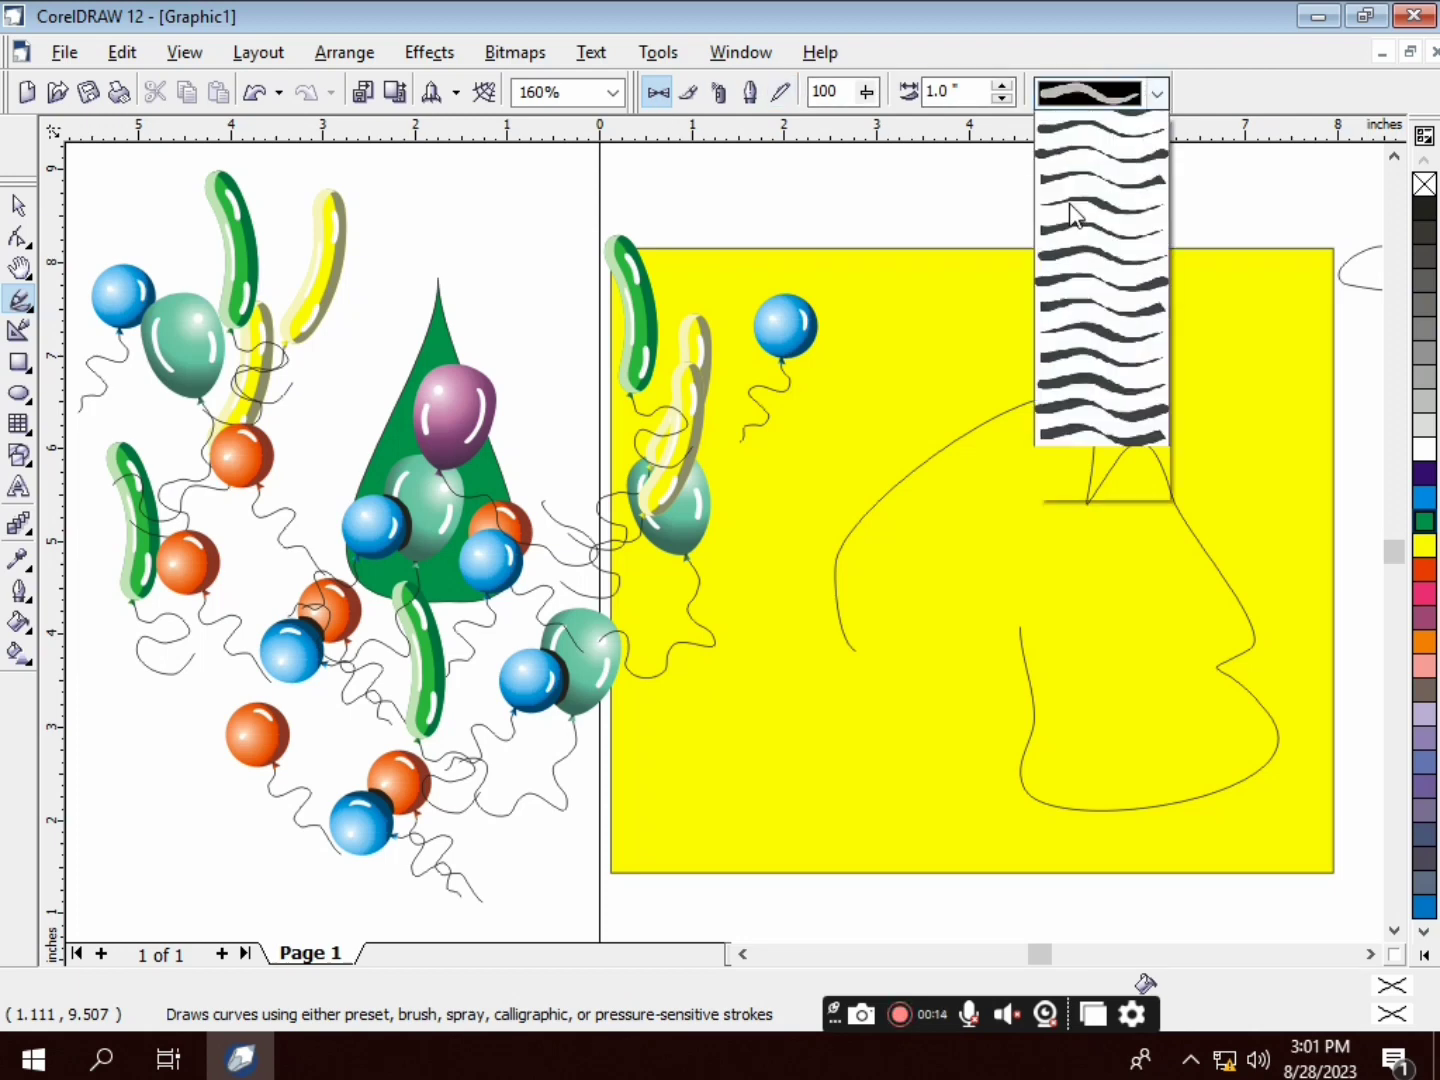
click(1069, 214)
drag(745, 683, 1088, 454)
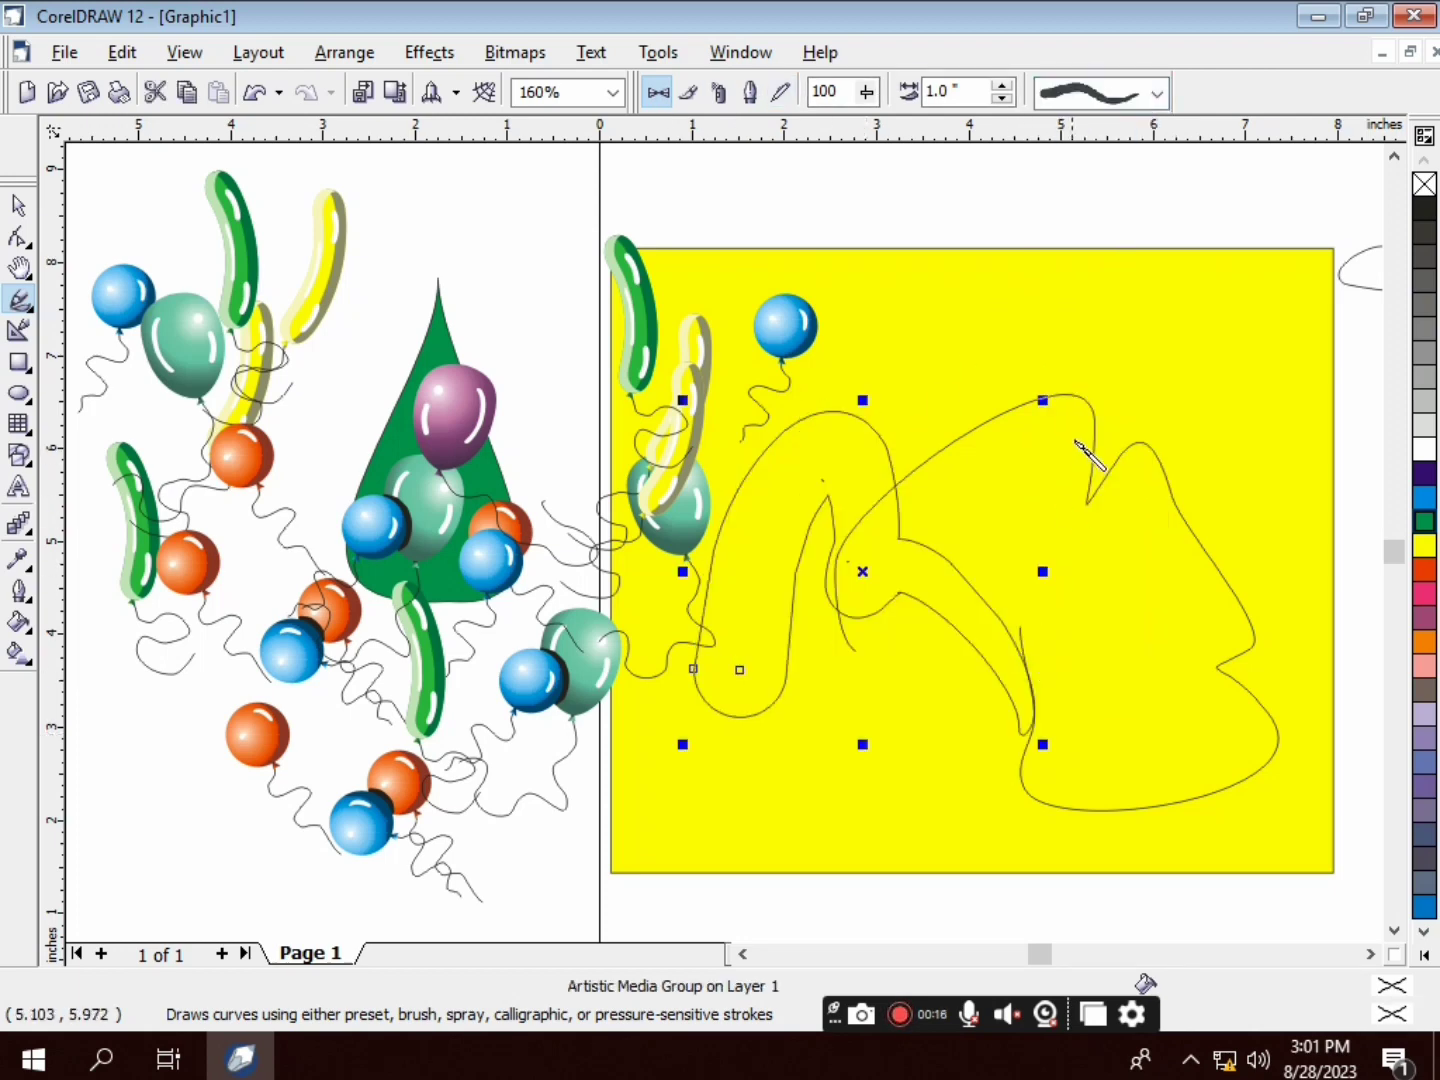
click(1431, 519)
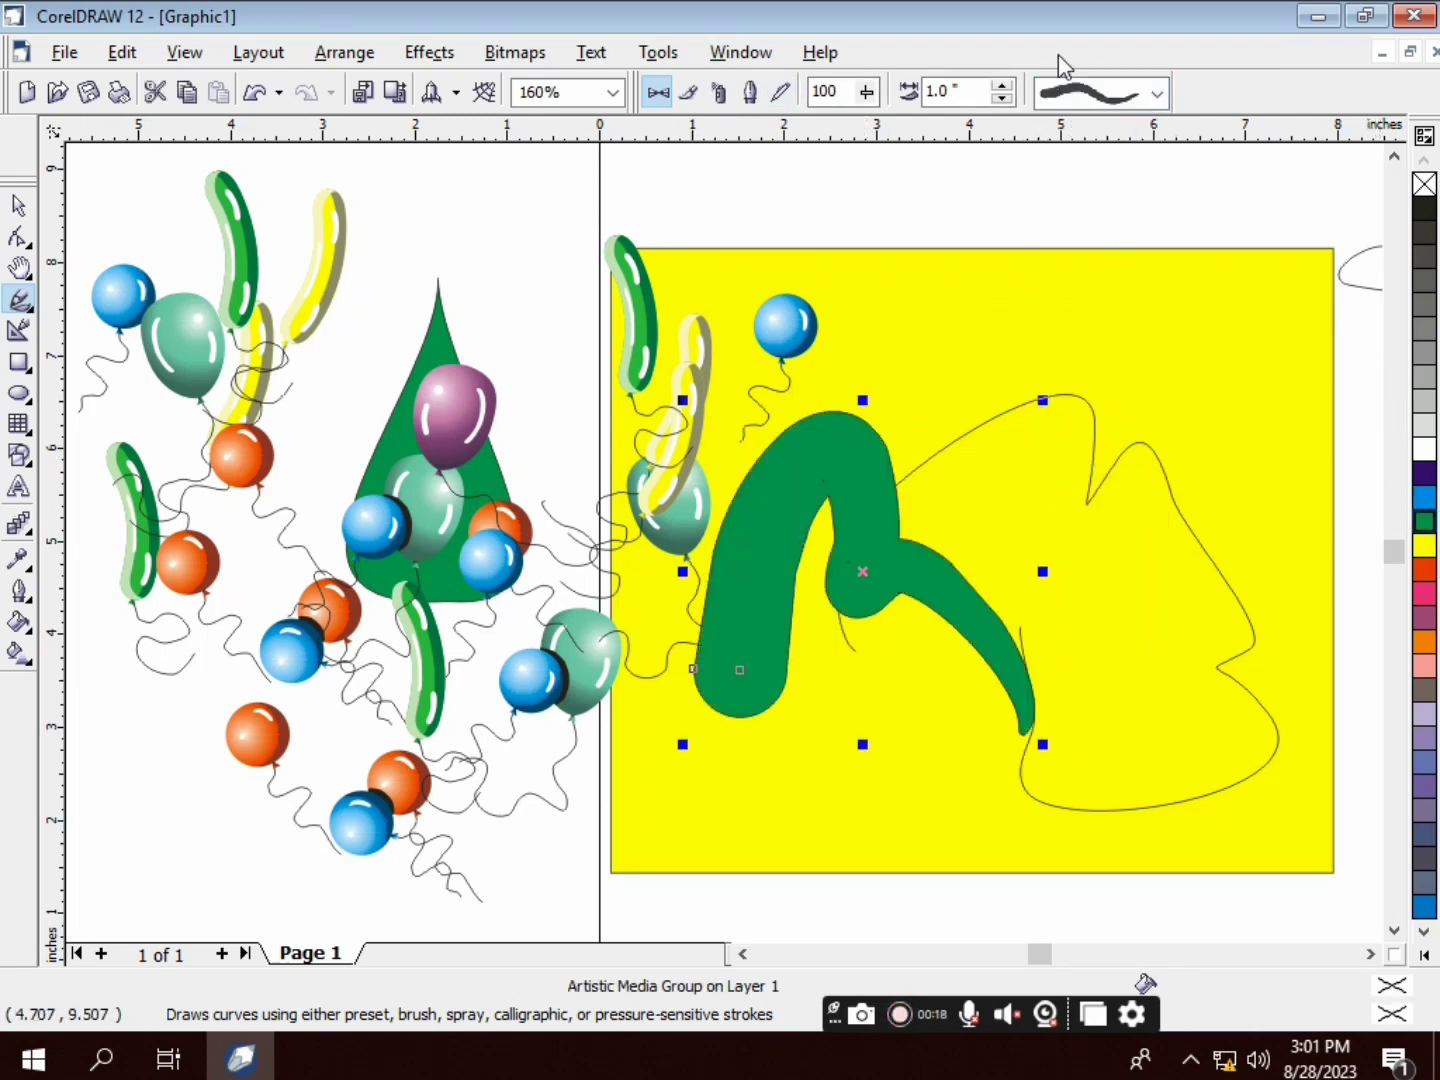
Spray several strokes of the fireworks spraylist across the yellow rectangle and the balloons around the teardrop
click(718, 94)
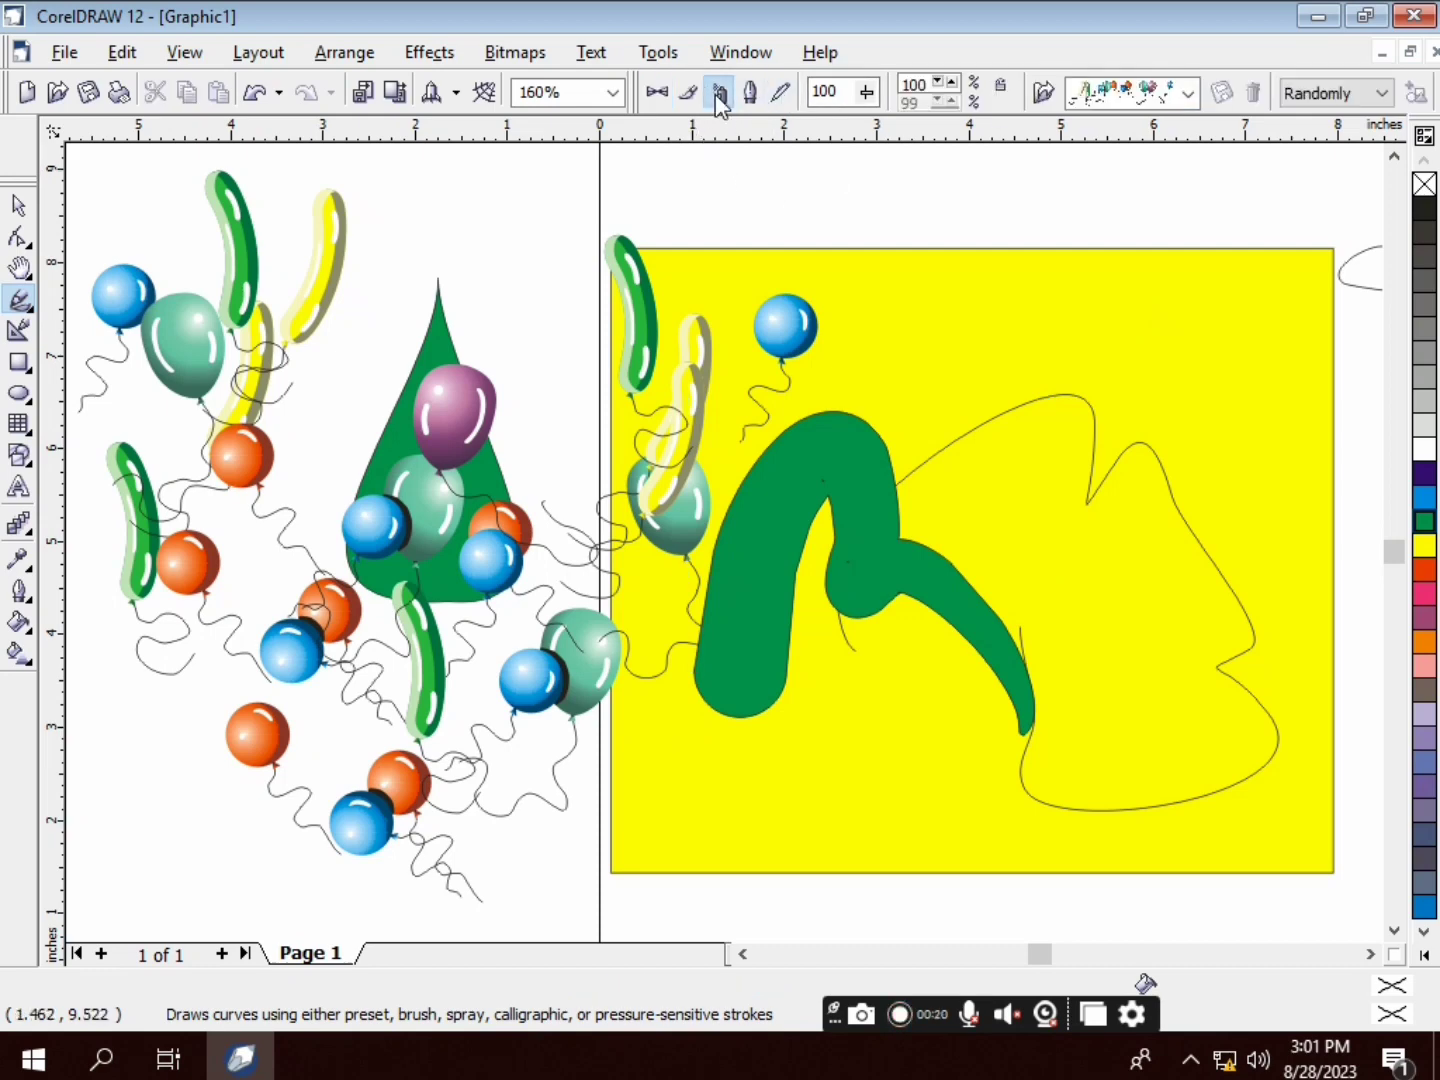
click(1188, 94)
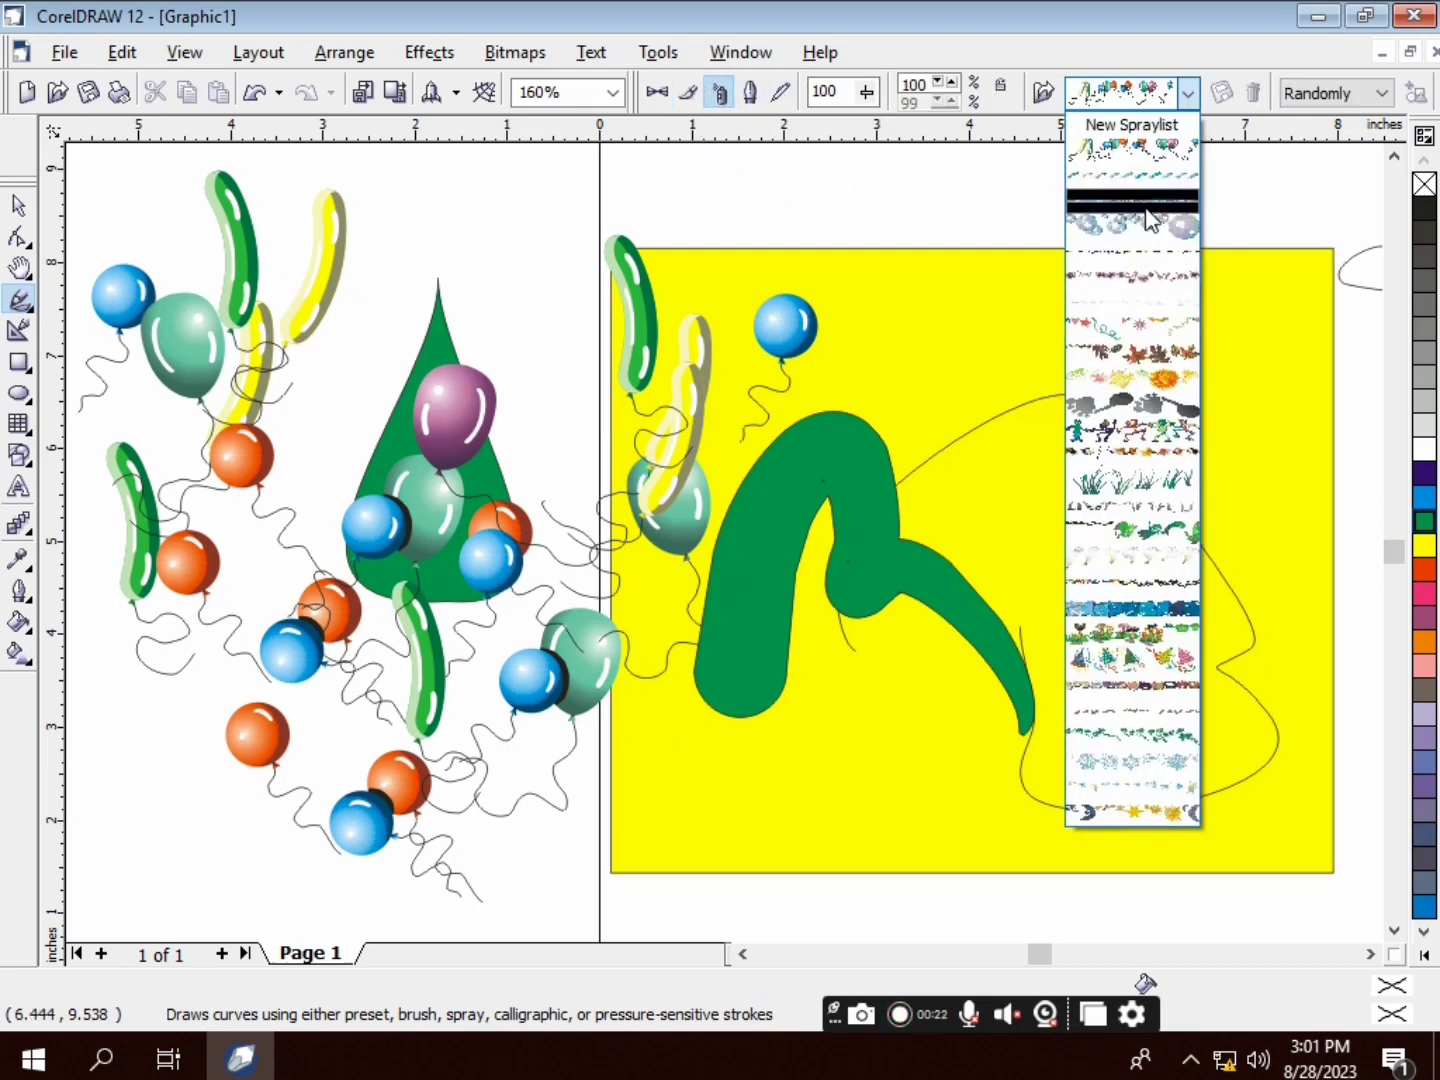
click(1145, 410)
mouse_move(793, 423)
mouse_down()
mouse_move(899, 428)
mouse_move(1070, 546)
mouse_up()
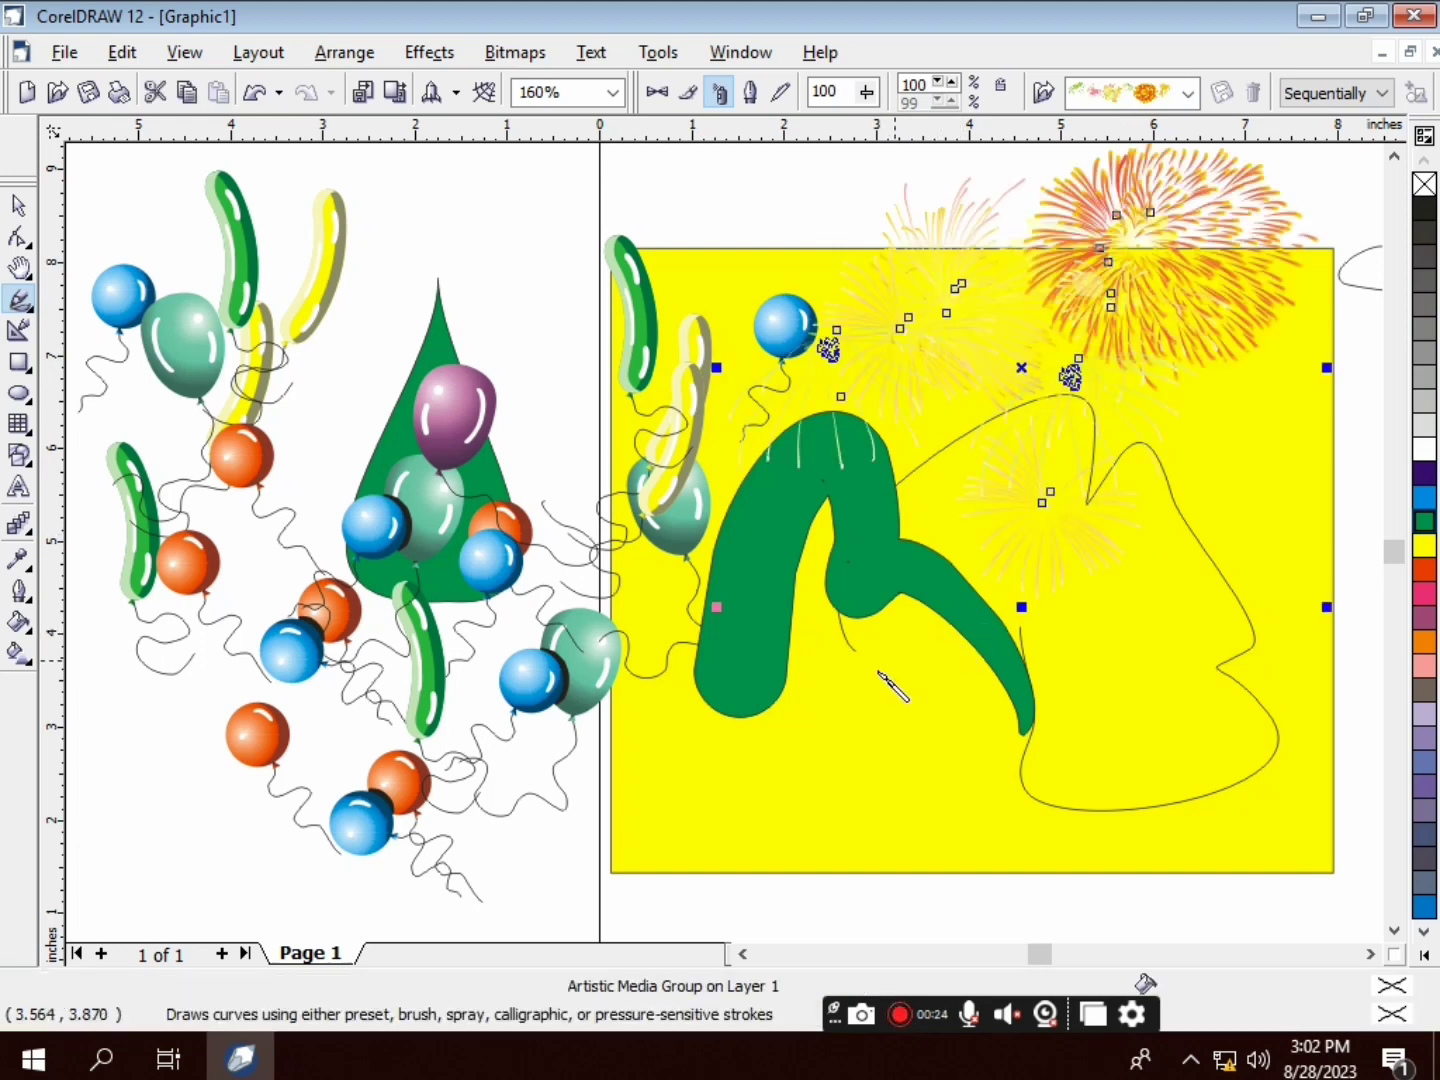
drag(894, 687, 752, 774)
drag(225, 738, 176, 675)
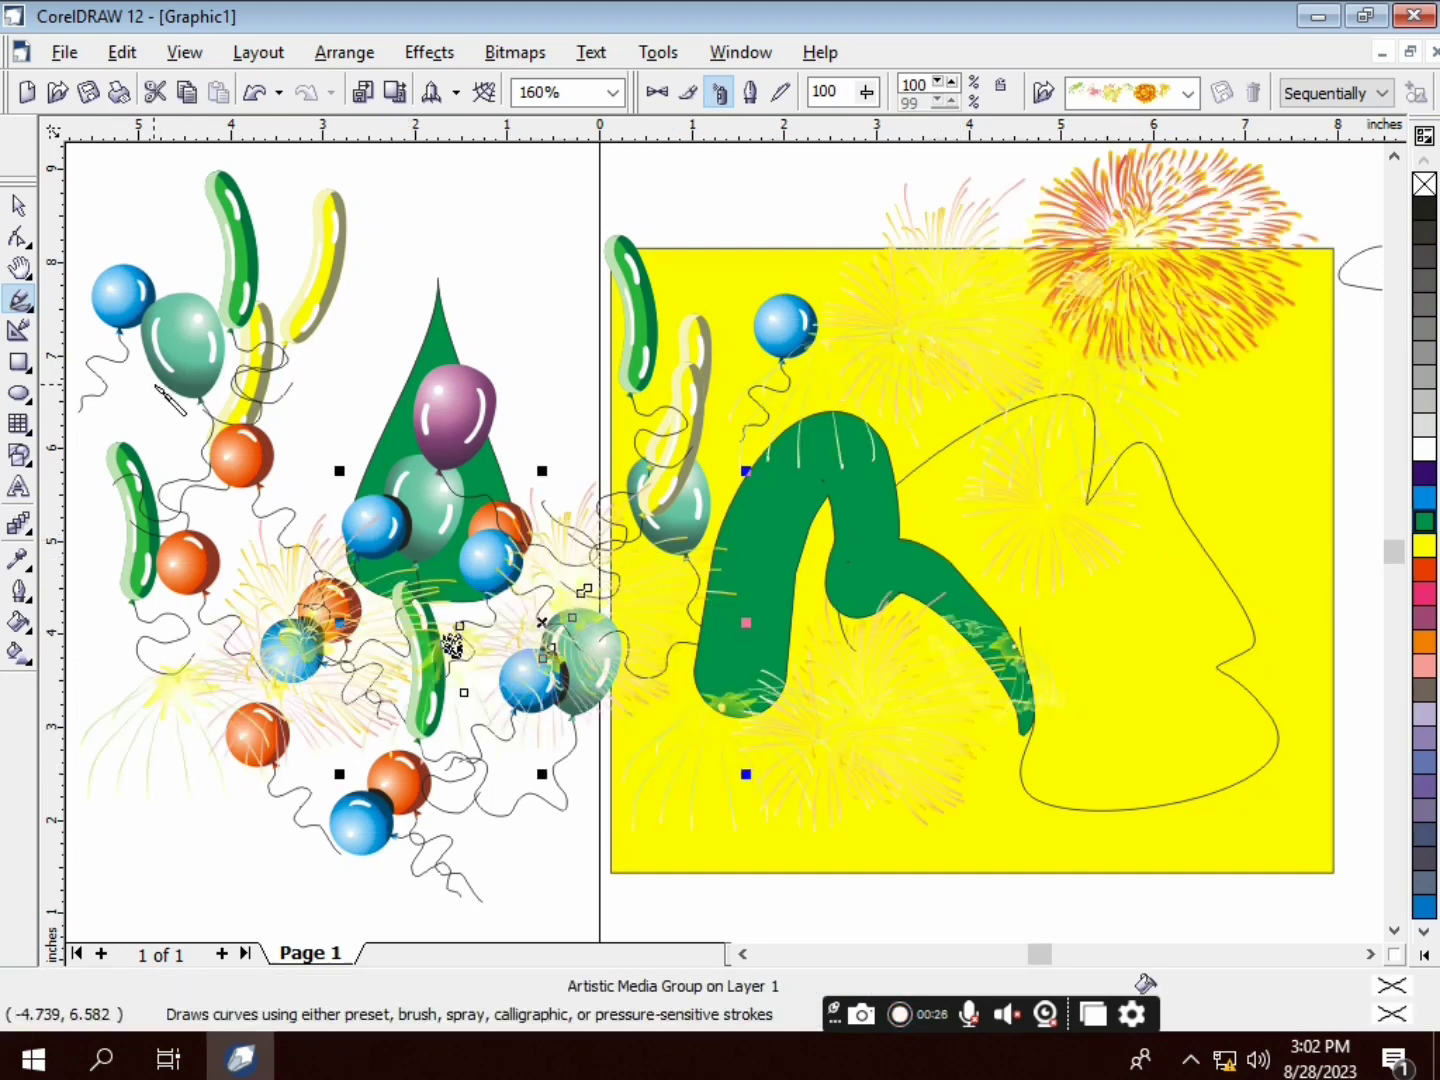
drag(156, 384, 671, 285)
drag(462, 478, 565, 521)
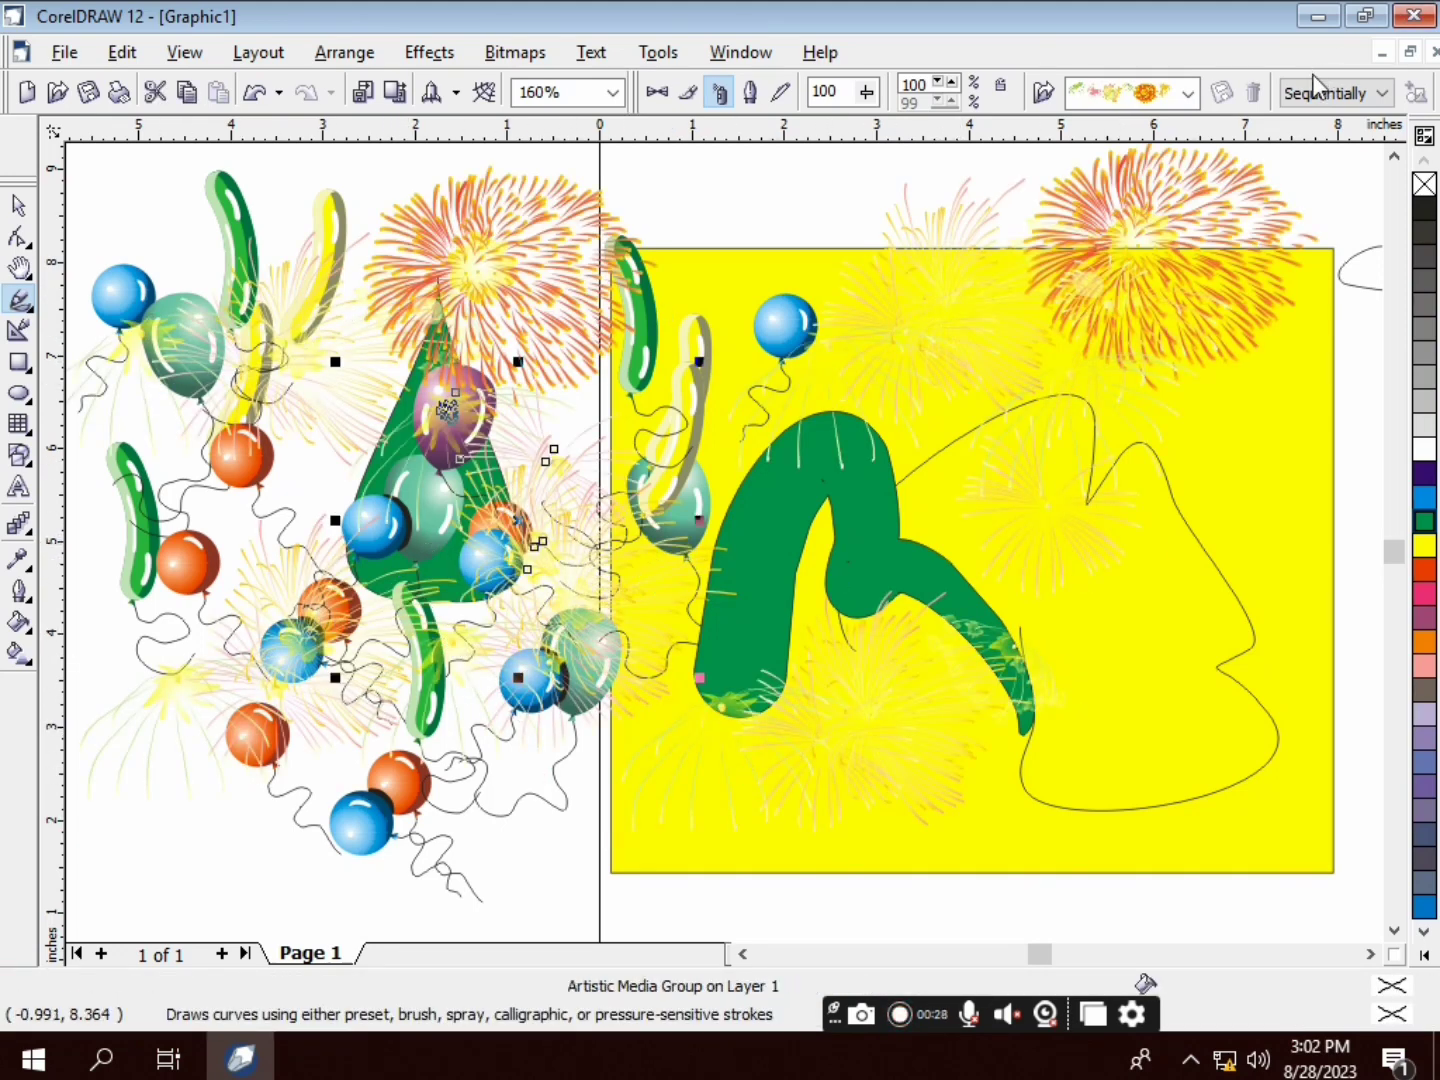
Switch the selected fireworks stroke beside the teardrop to the grass spraylist
click(1188, 94)
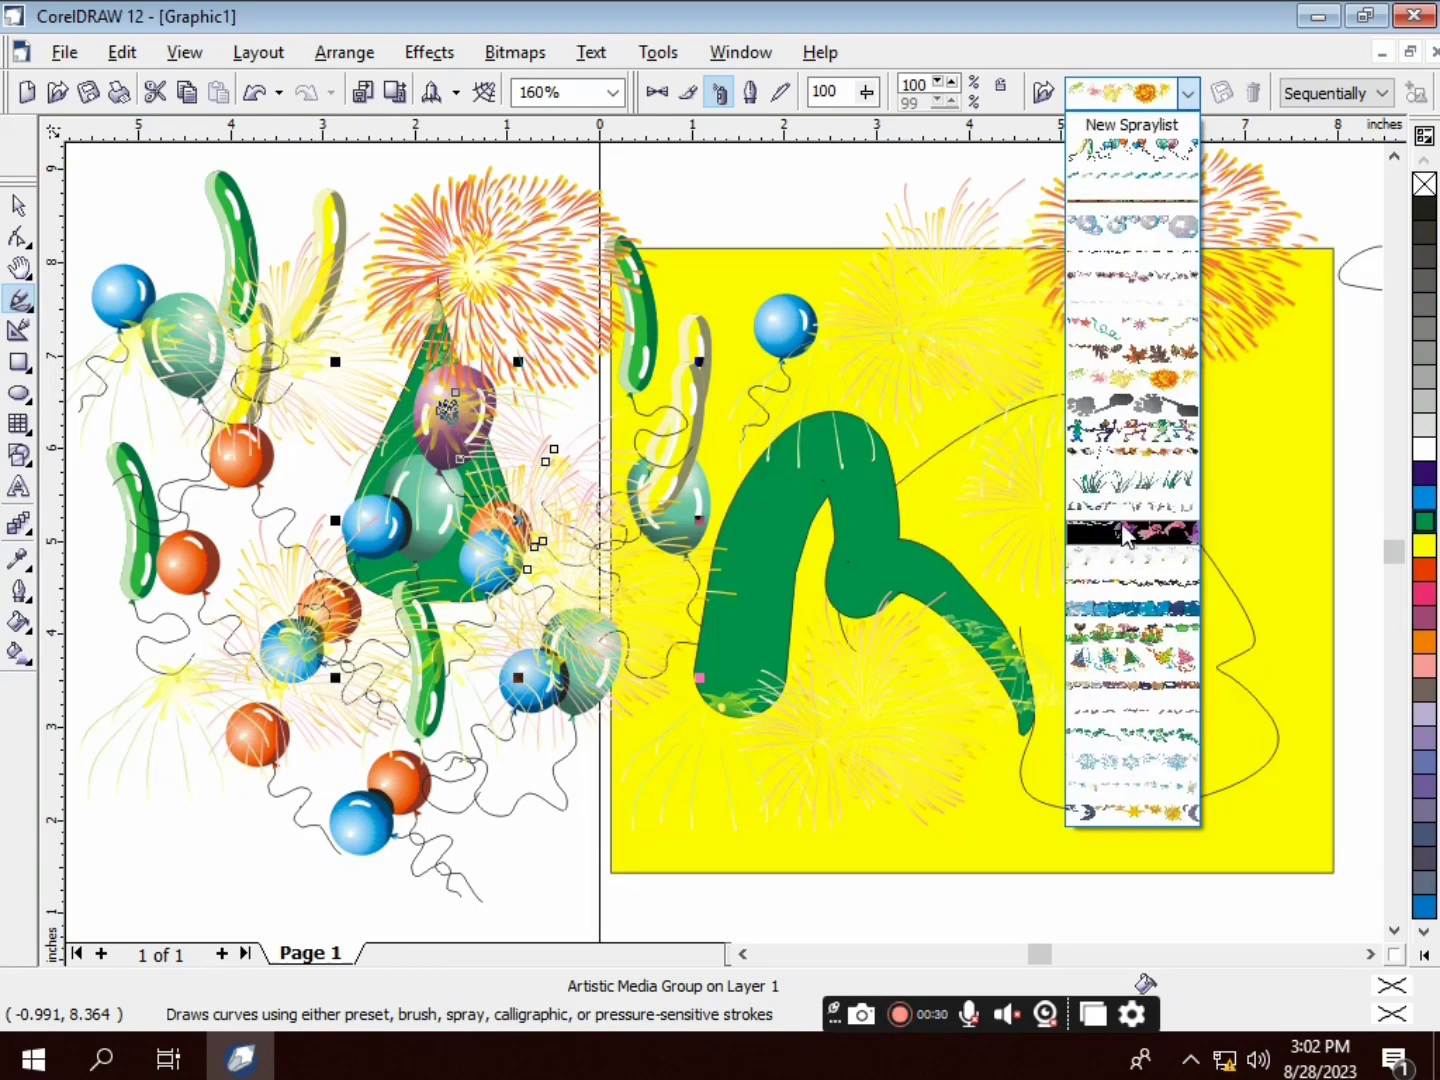
click(1150, 520)
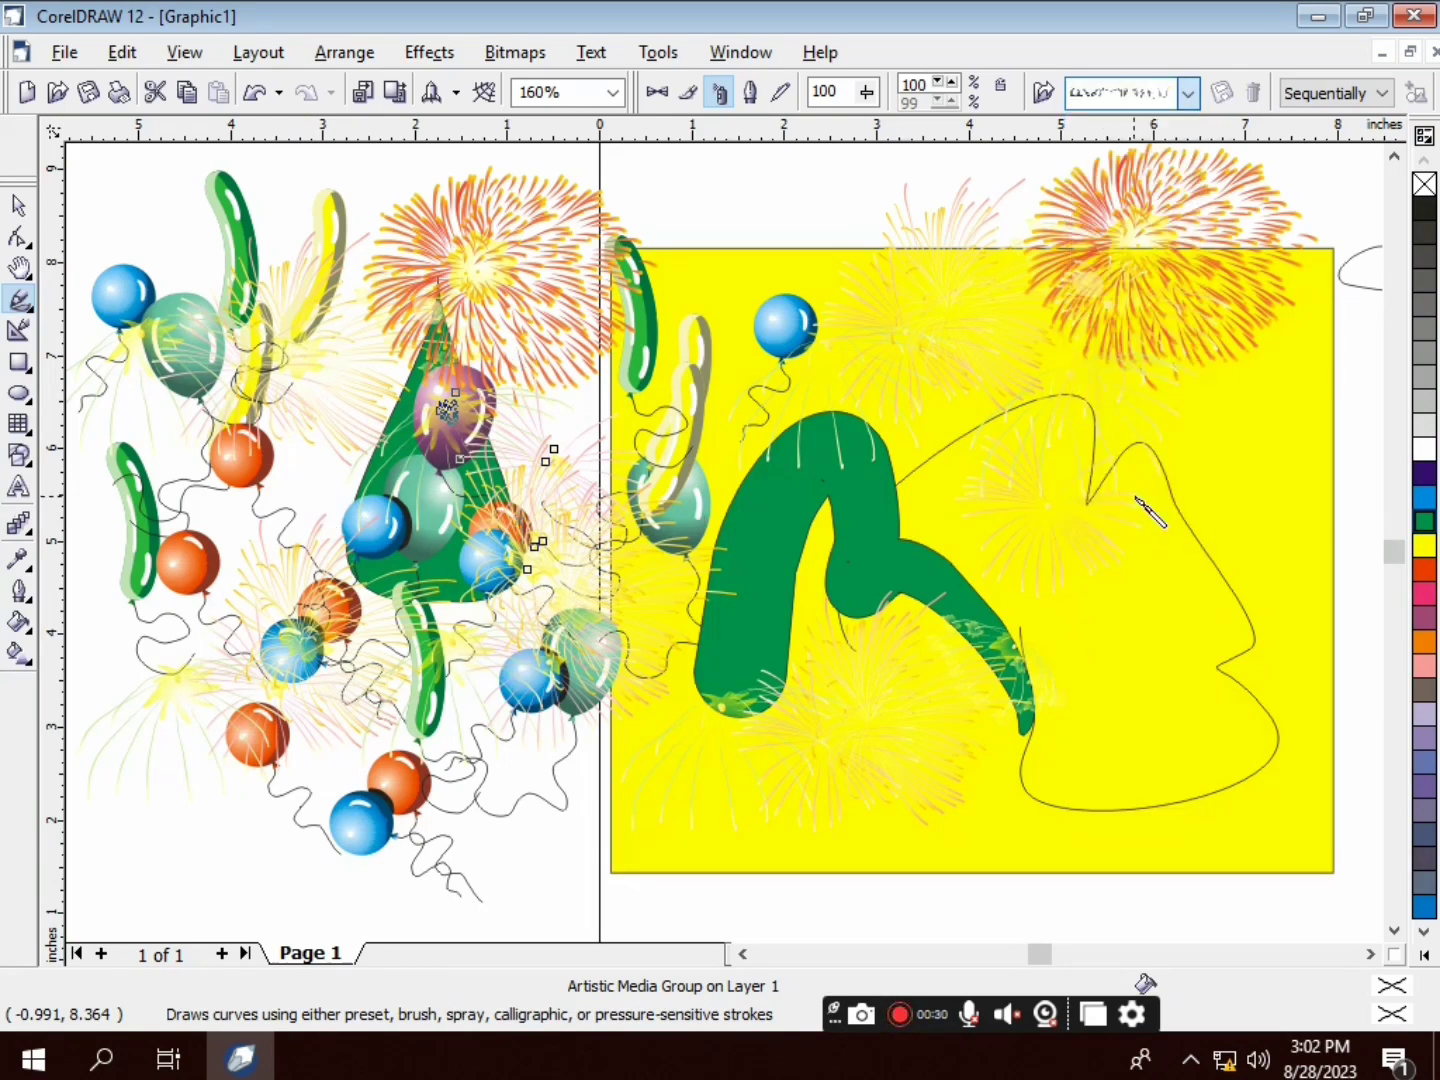
click(1186, 93)
click(1124, 500)
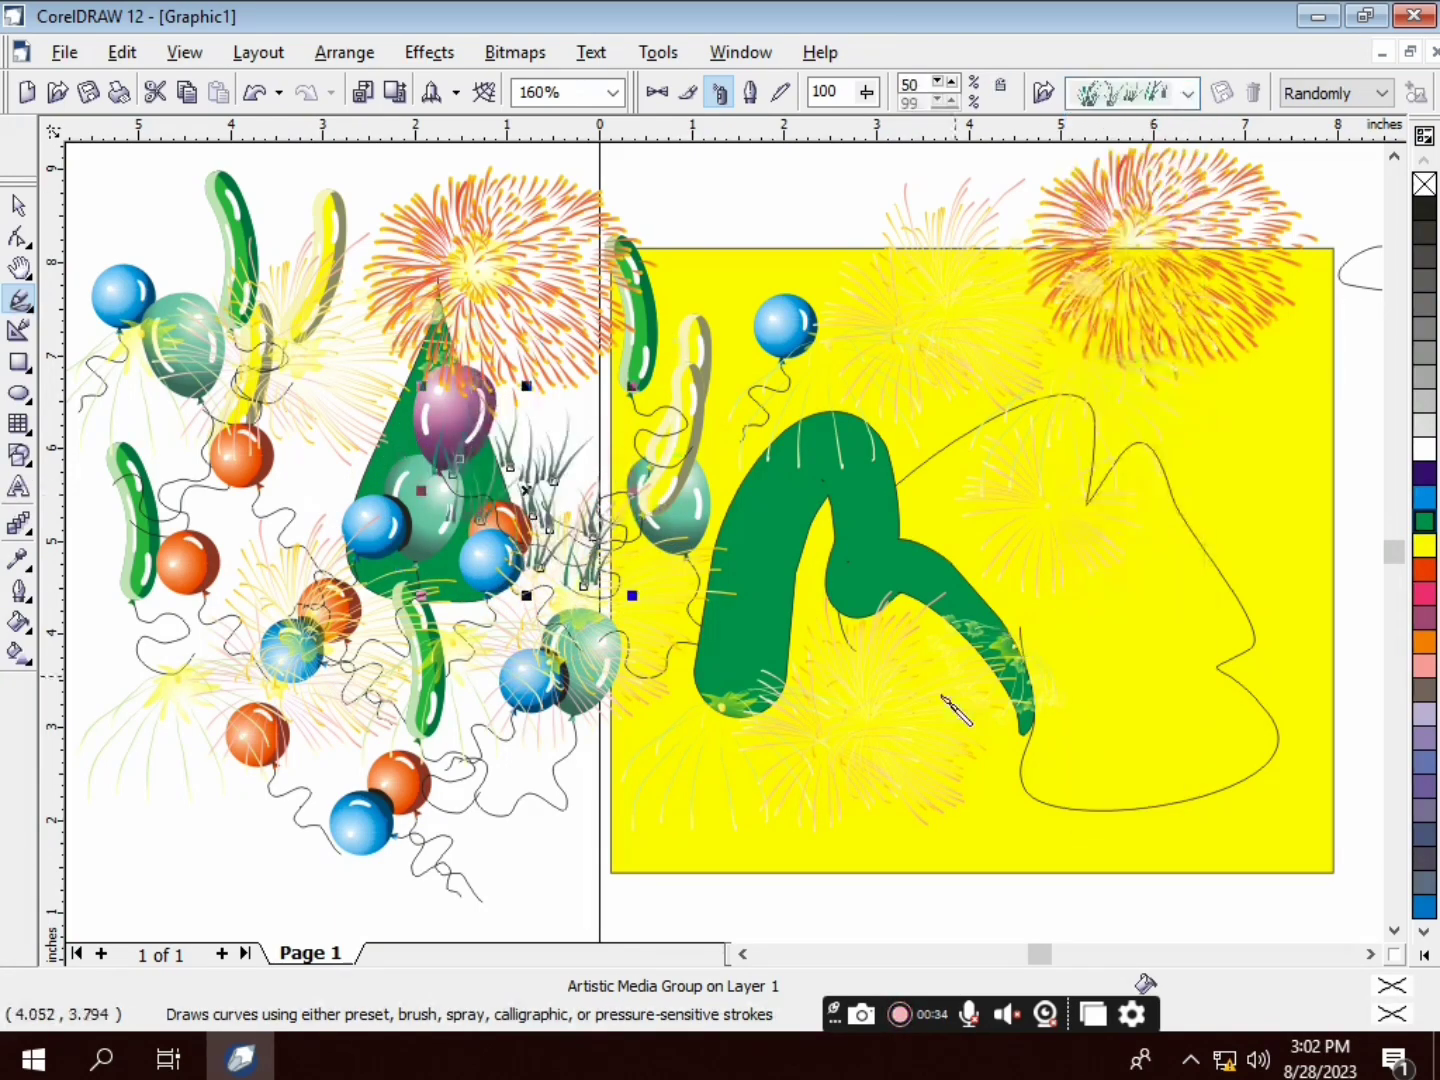
Spray several strokes of grass along the lower part of the yellow rectangle
drag(859, 782, 999, 630)
mouse_move(883, 830)
mouse_down()
mouse_move(1093, 750)
mouse_move(1139, 770)
mouse_up()
drag(1257, 751, 1266, 754)
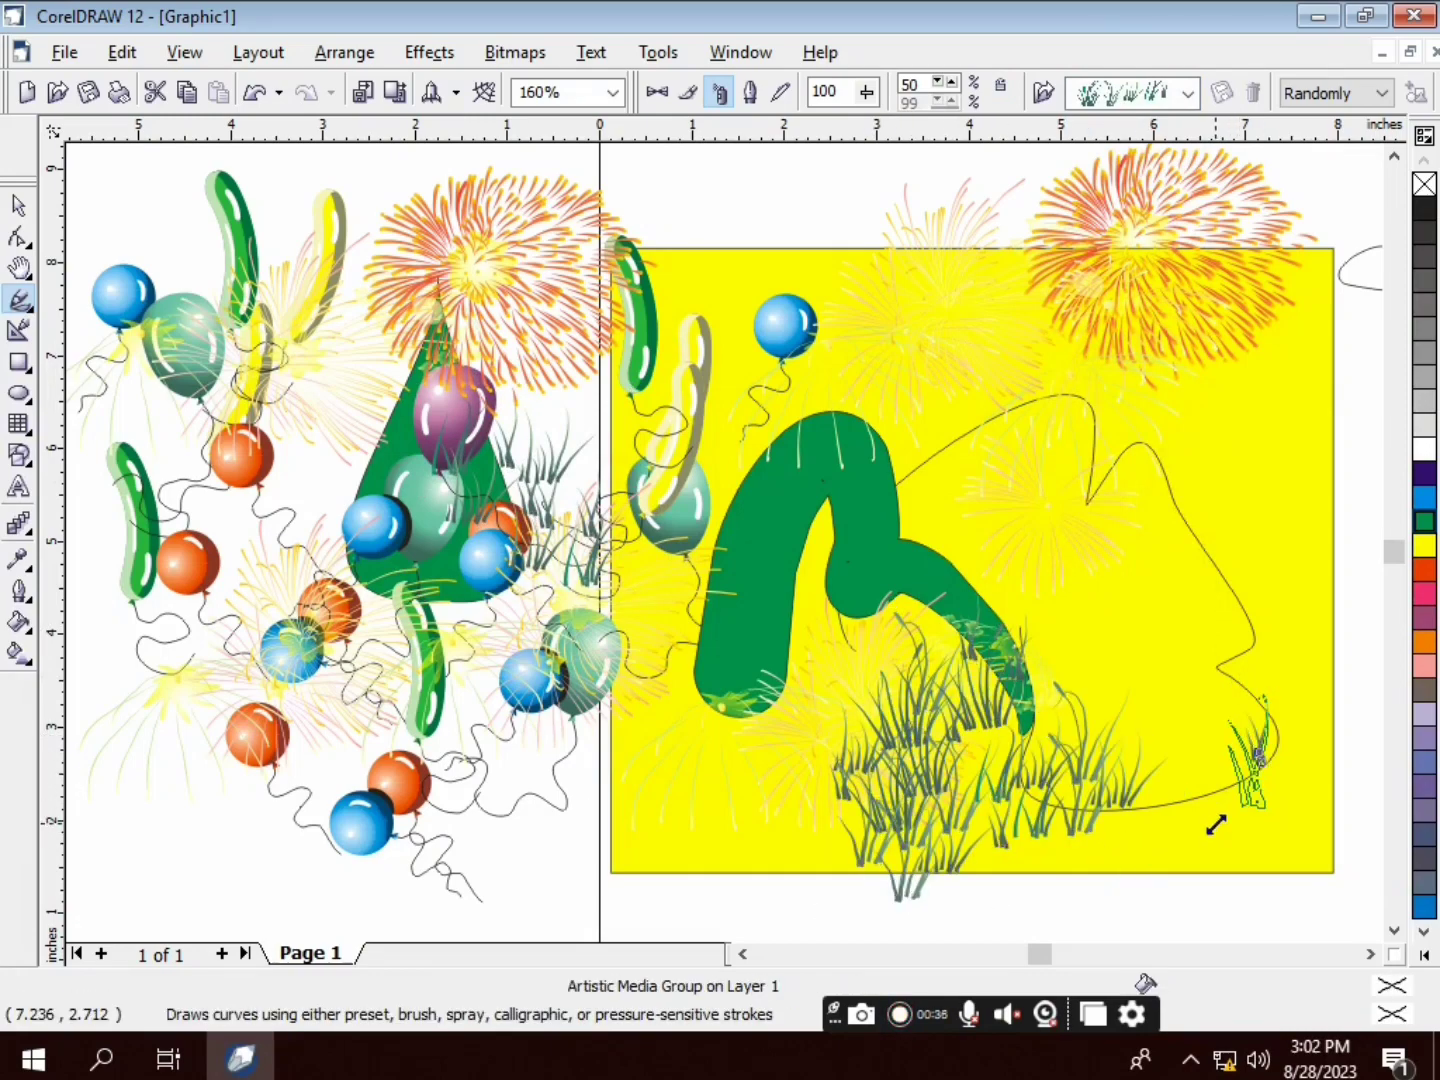
mouse_move(1039, 786)
mouse_down()
mouse_move(685, 805)
mouse_move(682, 893)
mouse_up()
drag(701, 750, 677, 843)
drag(620, 789, 700, 889)
drag(857, 699, 858, 708)
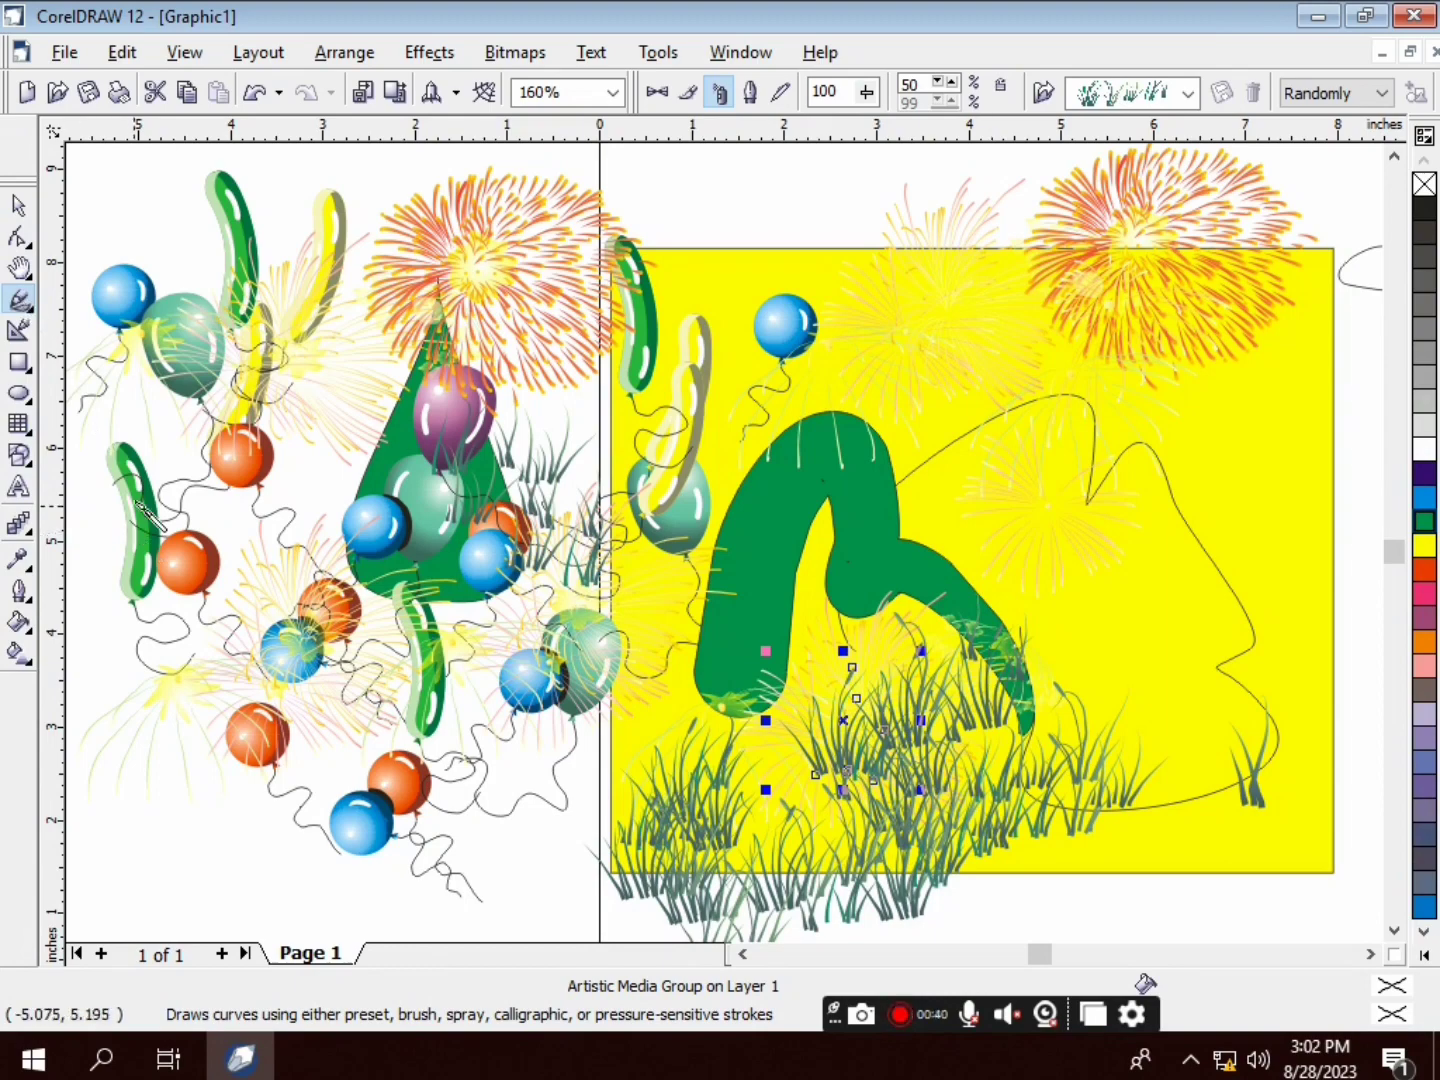
Draw a nearly vertical line about 4.1 inches long across the page's upper edge with the Pen tool
click(23, 301)
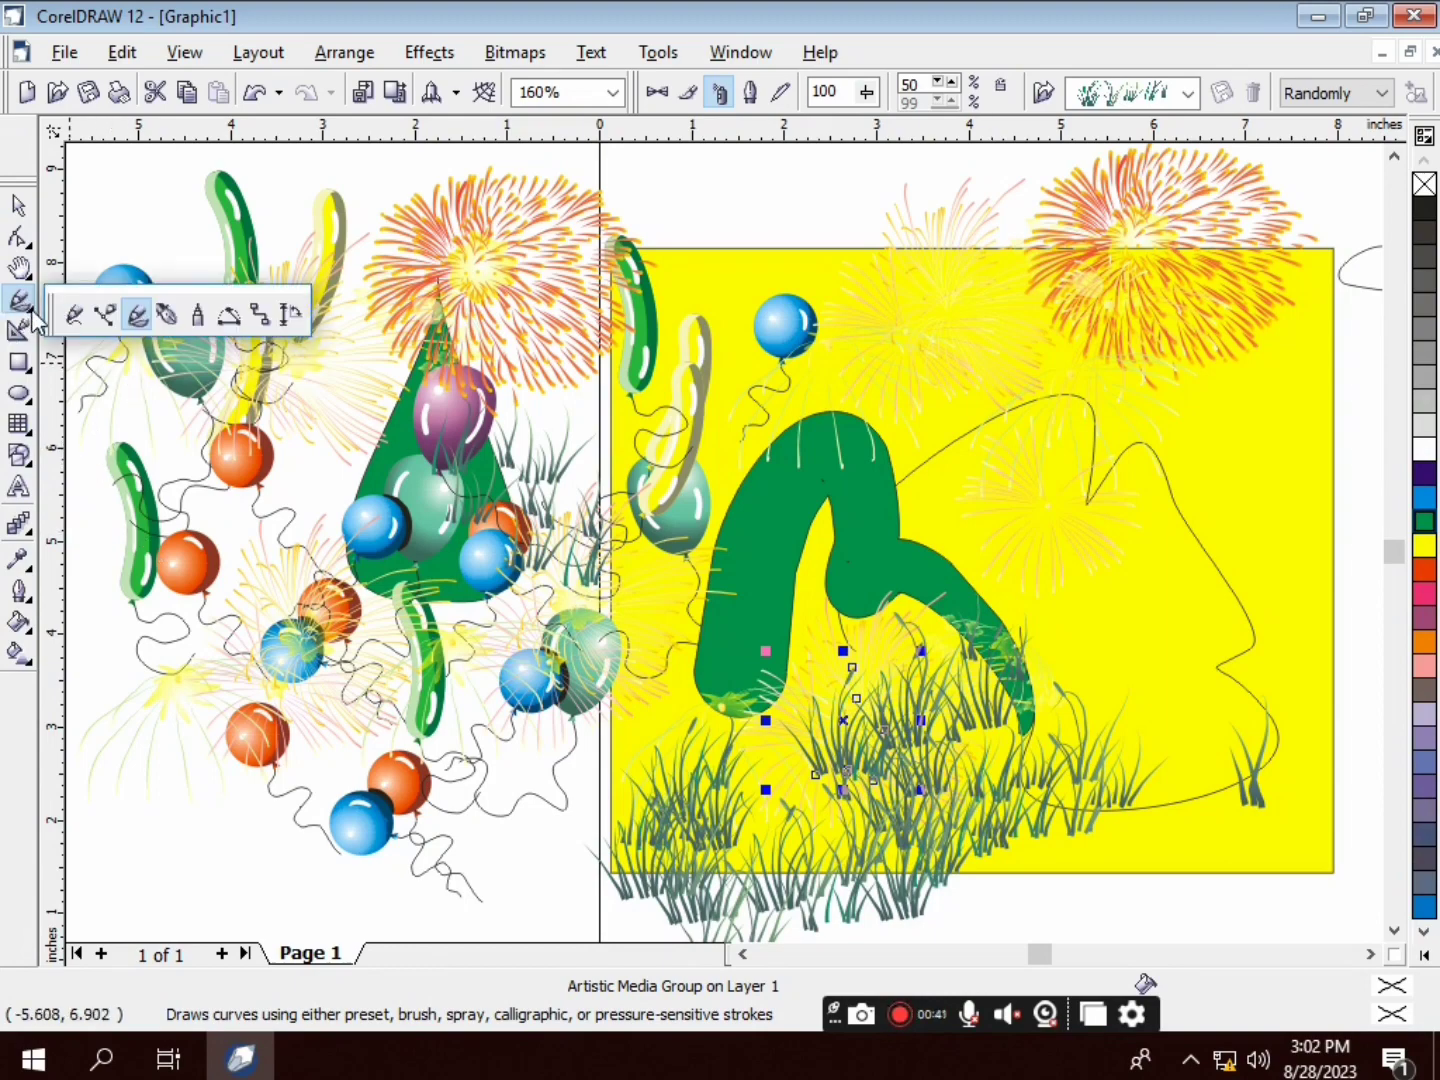
click(167, 317)
scroll(405, 908, down, 2)
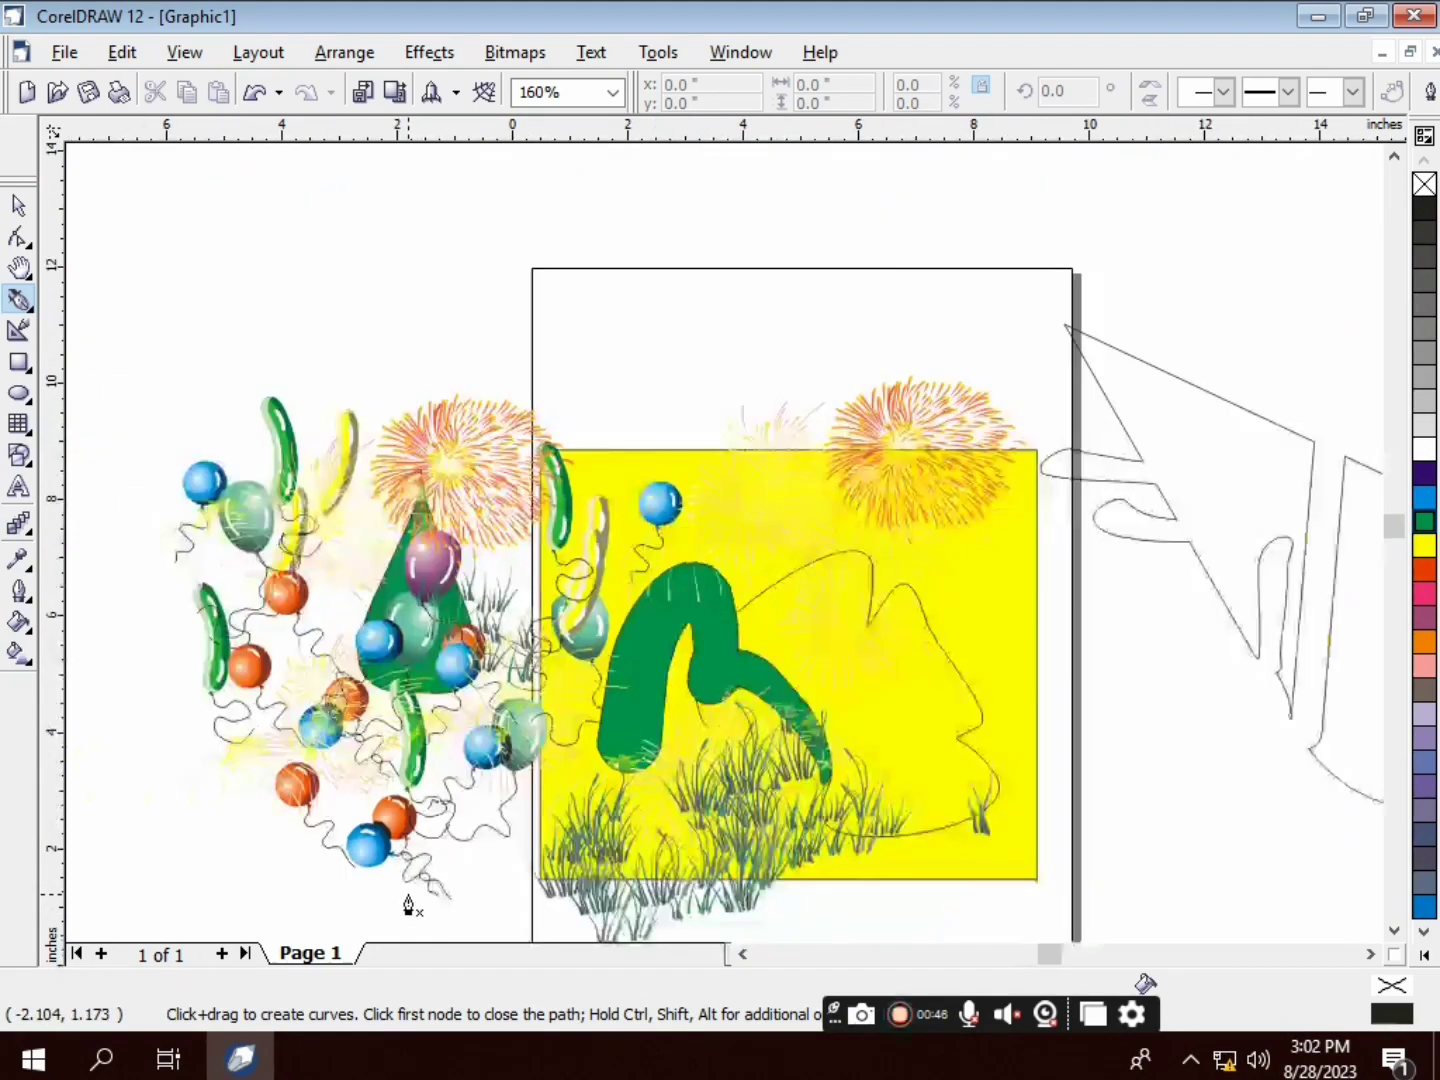
click(596, 230)
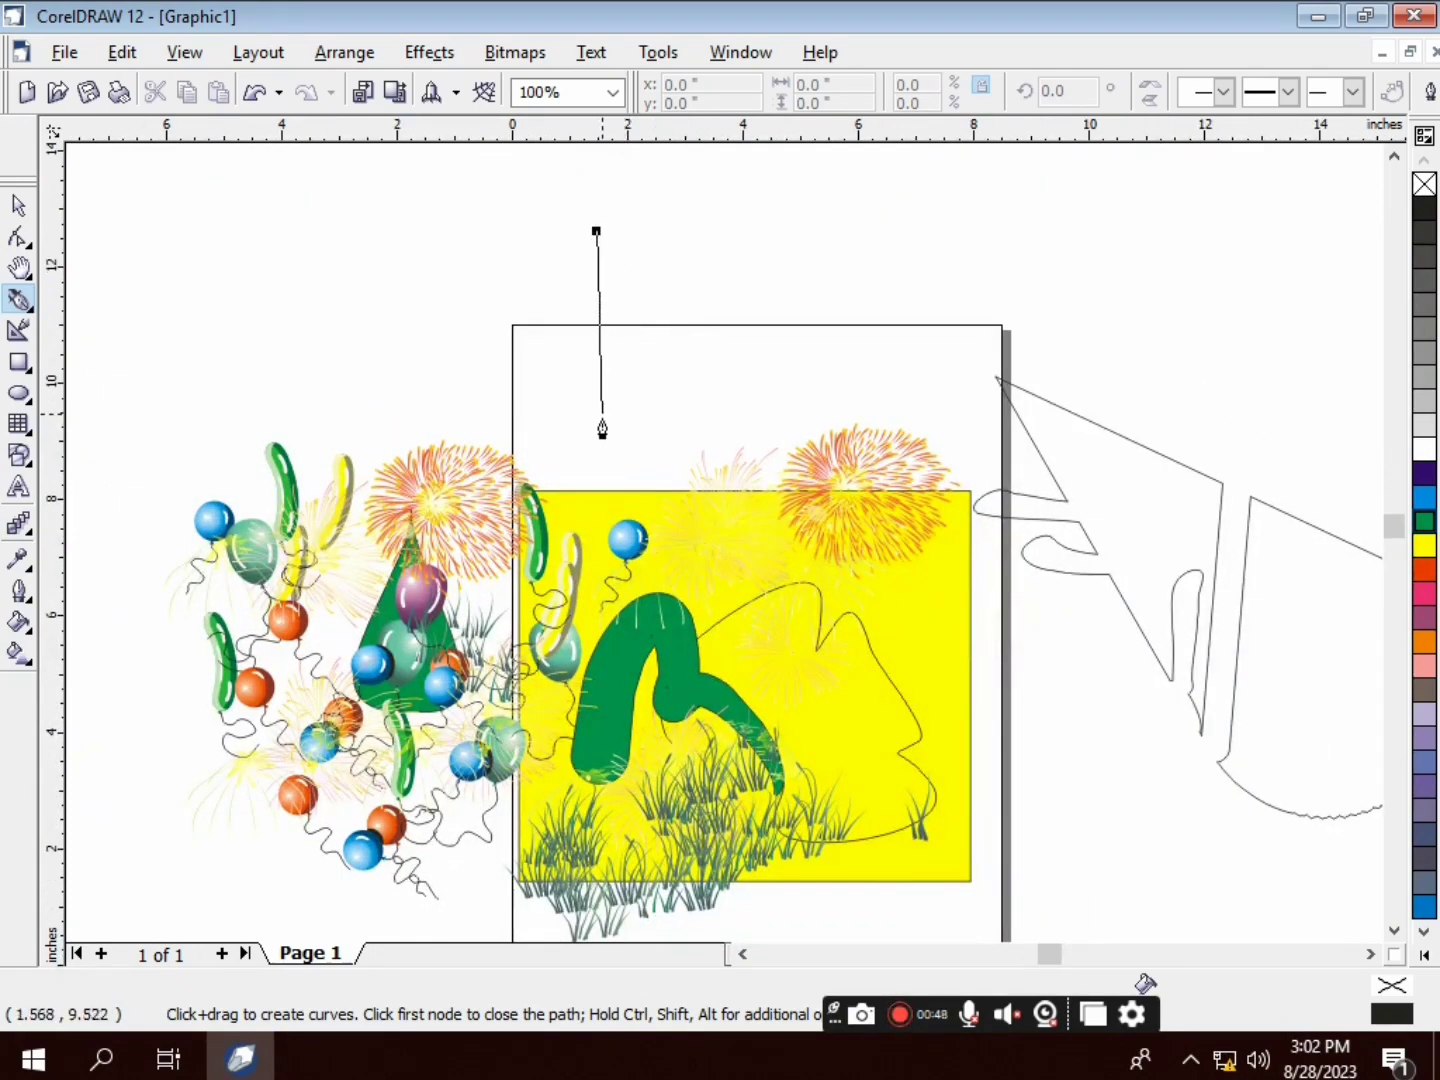
click(587, 470)
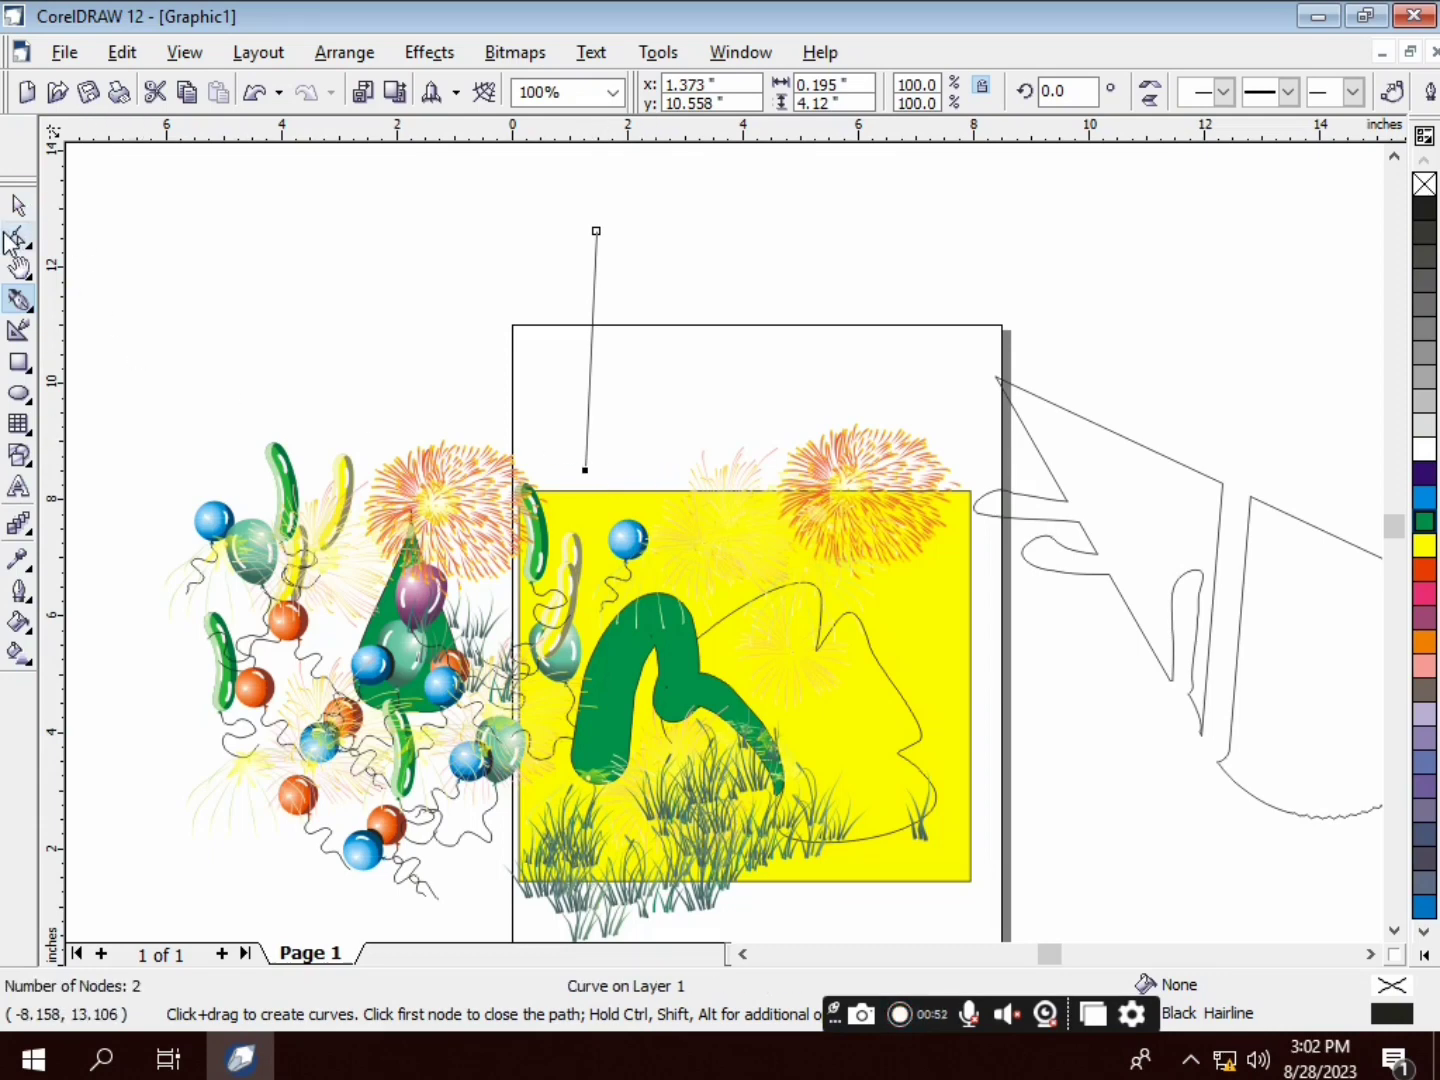
Convert the vertical line's segment to a curve with the Shape tool and bow its lower half outward to the right
click(18, 237)
click(589, 373)
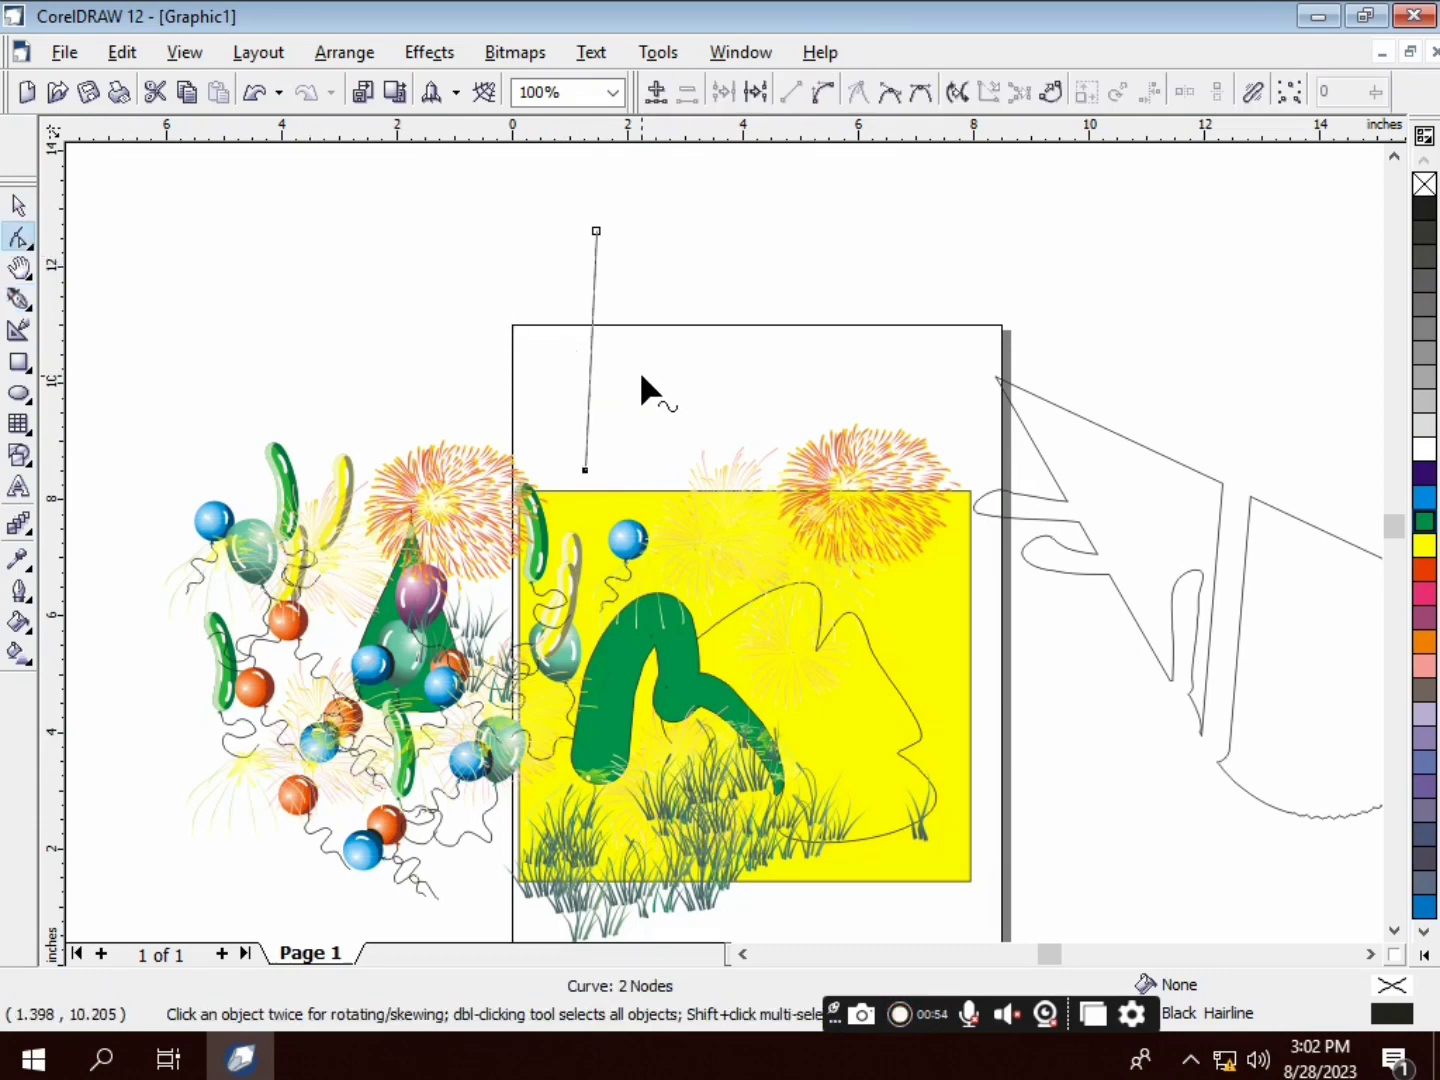
click(823, 92)
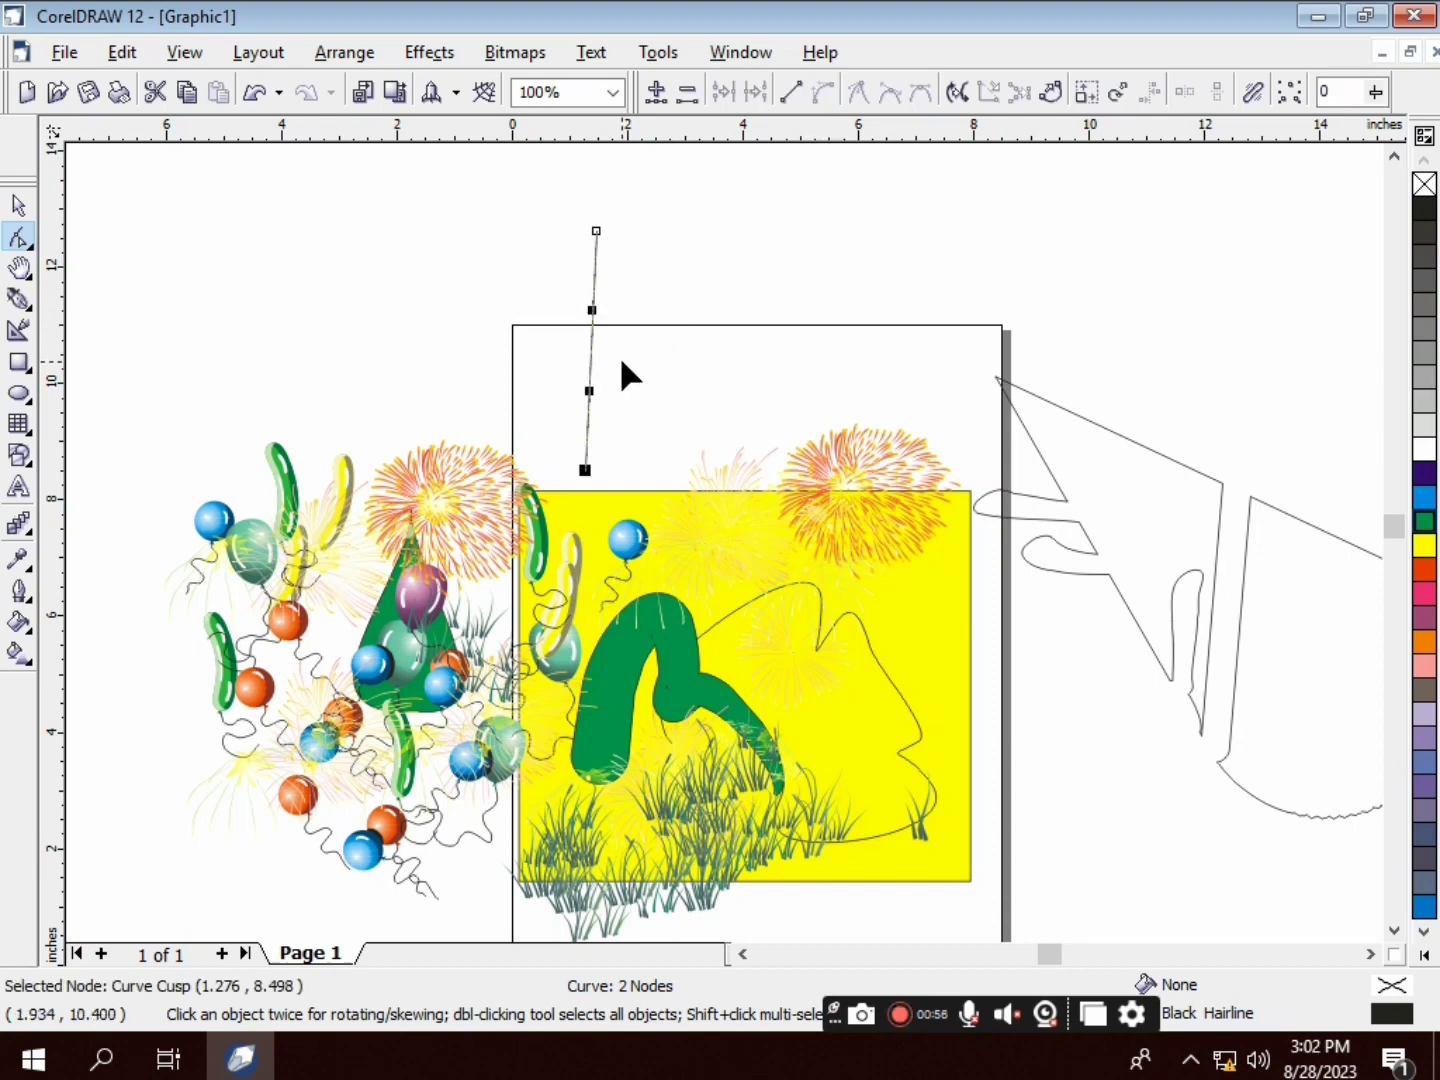
drag(589, 392, 671, 443)
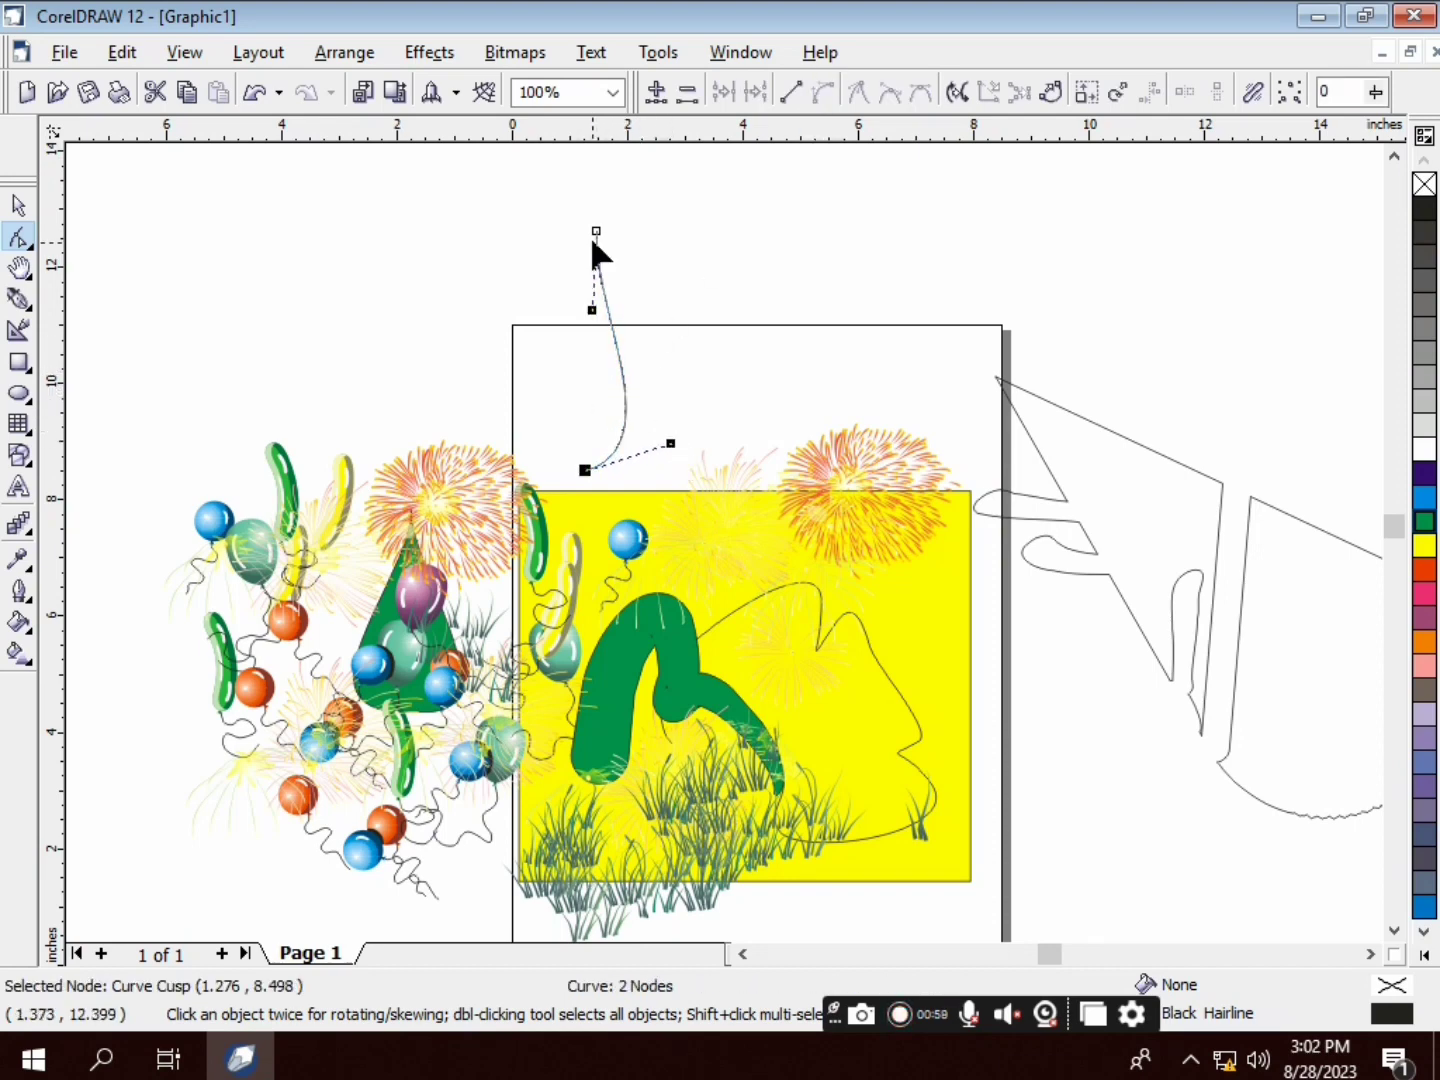
Close the curve, convert the closing segment to a curve and bow it to the left to make a drop shape
click(1053, 93)
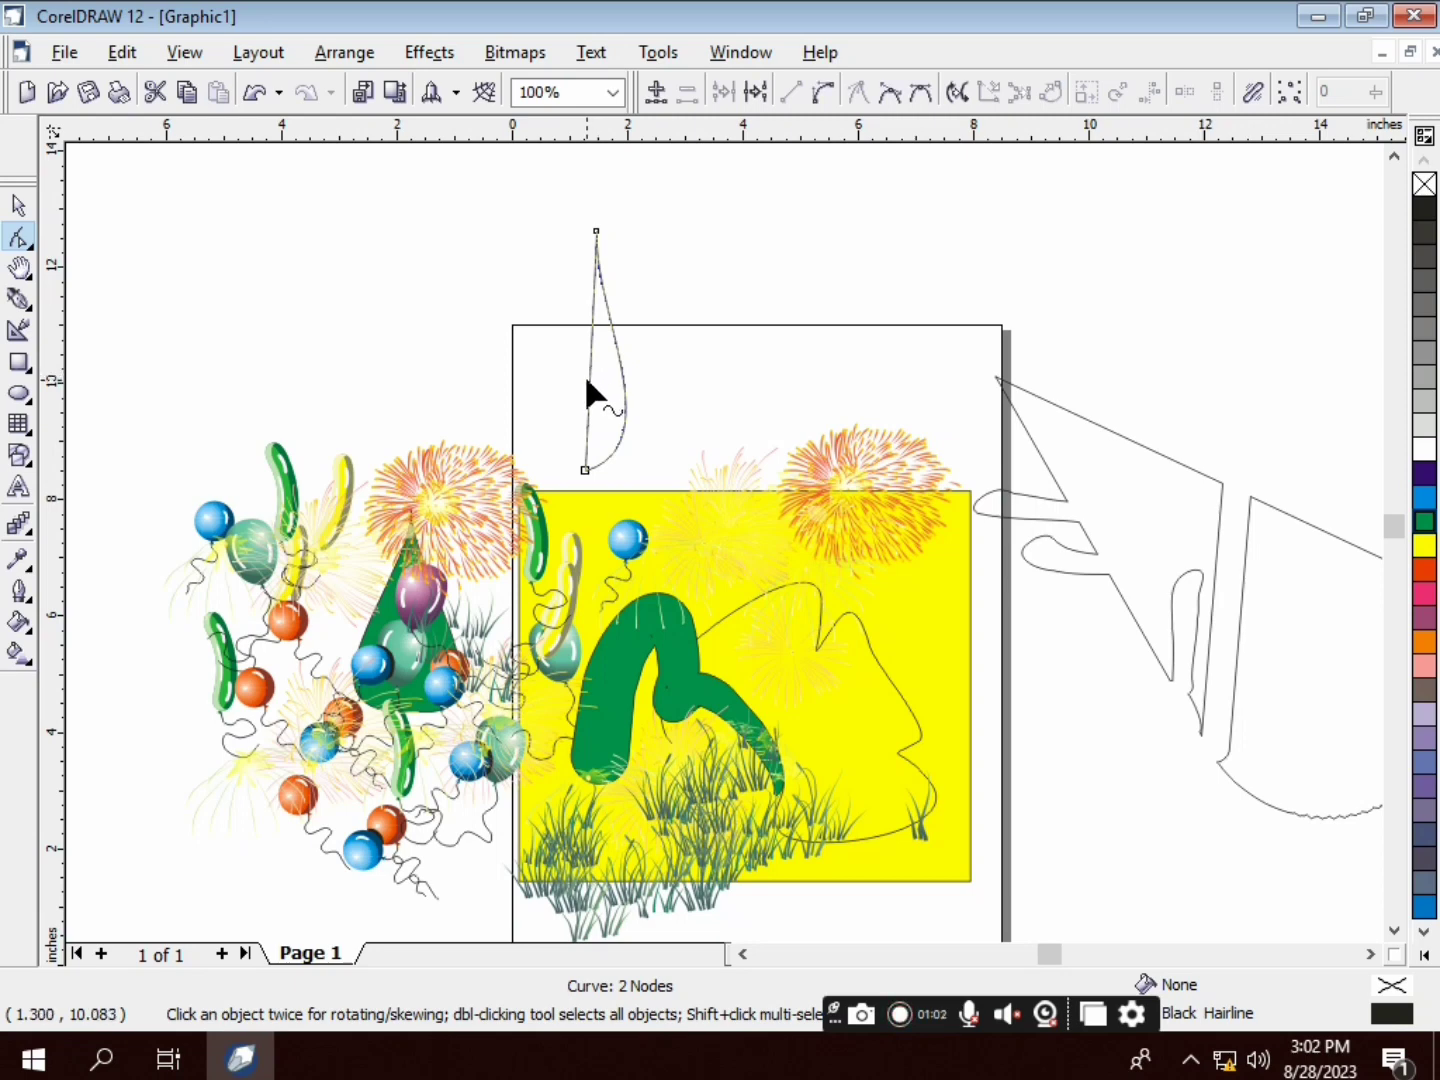
click(586, 376)
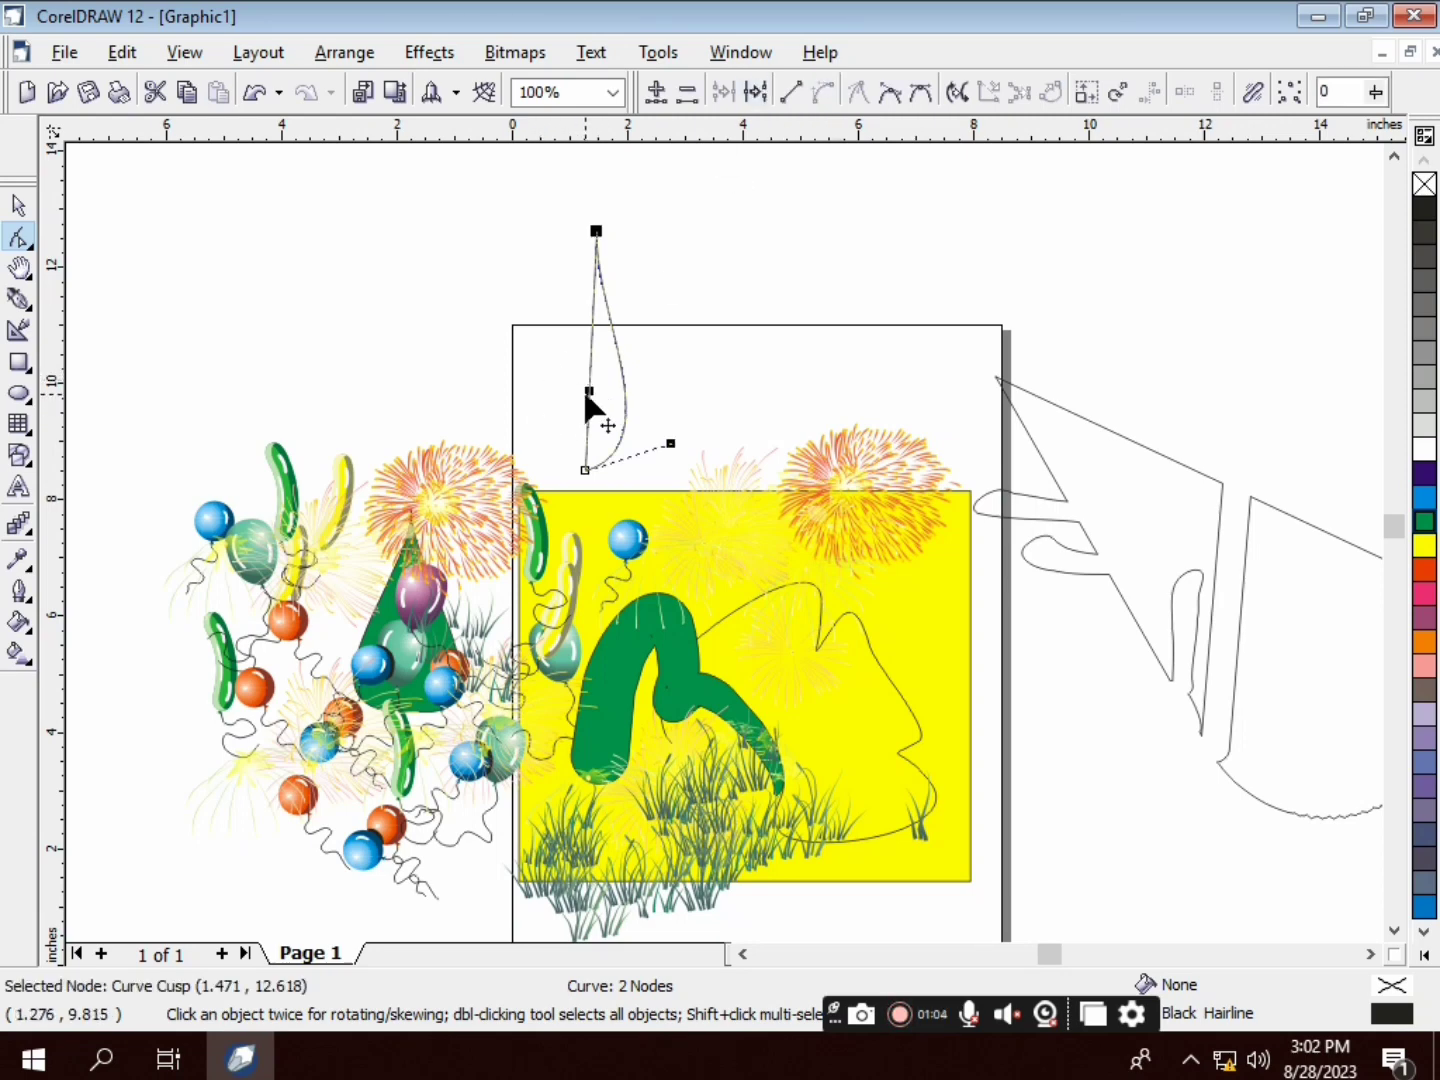
drag(589, 390, 505, 423)
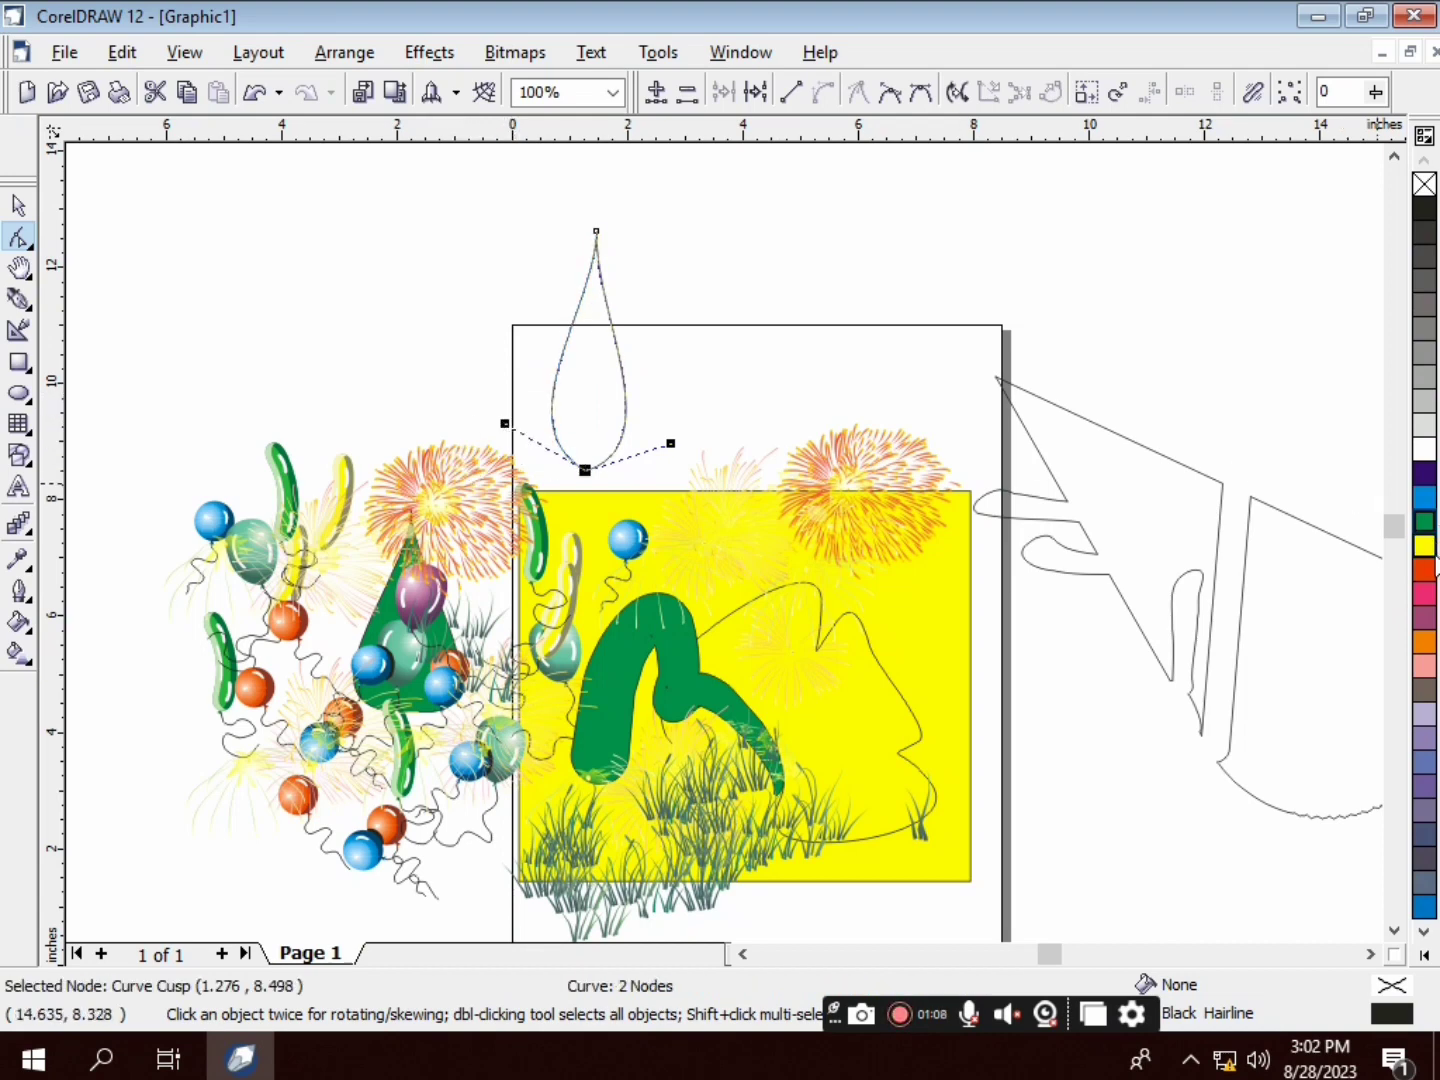
Fill the drop shape red and move it below the page's lower-left corner
click(1424, 570)
key(space)
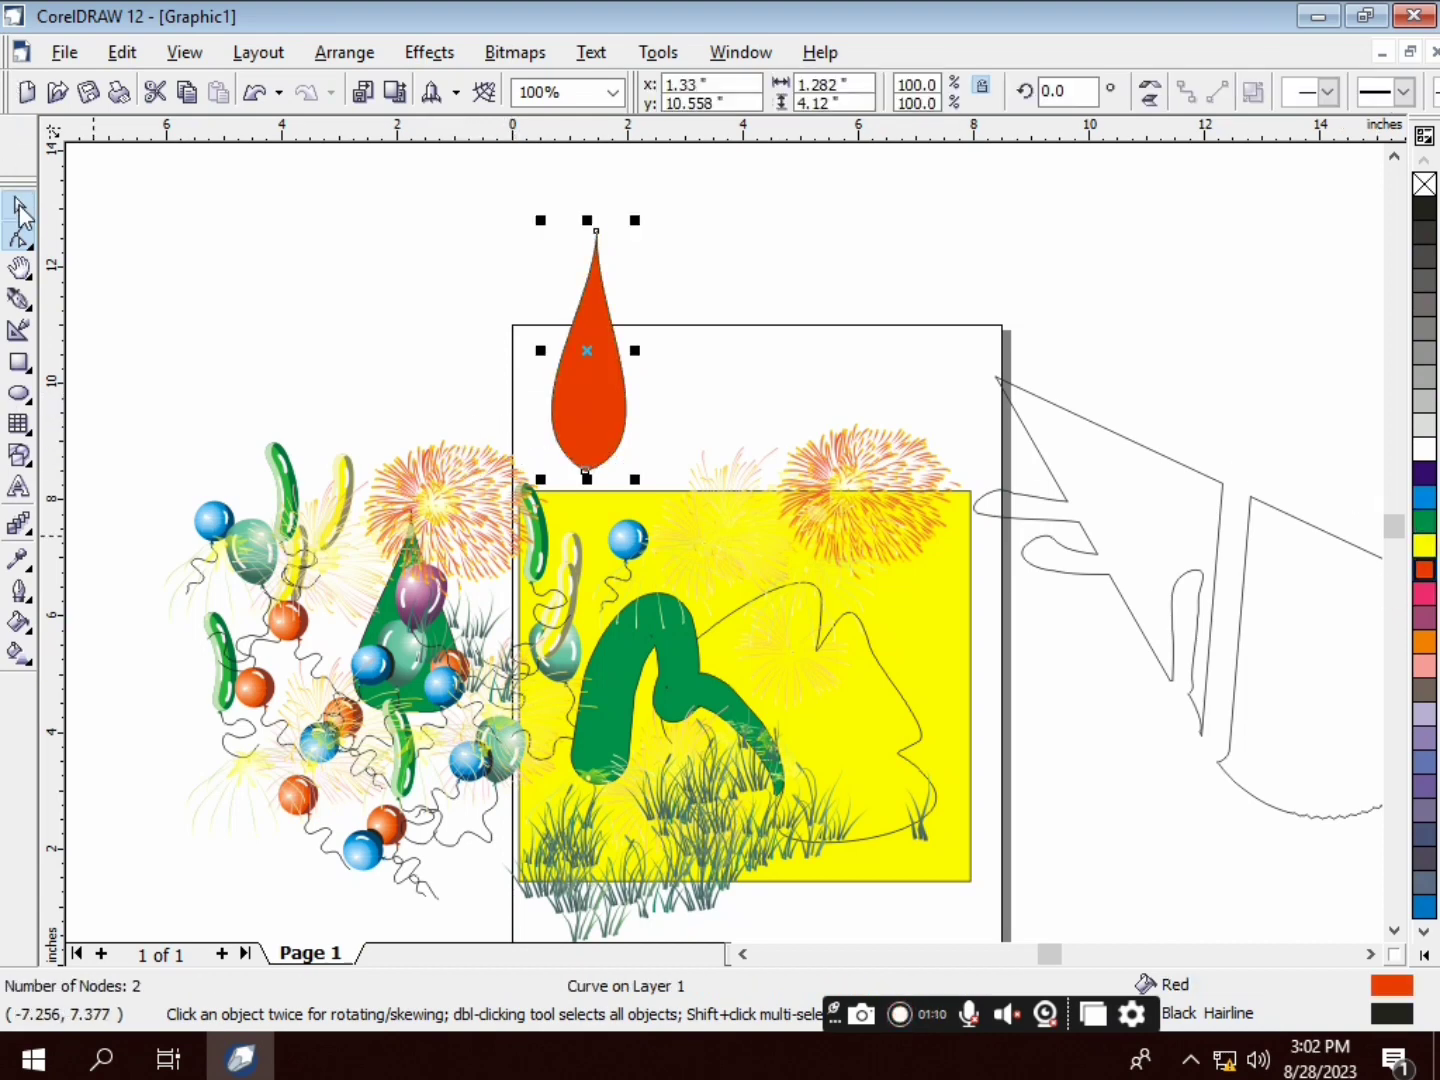
click(961, 408)
drag(574, 419, 1078, 812)
click(1394, 931)
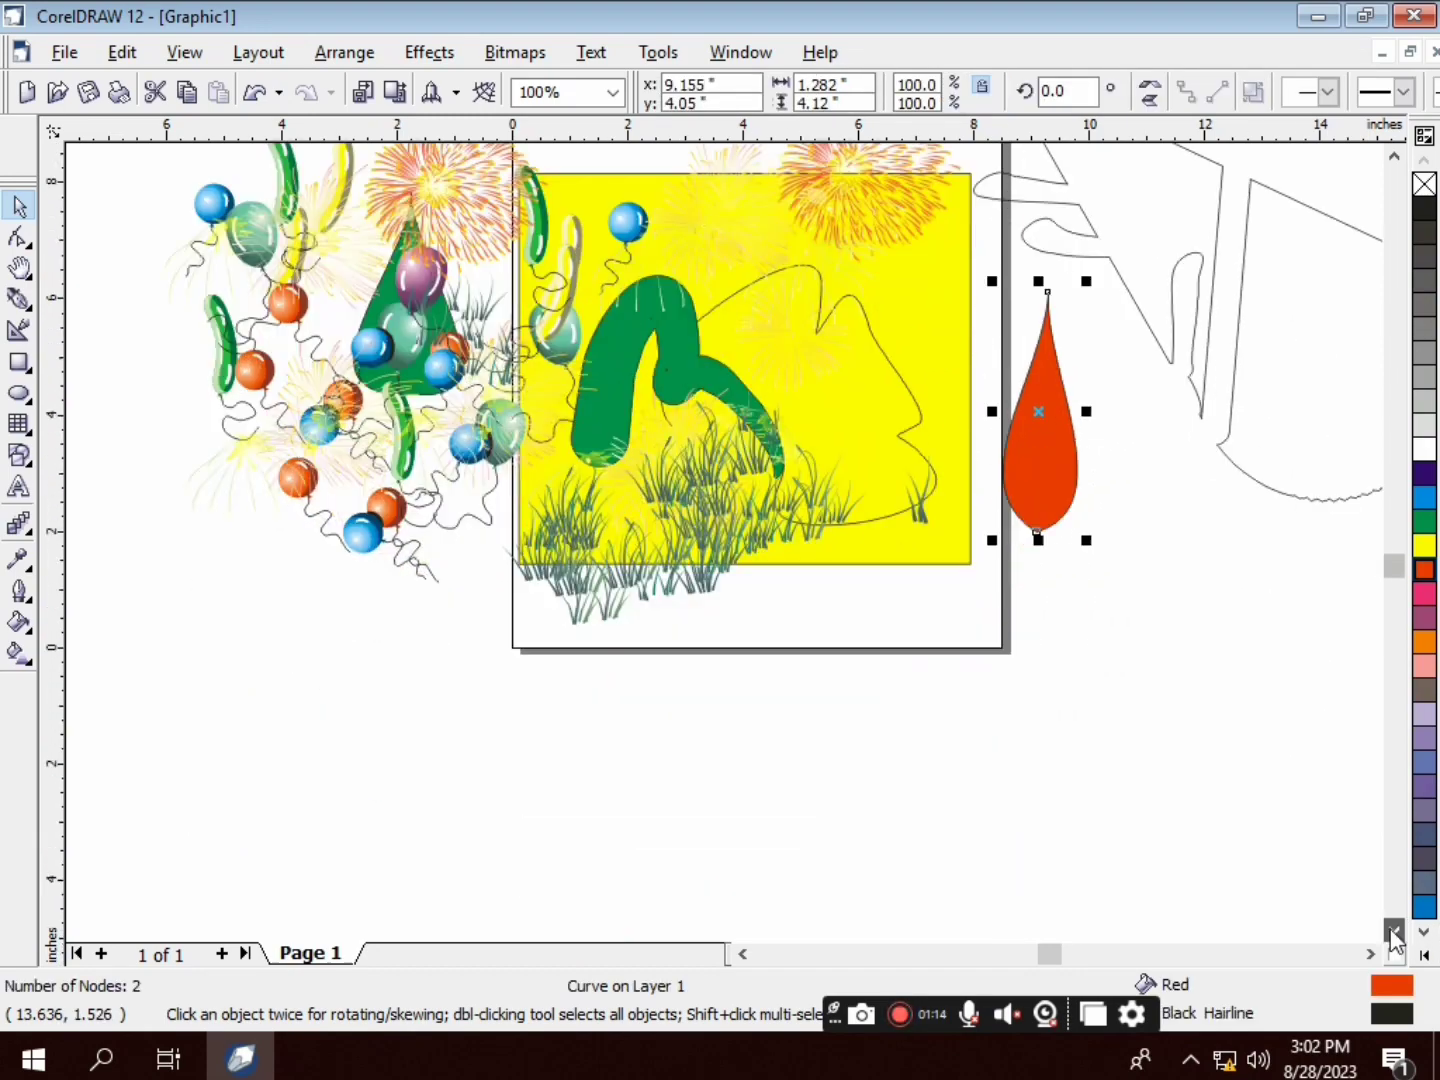
drag(1035, 378, 569, 771)
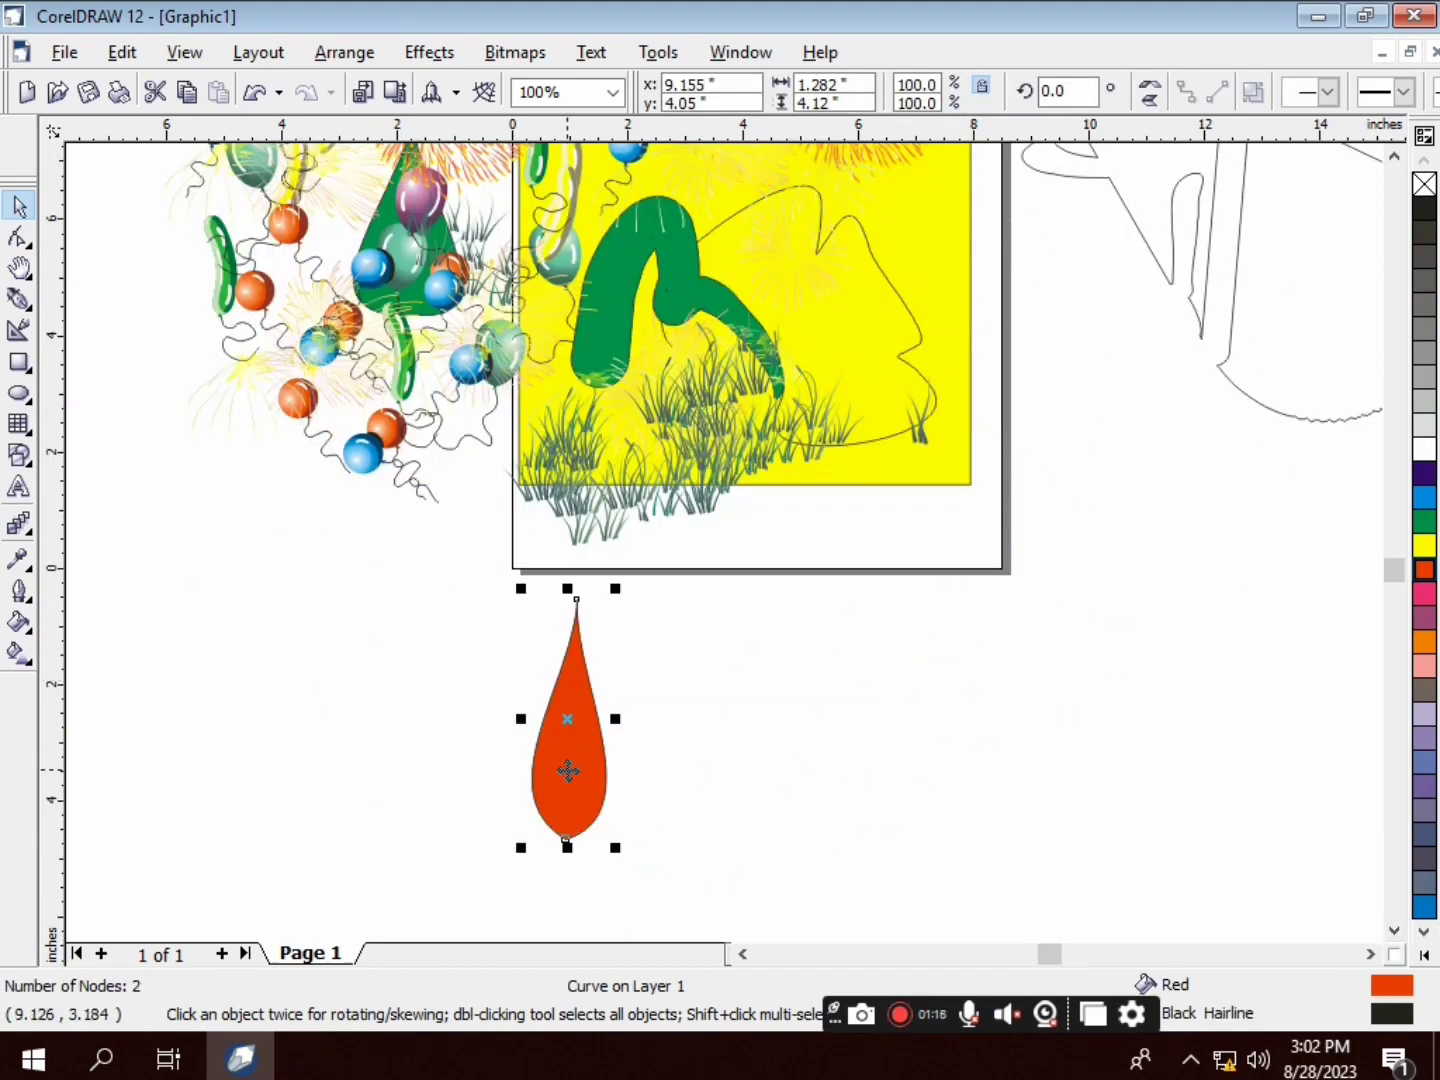
Add a copy of the red drop rotated about 43° clockwise around its base, and repeat that duplication six times to form eight petals
click(570, 770)
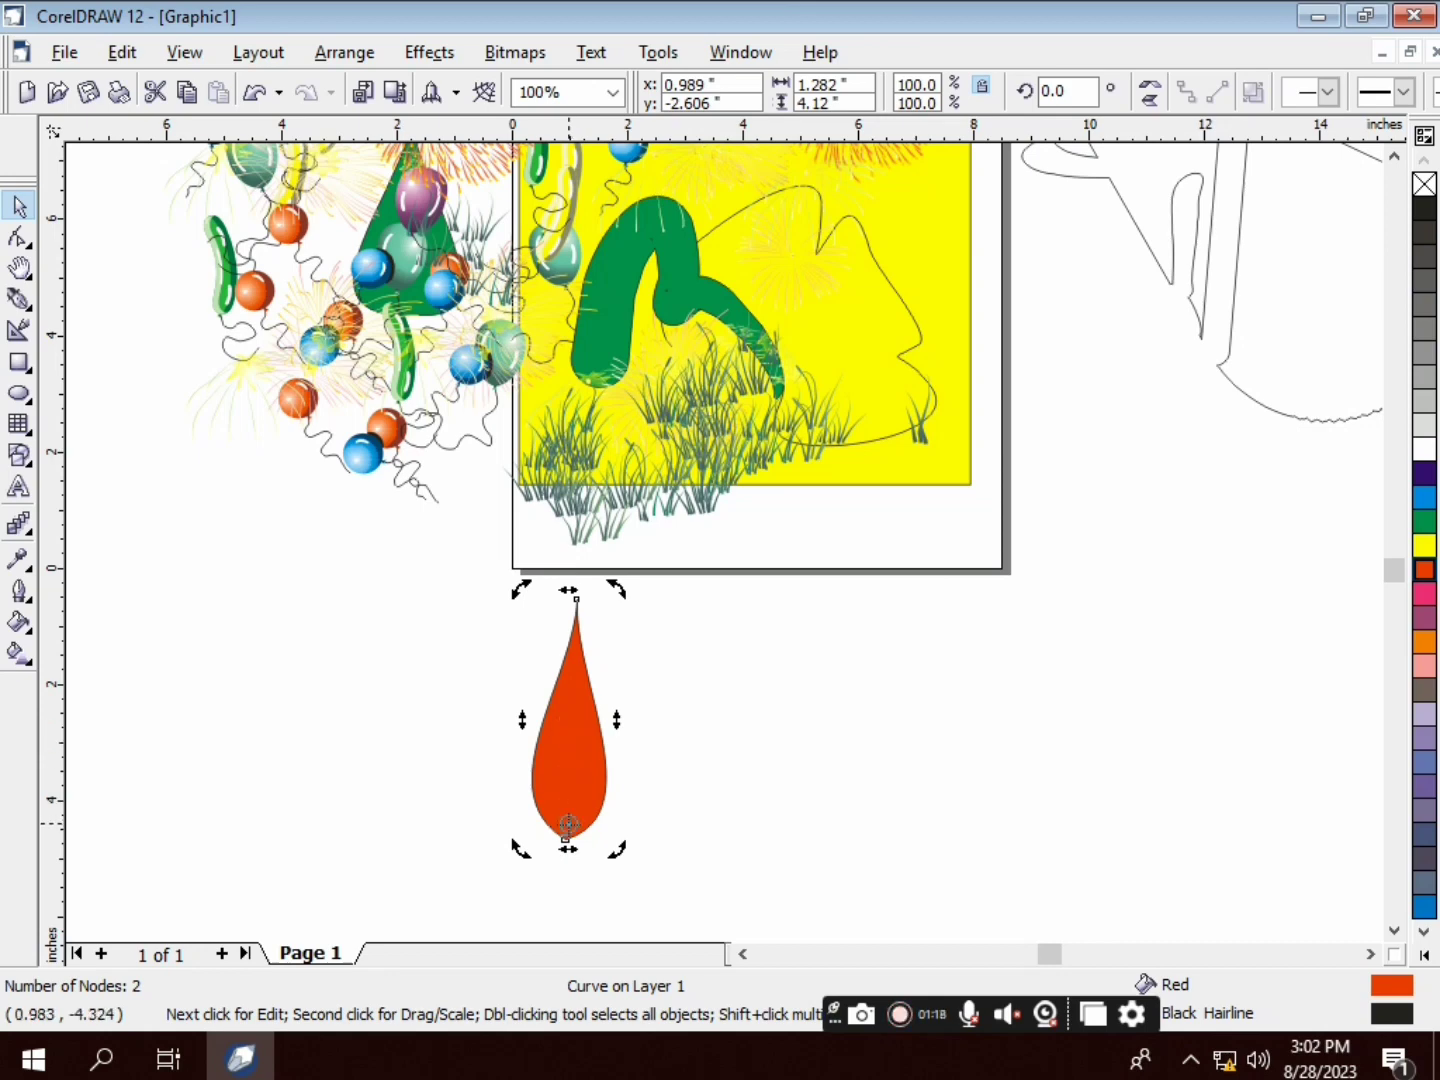
drag(625, 590, 732, 720)
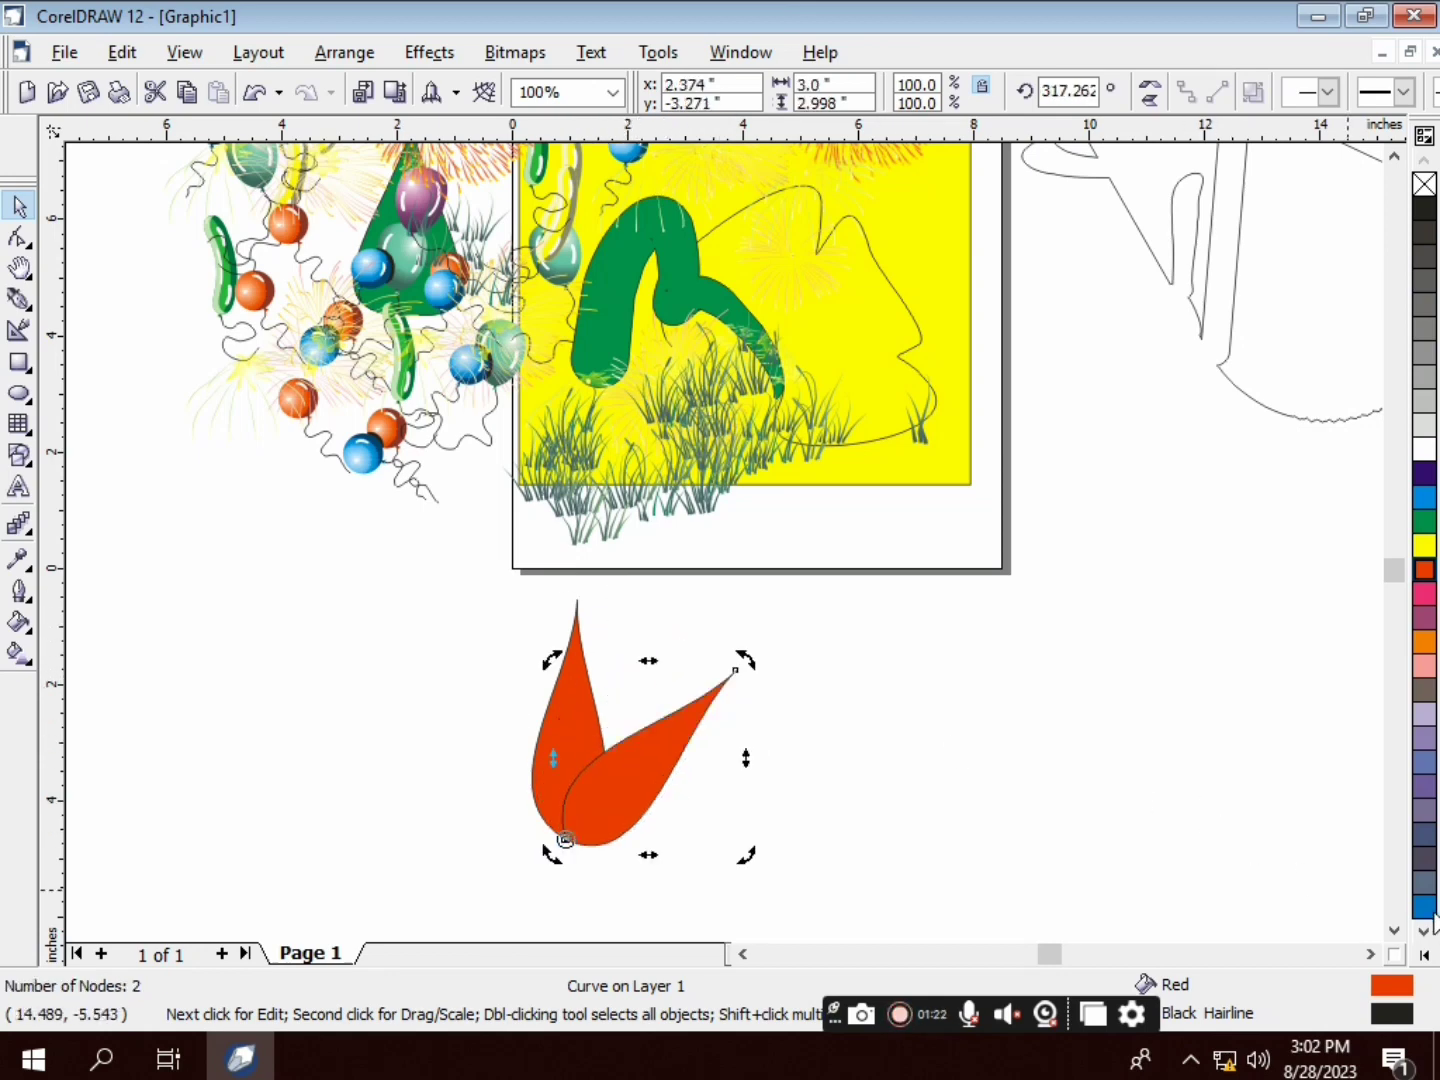
click(1394, 932)
click(1394, 931)
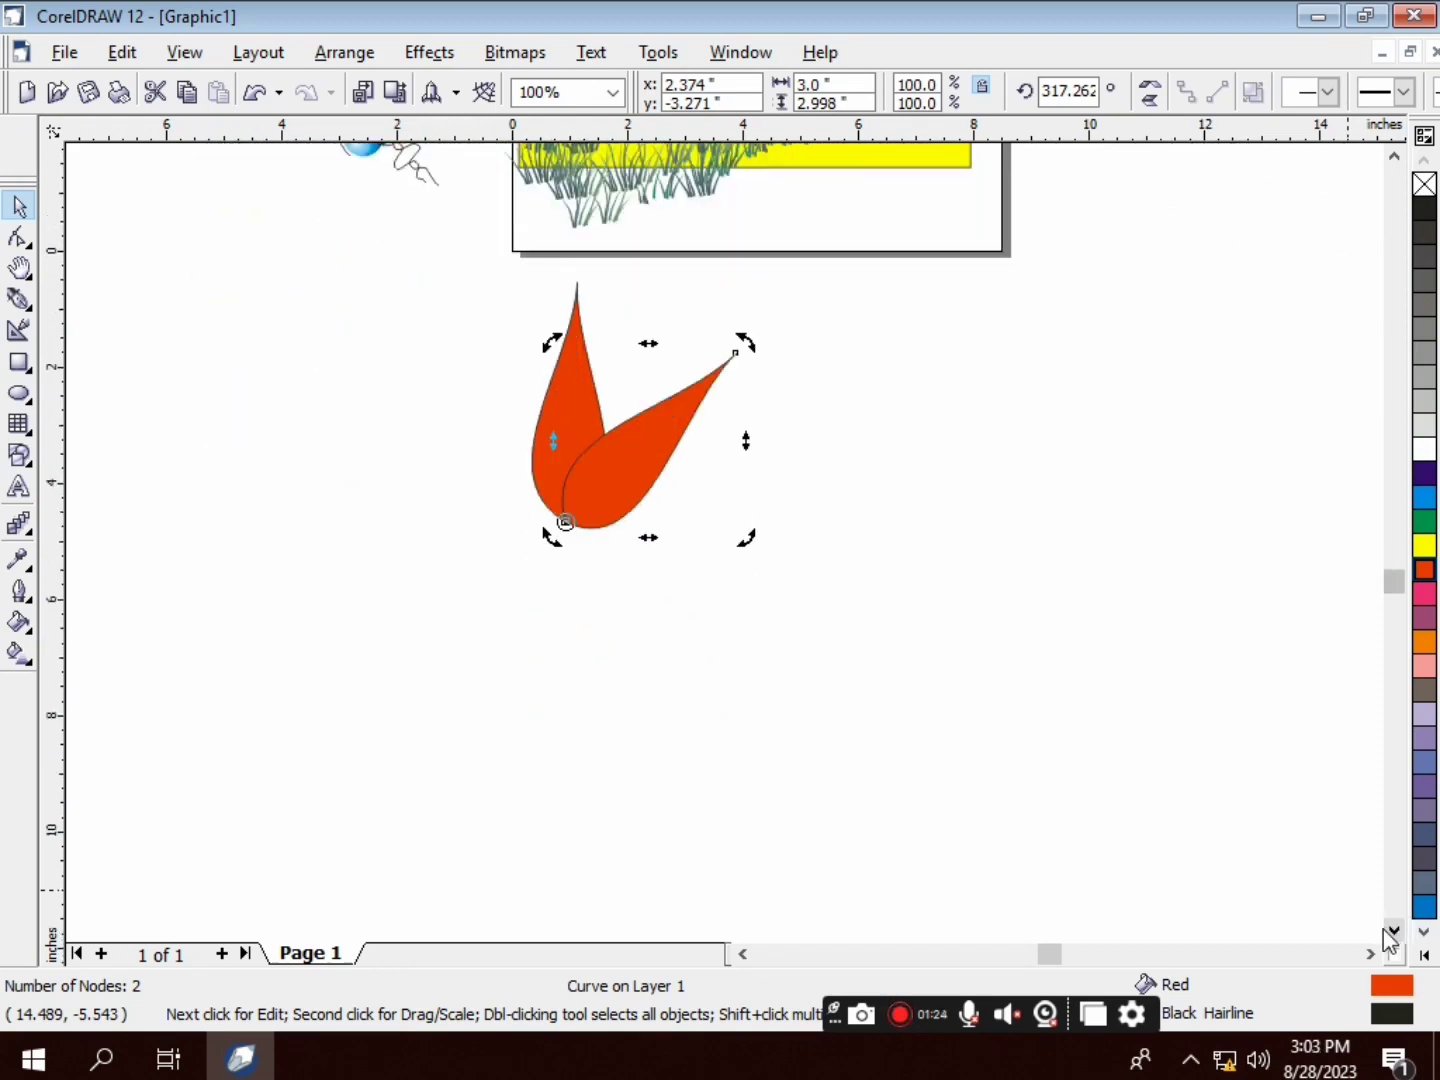
key(ctrl+r)
key(ctrl+r)
key(ctrl+r)
key(ctrl+r)
key(ctrl+r)
key(ctrl+r)
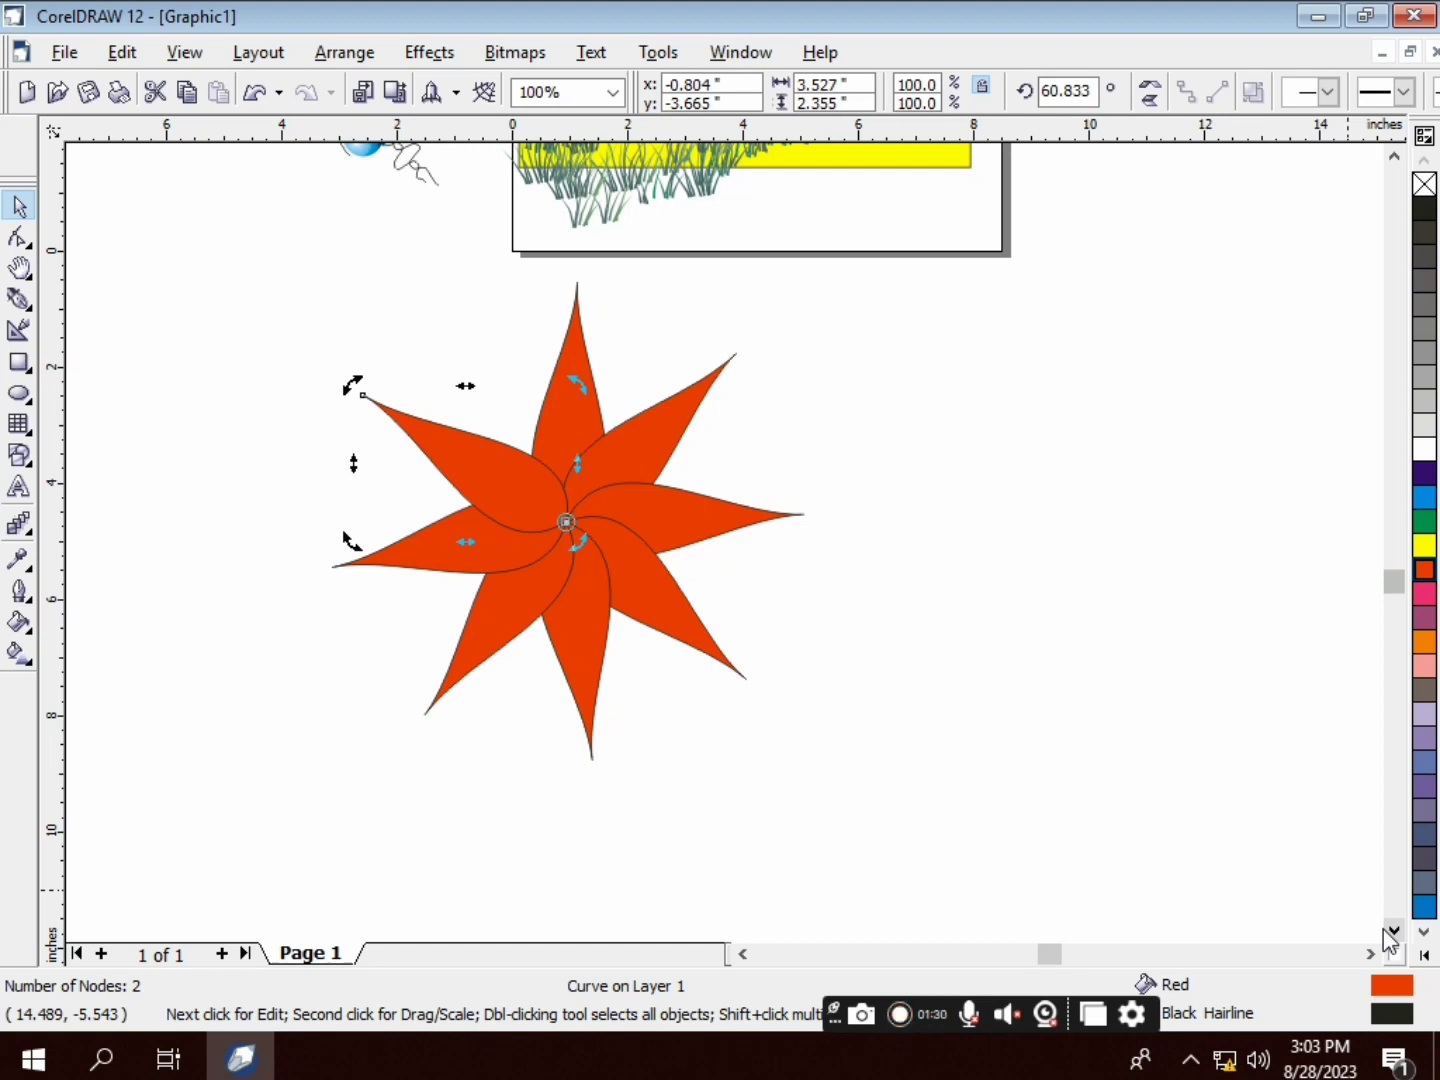
Repeat the rotated petal duplication nine more times to fill the gaps, making a 17-petal flower
key(ctrl+r)
key(ctrl+r)
key(ctrl+r)
key(ctrl+r)
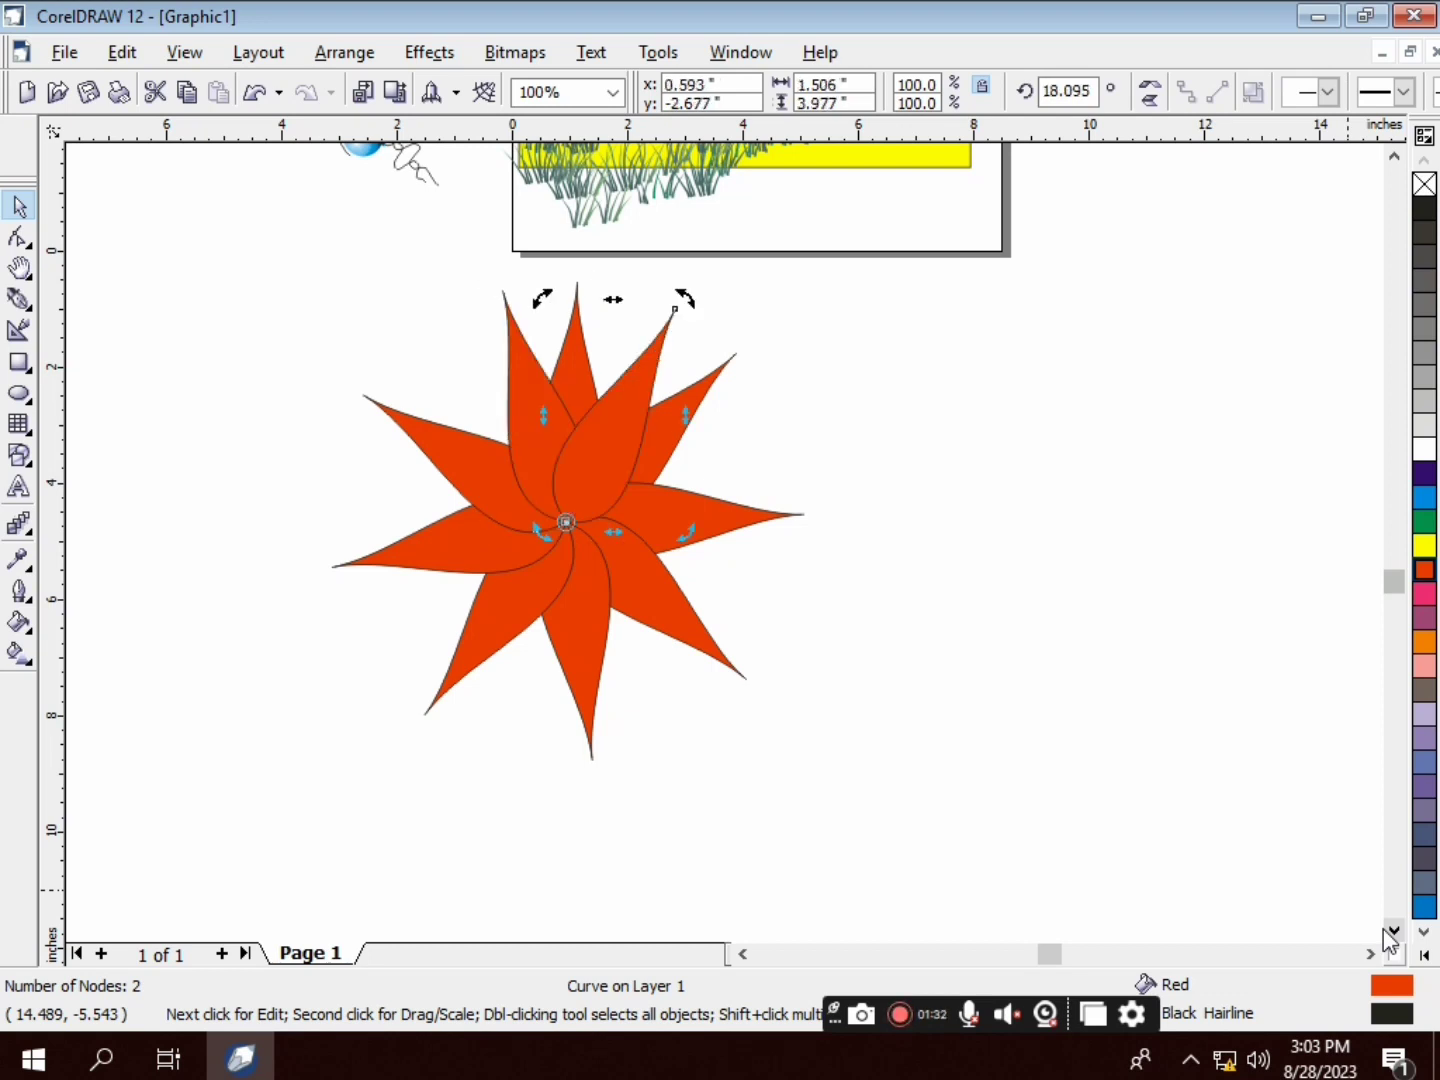
key(ctrl+r)
key(ctrl+r)
key(ctrl+r)
key(ctrl+r)
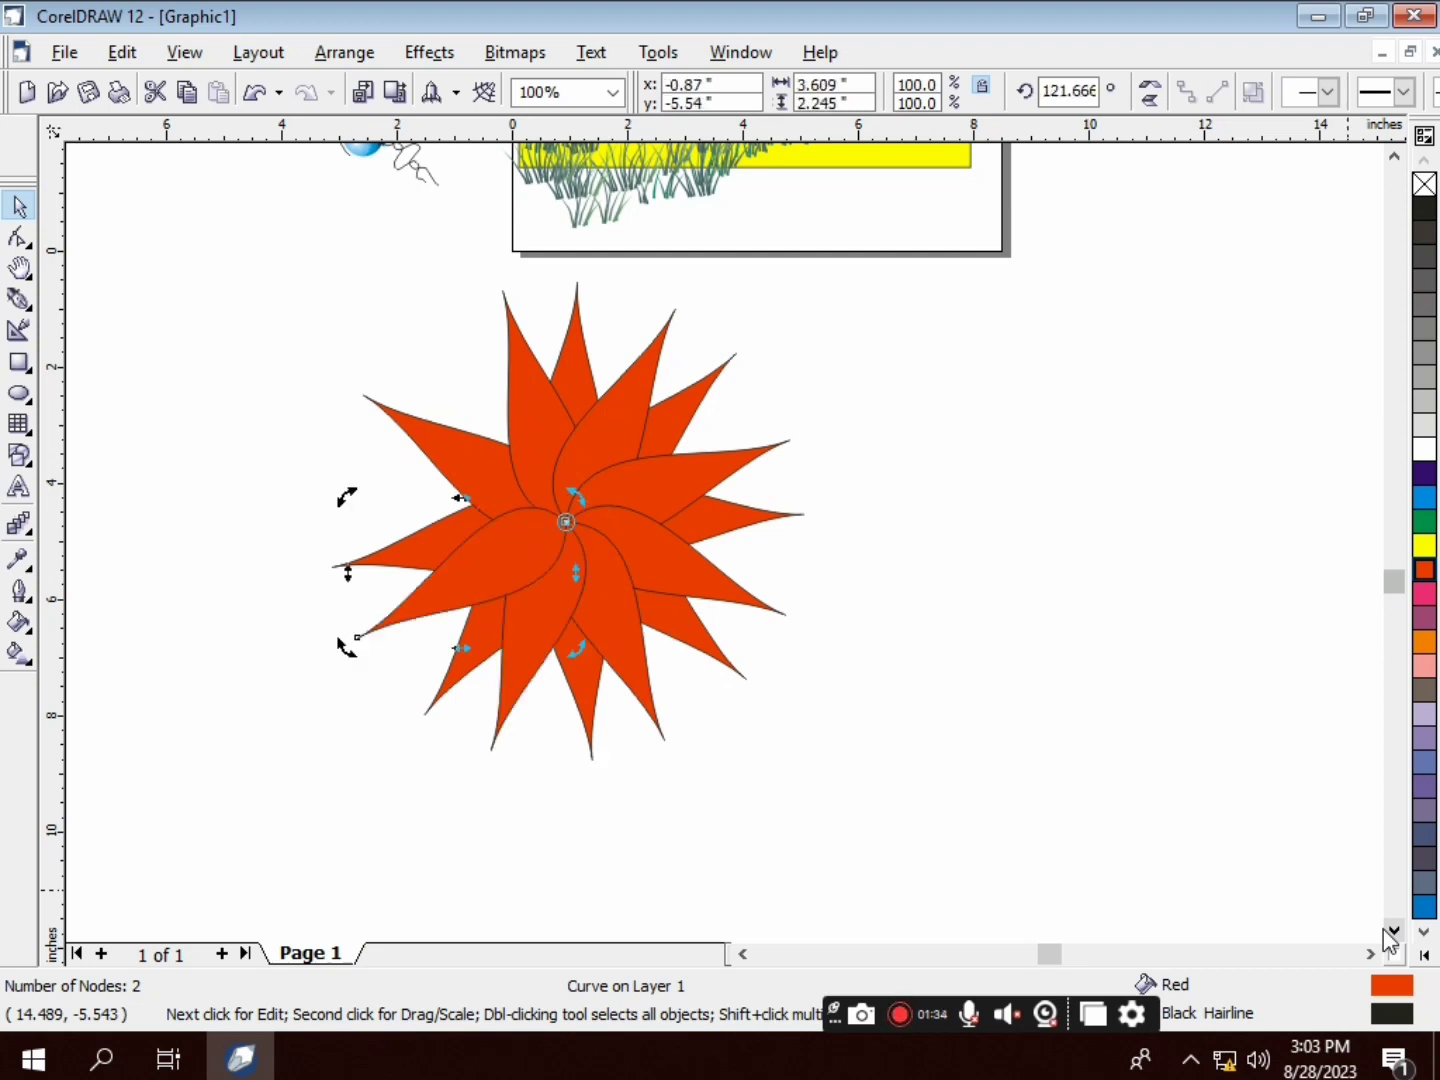
key(ctrl+r)
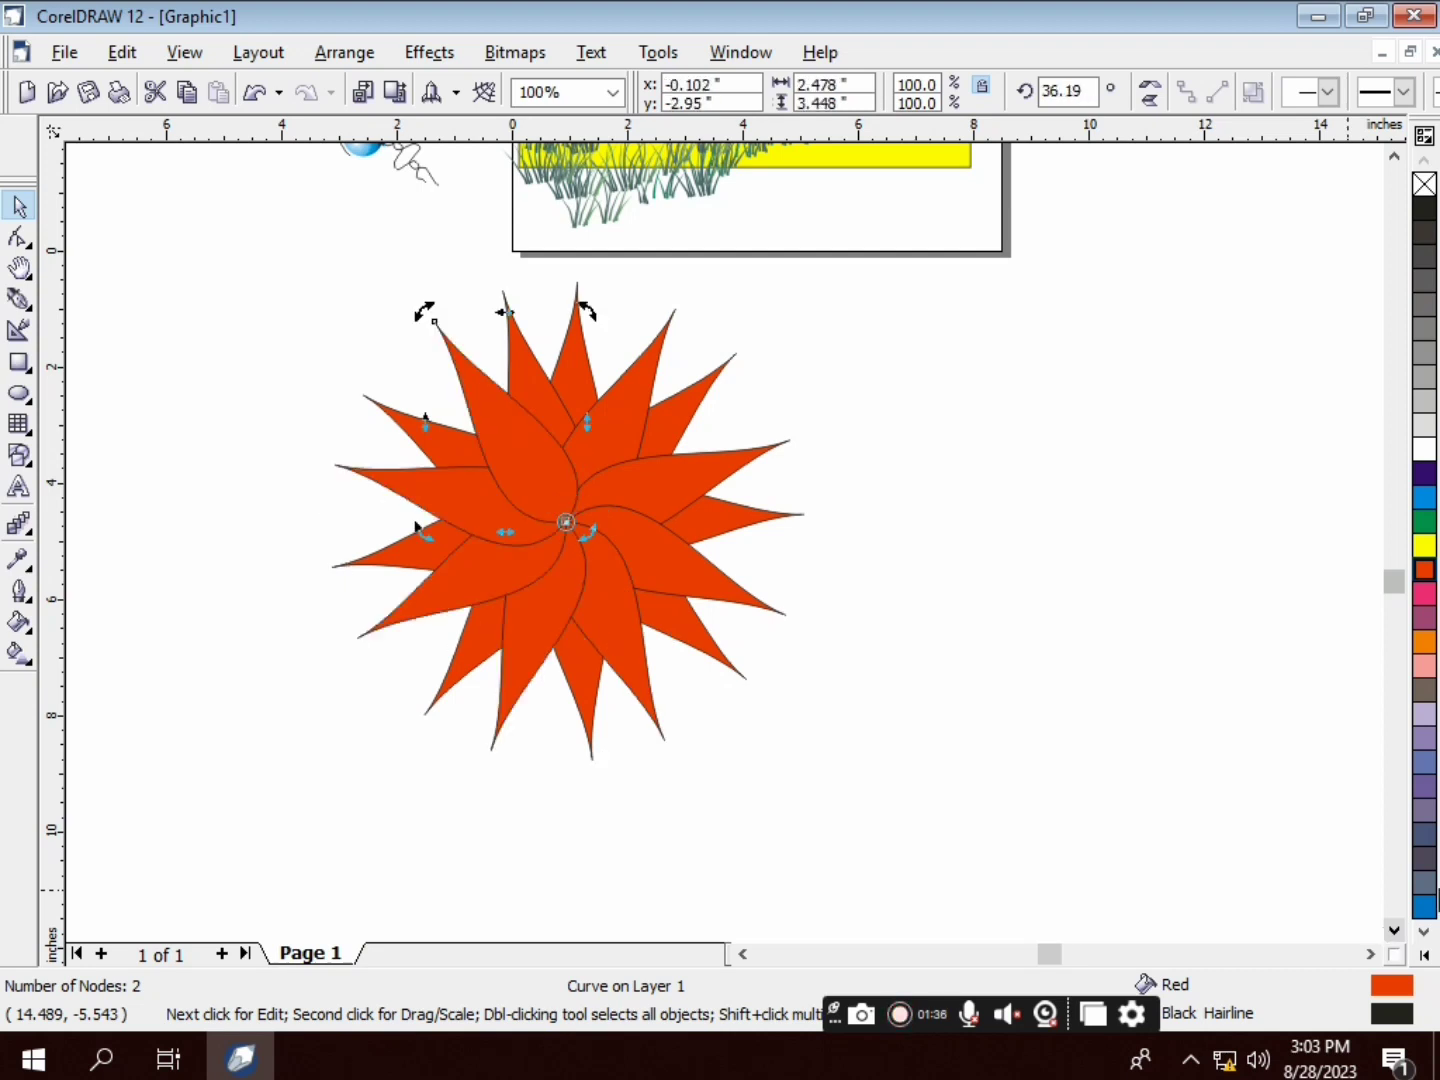
Combine all 17 petals into one green-filled flower and move it below the middle of the page
drag(194, 245, 848, 820)
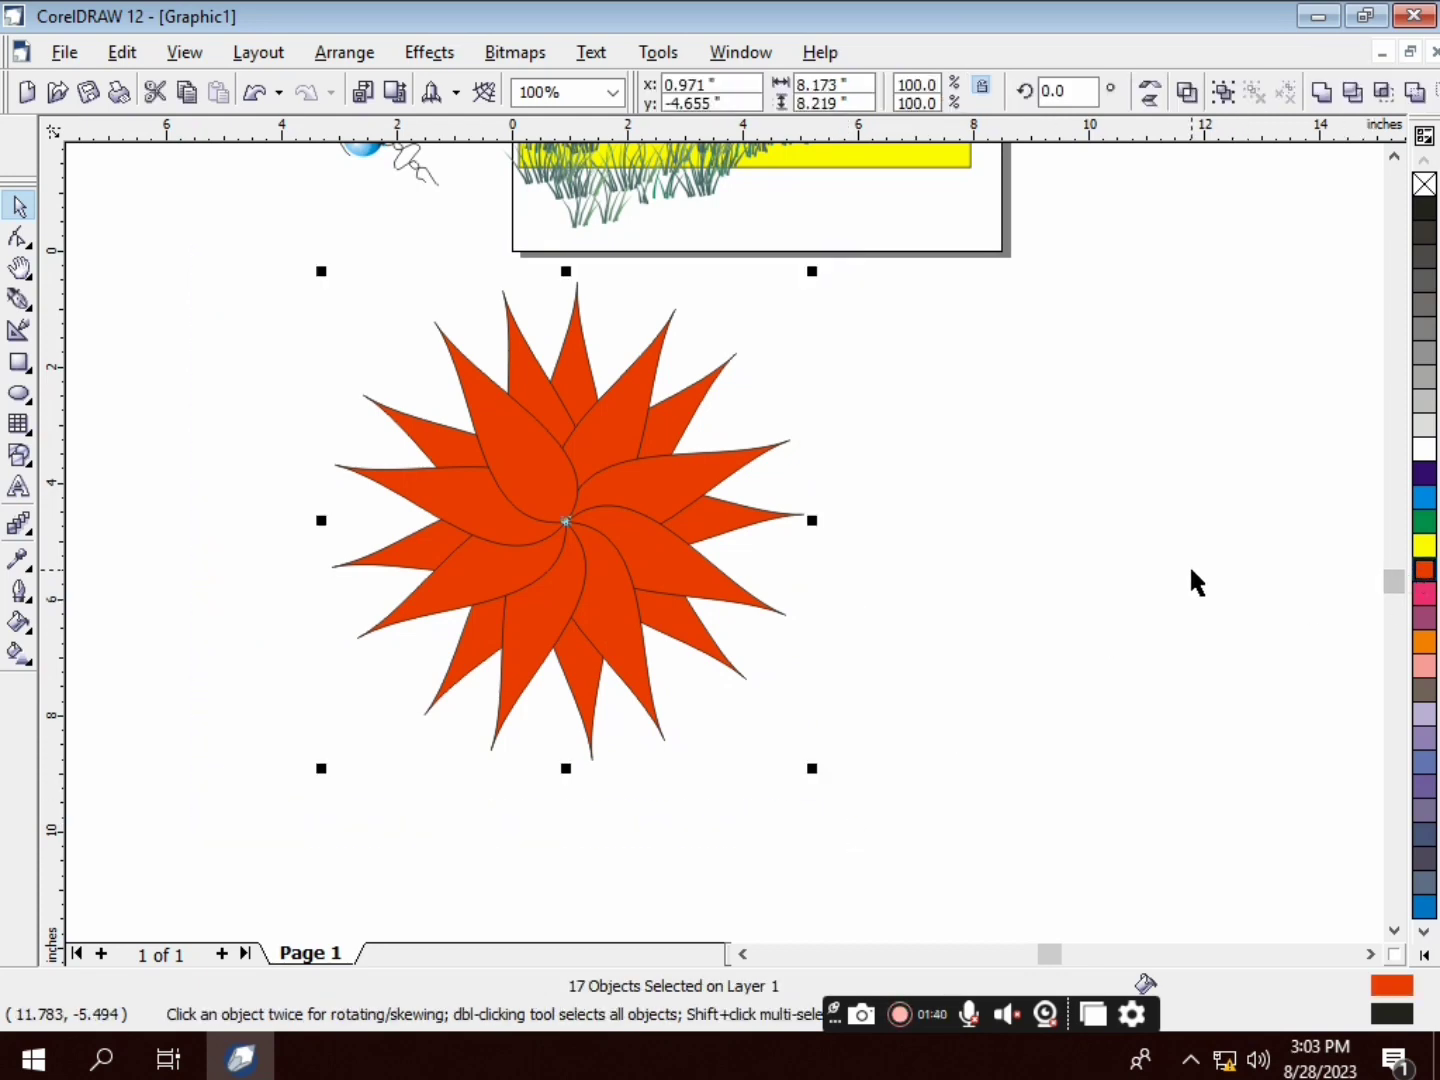
click(1426, 522)
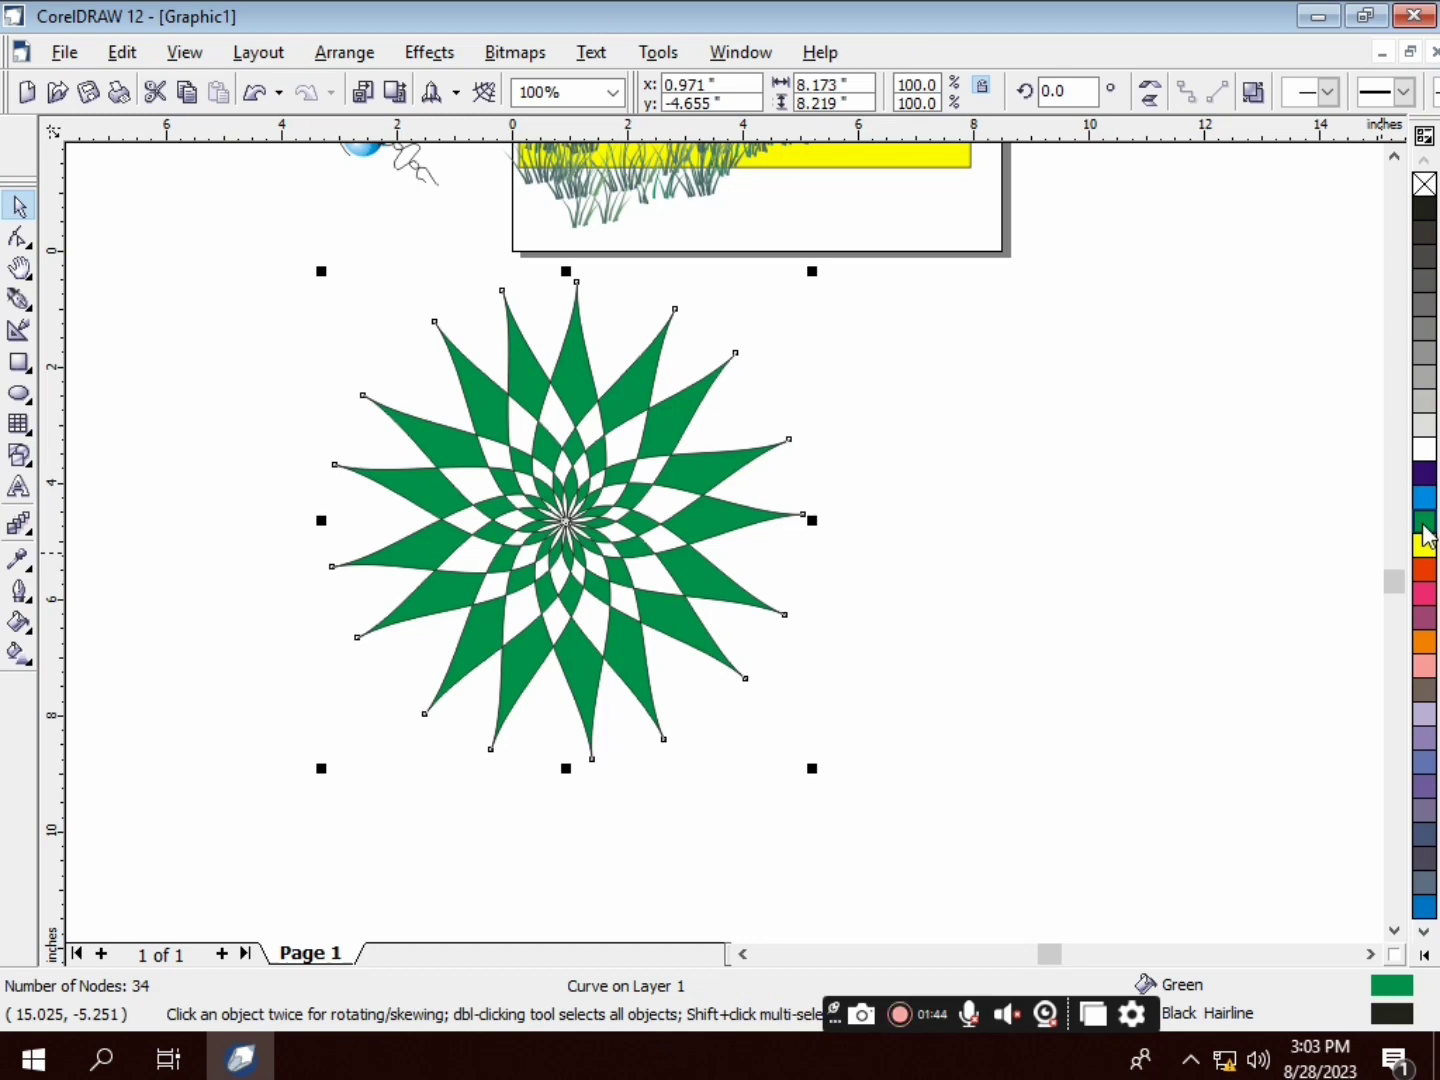
click(995, 514)
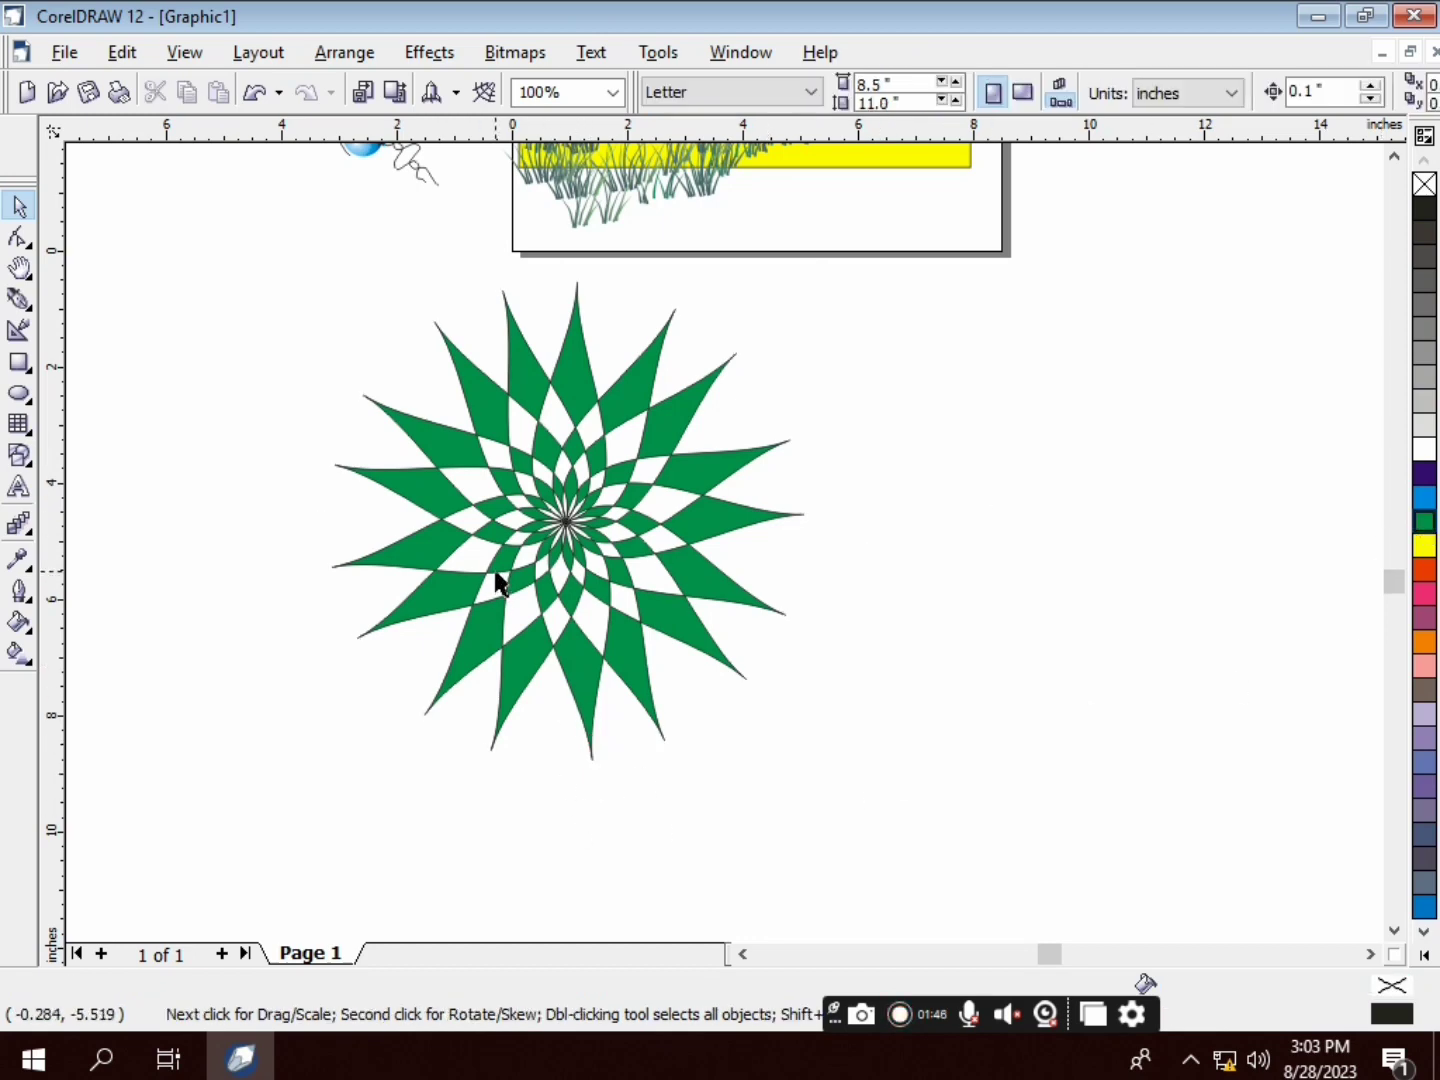
drag(497, 581, 729, 657)
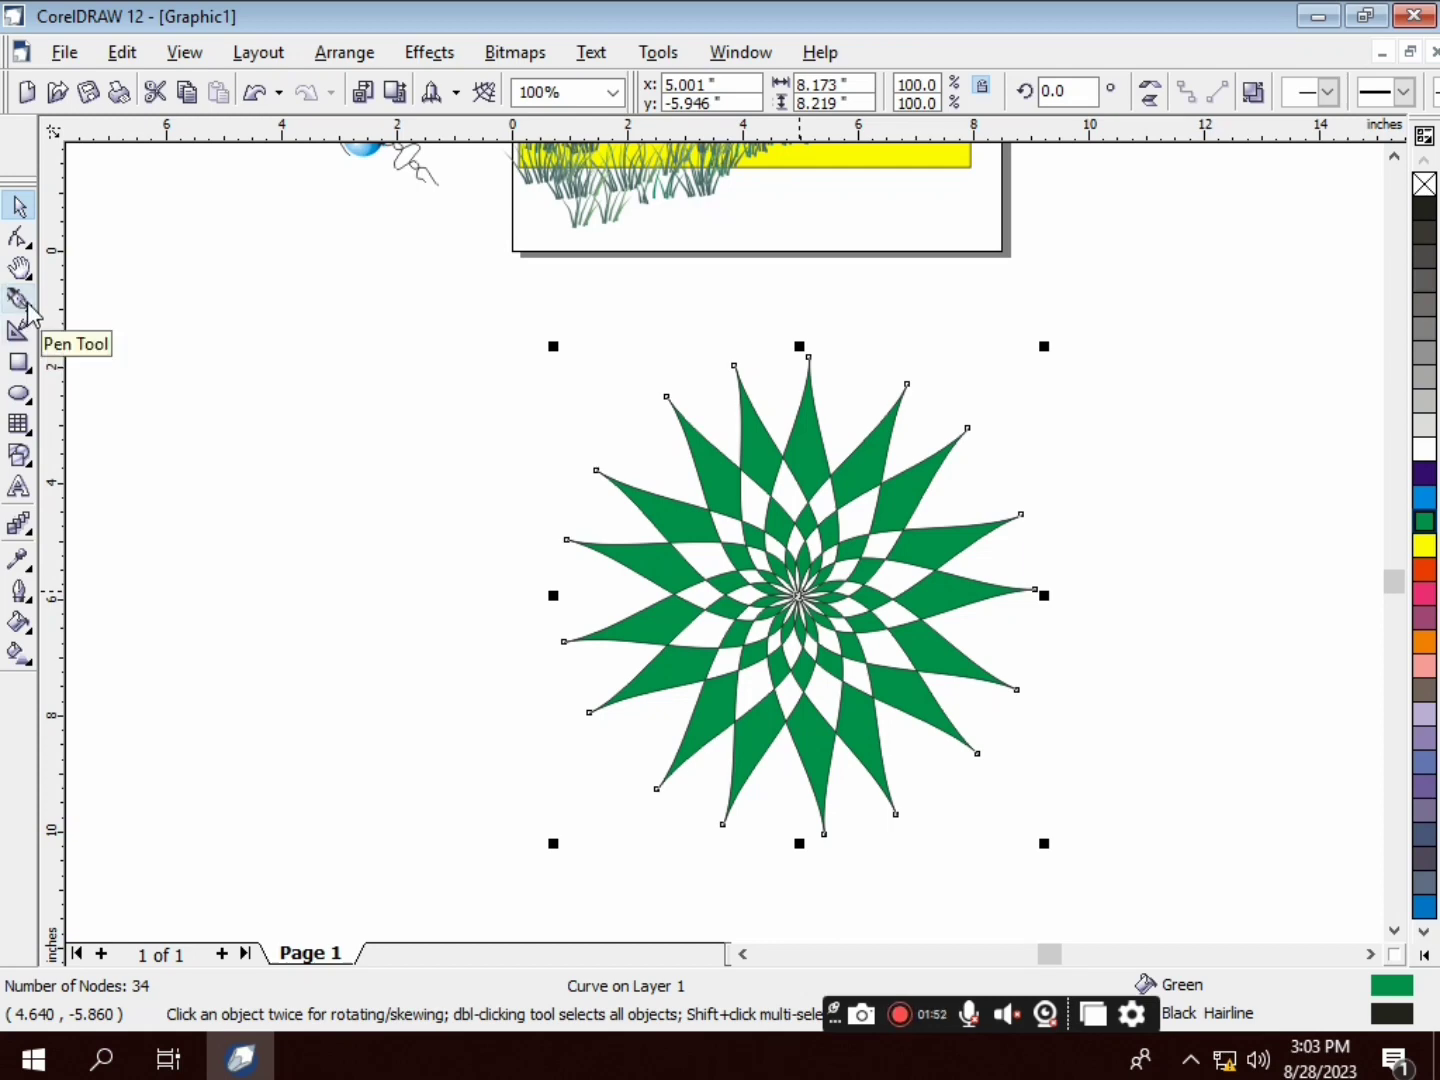
Draw an open zigzag about 6.9 inches wide and 13.2 inches high with the Polyline tool, beside the green flower
click(33, 310)
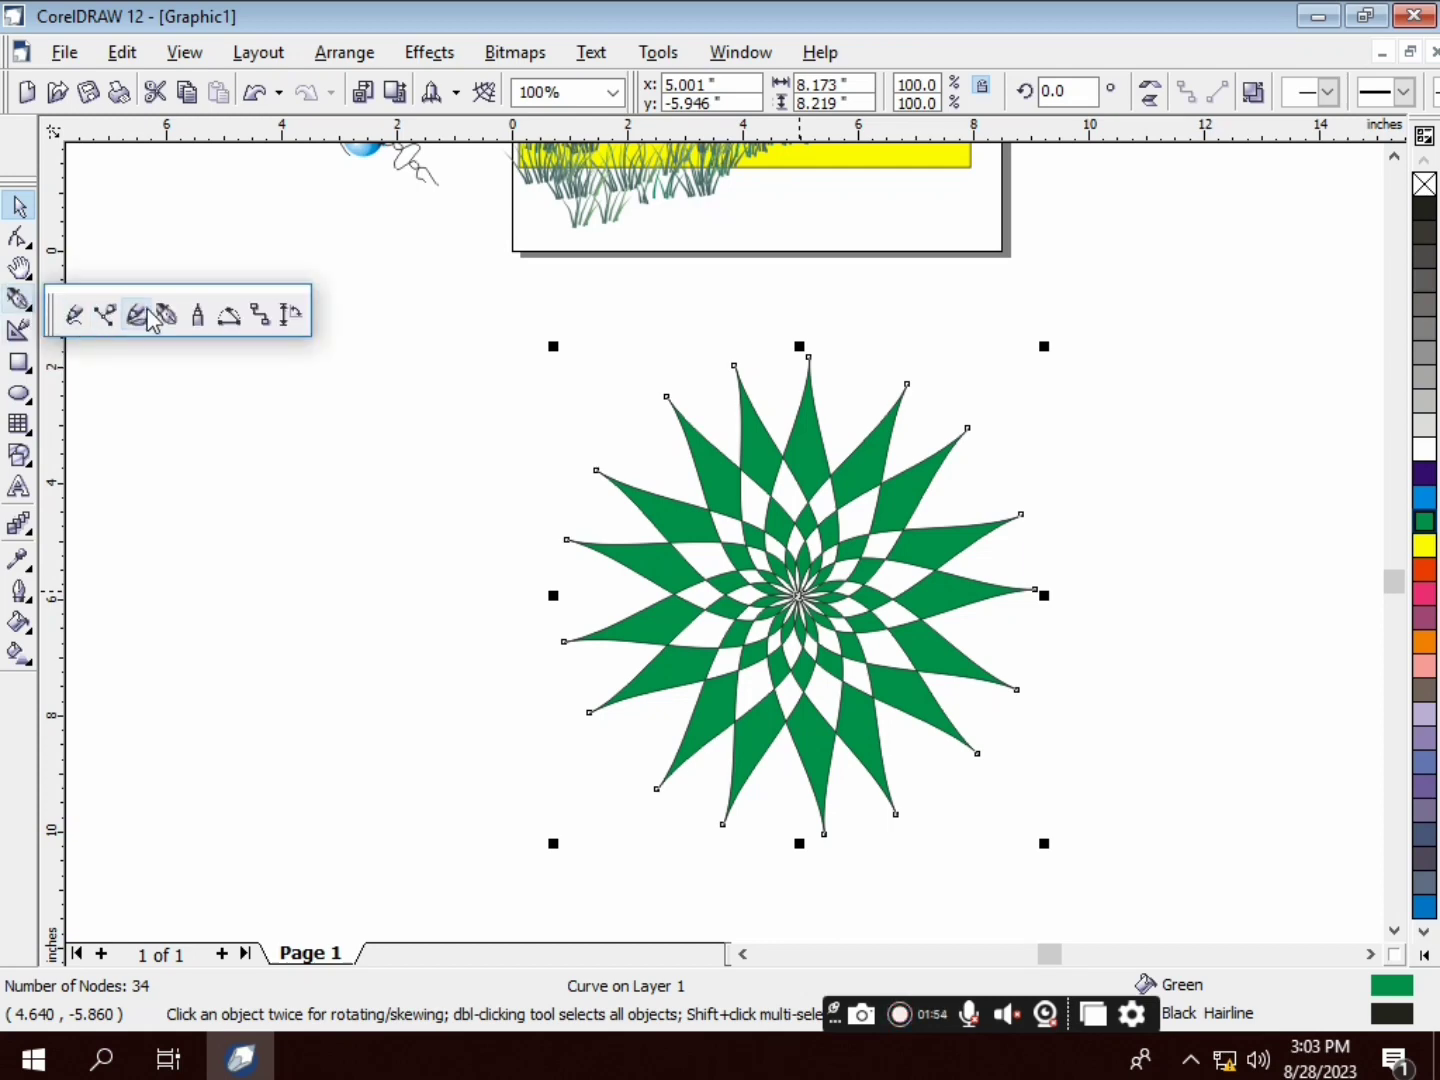
click(192, 328)
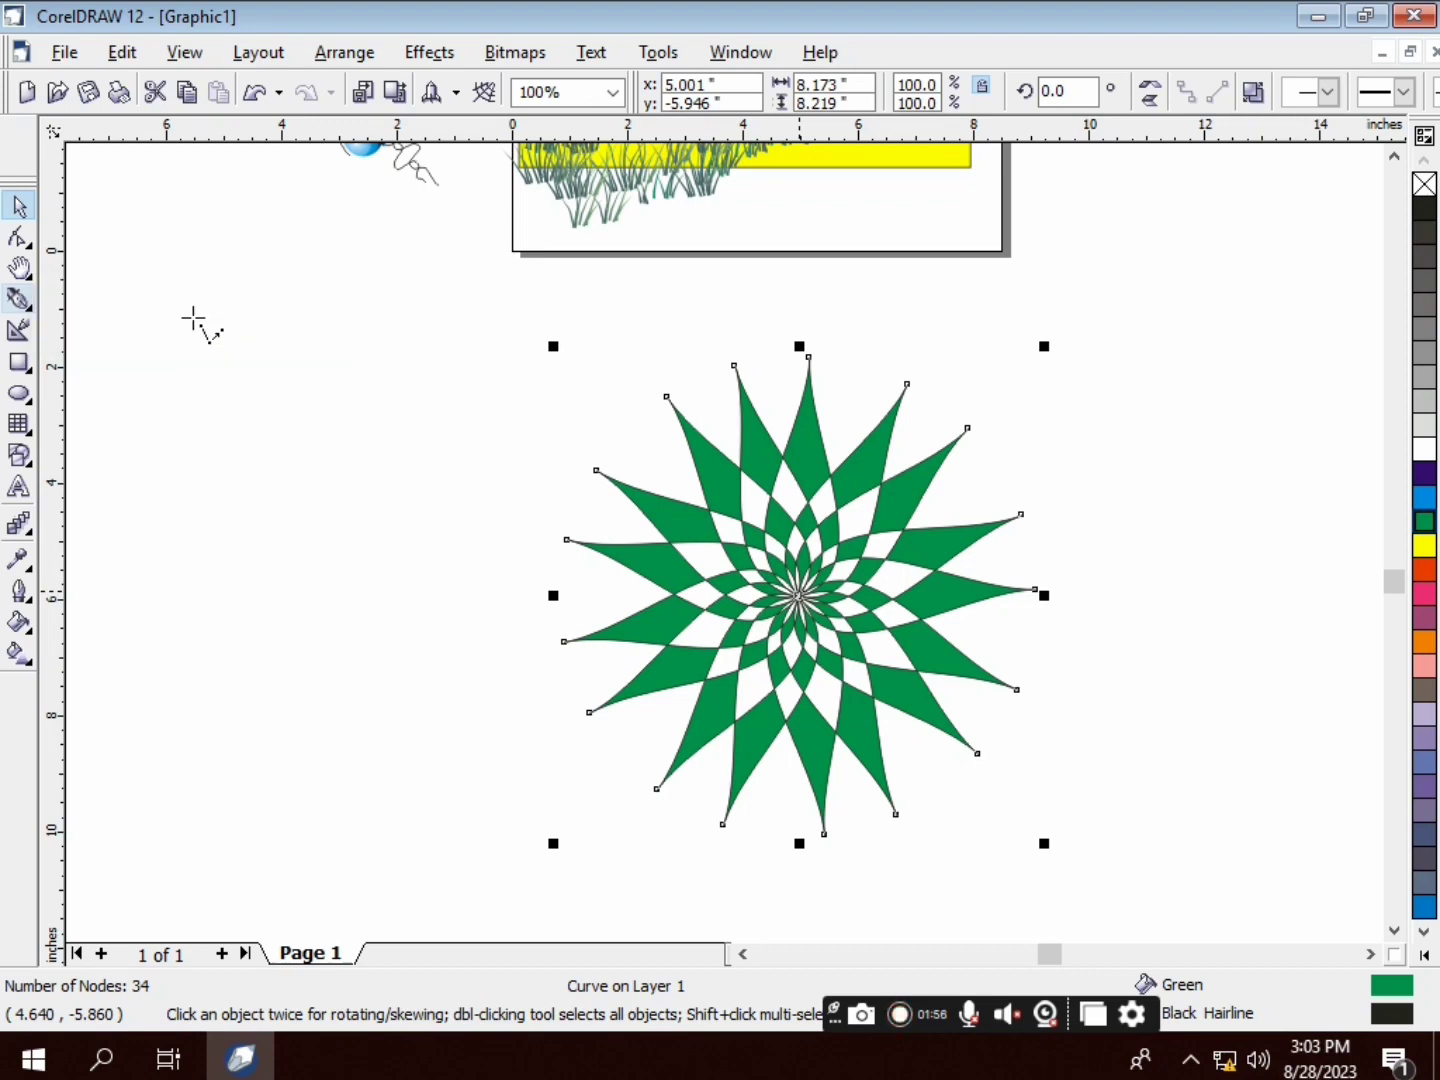
drag(222, 413, 236, 453)
click(299, 689)
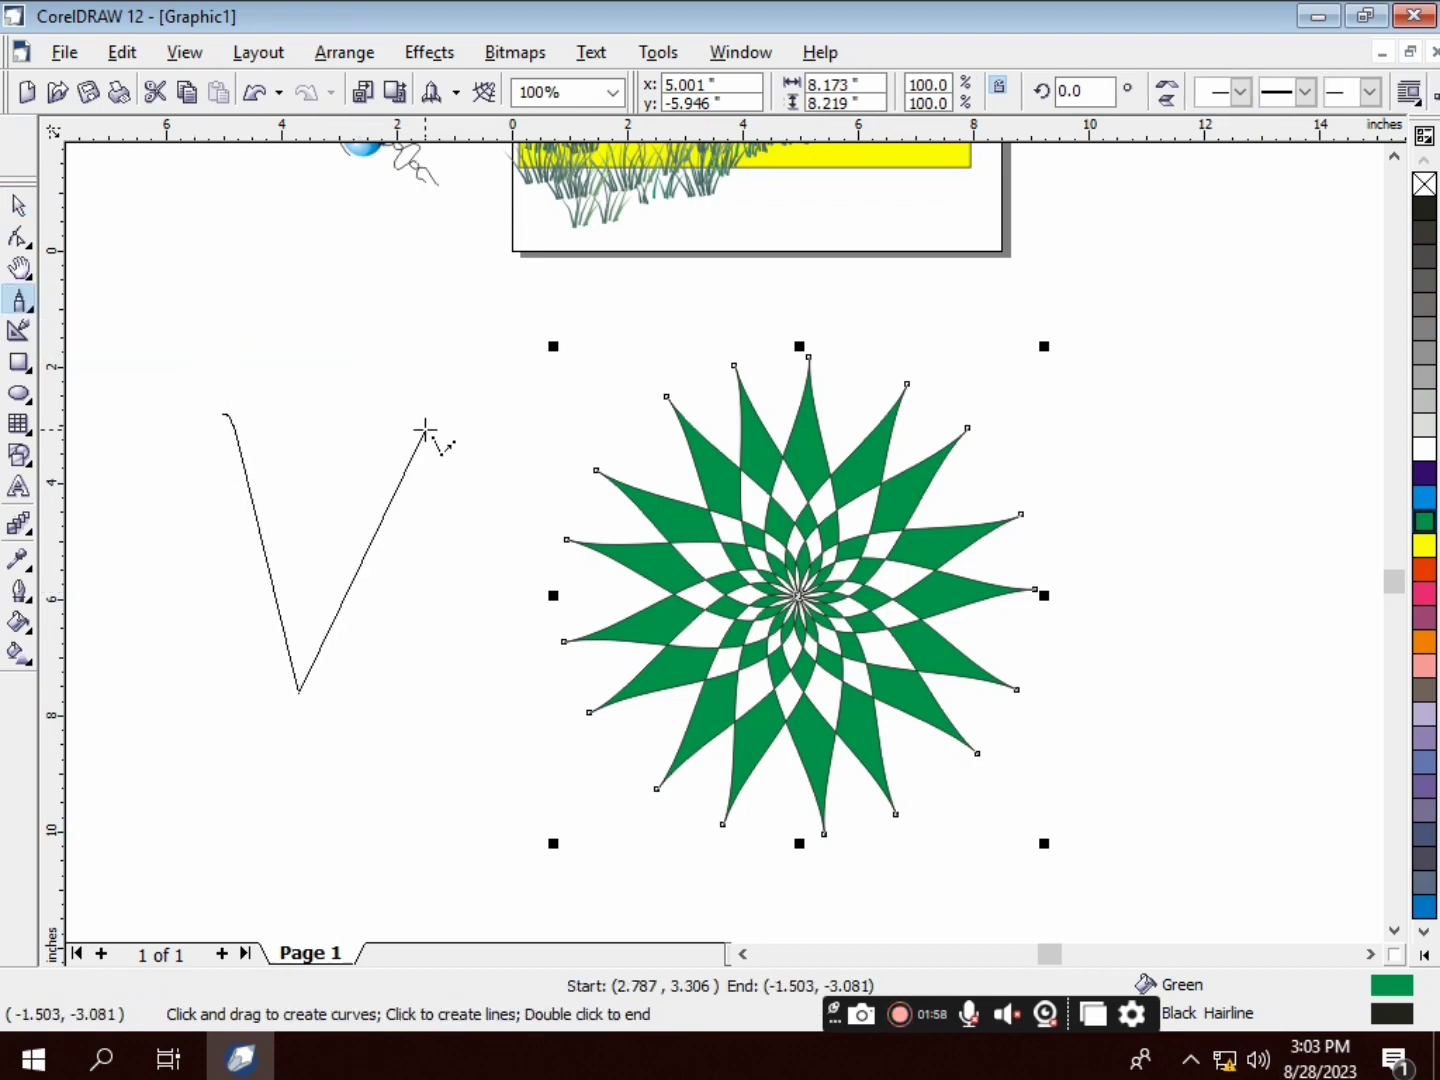
click(426, 432)
click(376, 735)
double_click(523, 487)
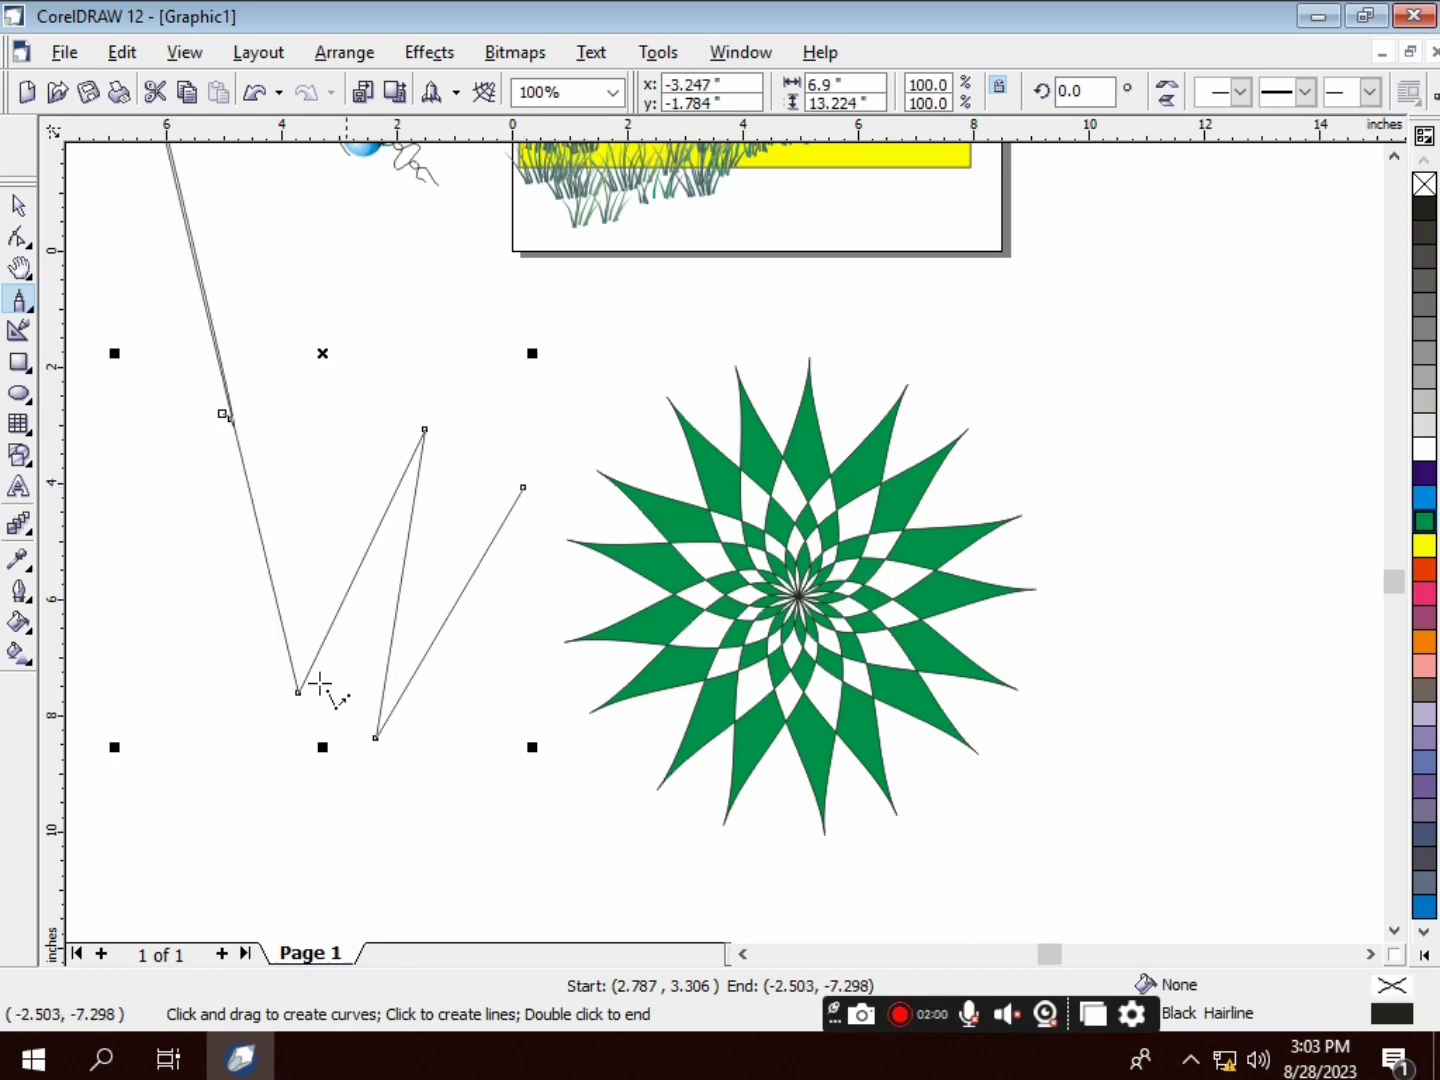
Draw a nearly vertical 3 Point Curve about 7.1 inches tall to the right of the flower, plus a short one about 1.3 inches wide meeting it
click(29, 307)
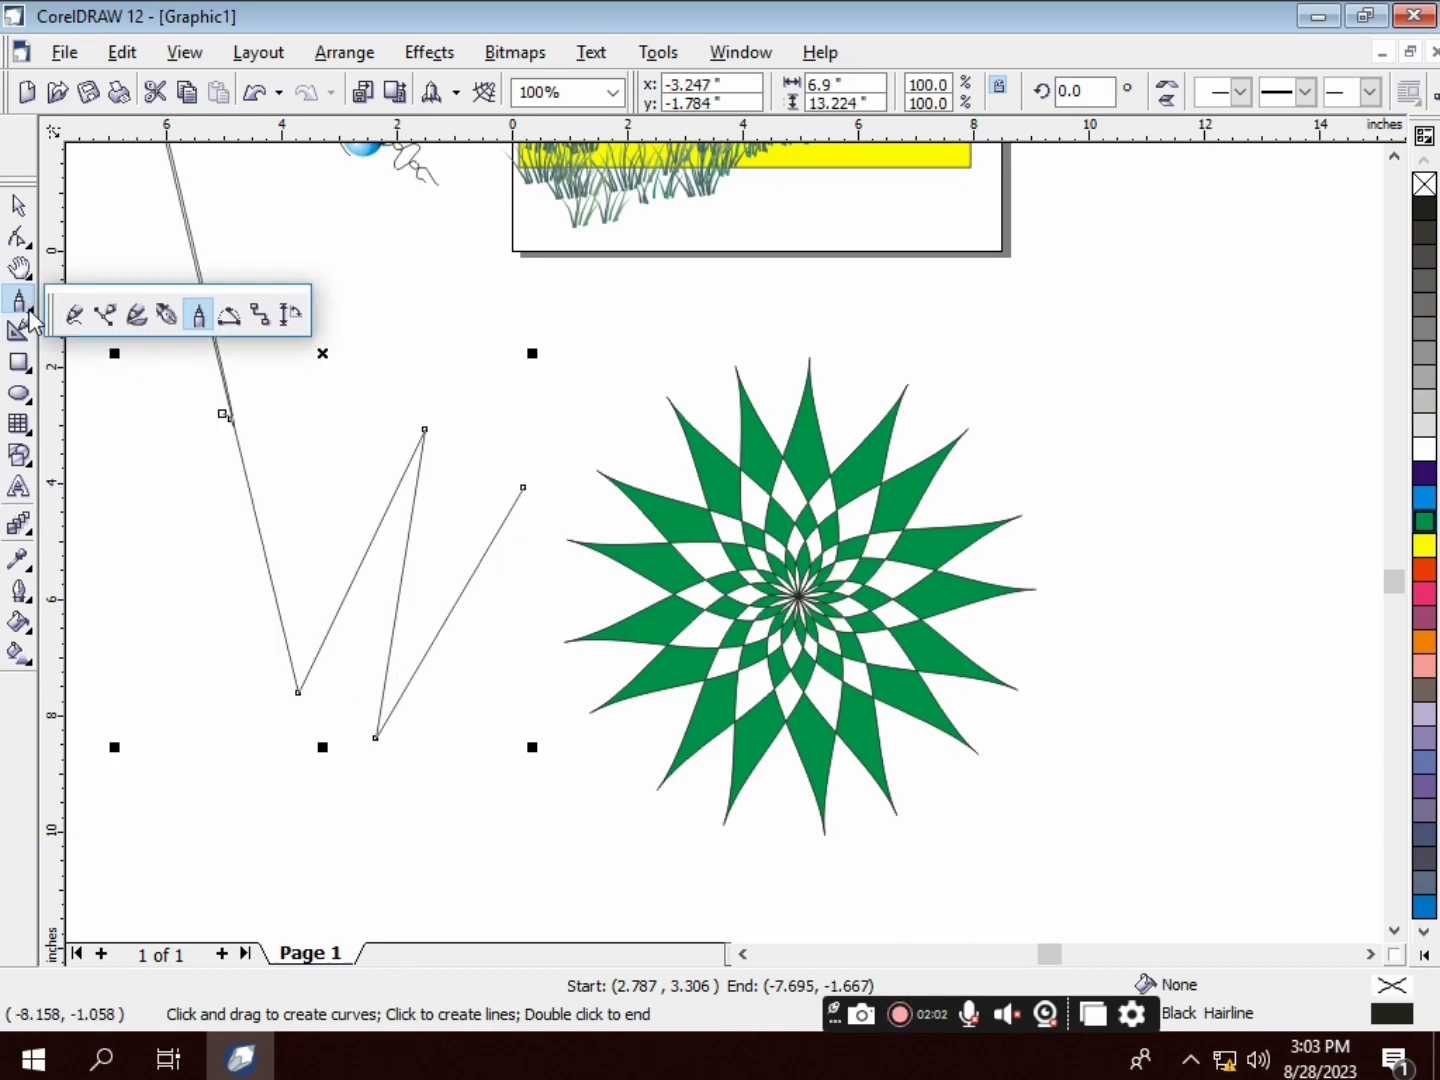
click(230, 319)
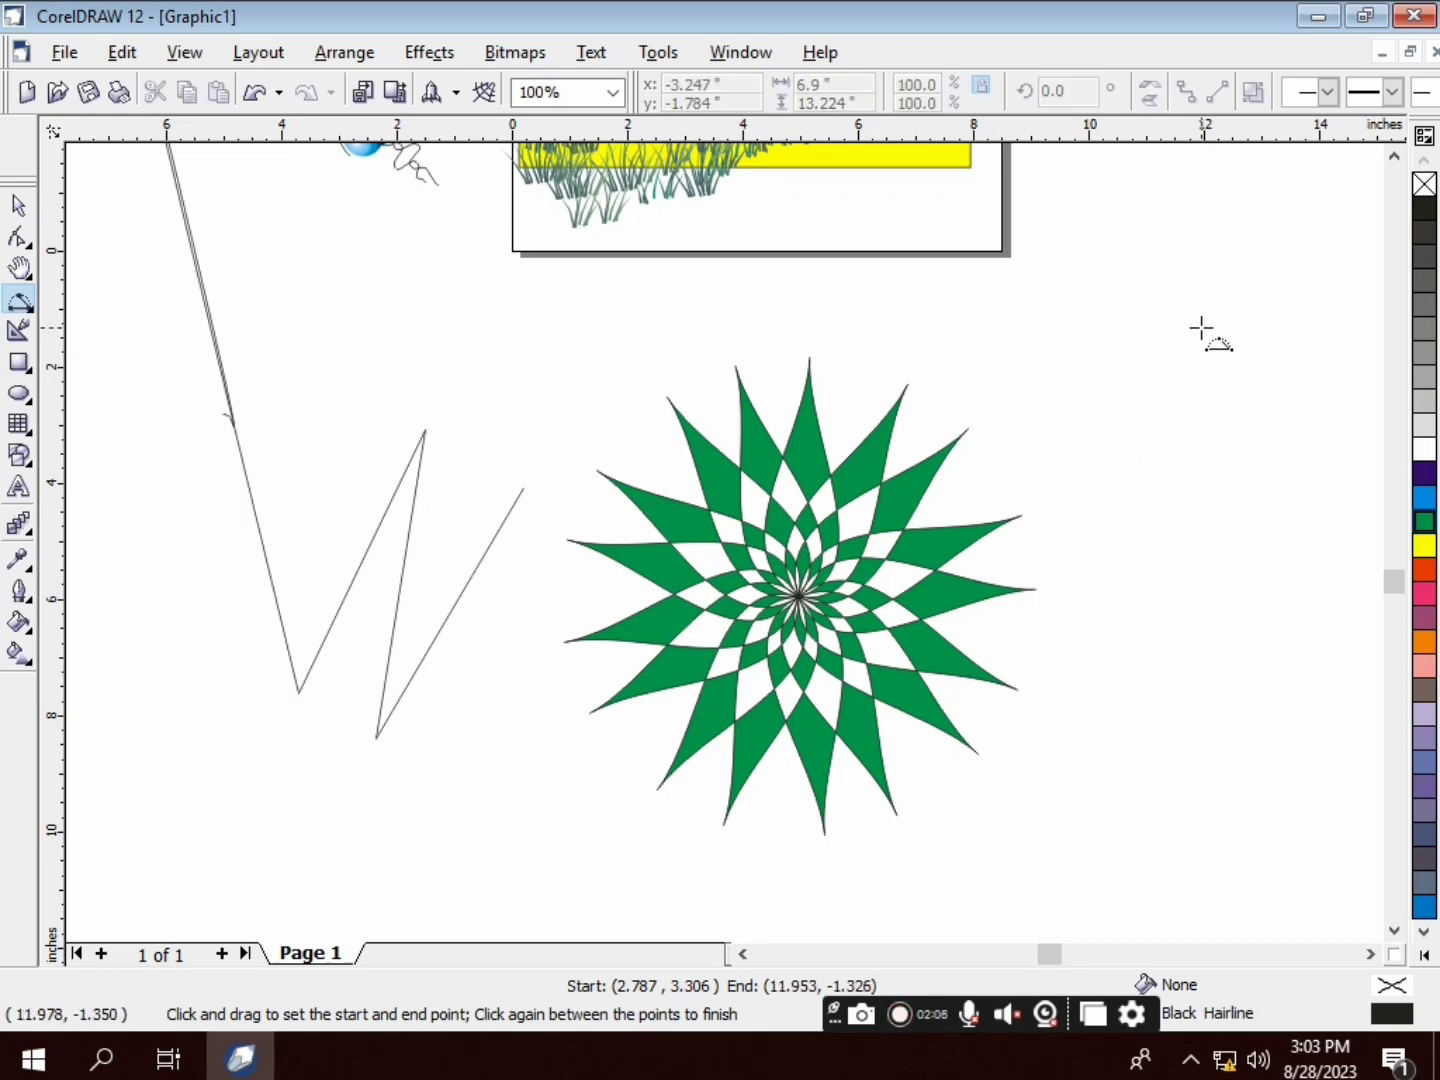
drag(1201, 330, 1189, 741)
click(1193, 548)
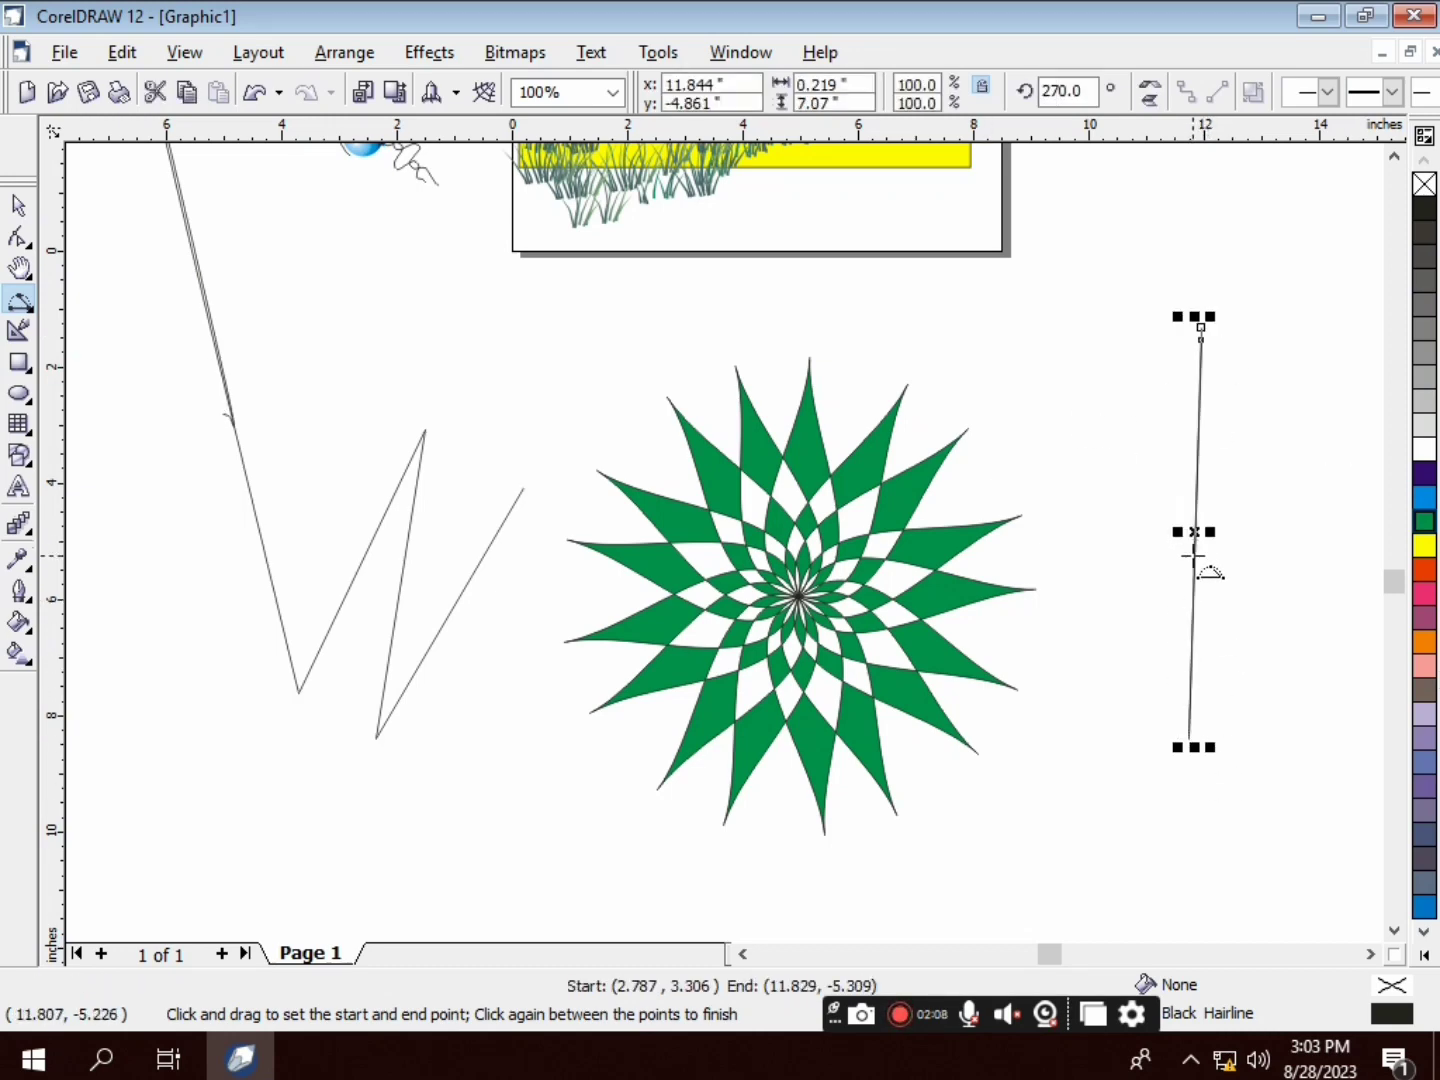
drag(1120, 536, 1193, 582)
click(1212, 593)
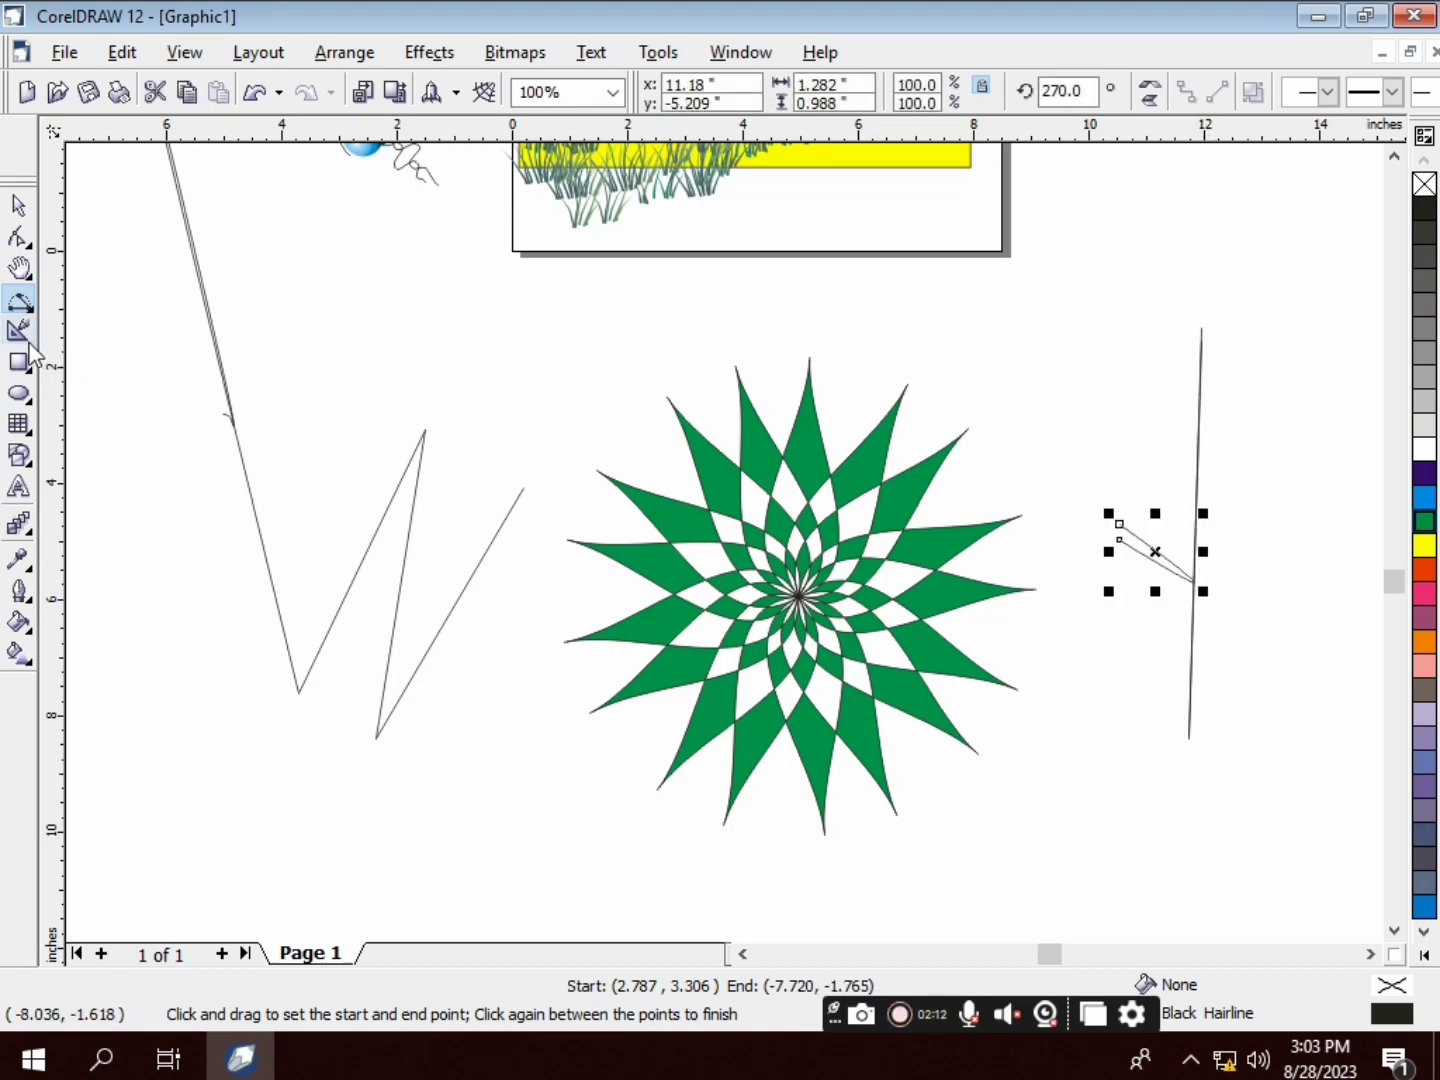
click(25, 305)
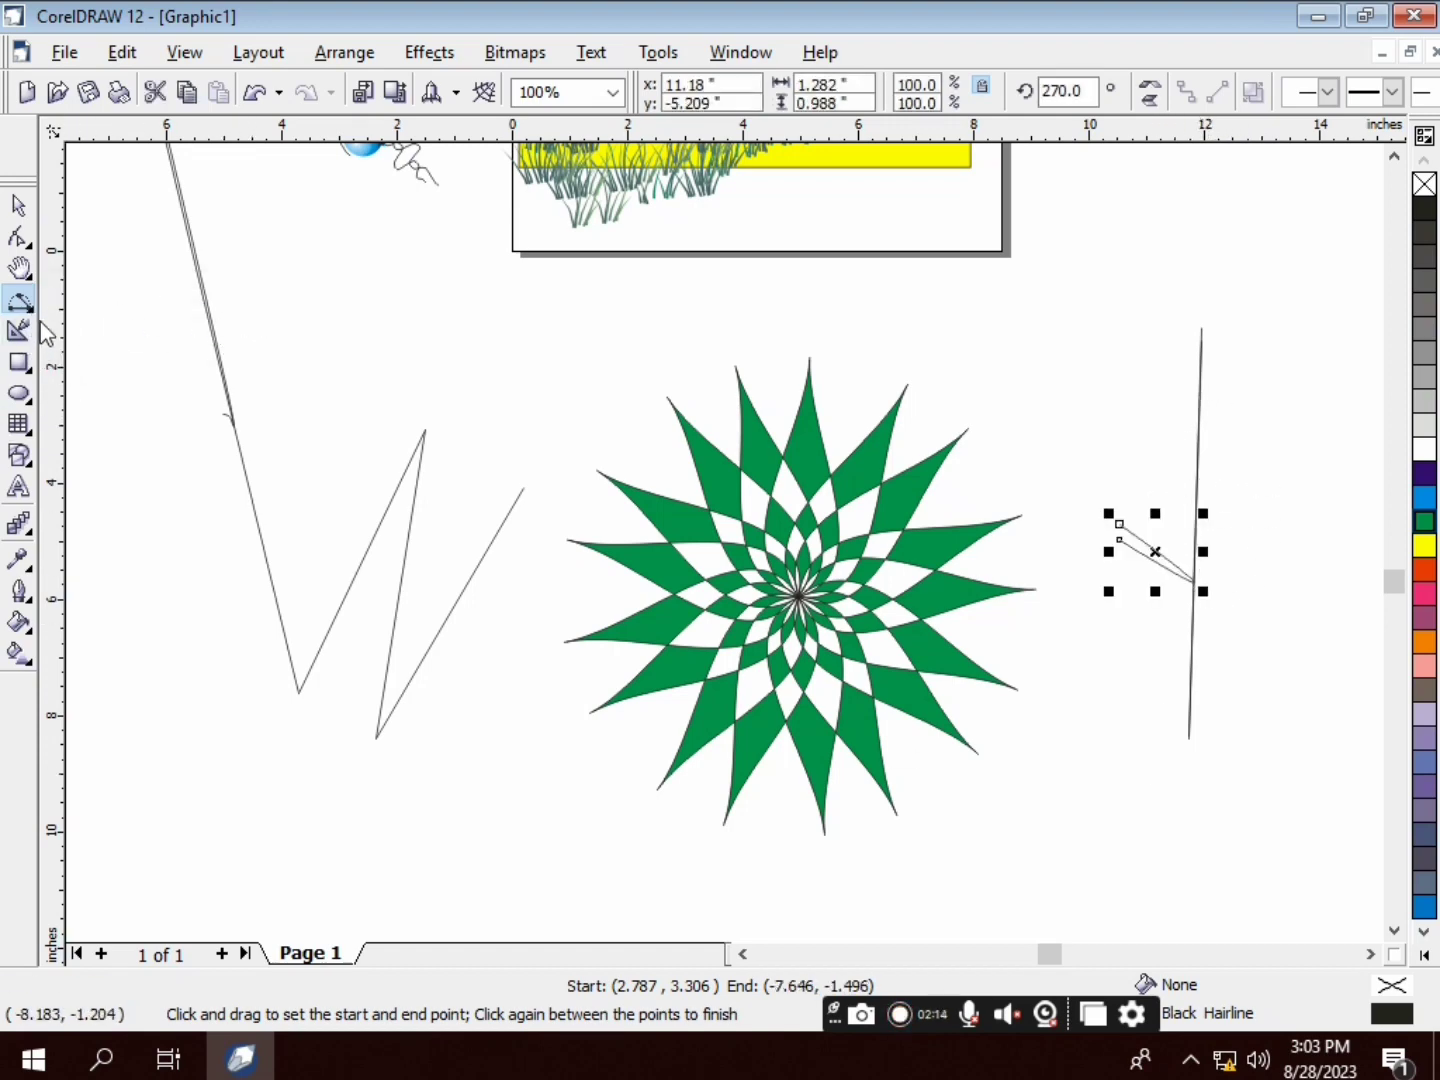
click(31, 314)
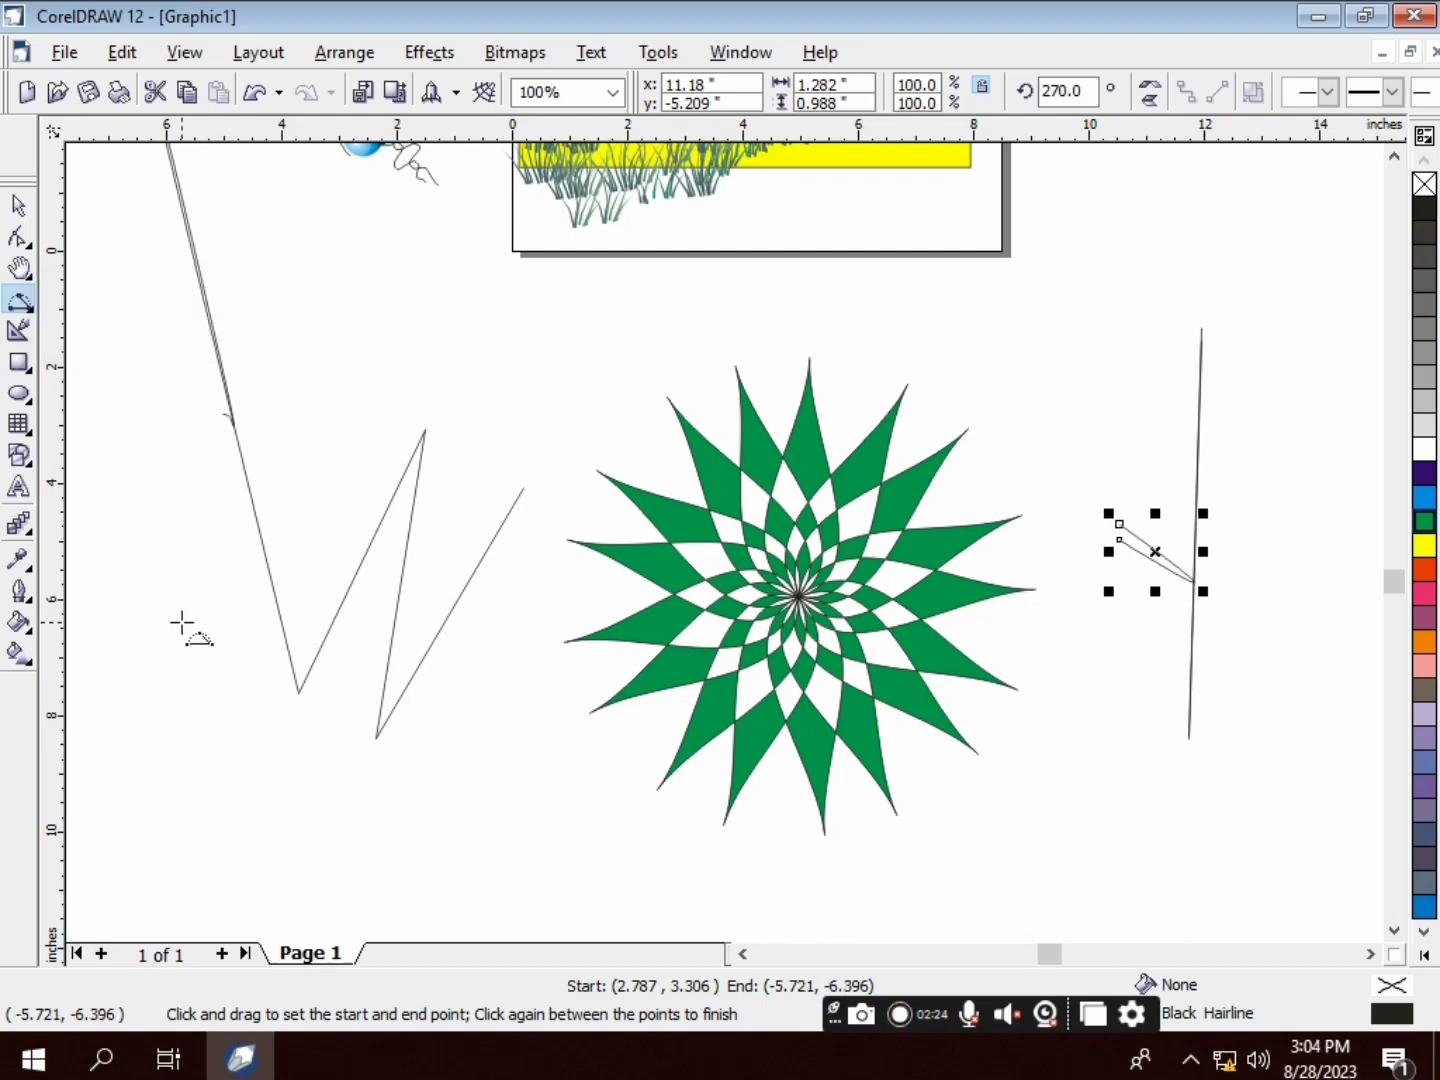
Select all the objects in the drawing and delete them
key(F10)
key(Escape)
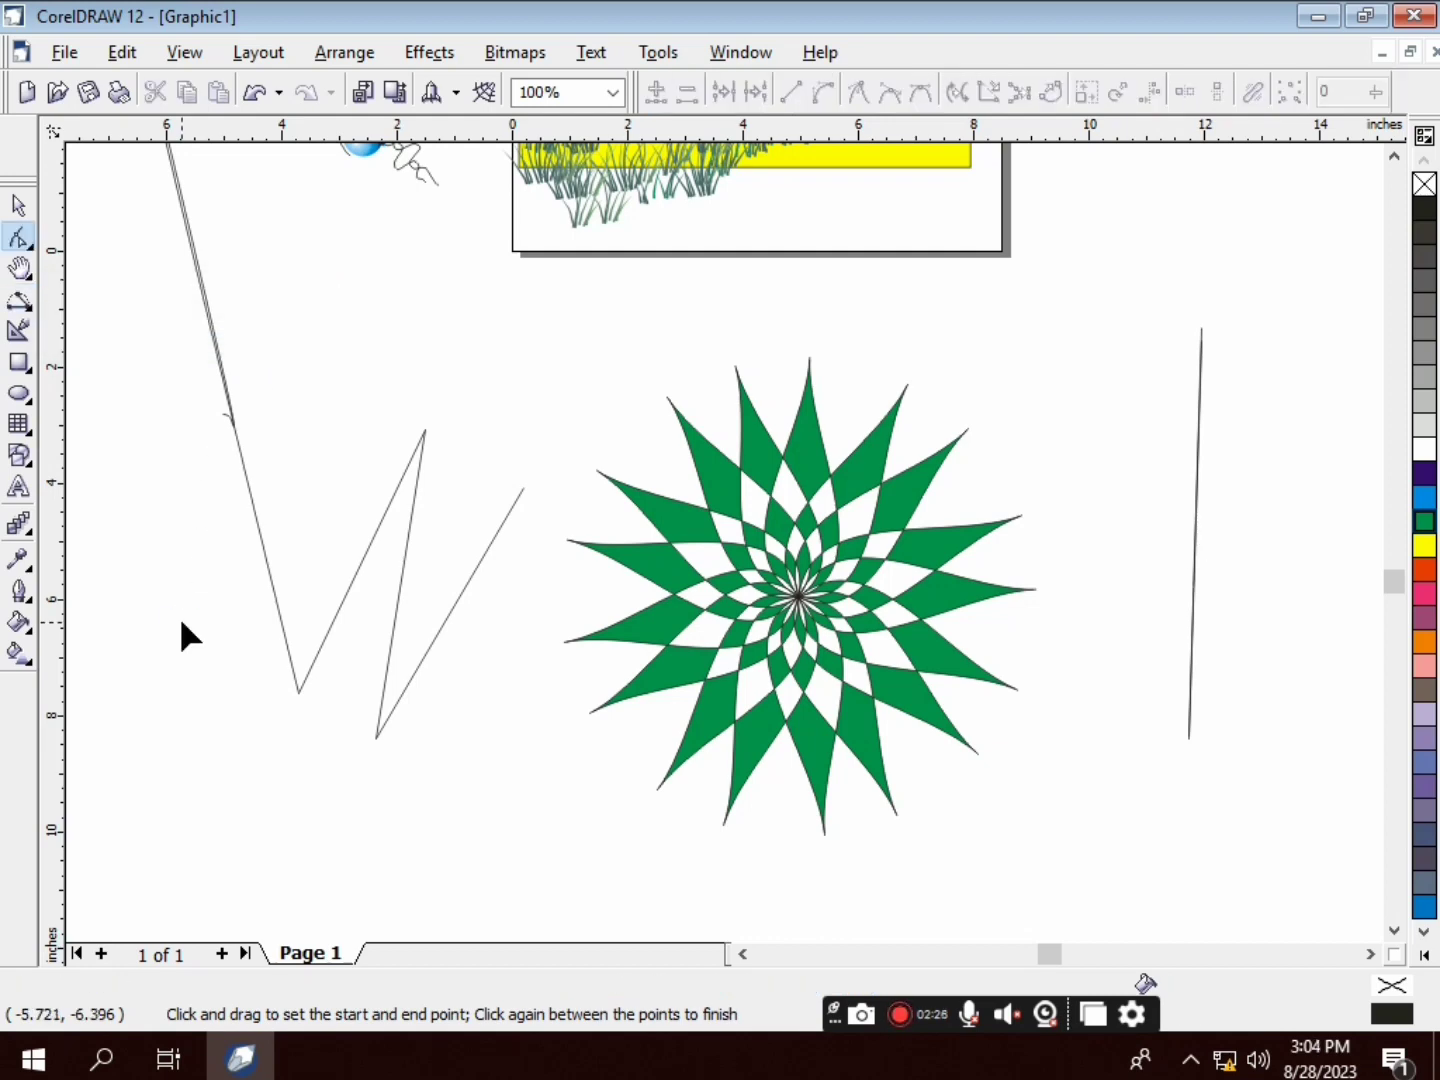
double_click(18, 205)
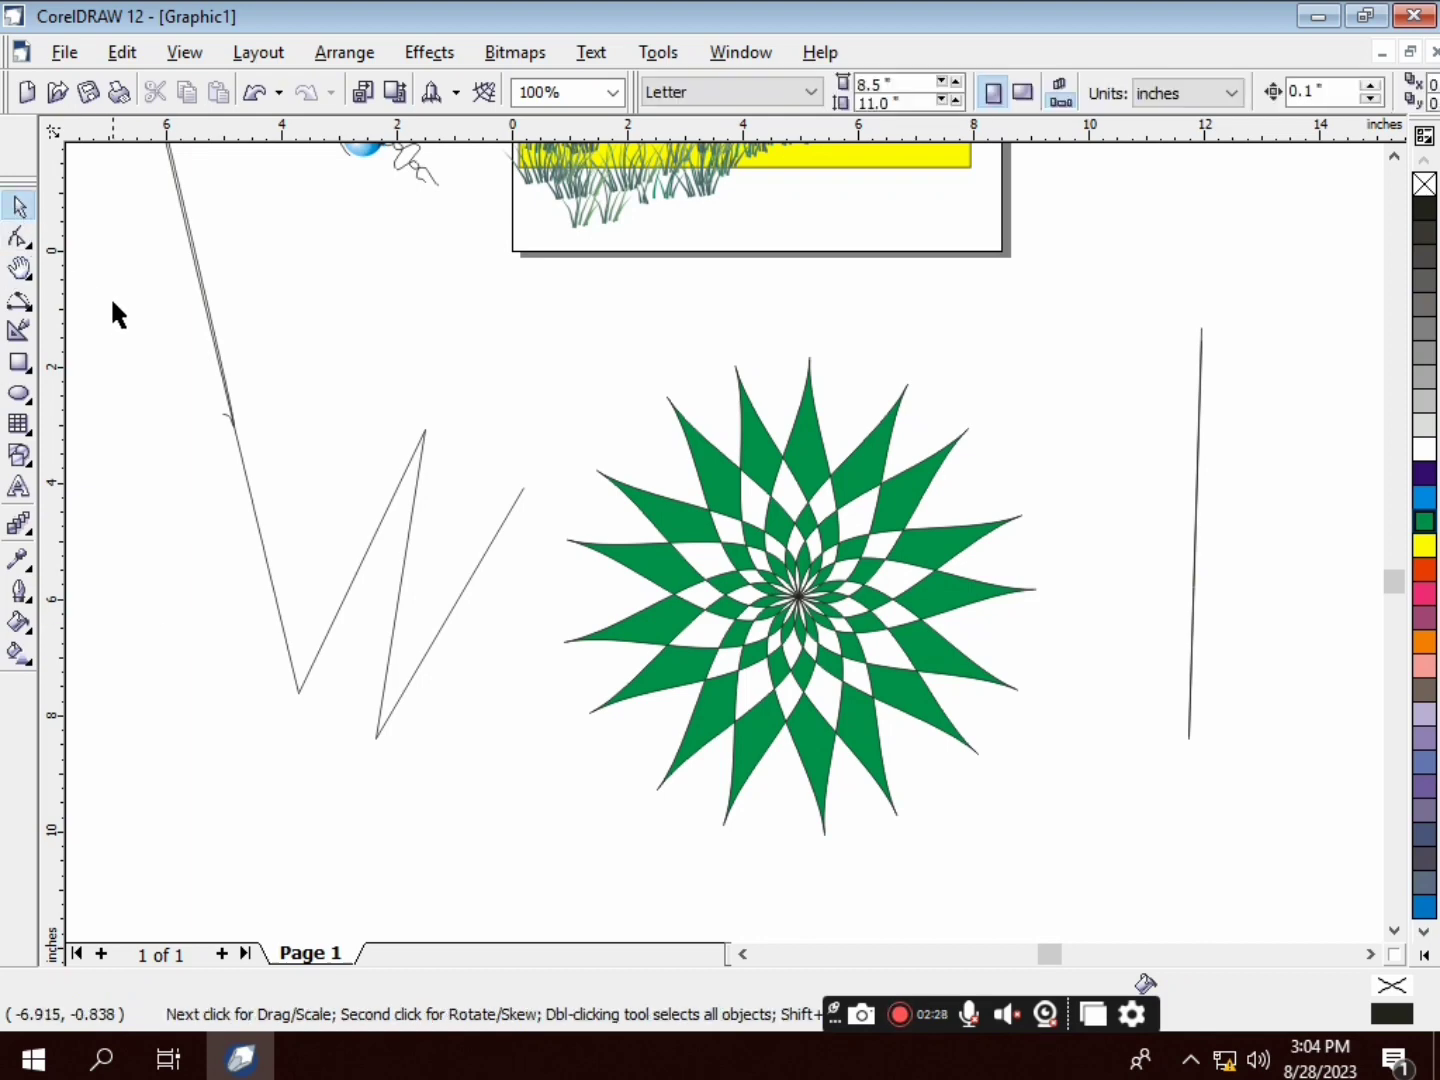
key(Delete)
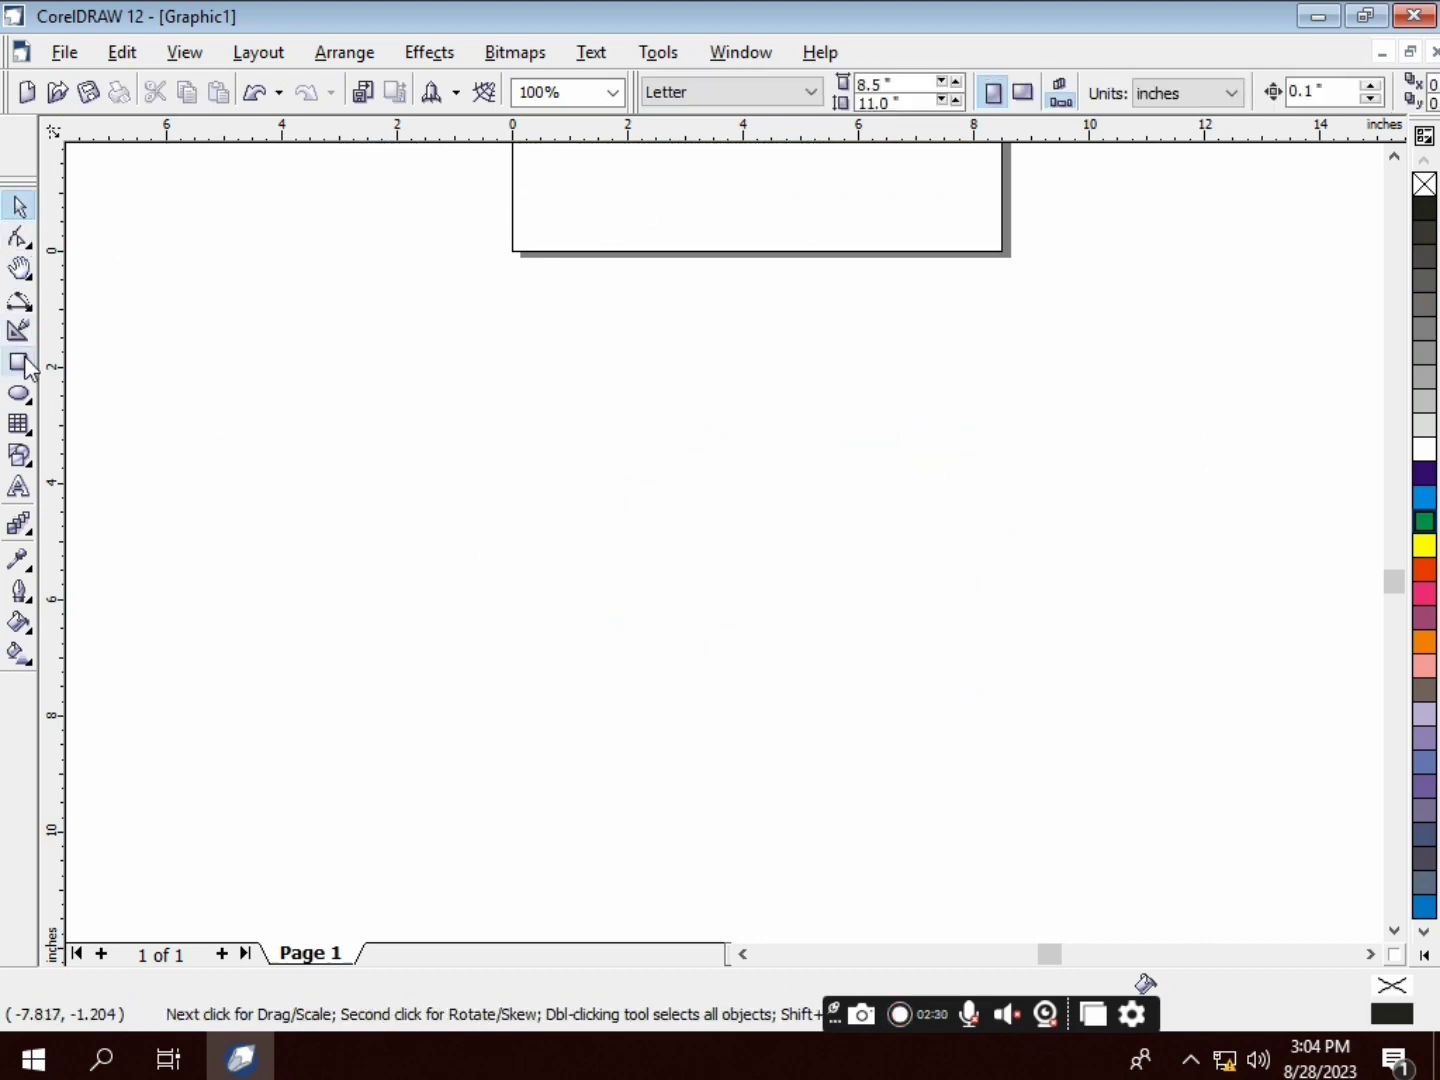
Draw an ellipse about 3.5 by 3.2 inches below the page's lower-left corner and fill it red
click(18, 395)
drag(334, 364, 540, 551)
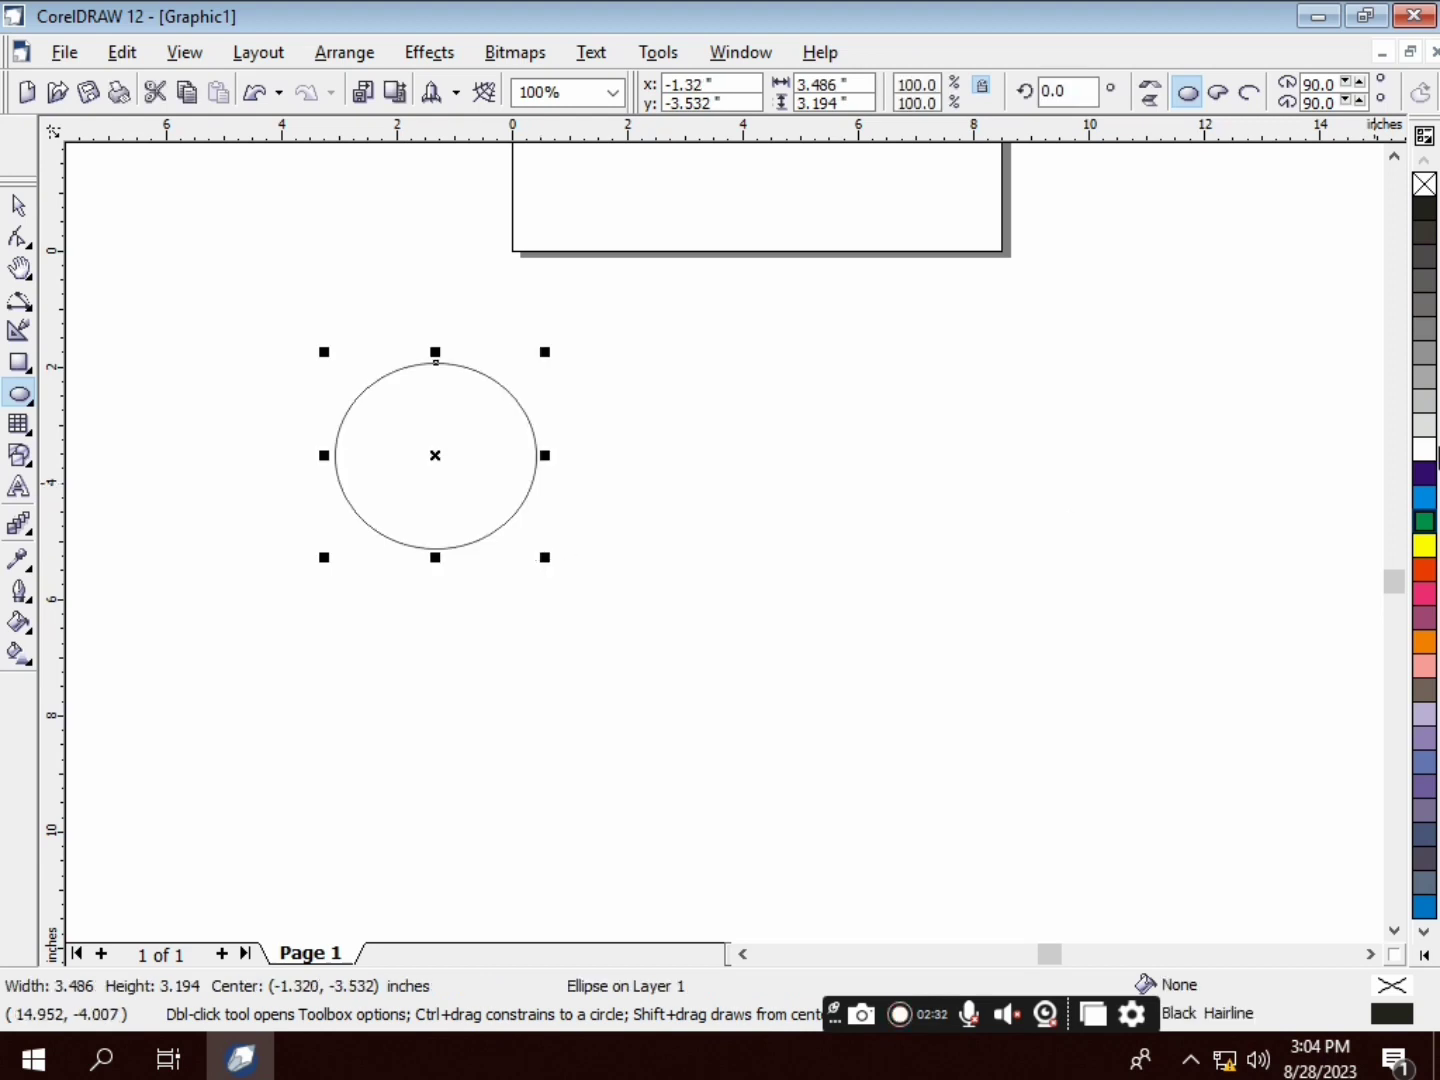
click(1425, 569)
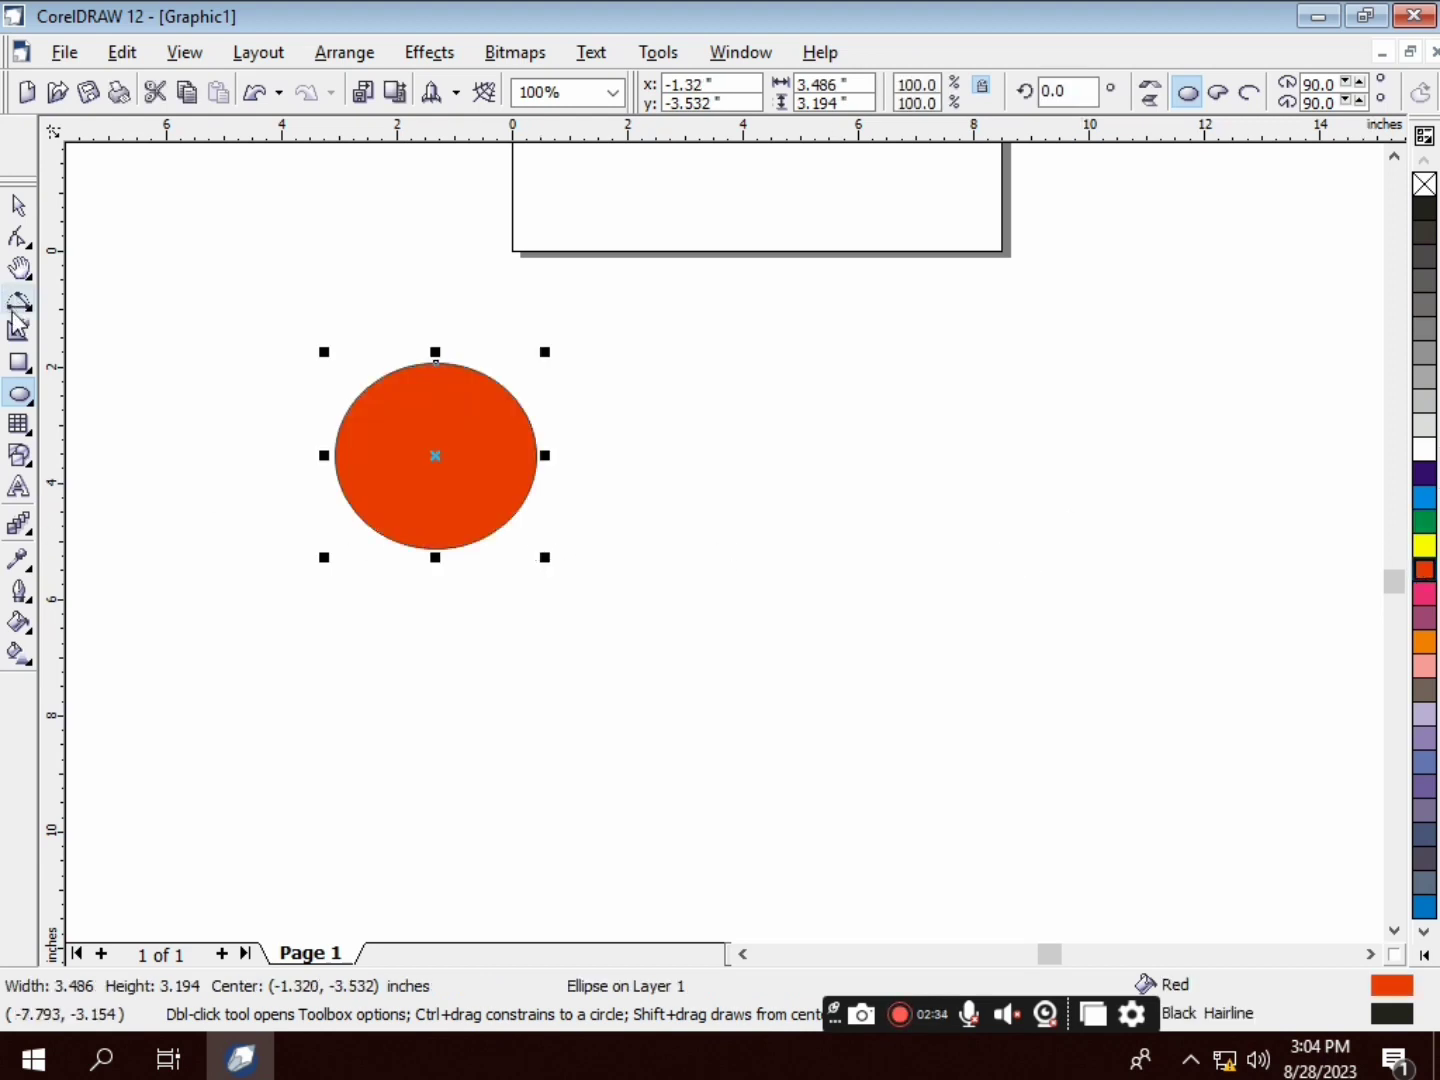
Draw a rectangle about 4.5 by 3.3 inches to the right of the red ellipse and fill it green
click(20, 365)
drag(736, 392, 996, 587)
click(1425, 522)
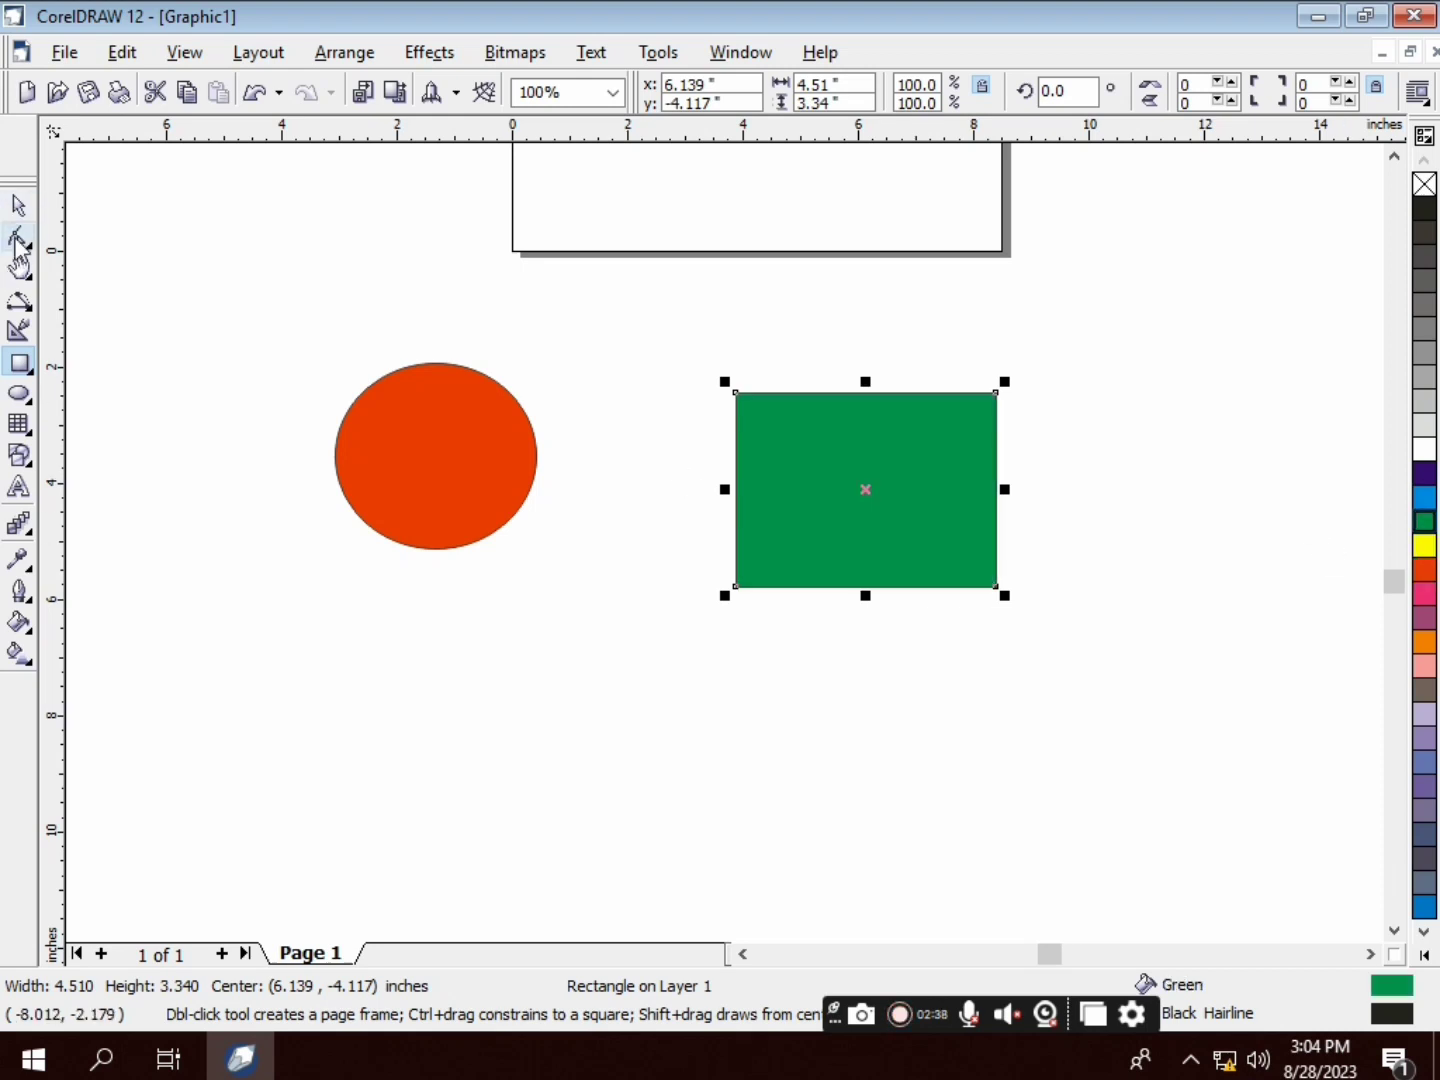
Draw an Interactive Connector line from the green rectangle's upper-left corner to the upper-right edge of the red ellipse
click(31, 312)
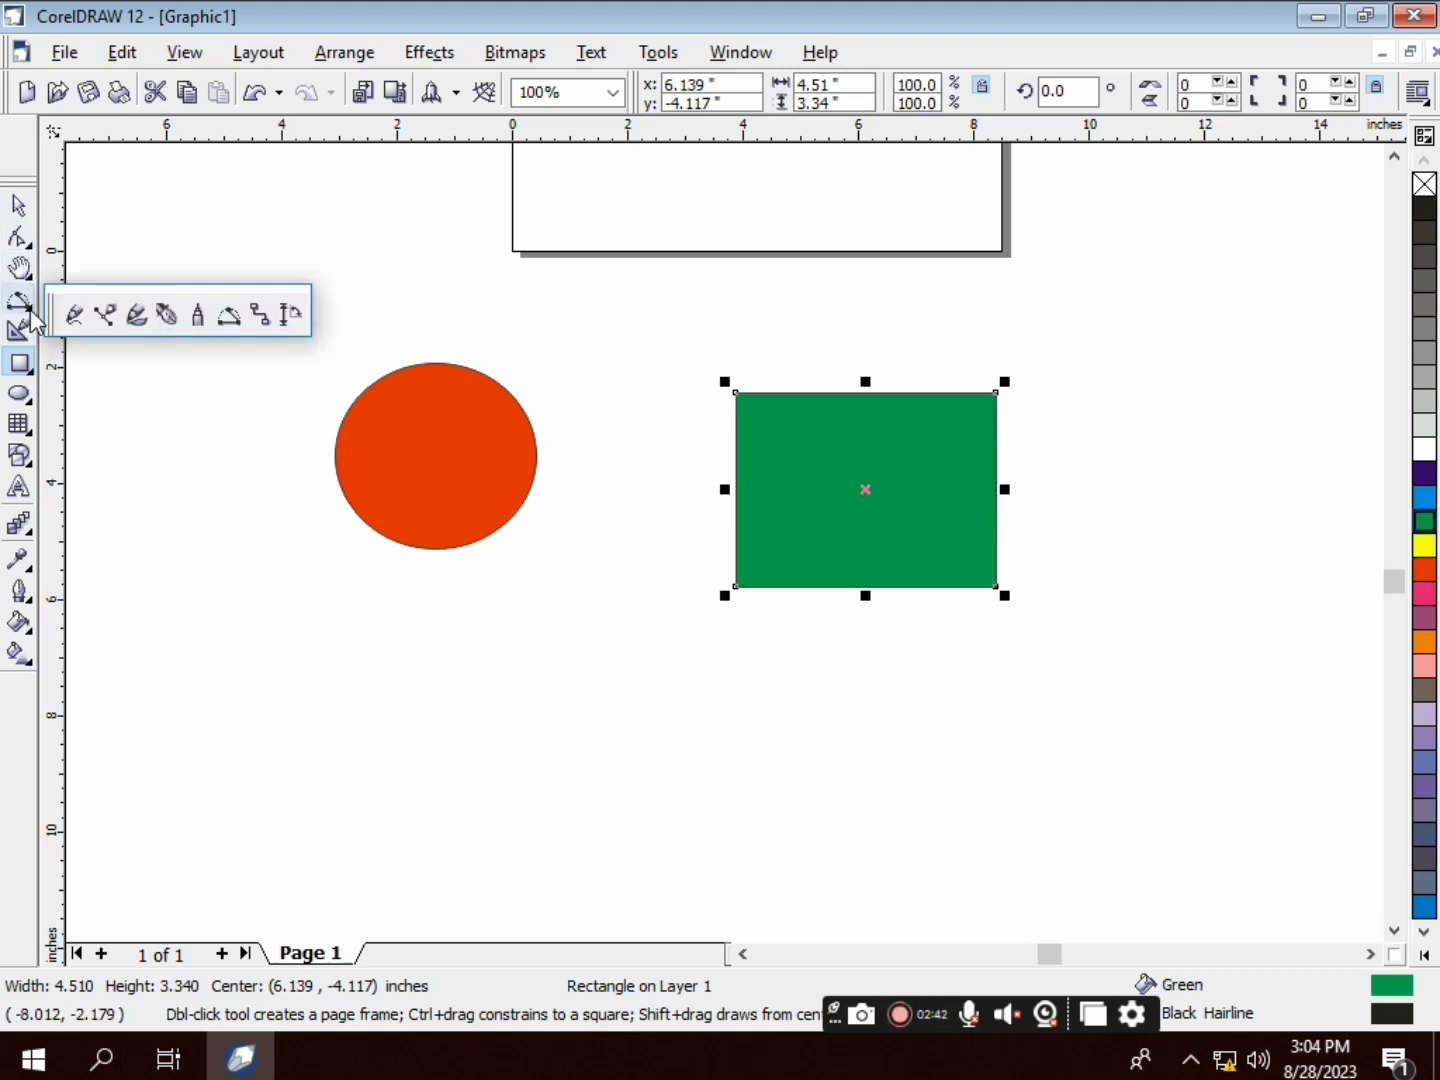
click(258, 316)
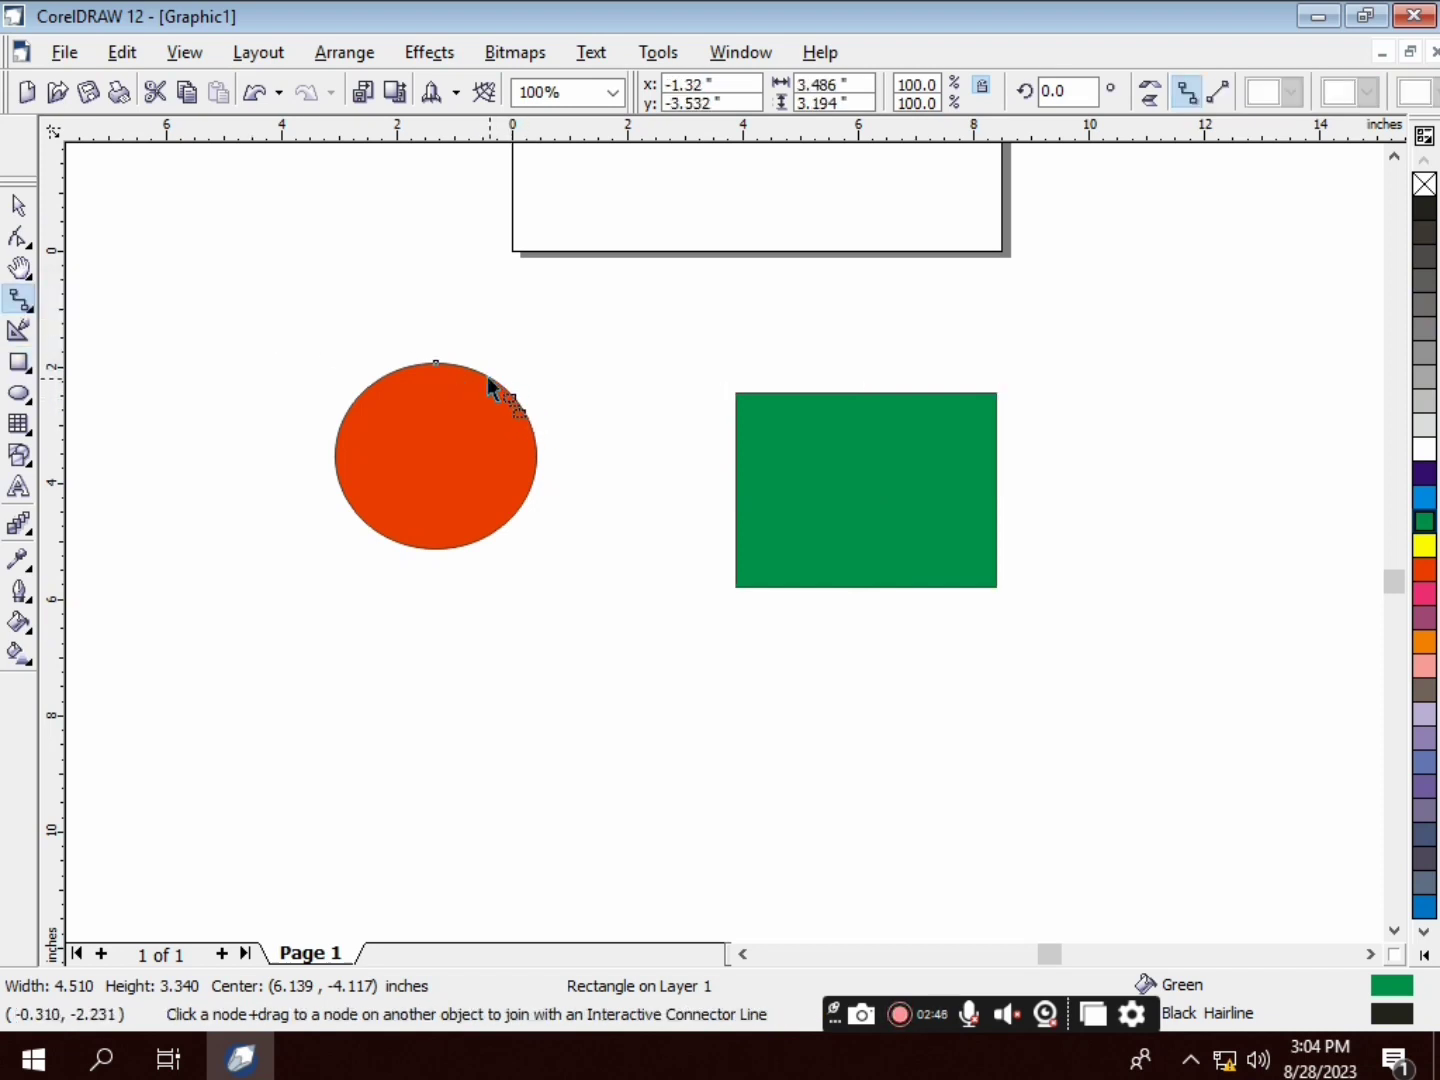
drag(436, 370, 712, 402)
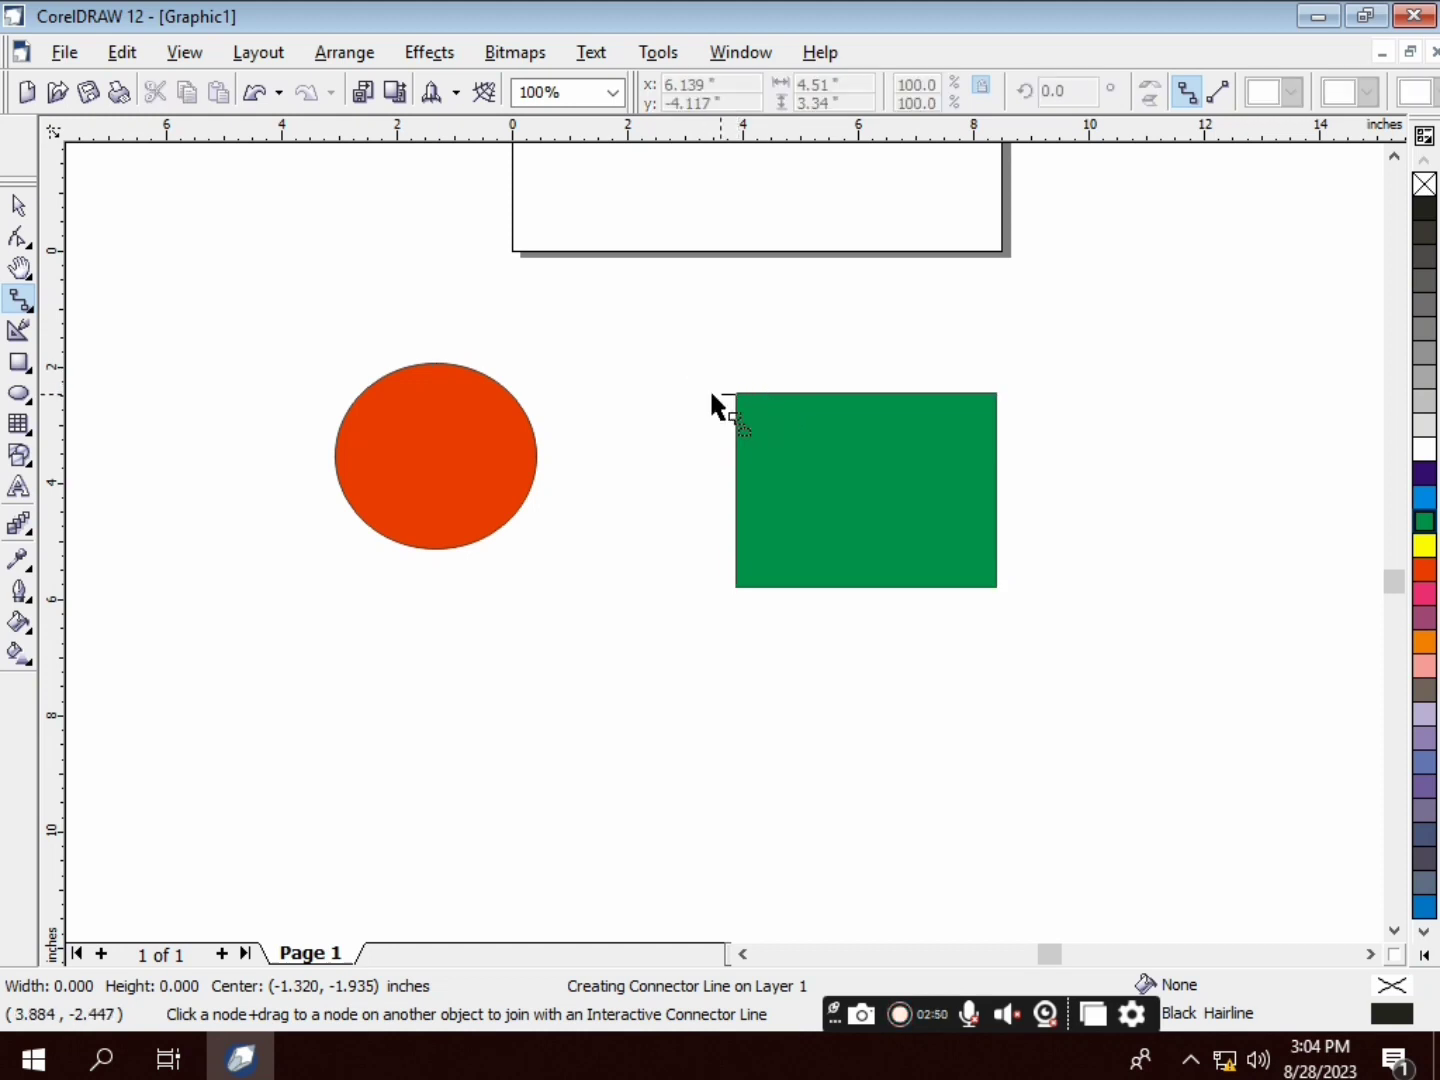
drag(534, 395, 494, 389)
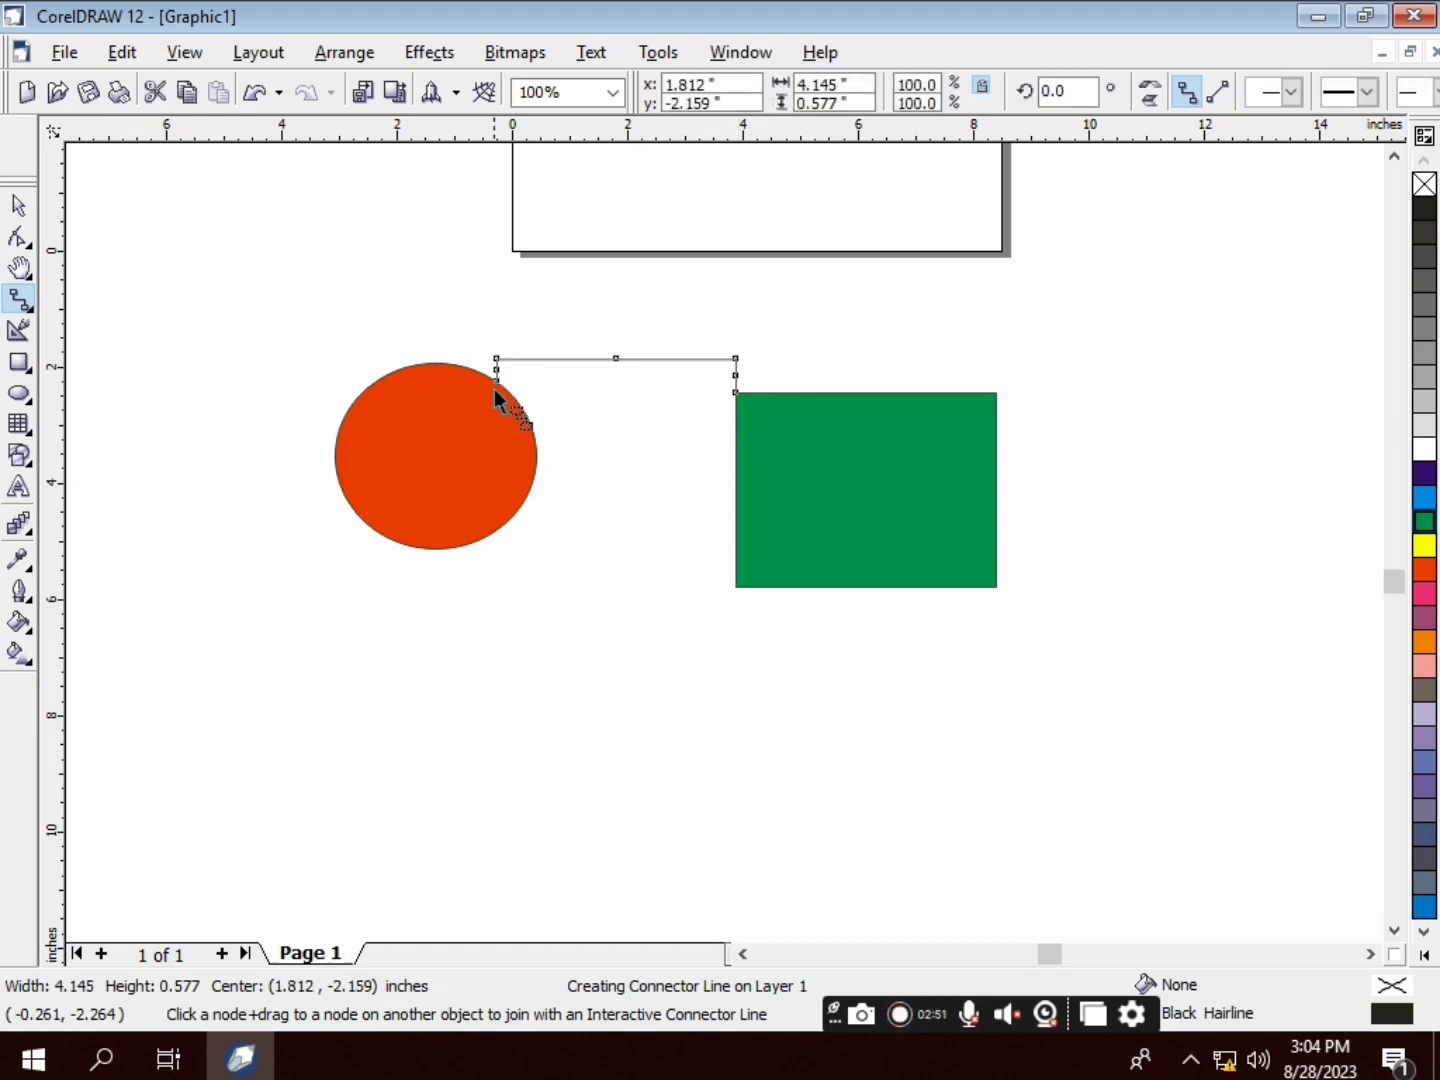
Move the rectangle and ellipse around to test the connector, leaving the rectangle centred about (4.4, -7.6) and the ellipse about (-1.2, -3.3) inches
click(21, 208)
drag(826, 481, 977, 461)
drag(470, 482, 523, 447)
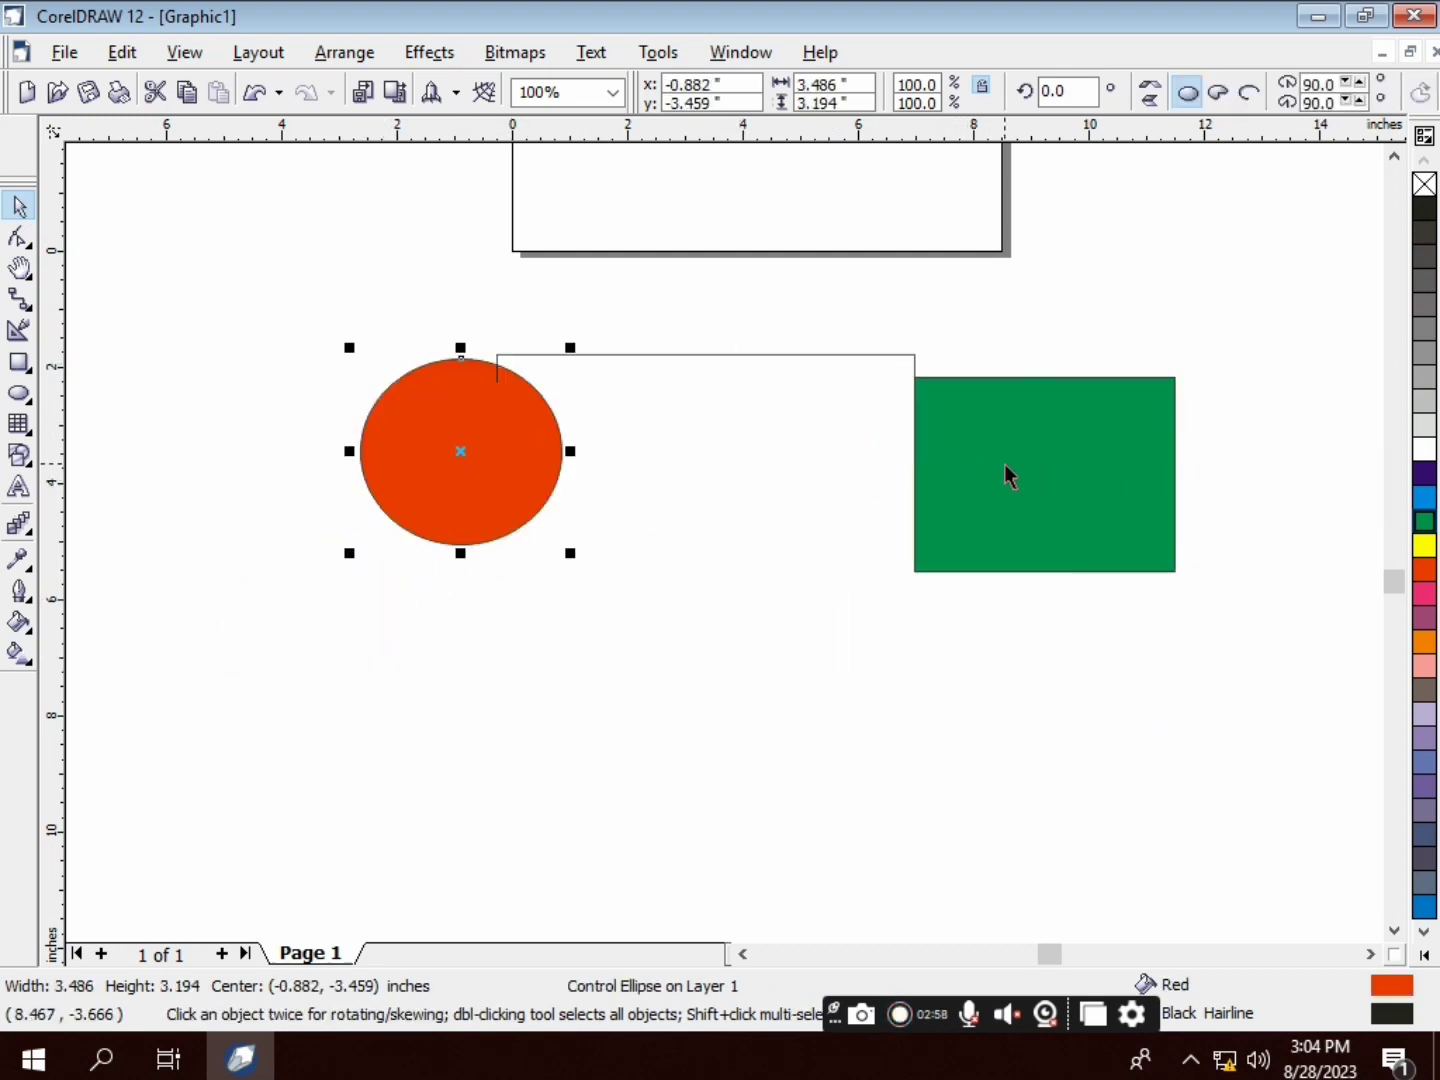
drag(1006, 476, 968, 575)
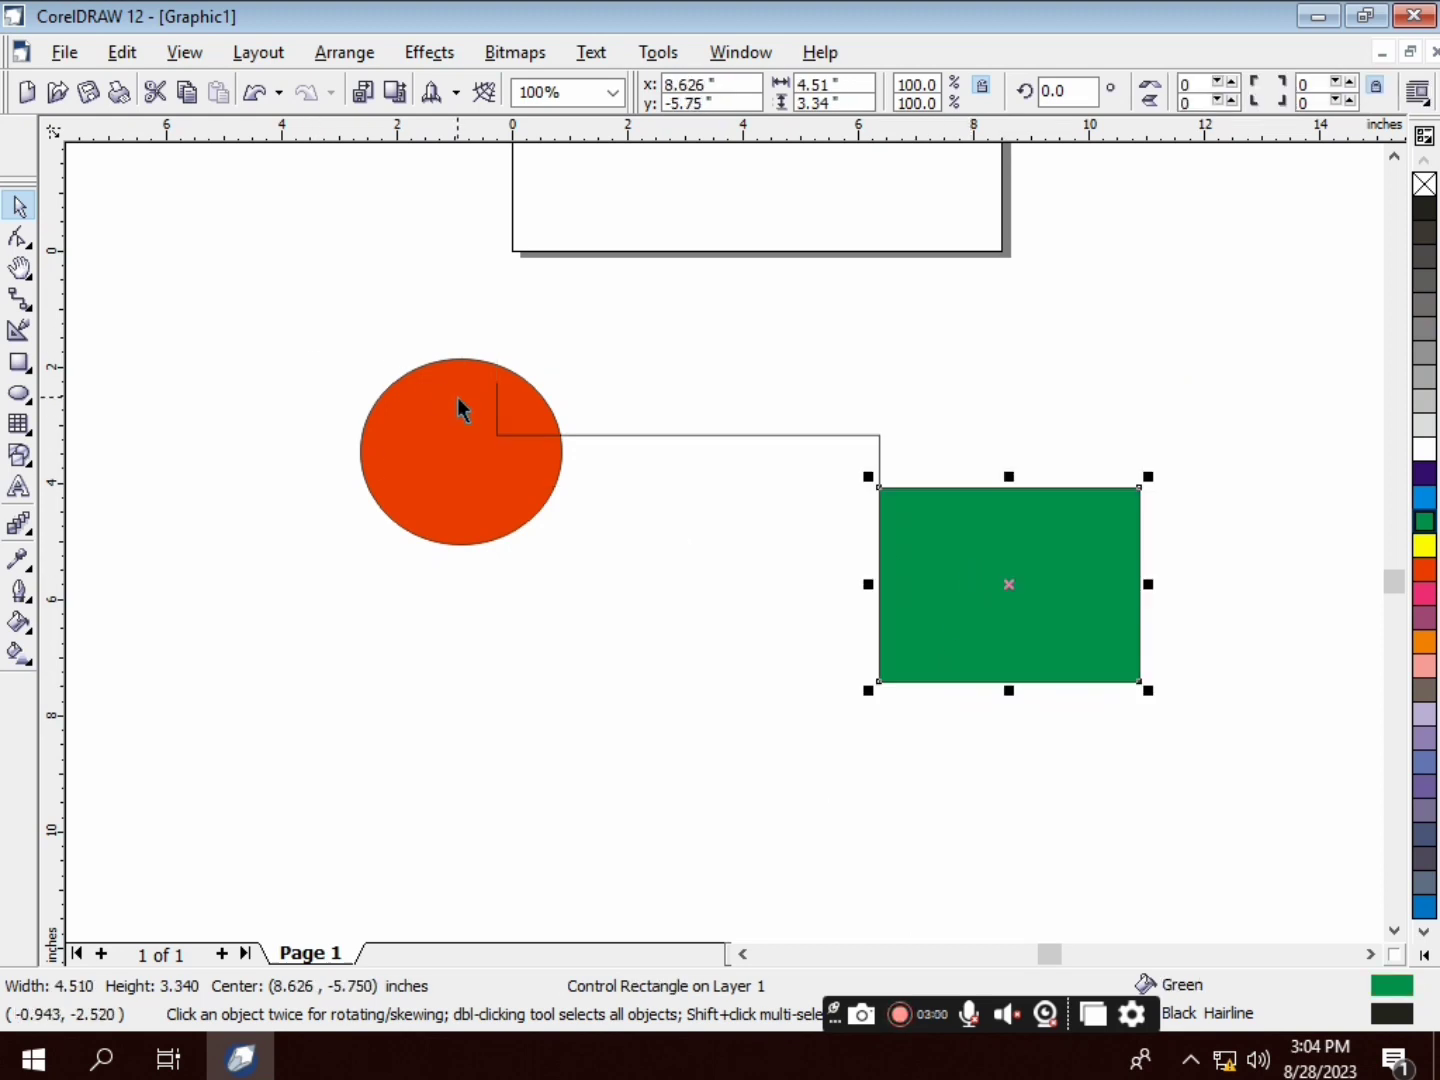
drag(498, 402, 434, 376)
drag(897, 524, 960, 431)
drag(970, 482, 630, 686)
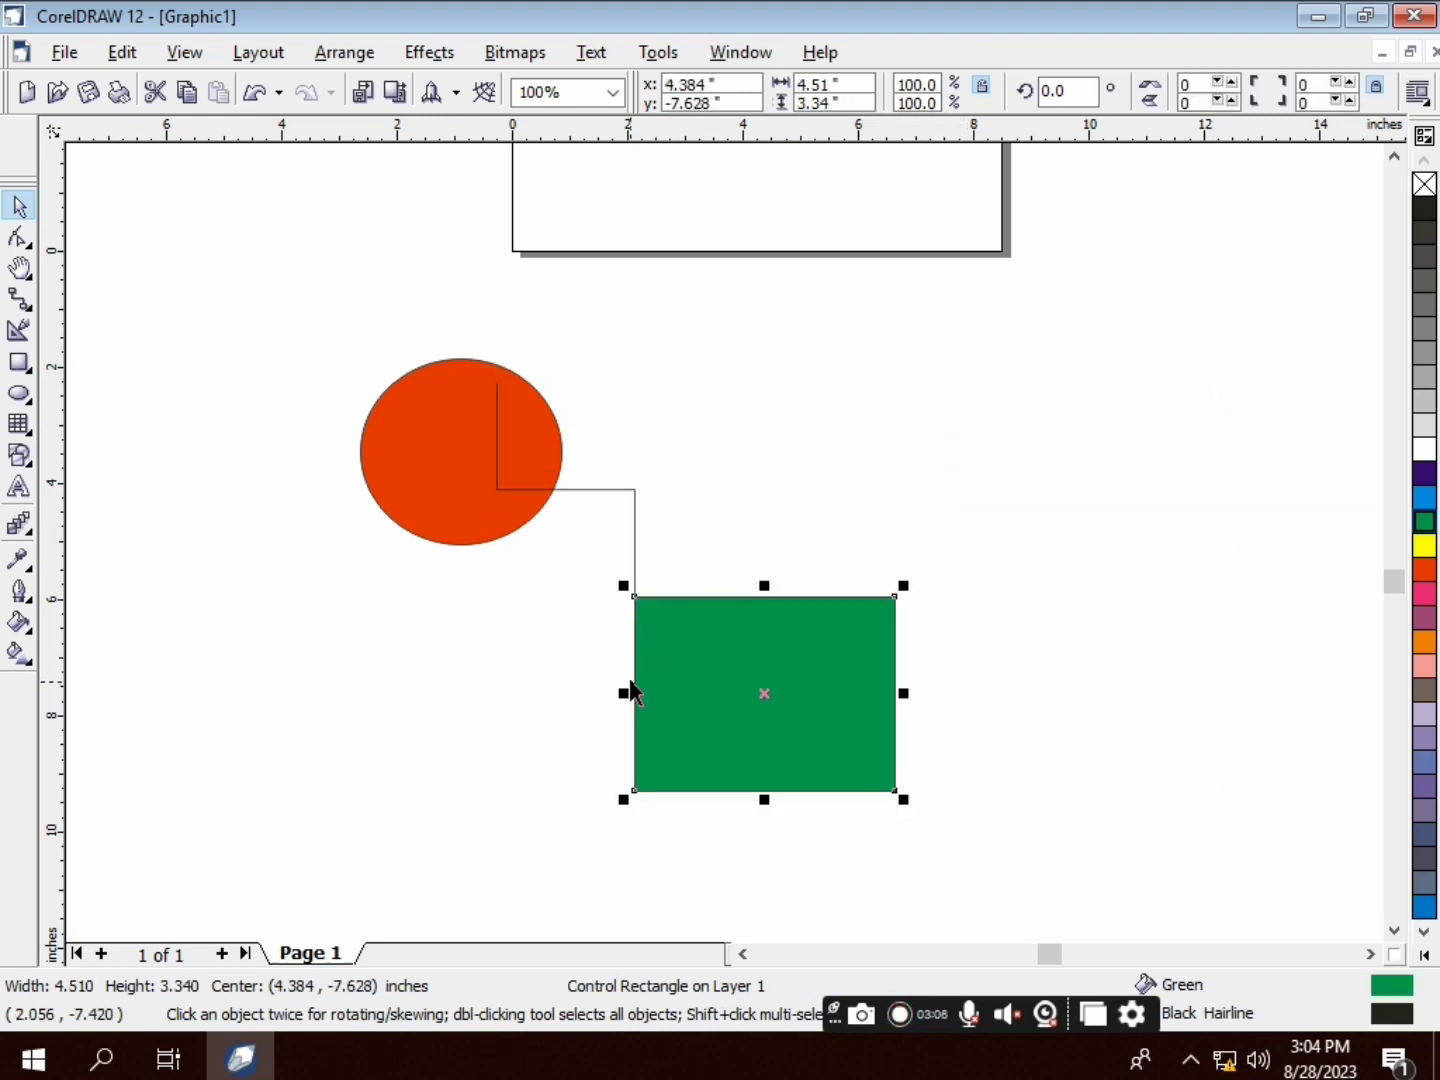
click(27, 304)
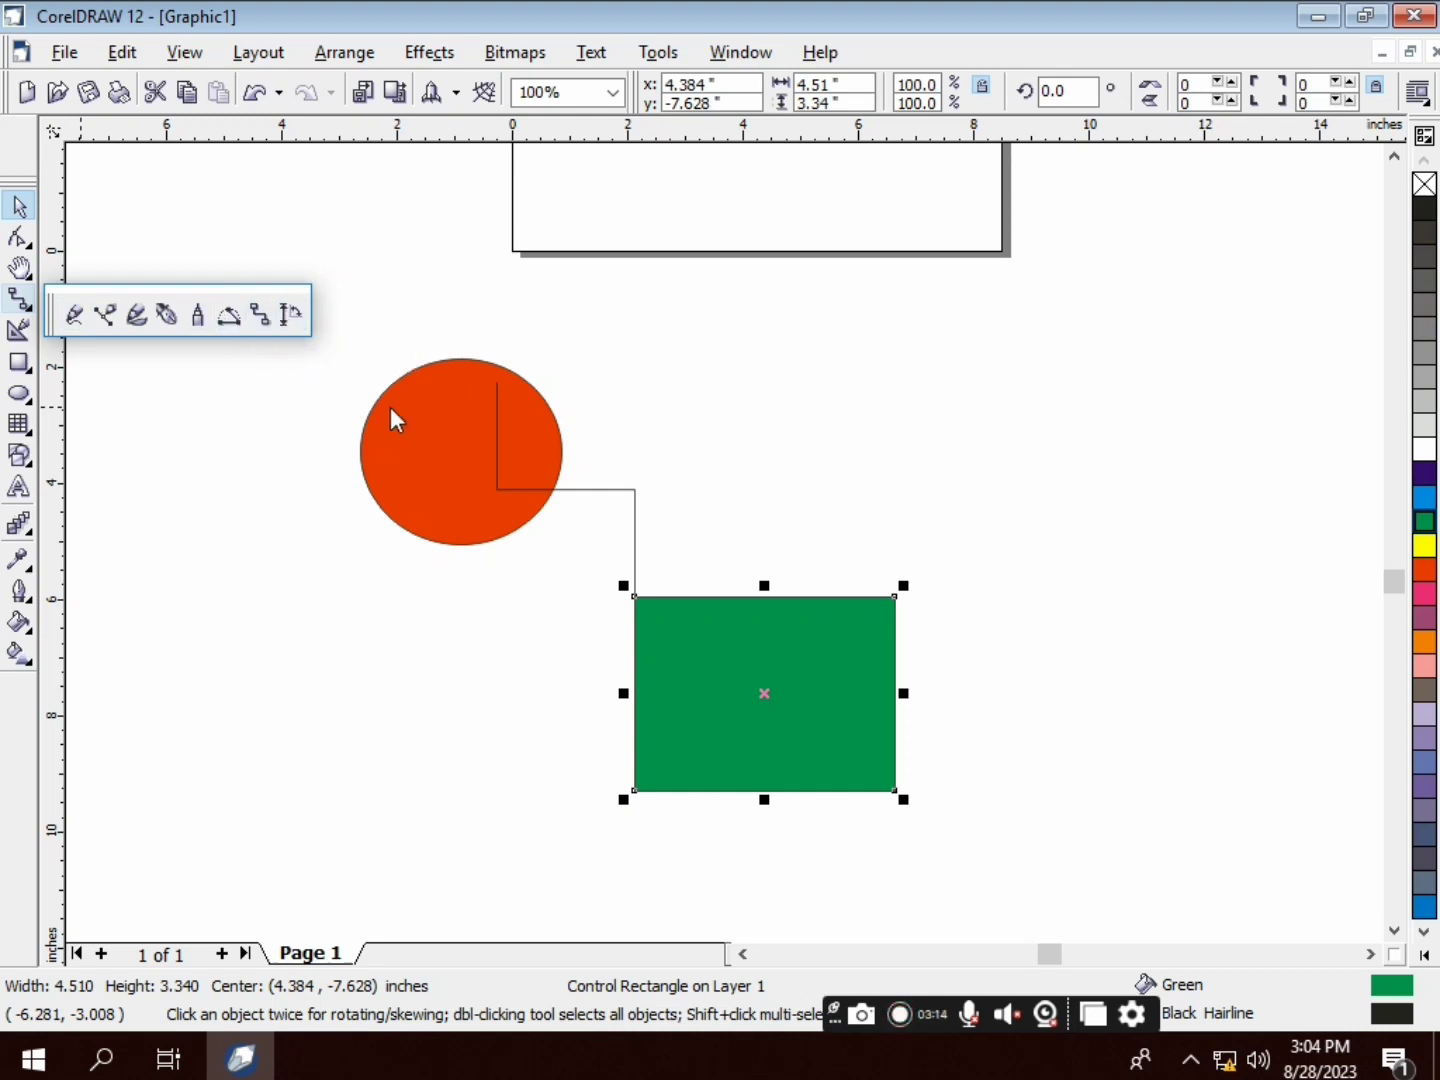
click(505, 463)
mouse_move(505, 462)
mouse_down()
mouse_move(450, 511)
mouse_move(489, 444)
mouse_move(502, 463)
mouse_up()
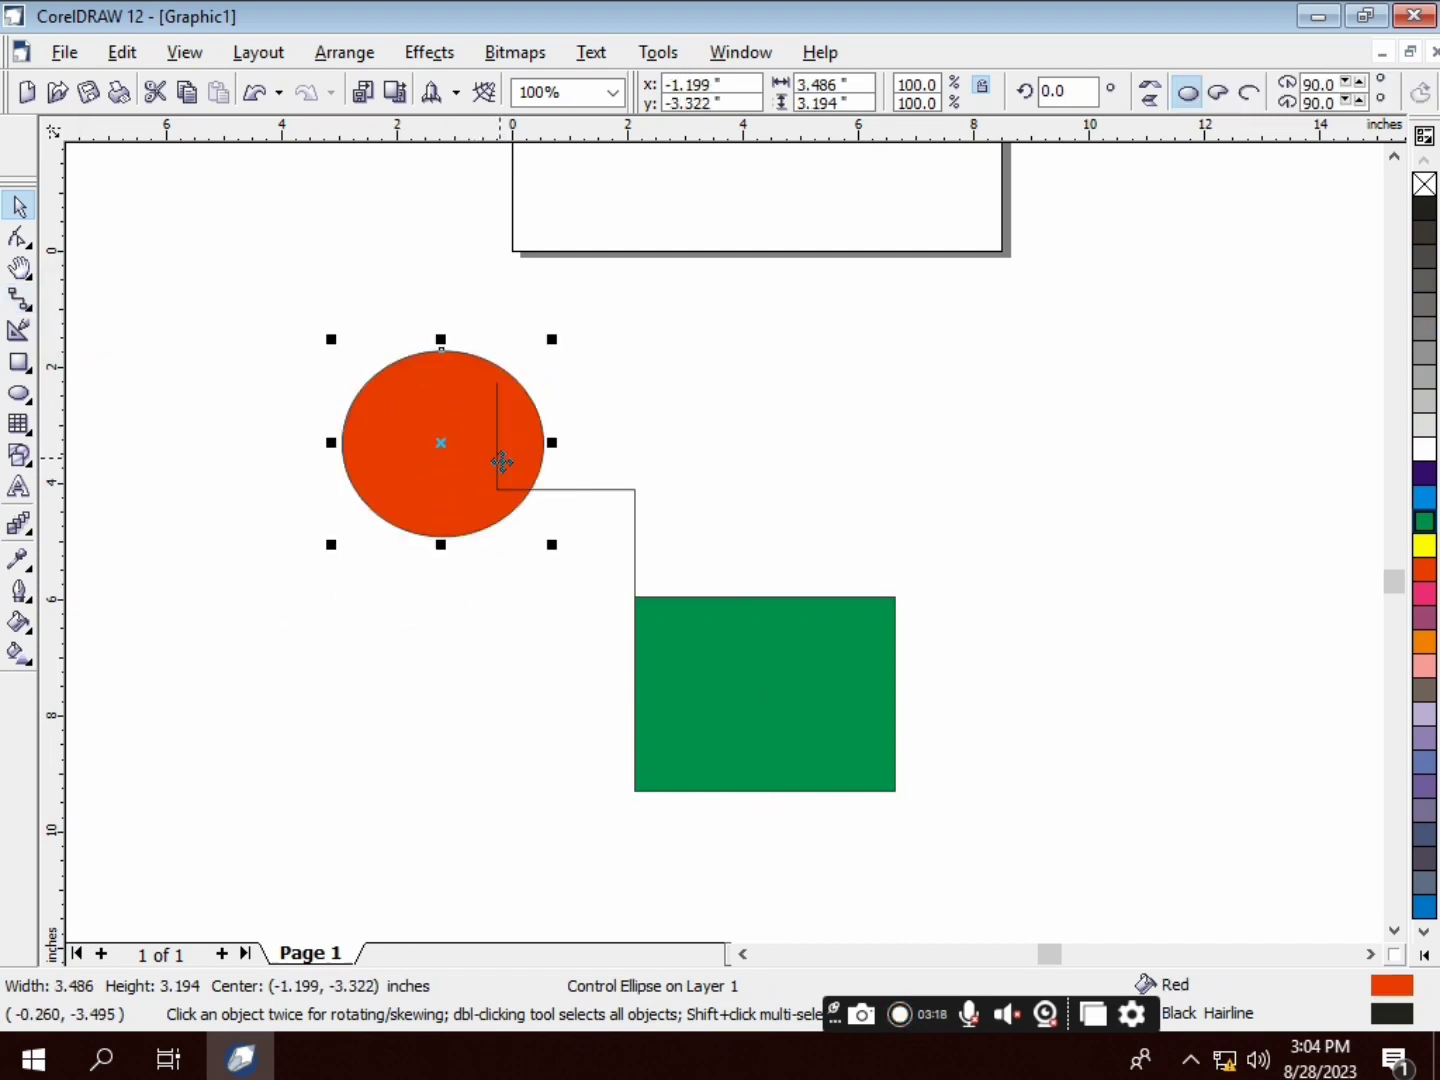
Select the connector line between the ellipse and the rectangle and delete it
click(554, 480)
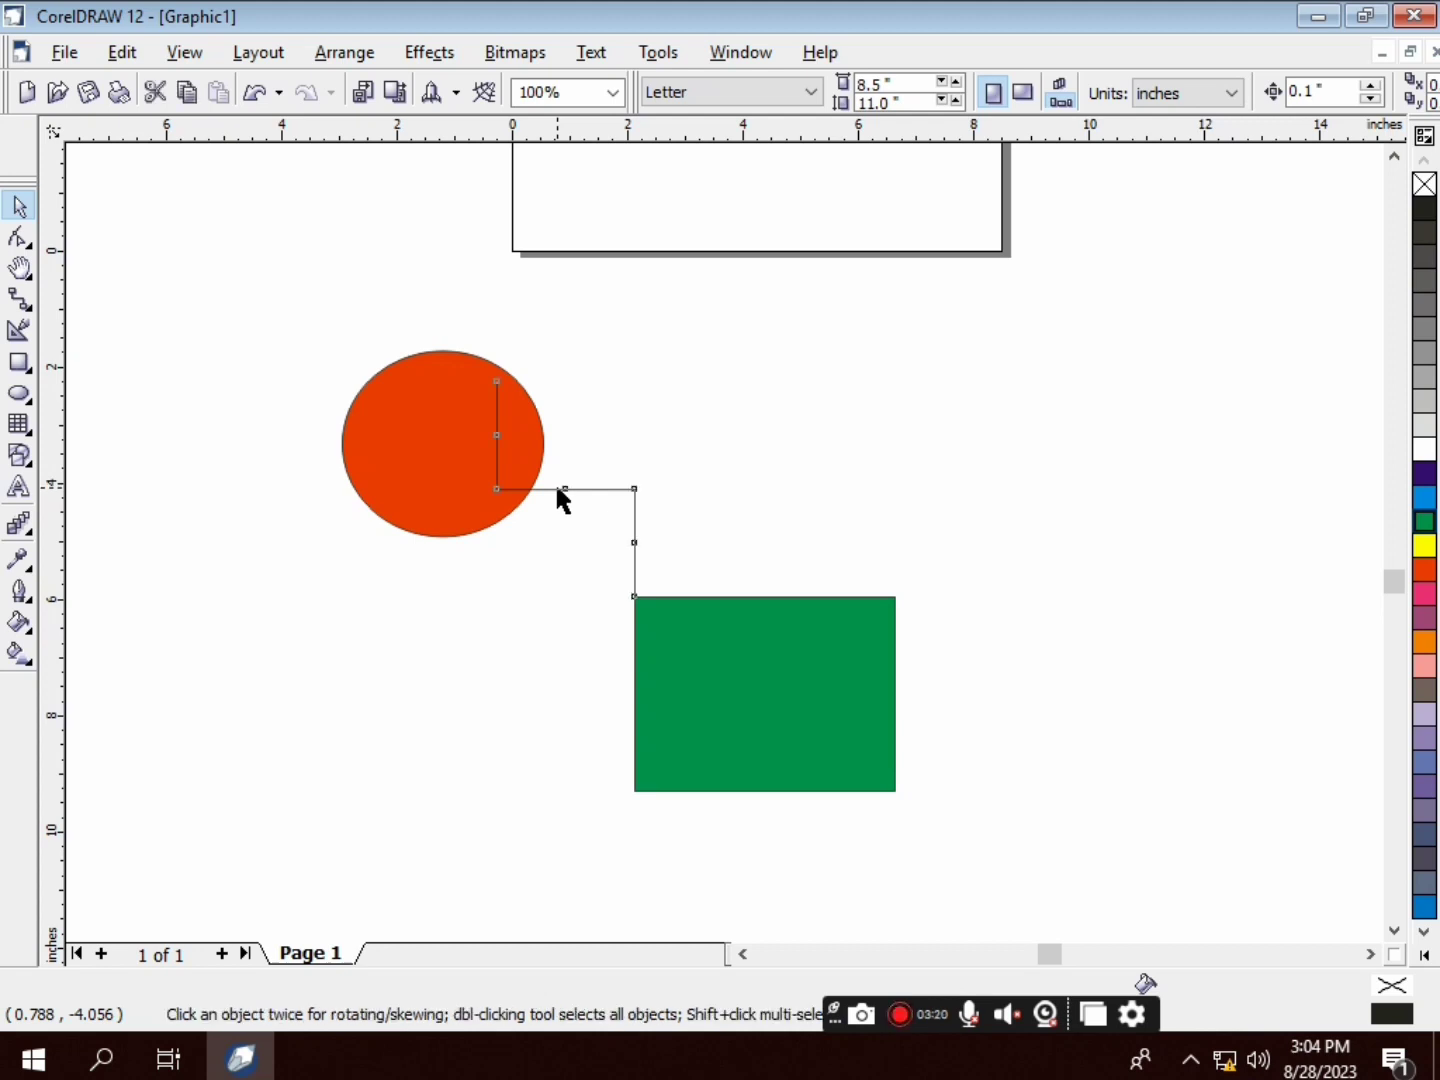
click(556, 491)
drag(558, 489, 689, 420)
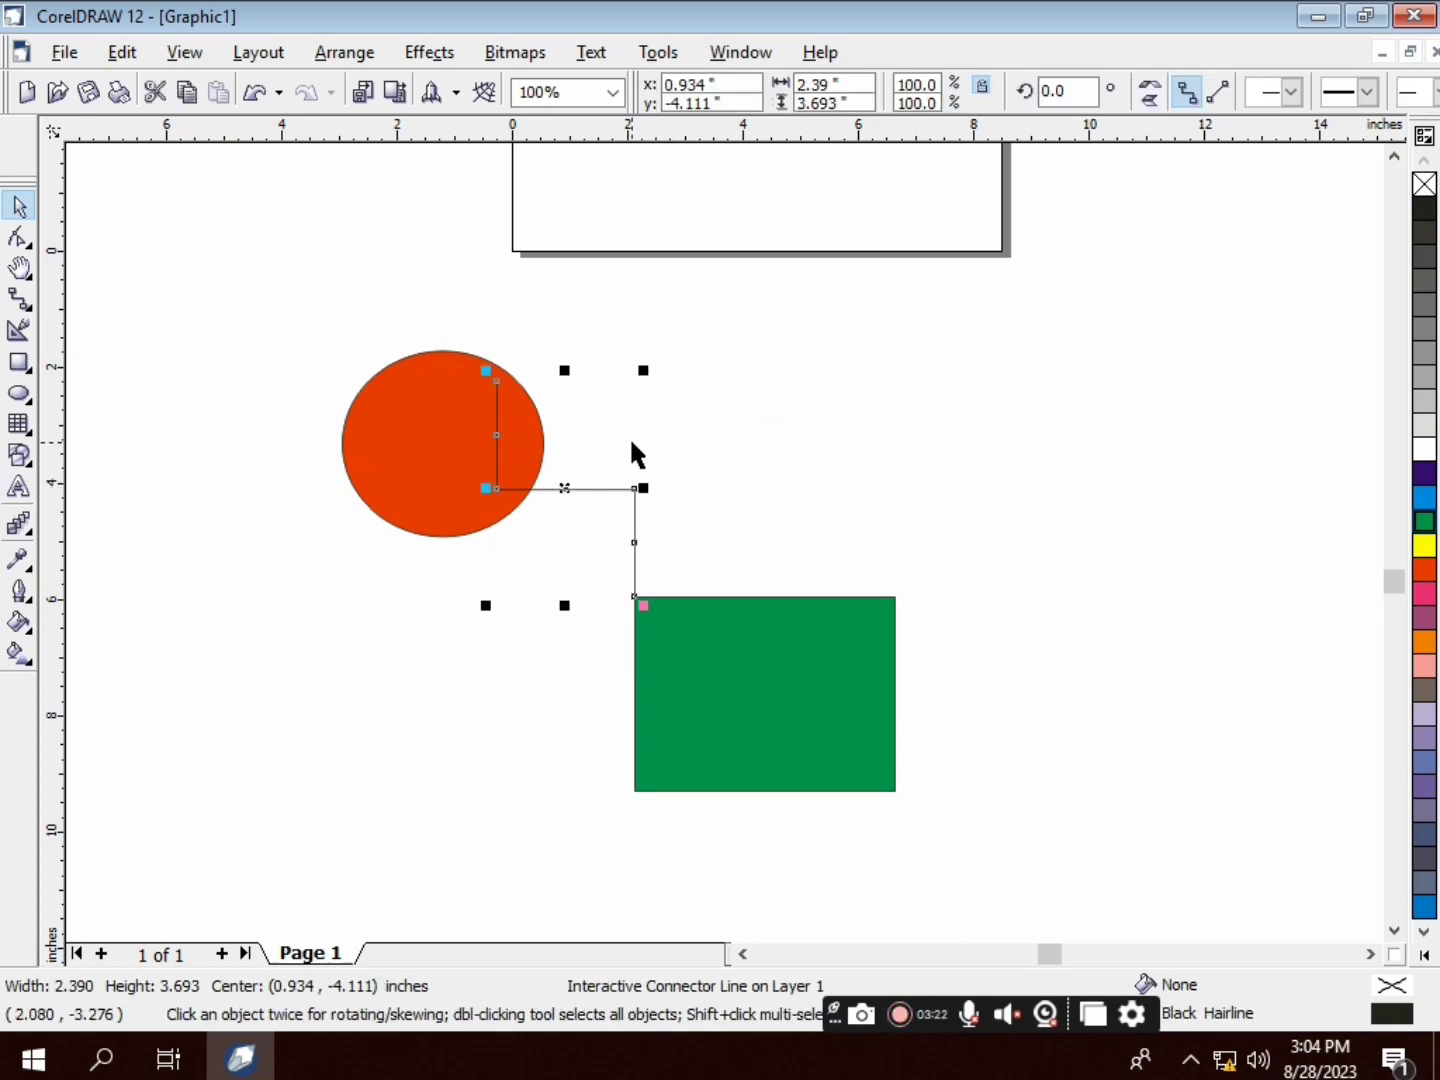
key(Delete)
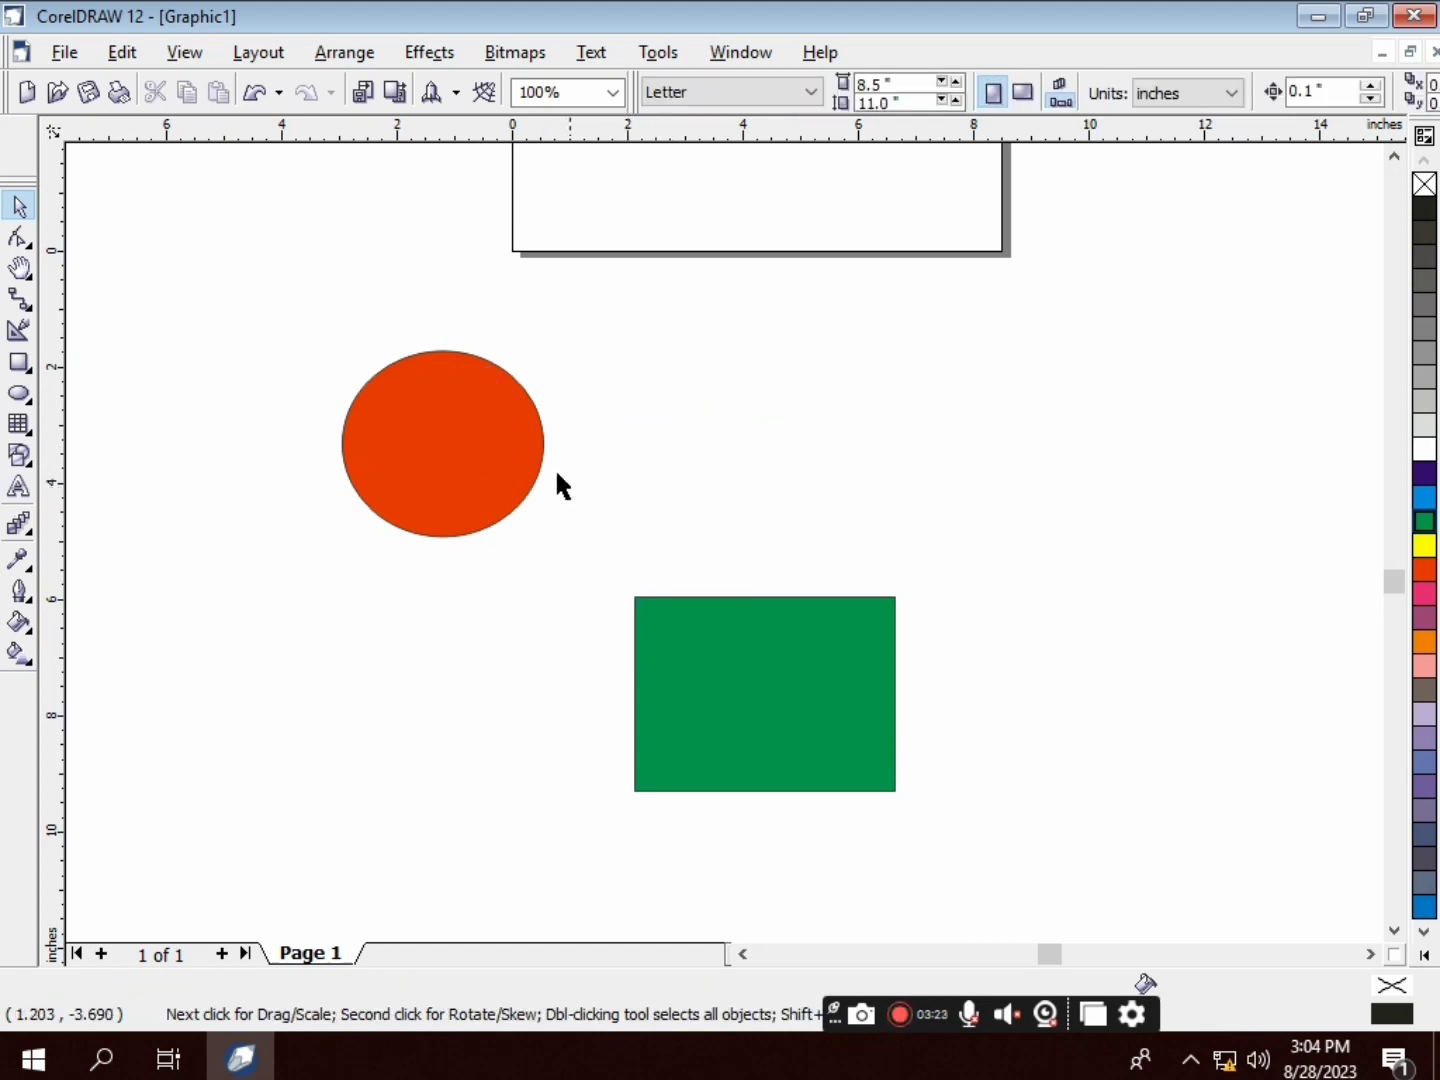
Draw an Interactive Connector about 4.7 by 4.6 inches from the ellipse's top node to the rectangle's top edge
click(20, 298)
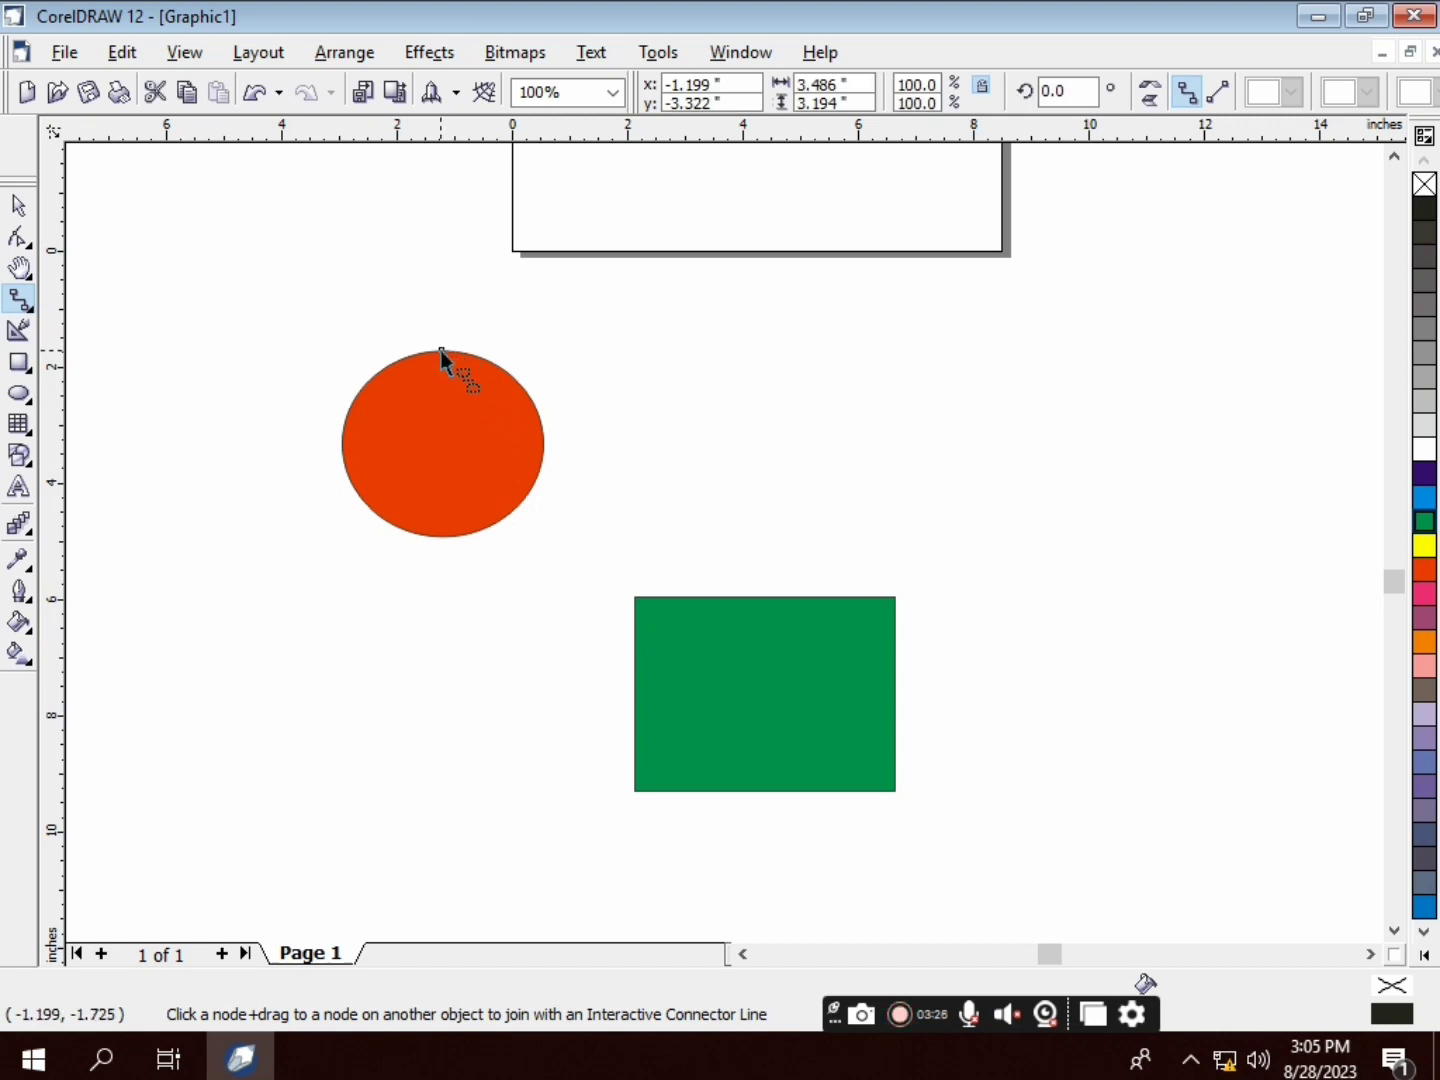
drag(440, 350, 716, 602)
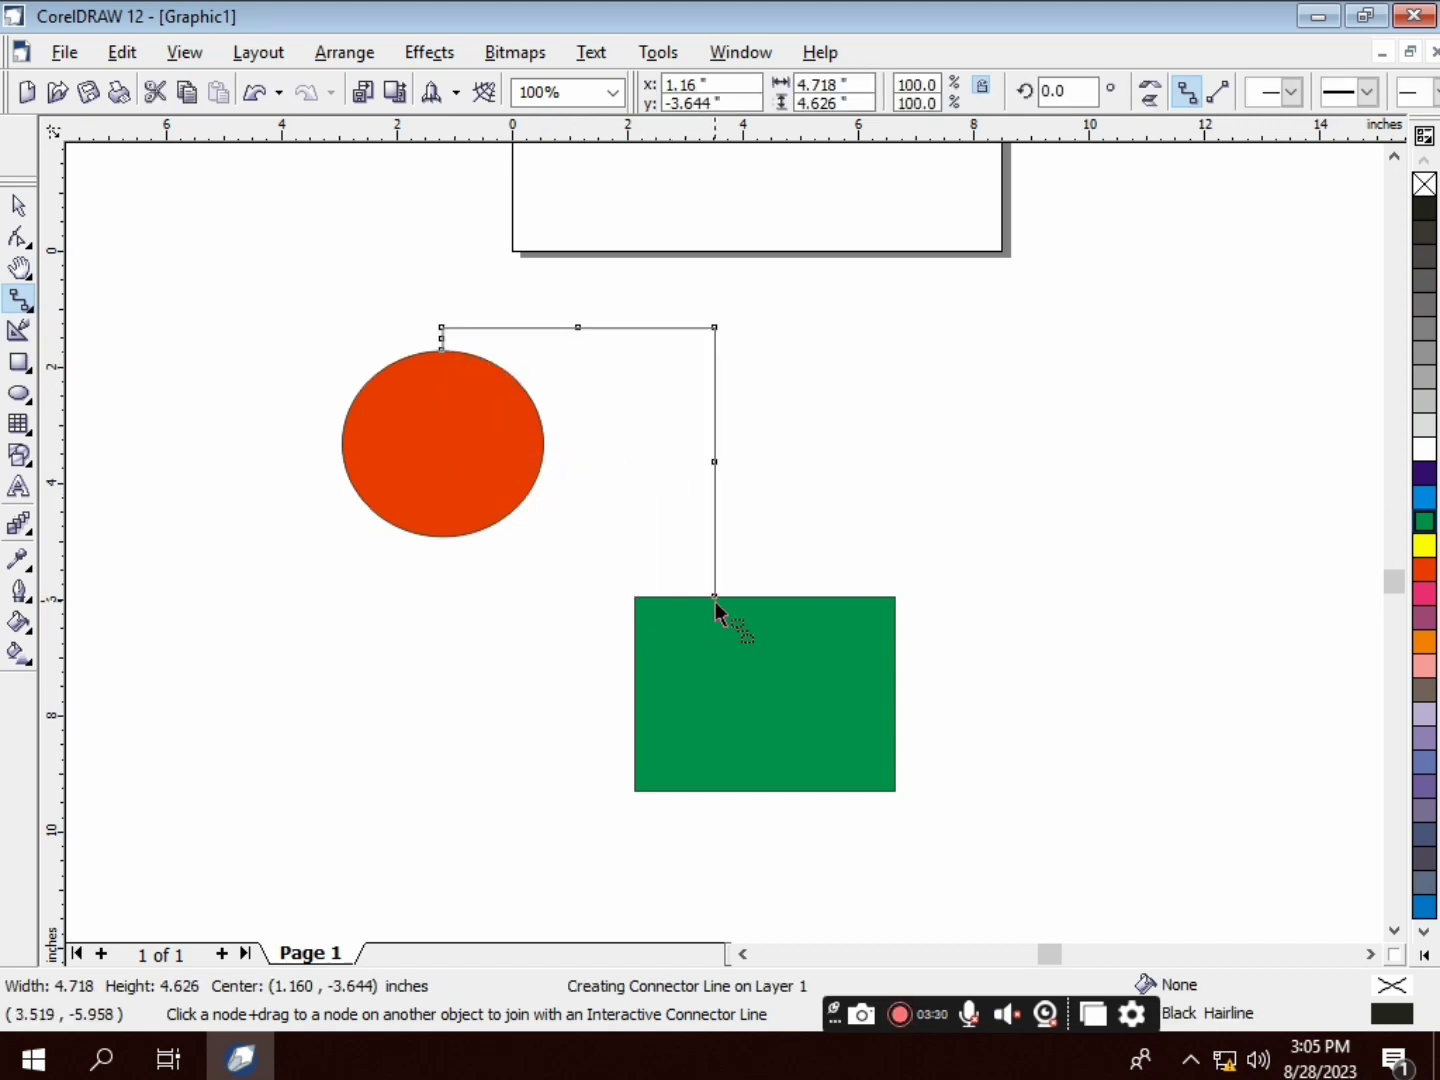
click(19, 205)
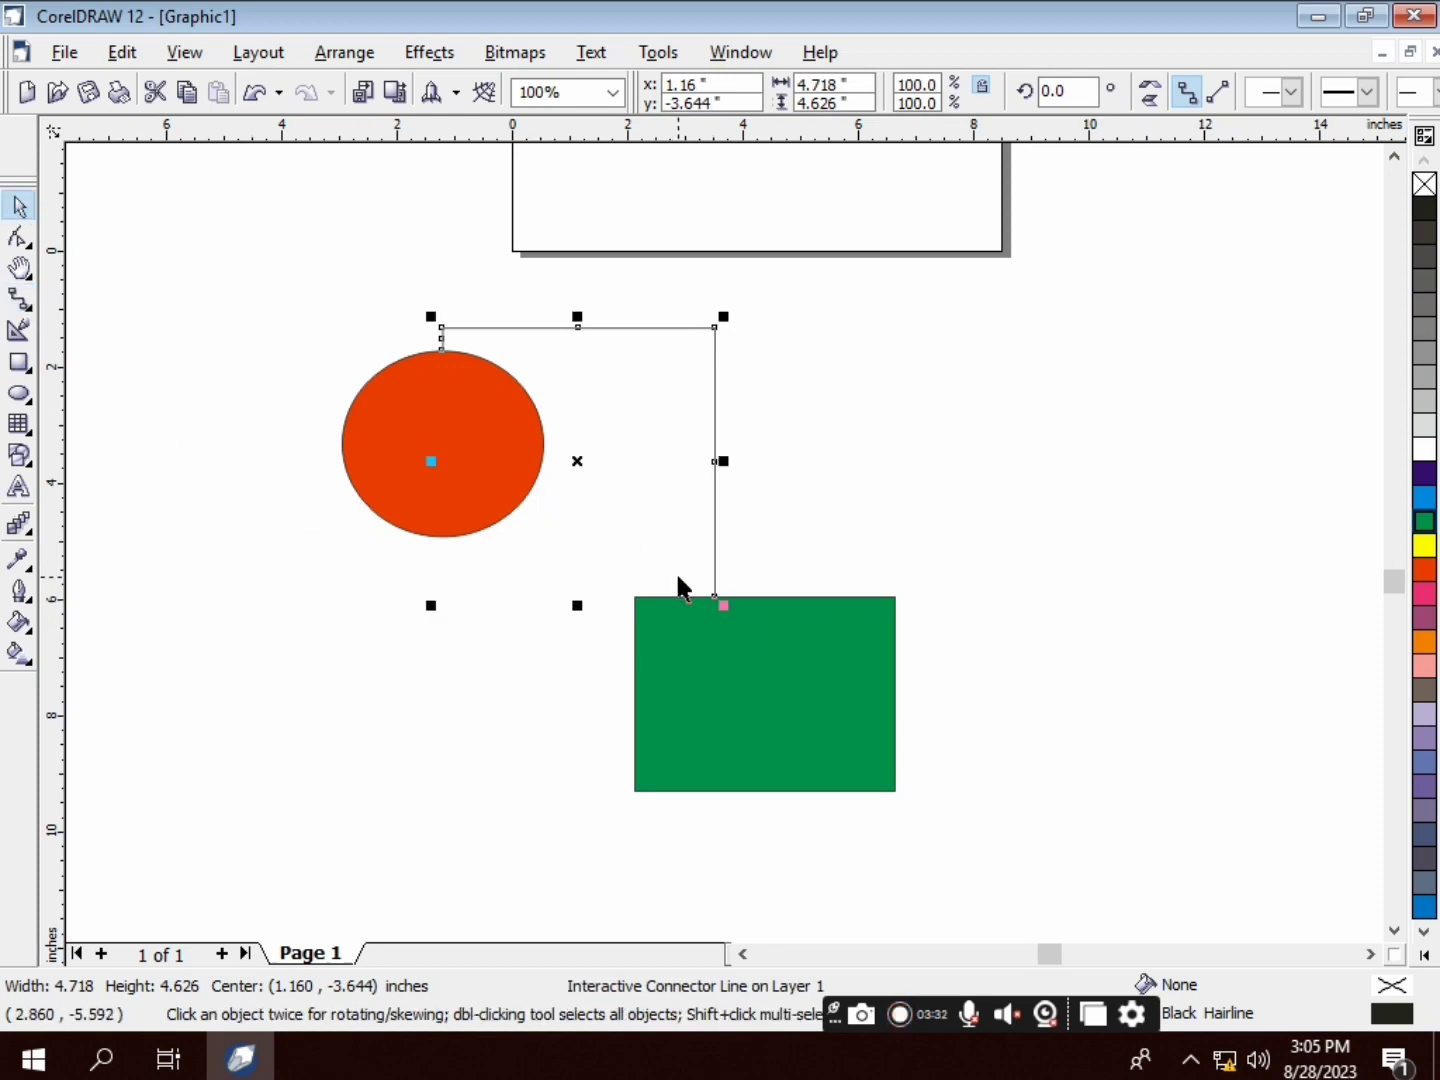
Shift the ellipse slightly left and move the rectangle to a centre of about (5.4, -7.4) inches, testing the attached connector
mouse_move(478, 463)
mouse_down()
mouse_move(356, 586)
mouse_move(476, 453)
mouse_up()
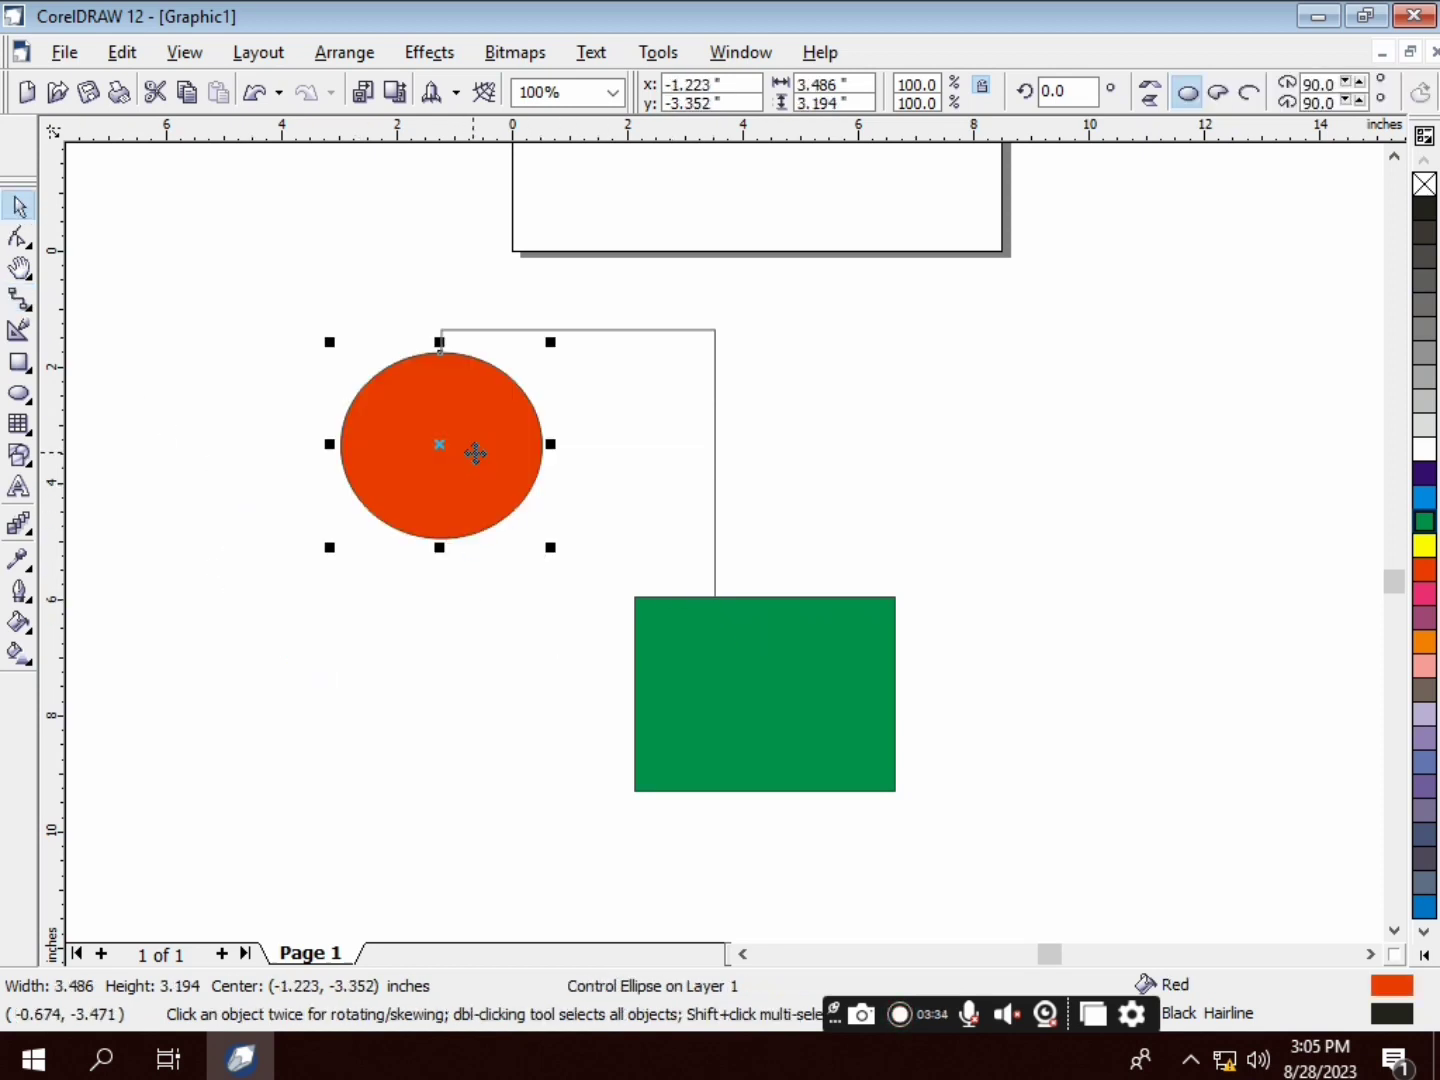
drag(781, 690, 793, 663)
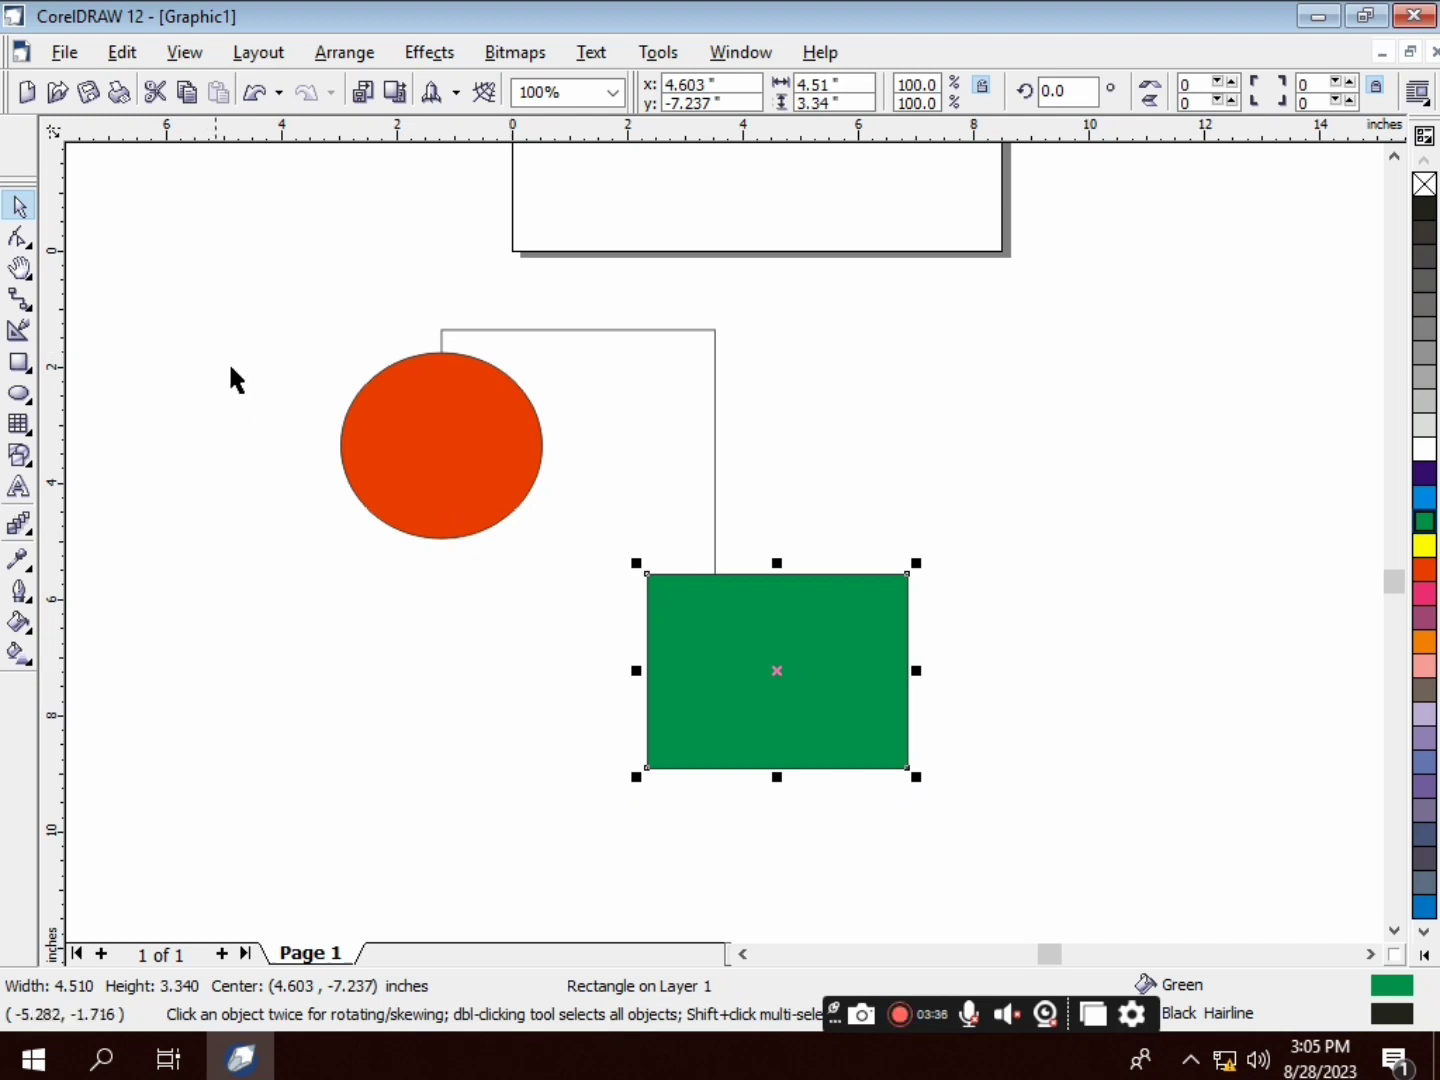
drag(707, 620, 739, 611)
mouse_move(392, 453)
mouse_down()
mouse_move(350, 580)
mouse_move(373, 452)
mouse_up()
click(890, 625)
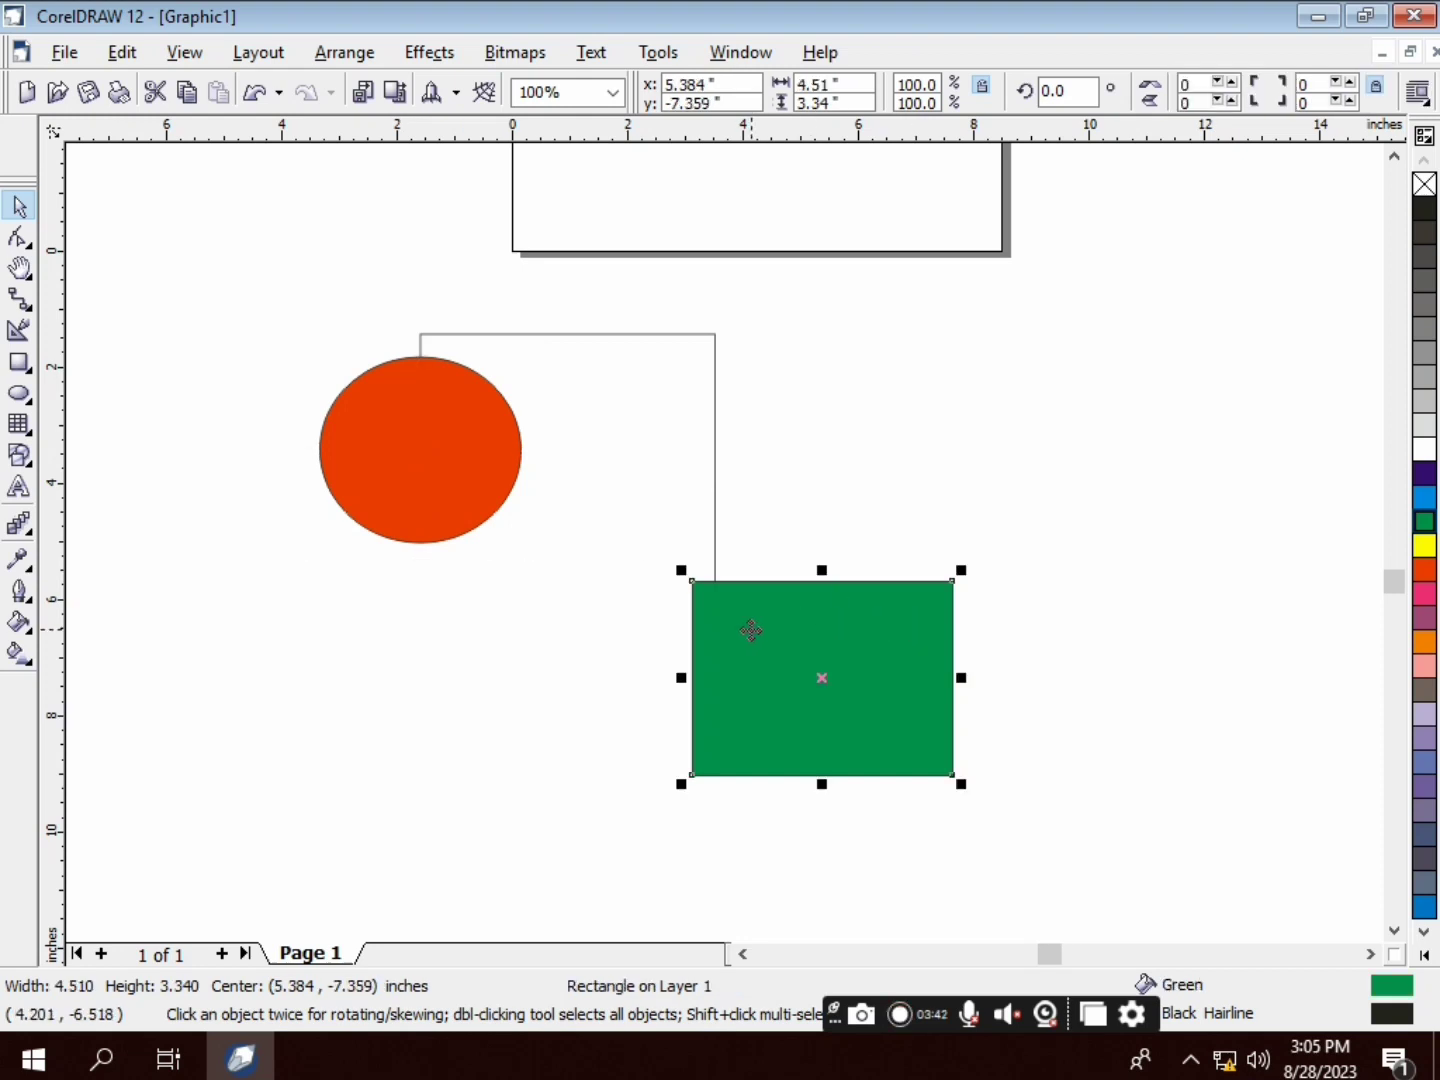
key(Escape)
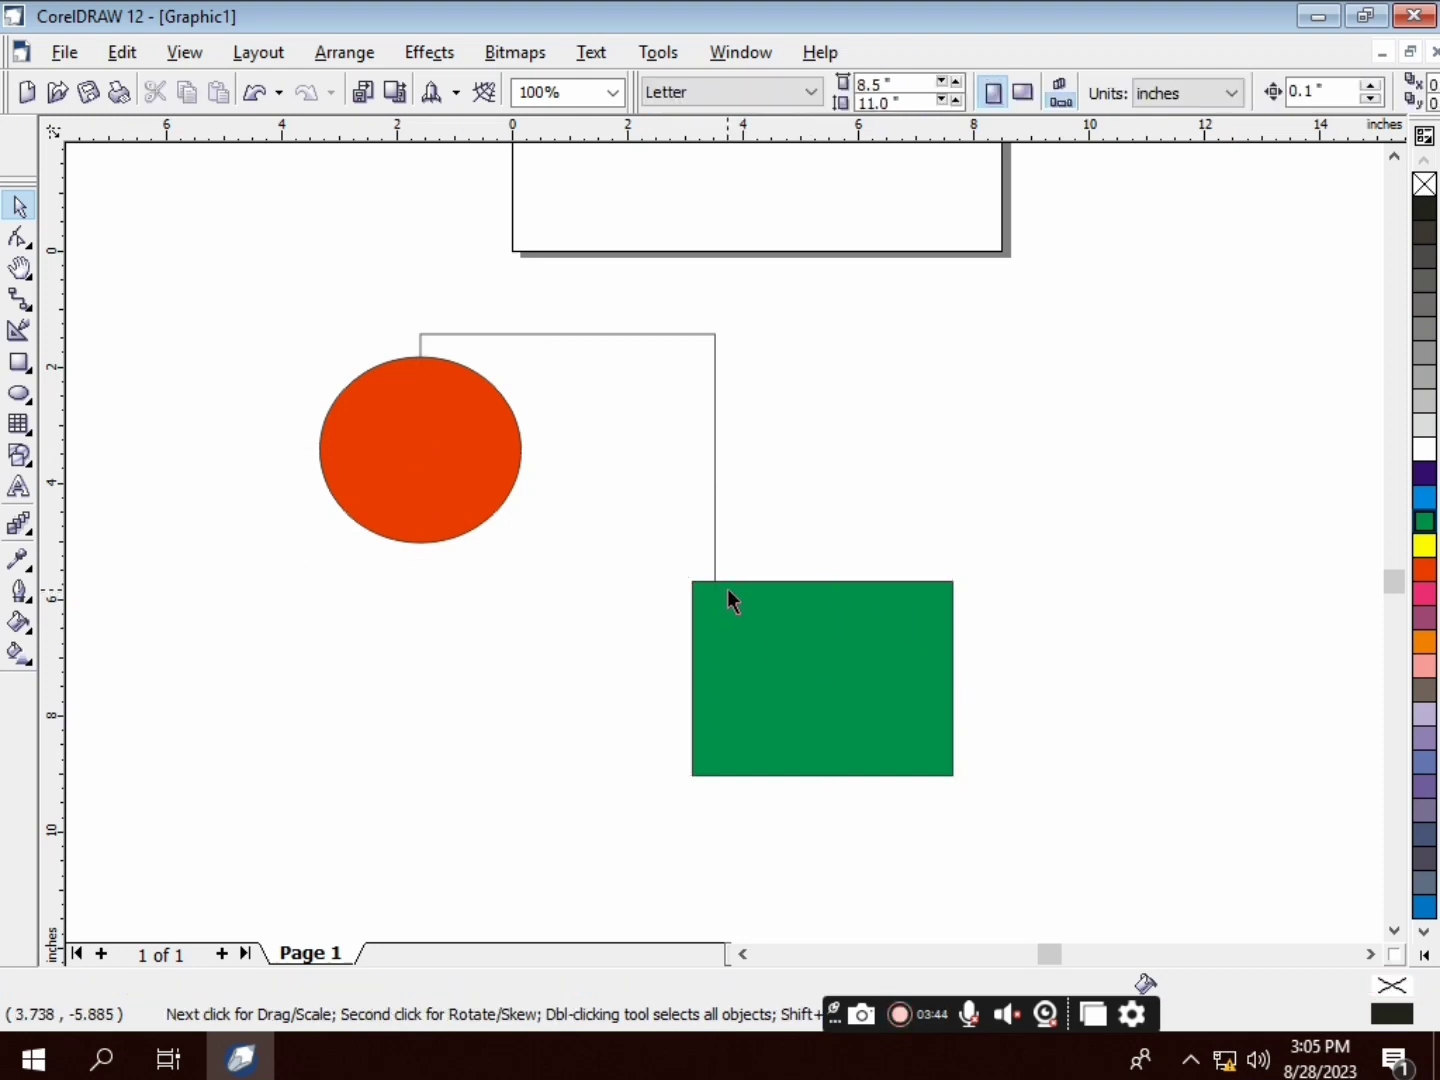
click(727, 588)
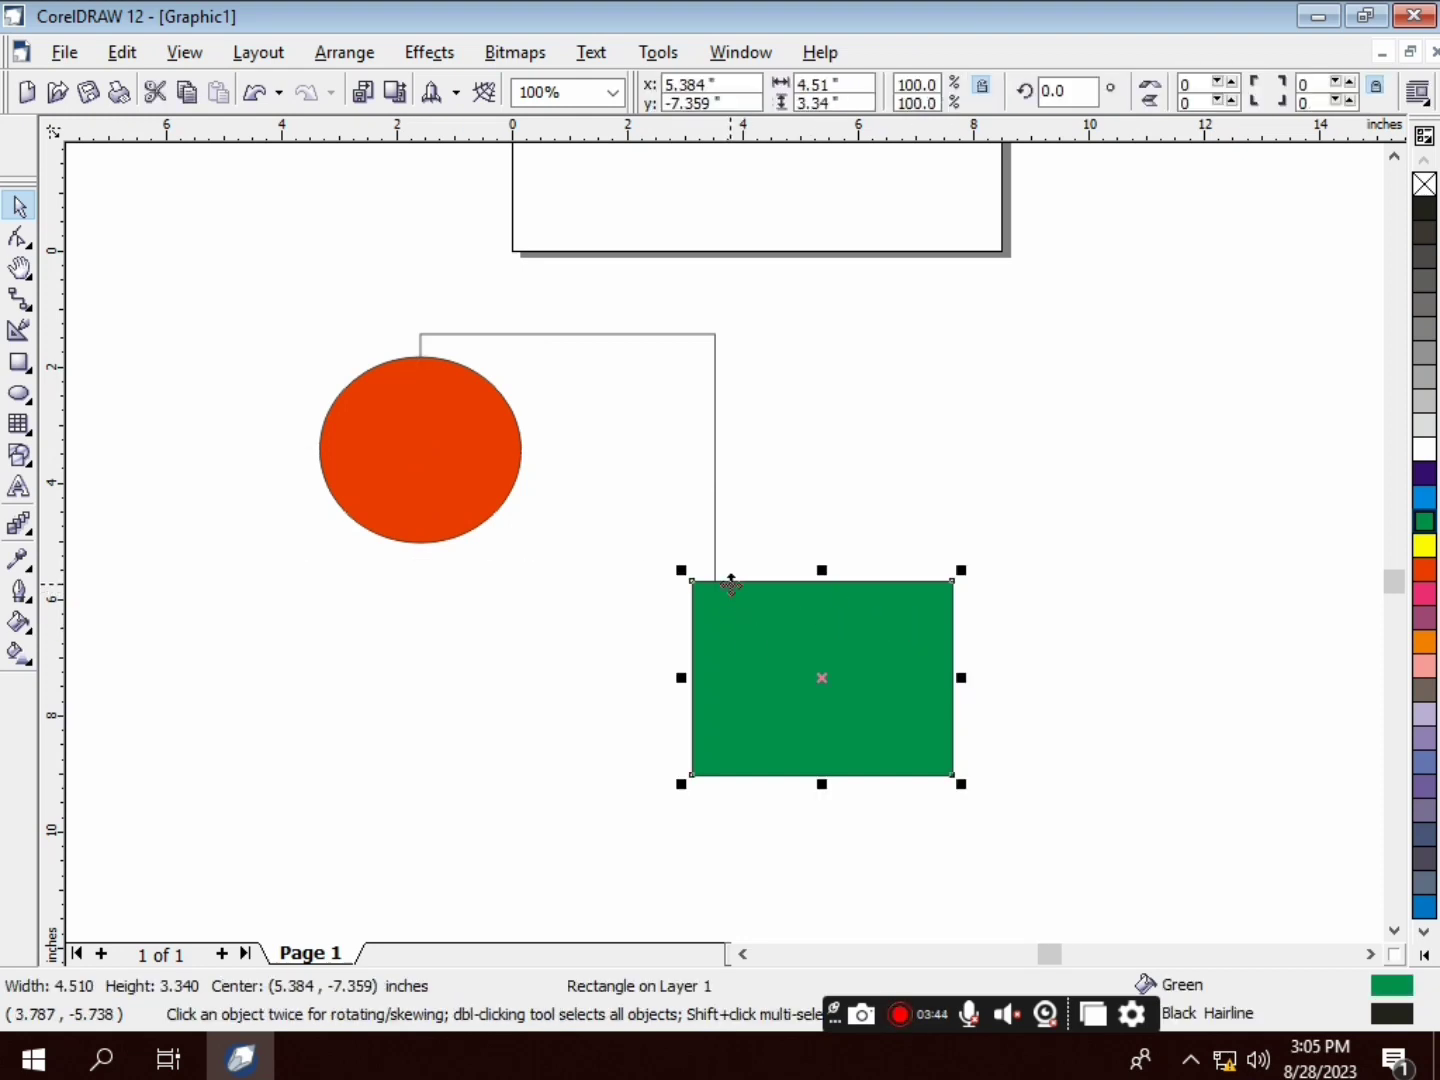
Add a connector about 1.2 by 1.2 inches from the rectangle's upper-left corner, and another about 3.5 by 3.1 inches from its end to the ellipse's top node
click(18, 298)
click(424, 356)
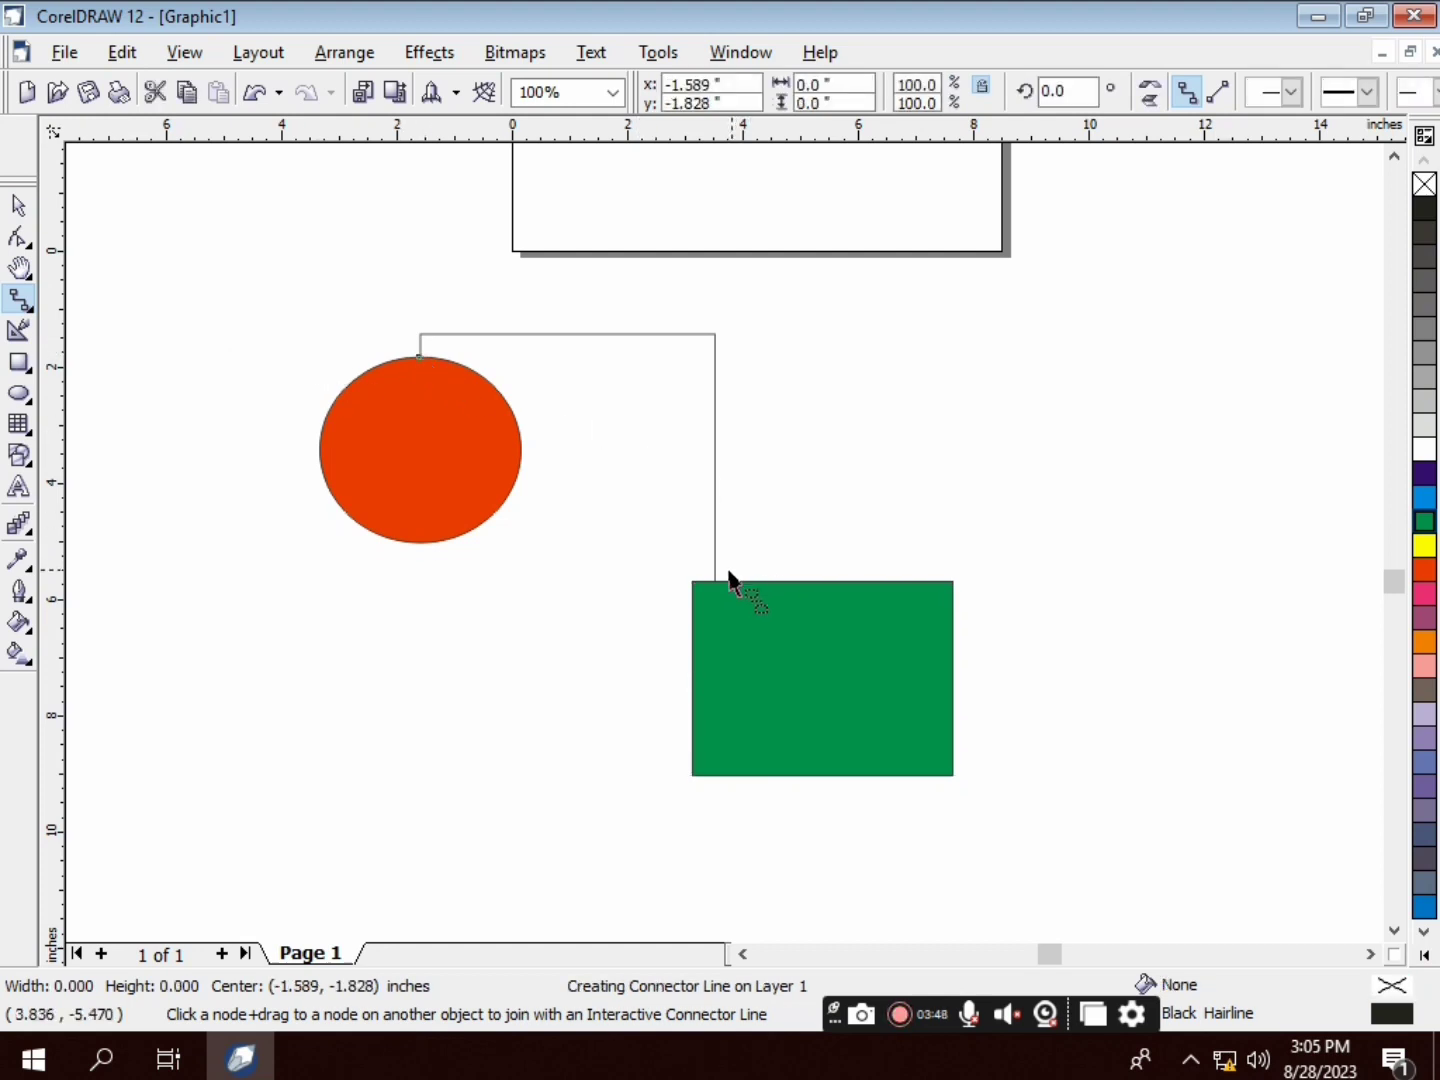
drag(729, 578, 600, 482)
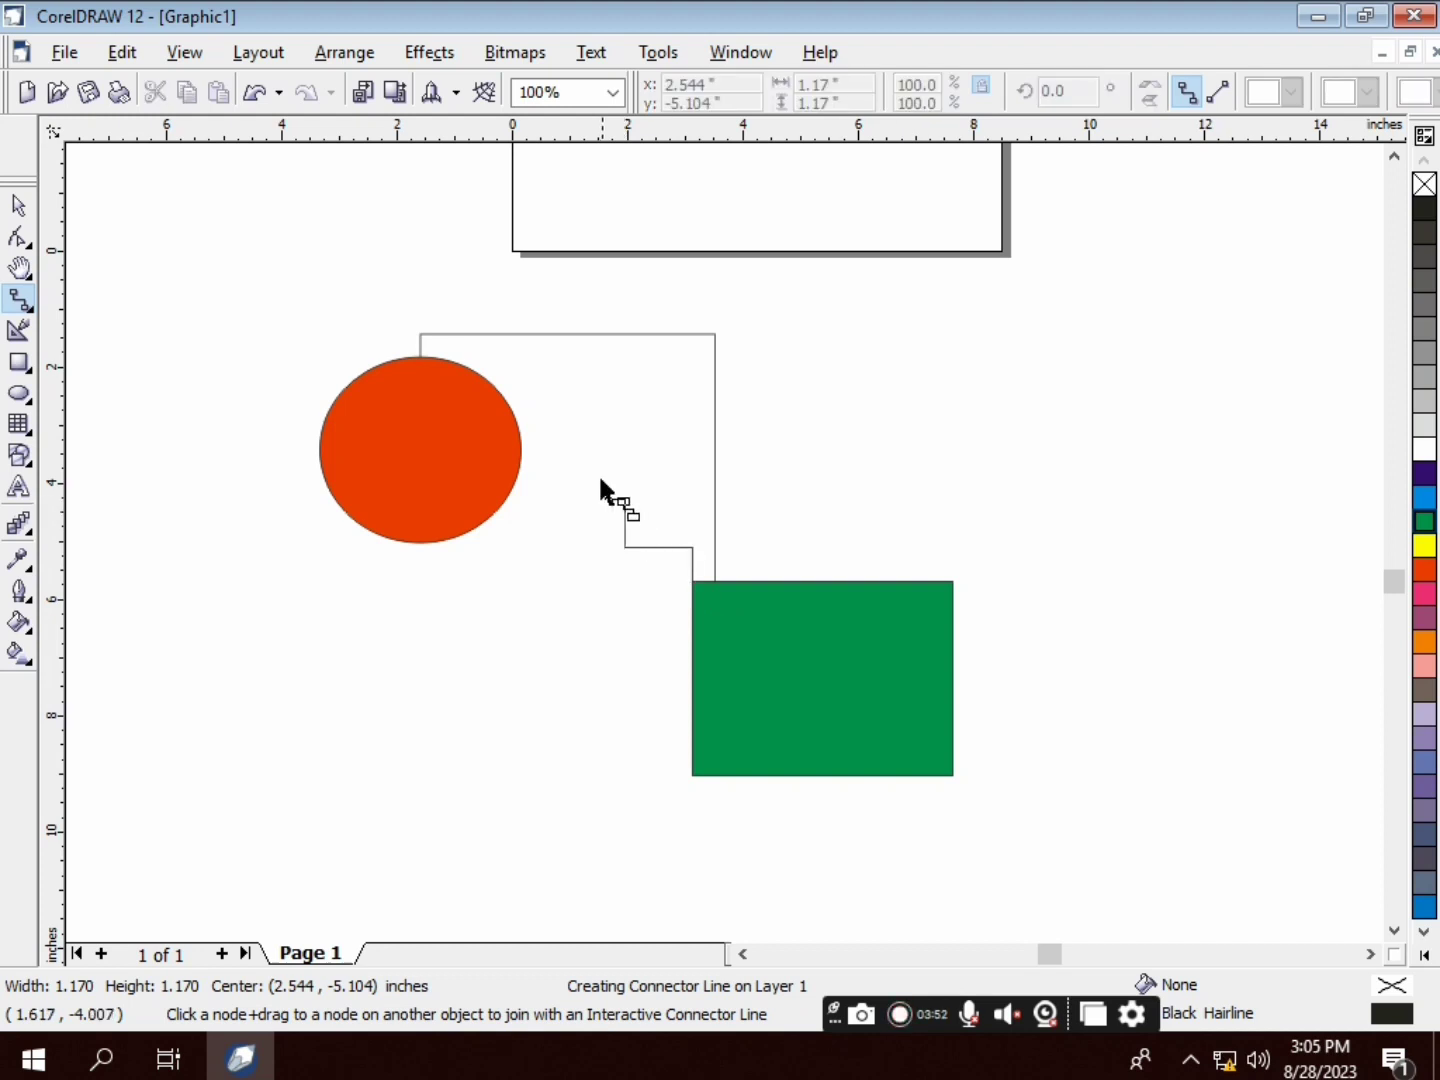
drag(519, 375, 420, 357)
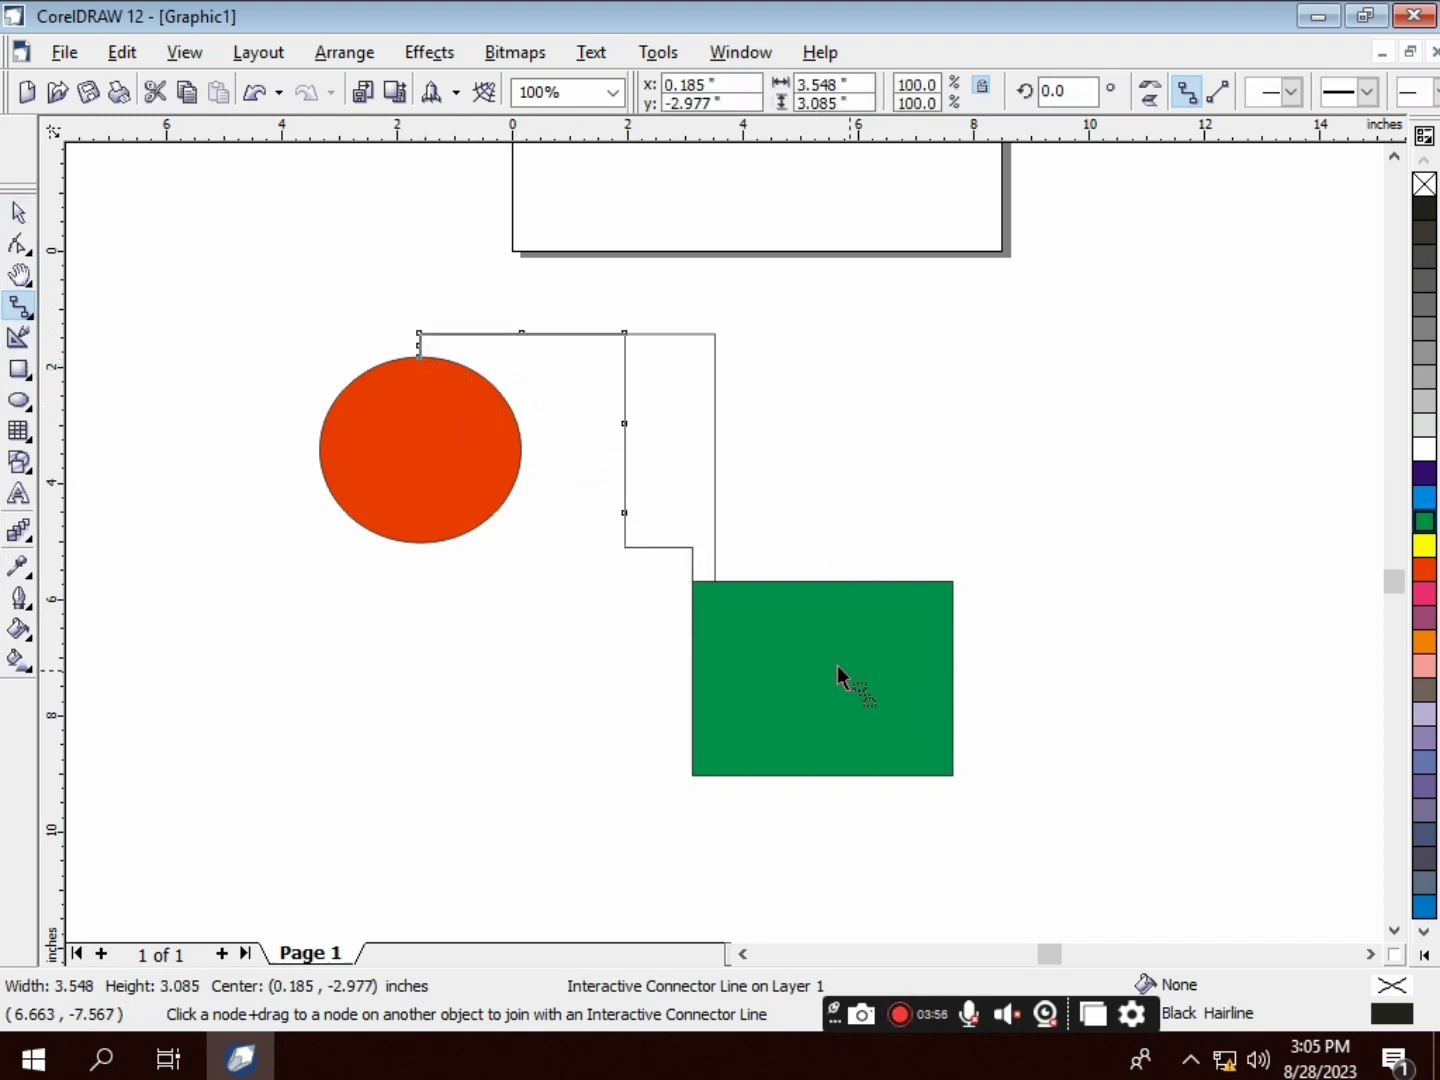
Move the ellipse and rectangle repeatedly to test the connectors, ending with the ellipse farther left and the rectangle centred about (10.6, -4.6) inches
click(18, 212)
drag(863, 696, 987, 660)
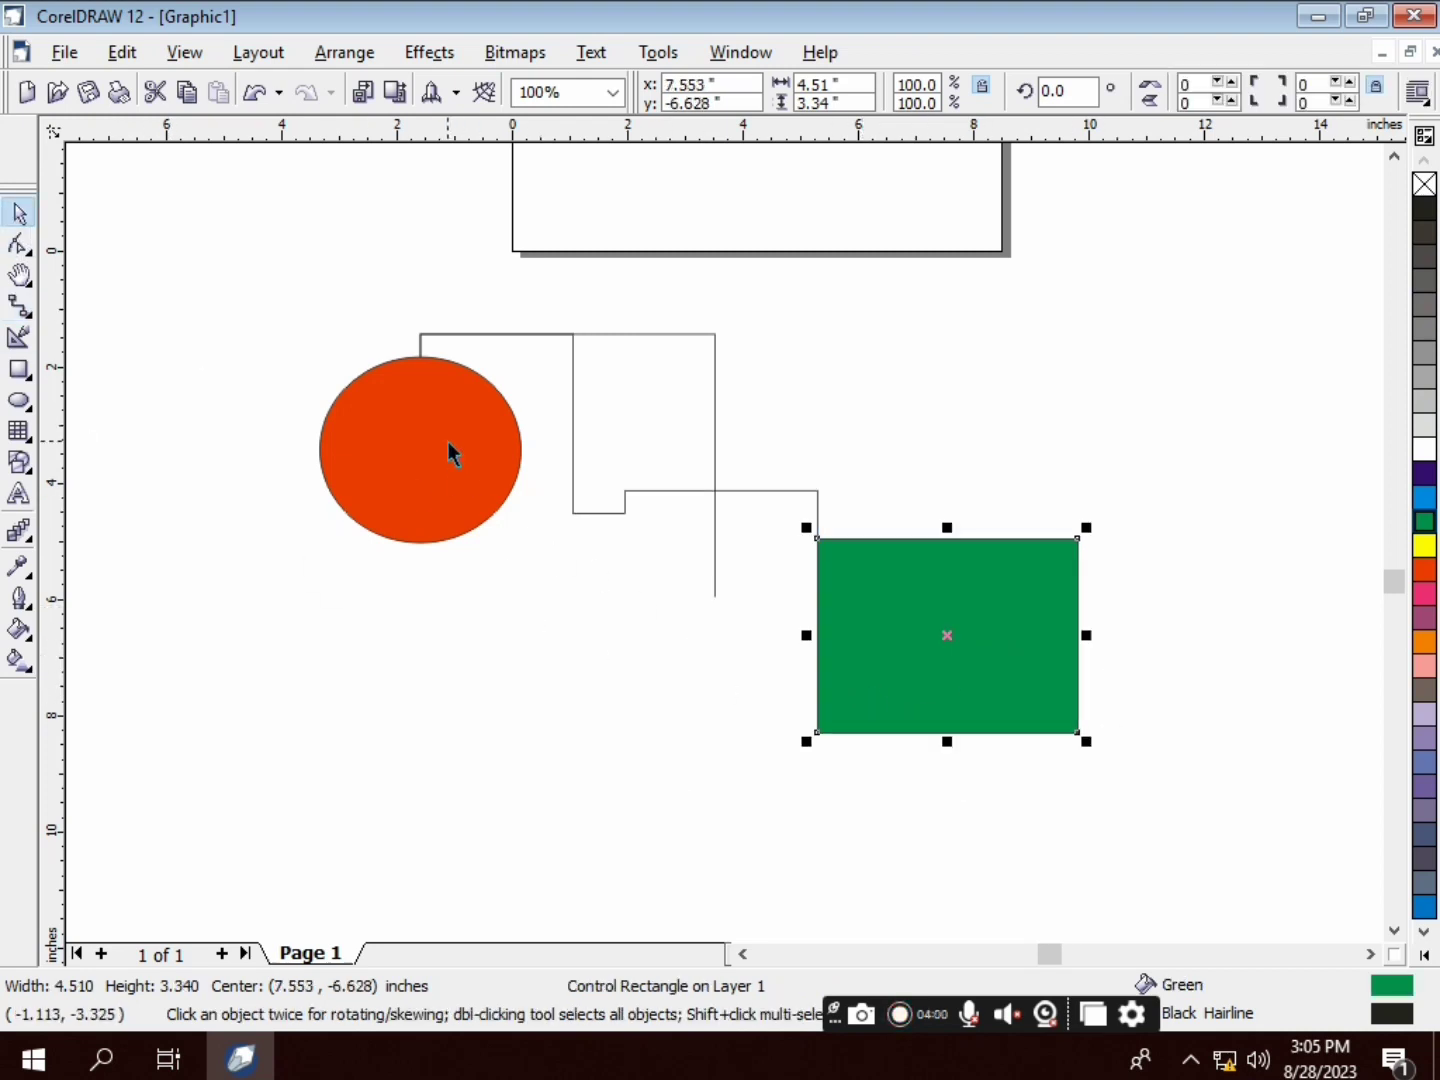
drag(453, 453, 363, 668)
drag(620, 567, 623, 630)
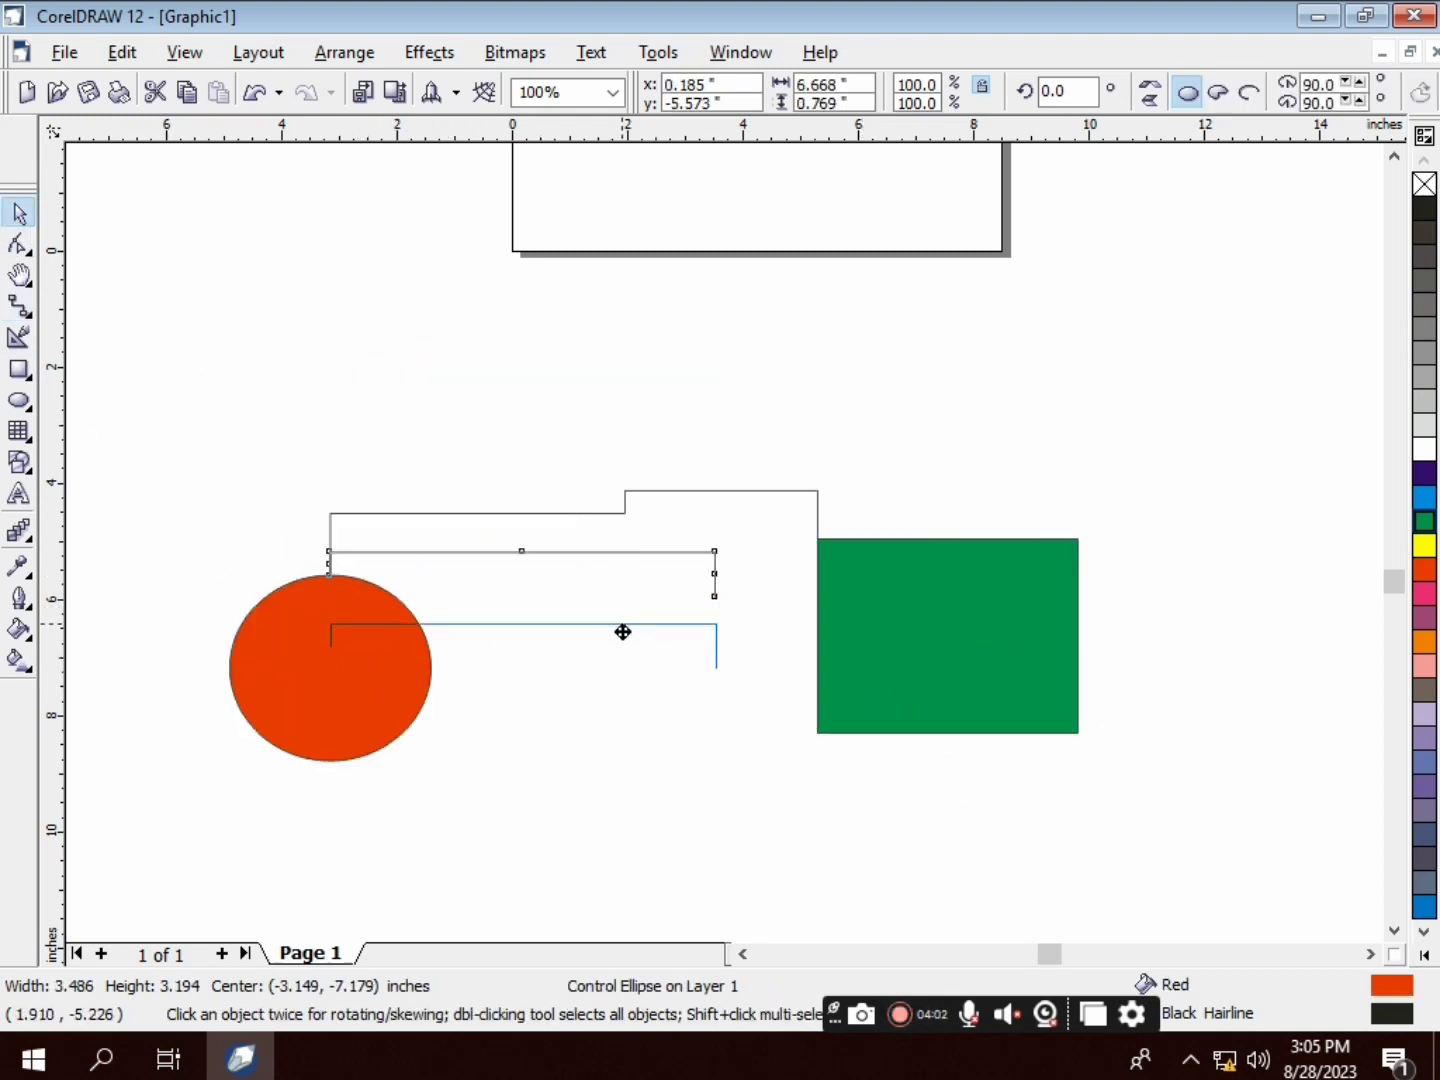
drag(328, 689, 261, 815)
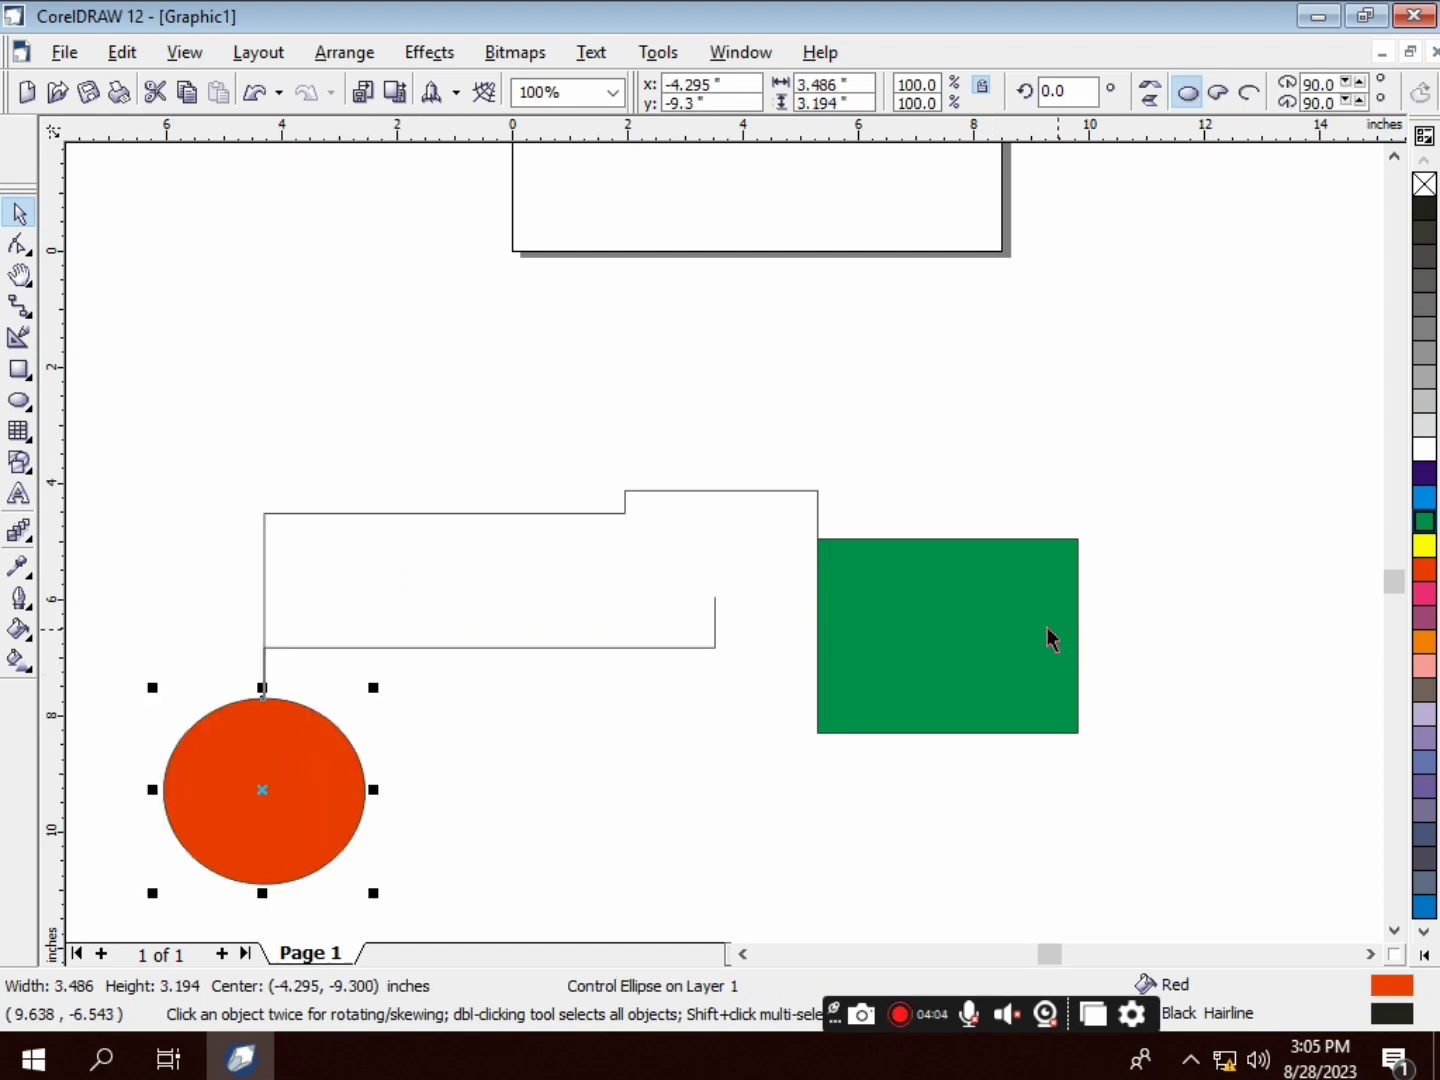
drag(1025, 638, 1087, 701)
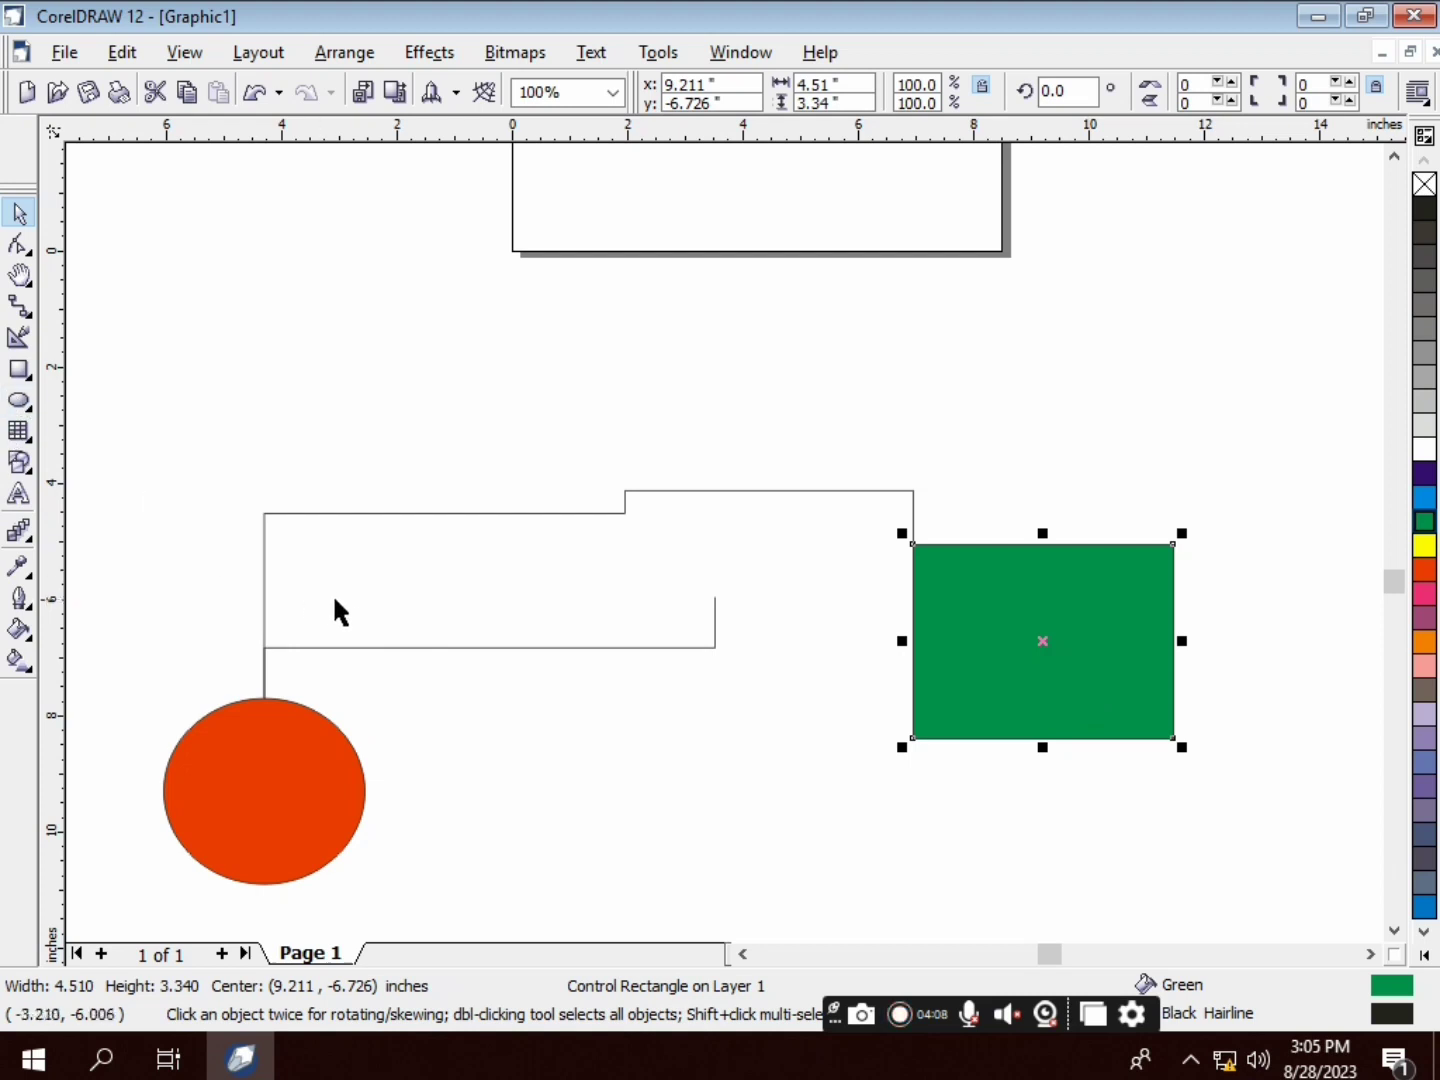
click(346, 646)
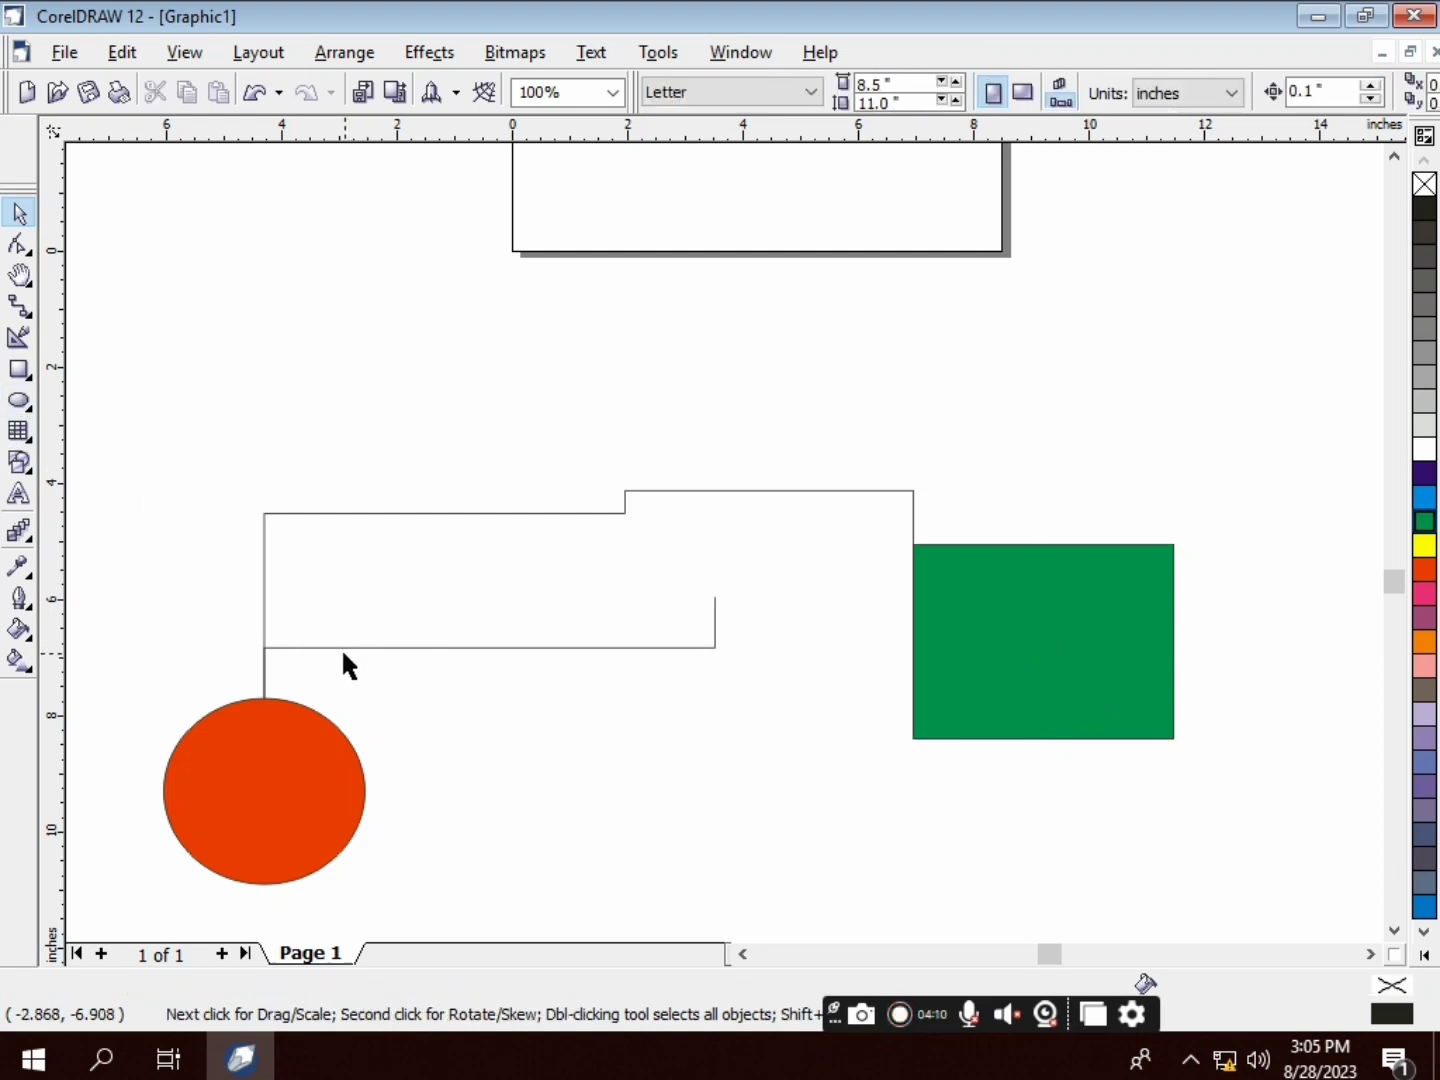
drag(257, 826, 275, 646)
drag(1151, 720, 1231, 599)
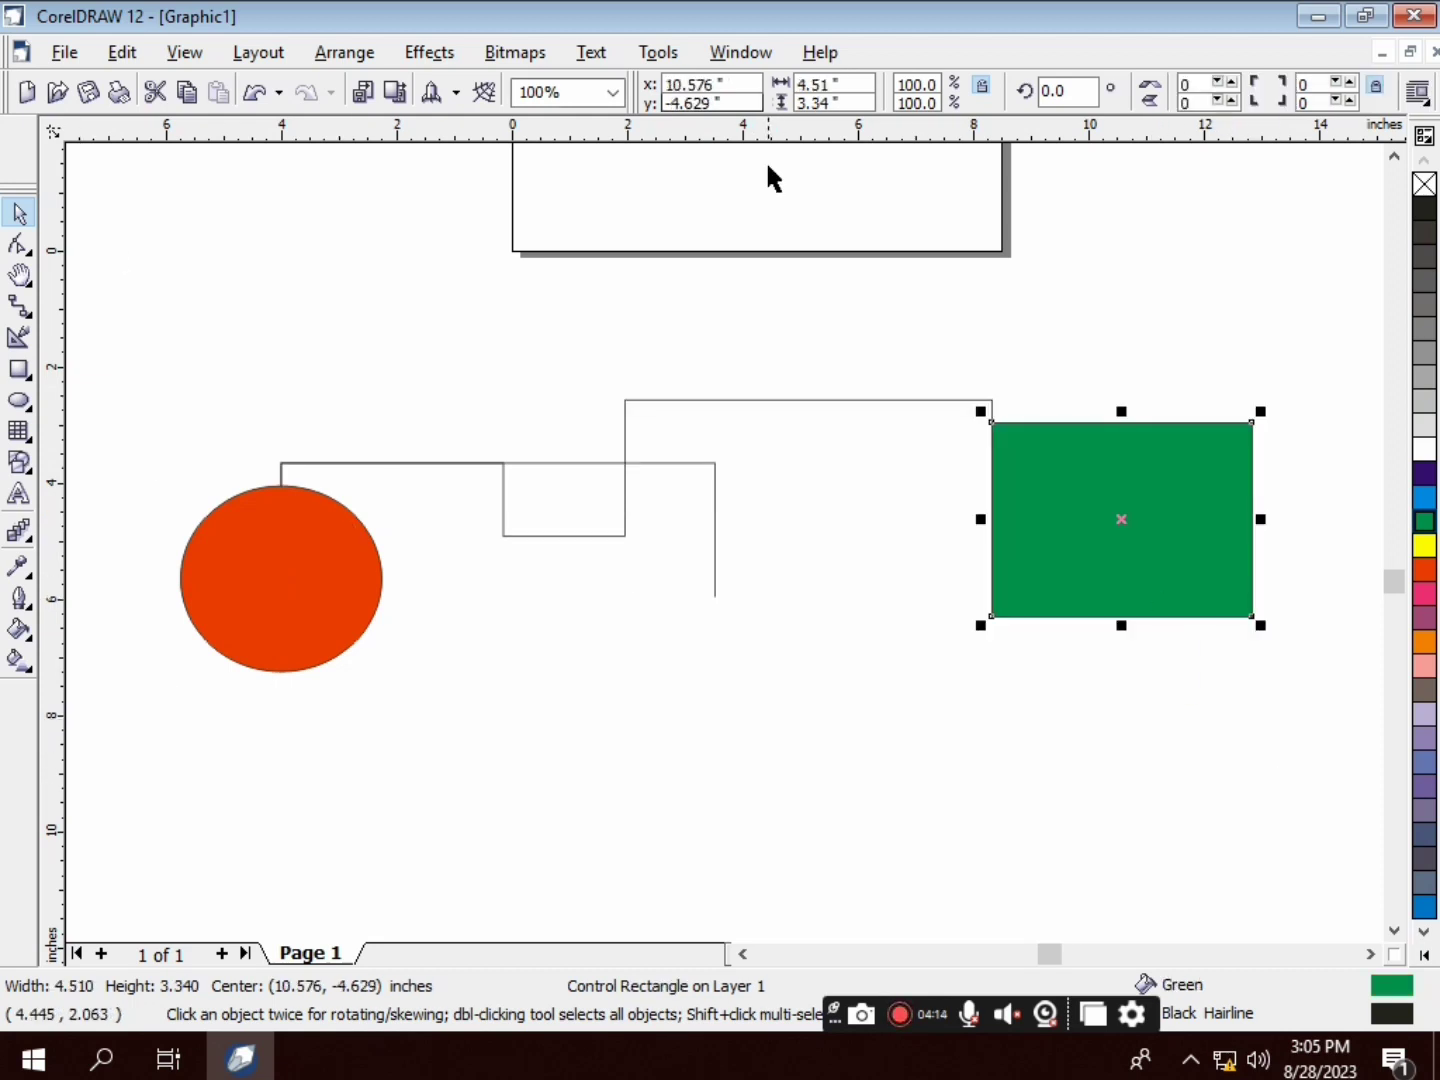
click(906, 1011)
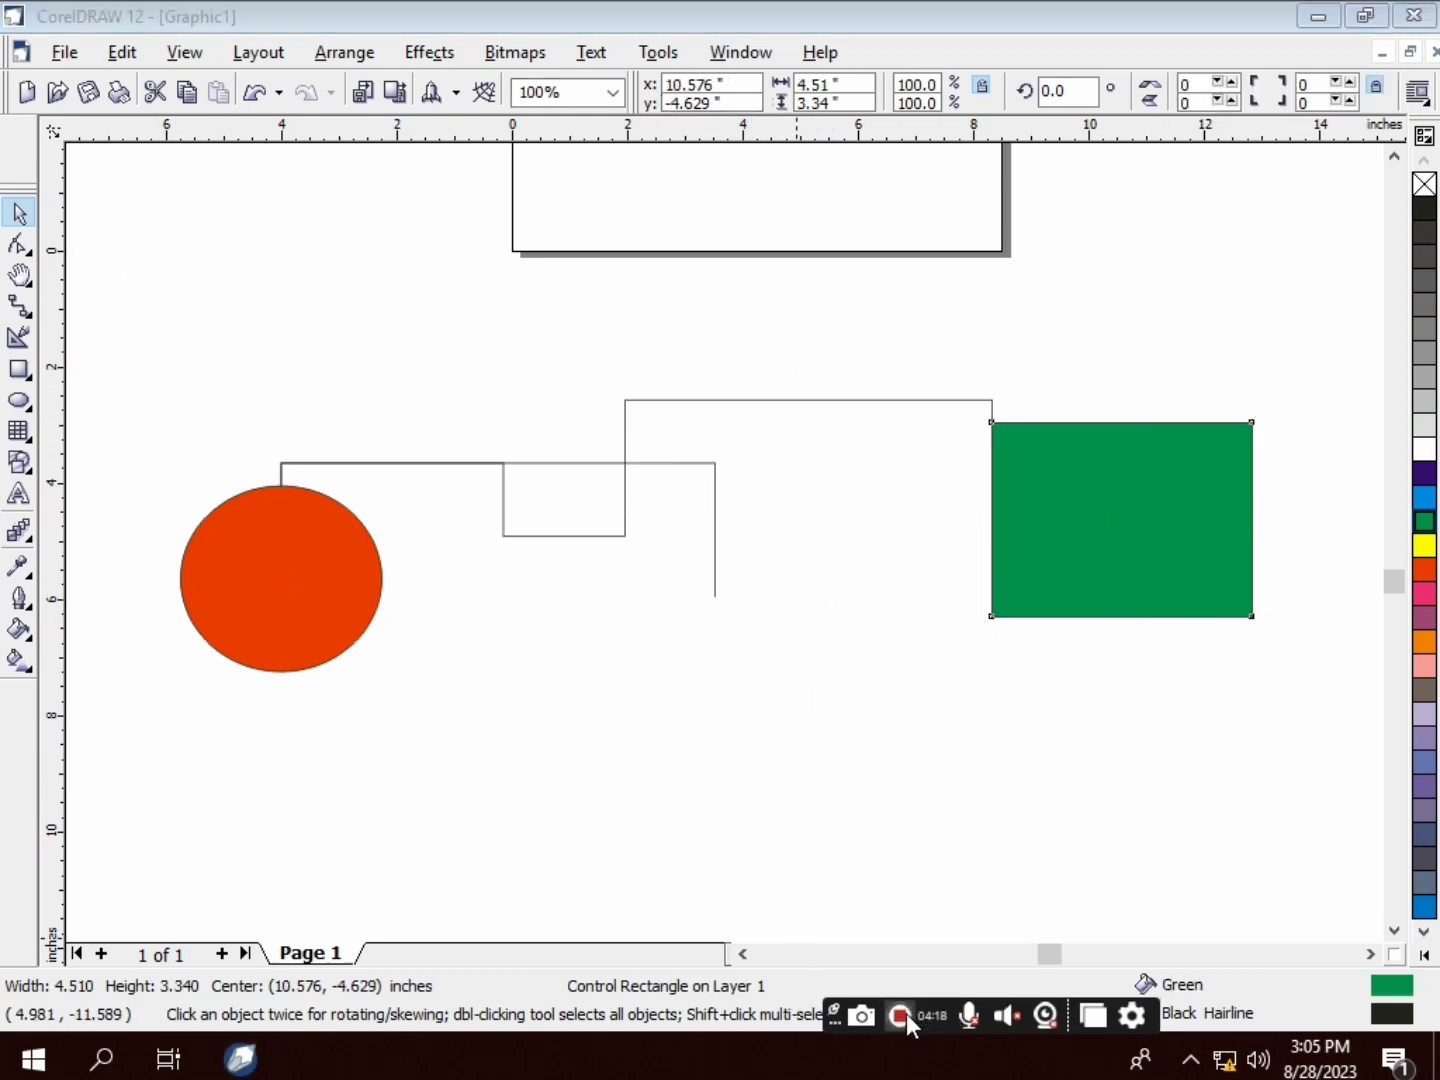